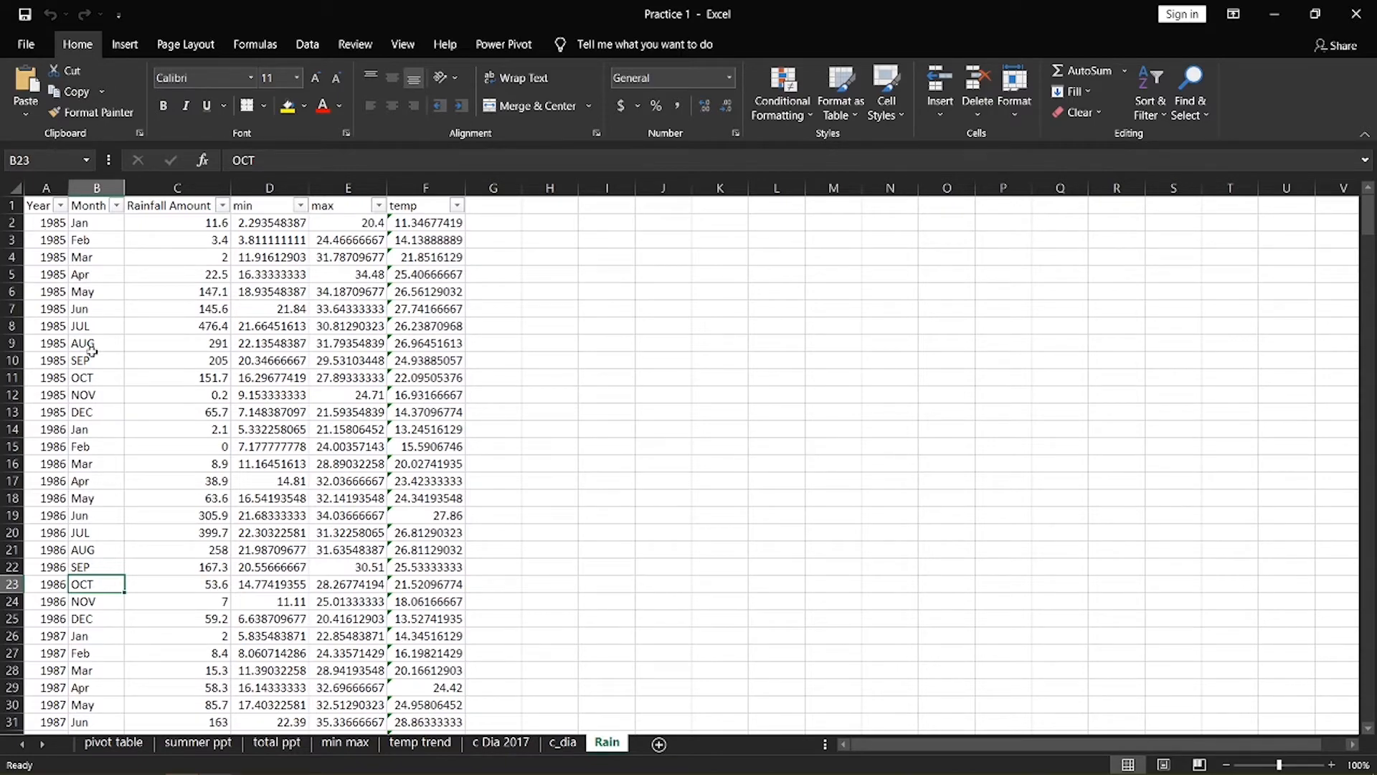
Look through the monthly rainfall and temperature records on the Rain sheet from 1985 to 2017
scroll(92, 350, "down", 18)
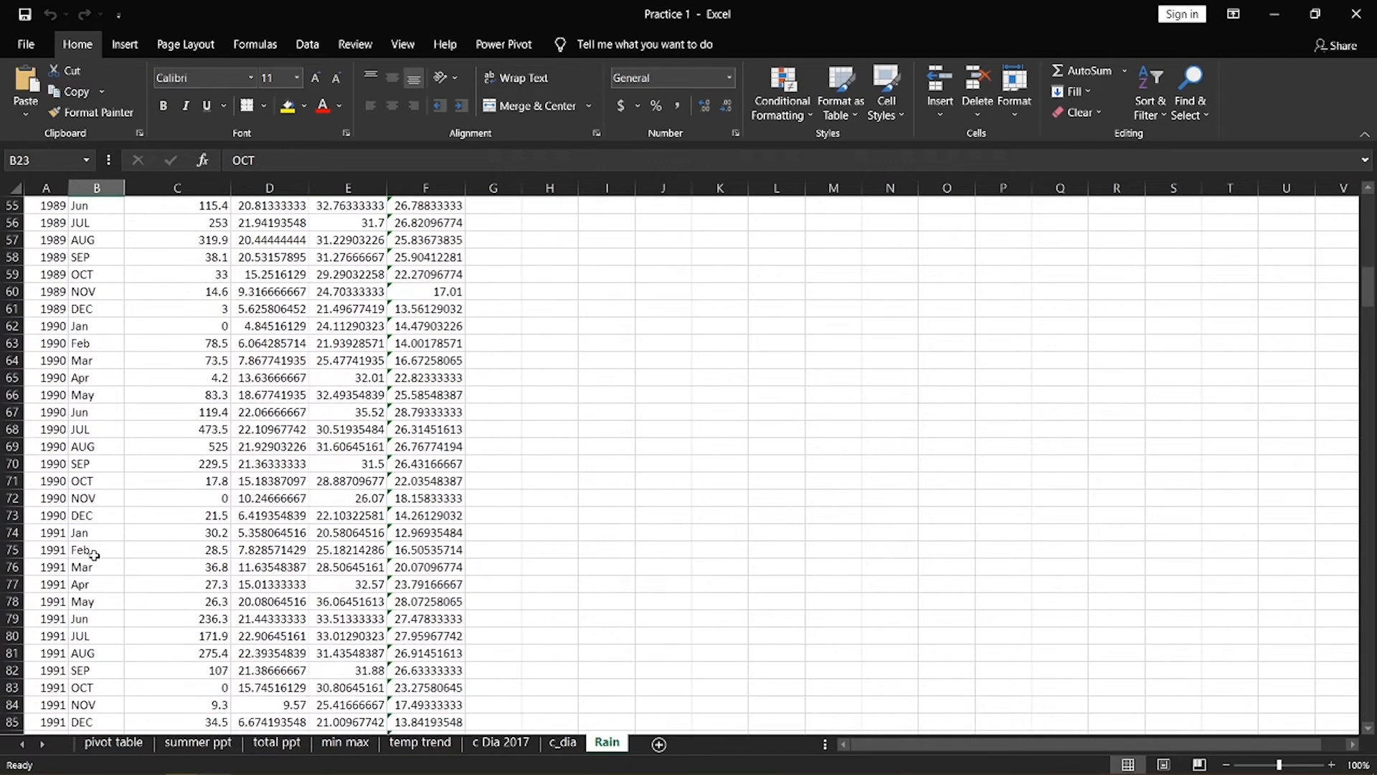
scroll(94, 555, "down", 17)
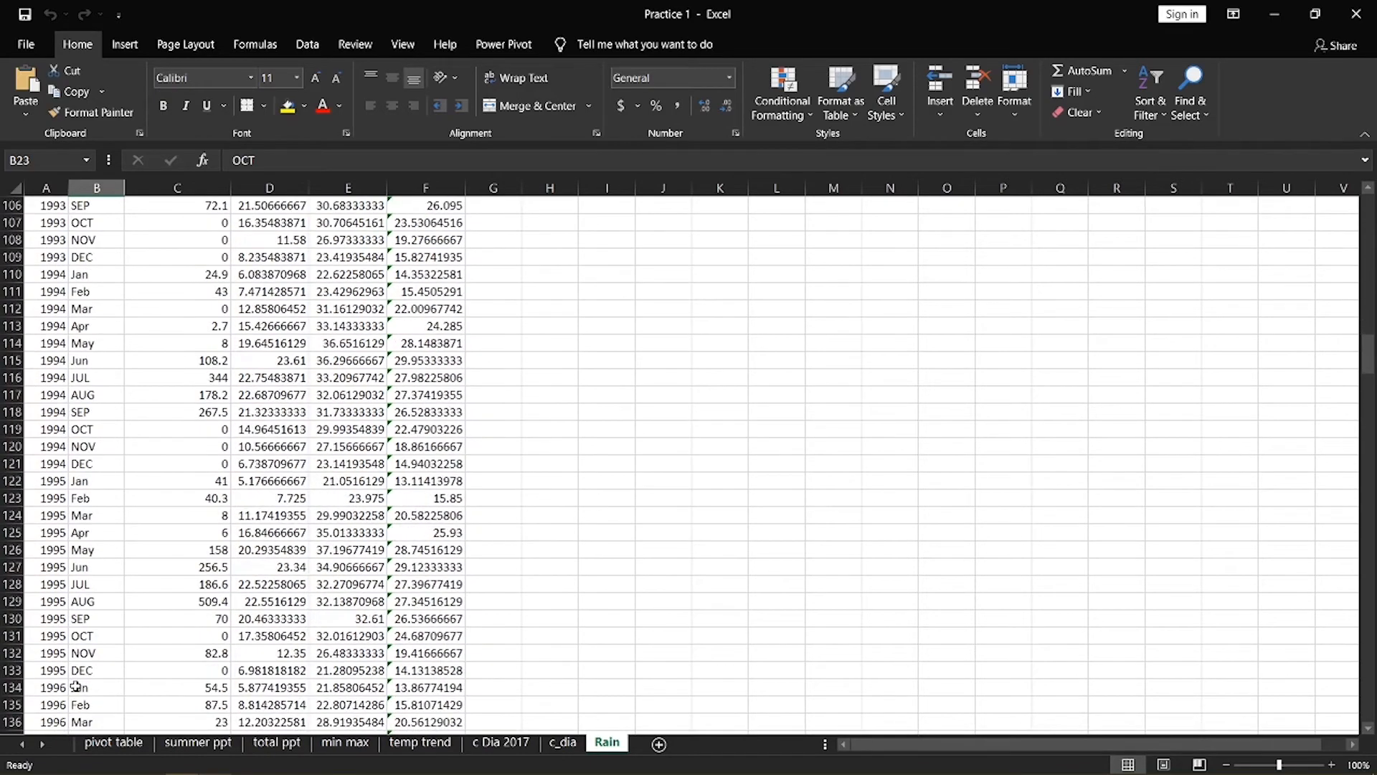
scroll(75, 687, "down", 20)
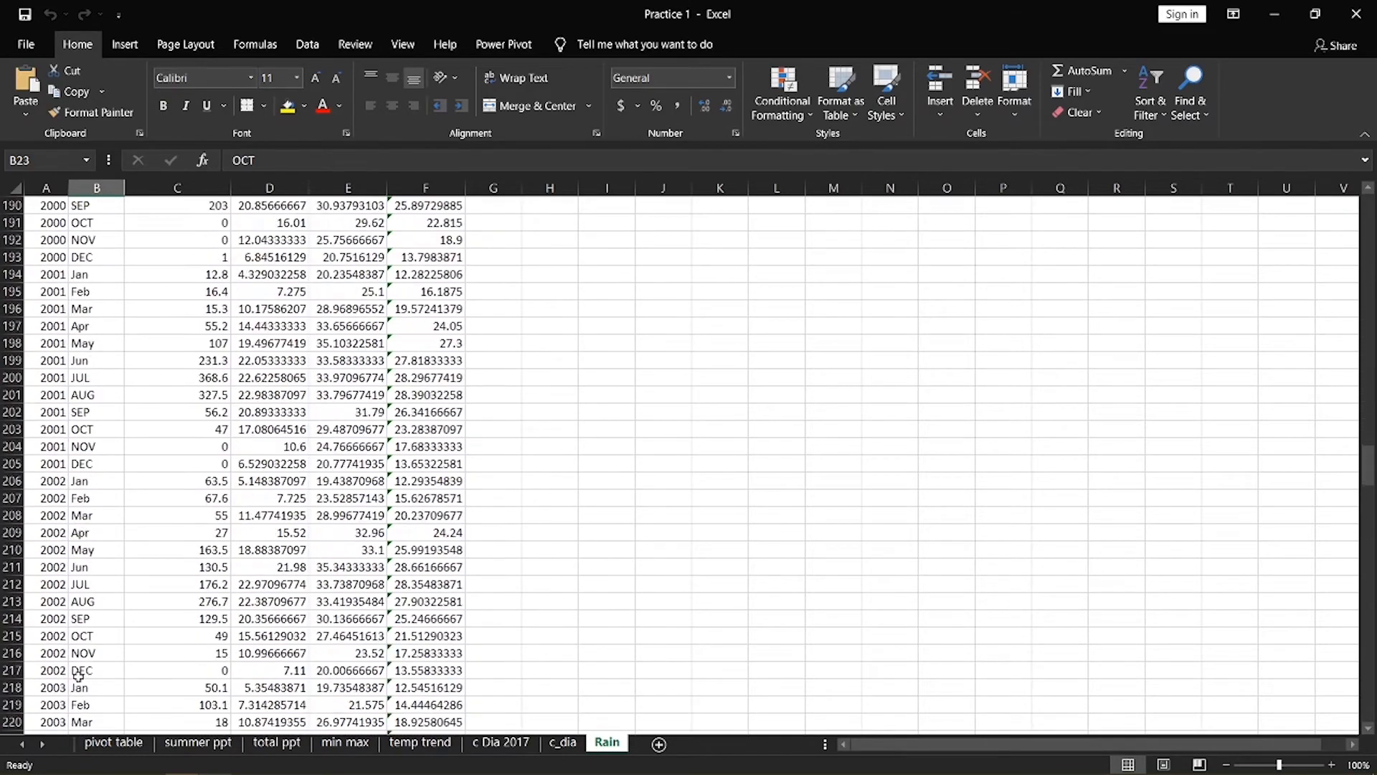
scroll(78, 674, "down", 20)
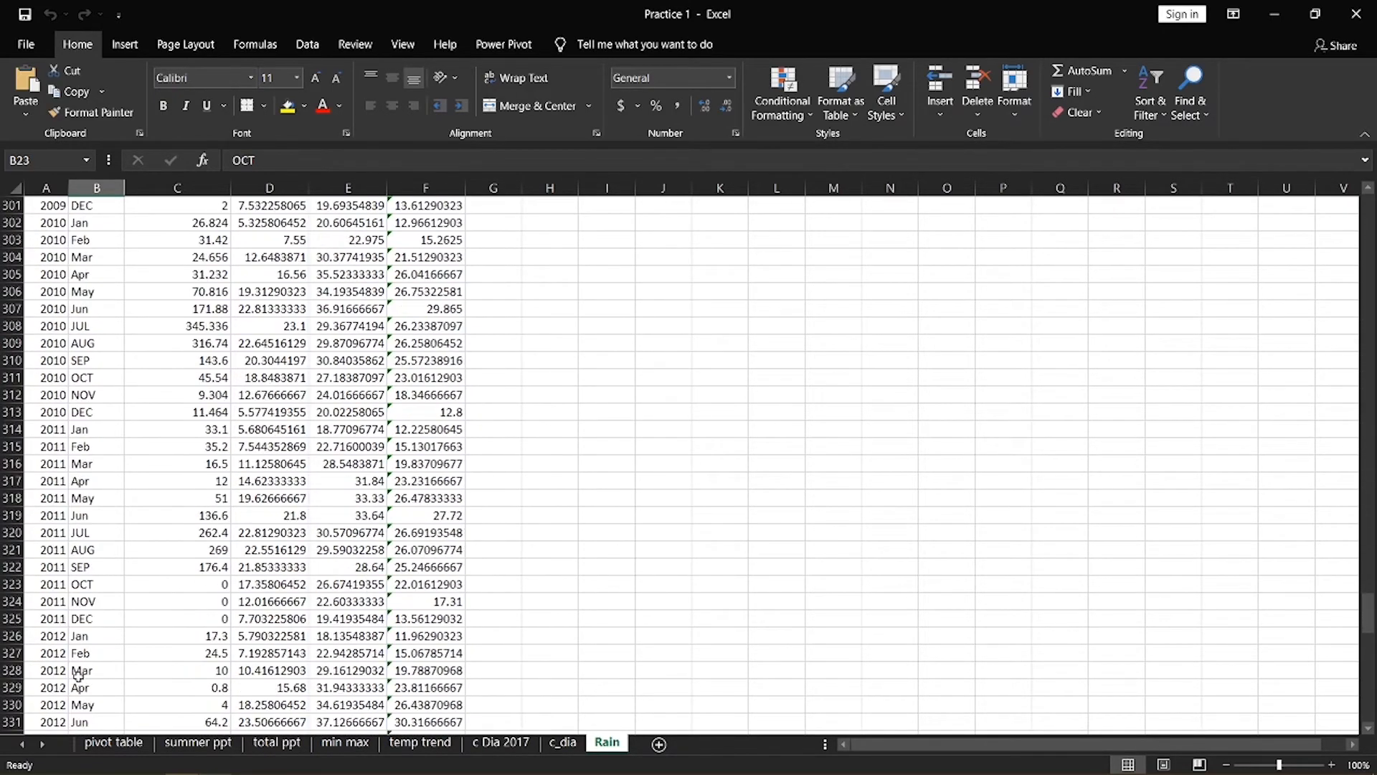
scroll(78, 674, "down", 20)
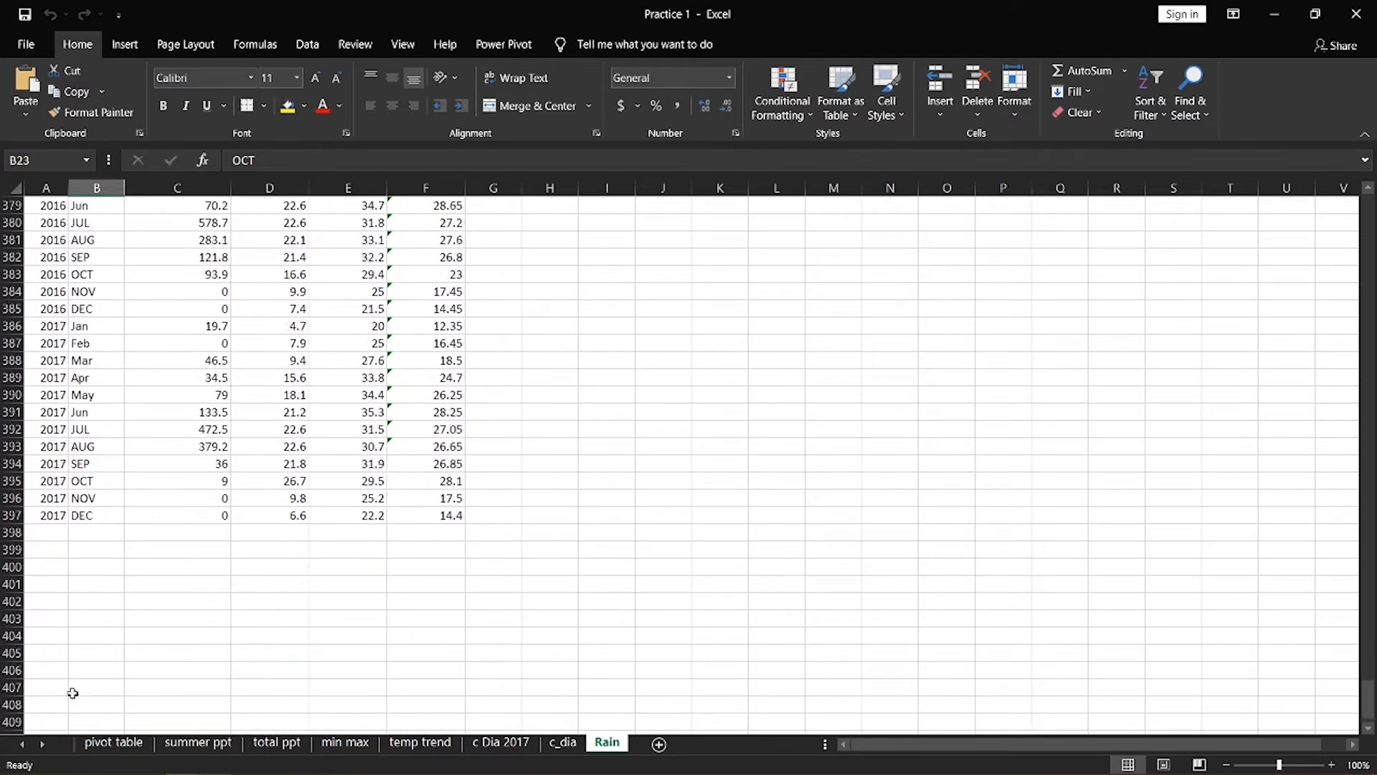
scroll(72, 689, "down", 6)
scroll(74, 656, "up", 4)
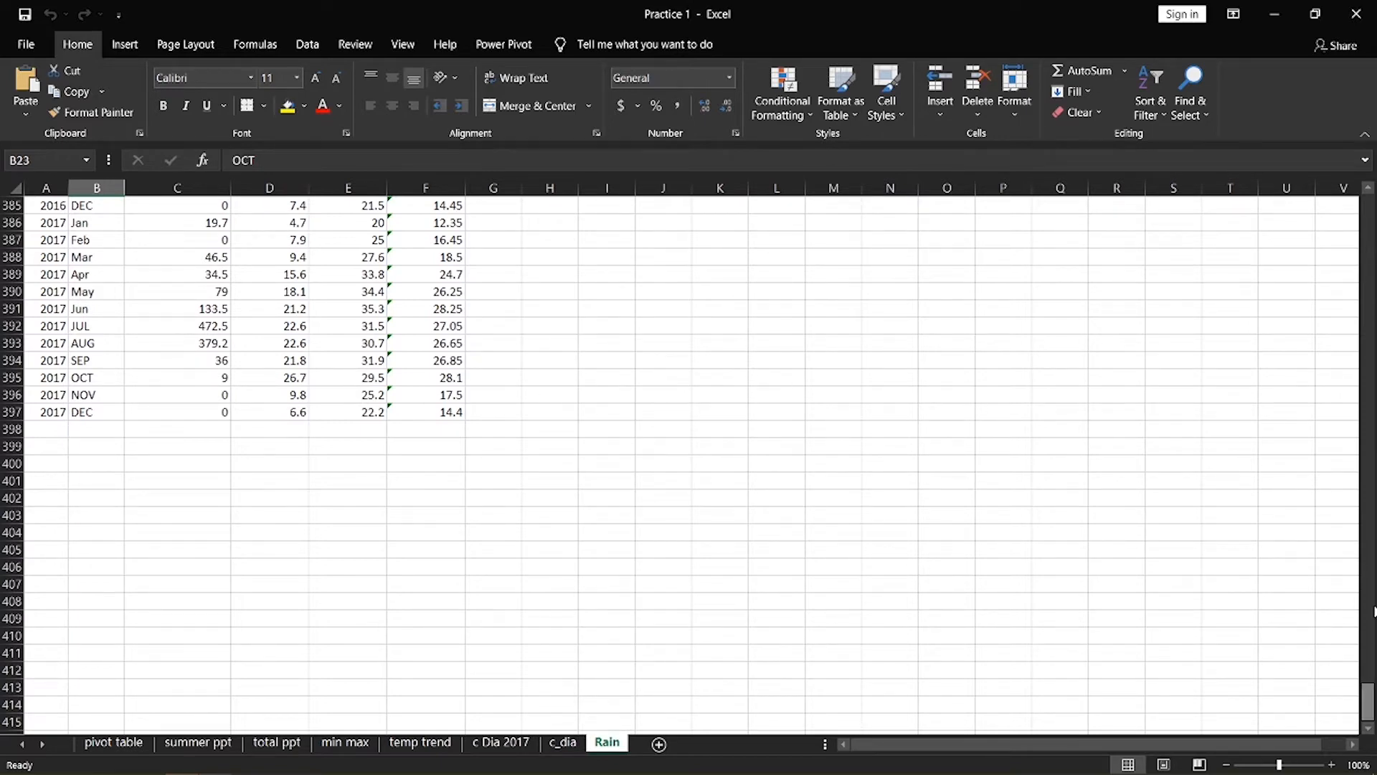
left_click_drag(1369, 696, 1370, 208)
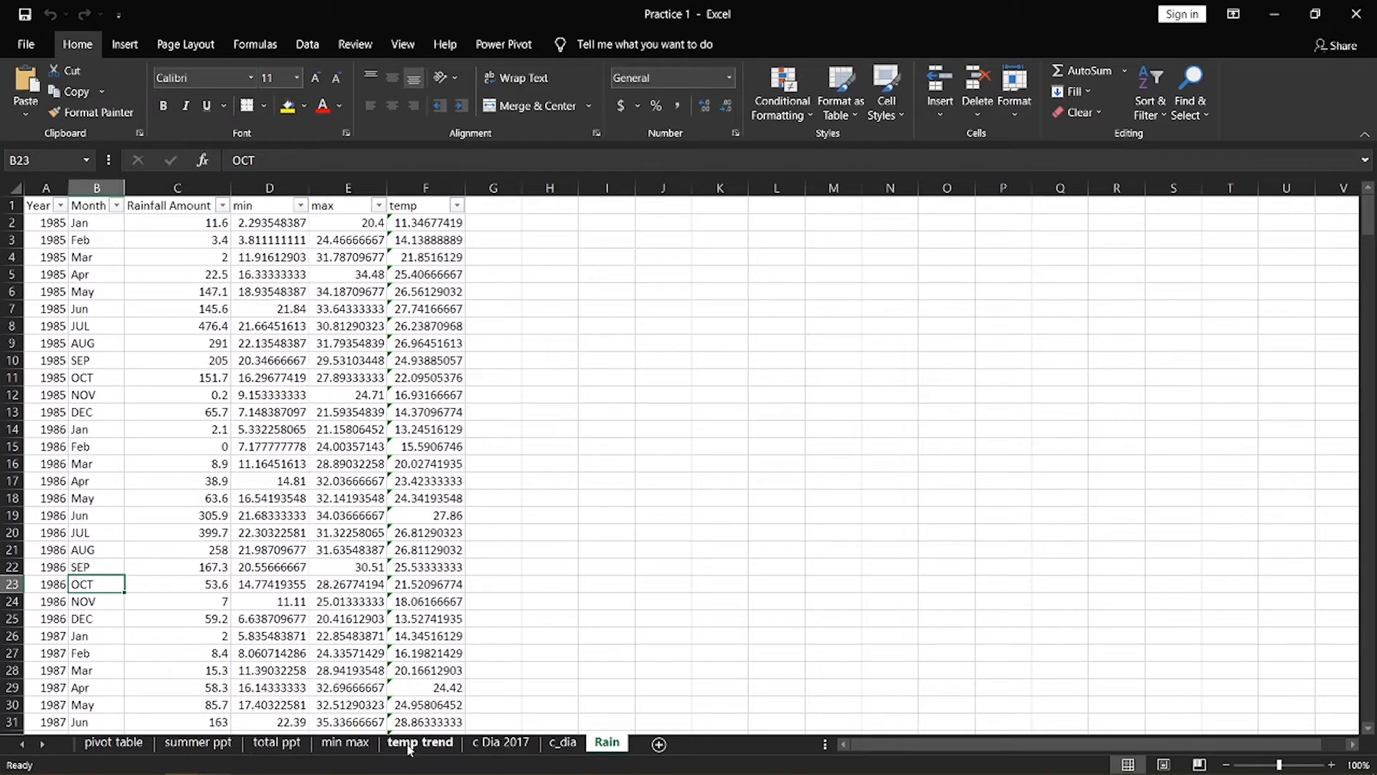
Review the charts on the c_dia, c Dia 2017, temp trend, min max, total ppt and summer ppt sheets
left_click(559, 743)
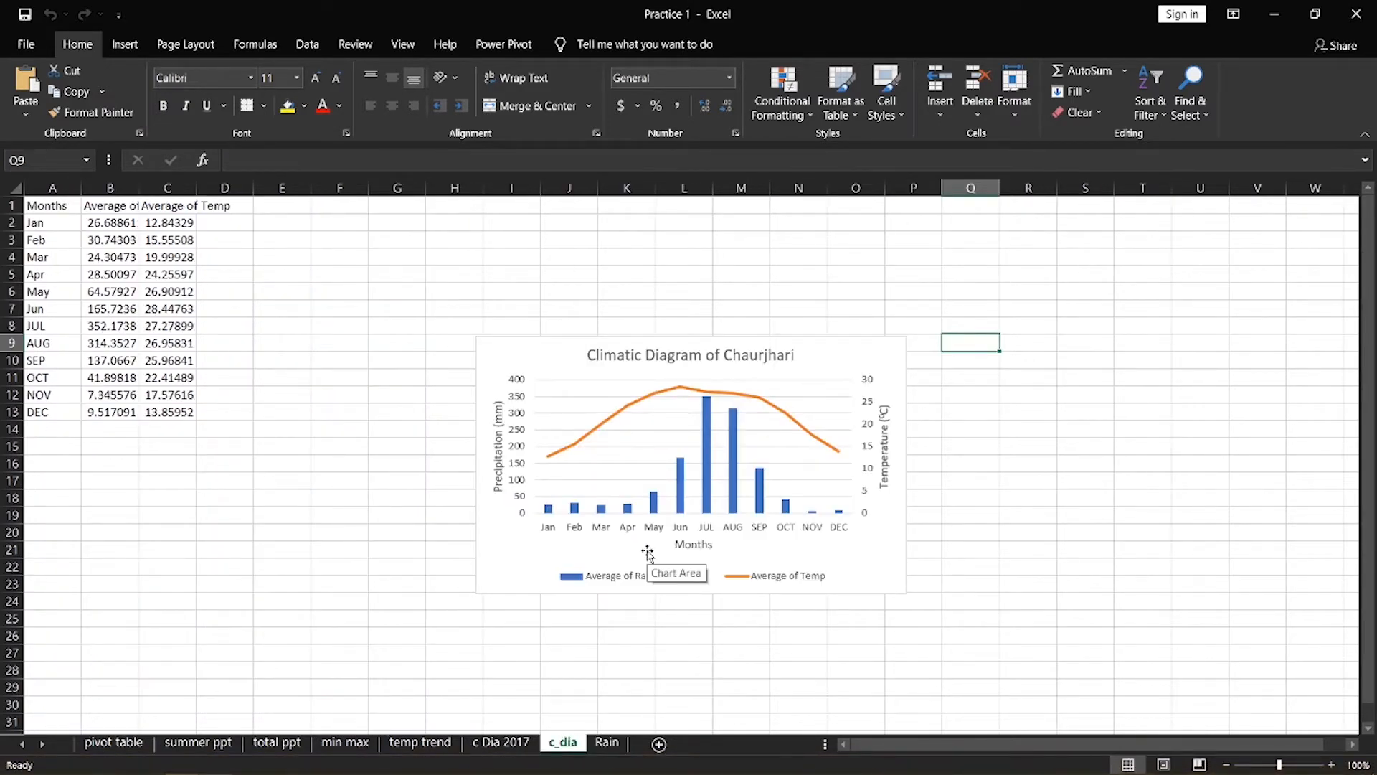
left_click(534, 743)
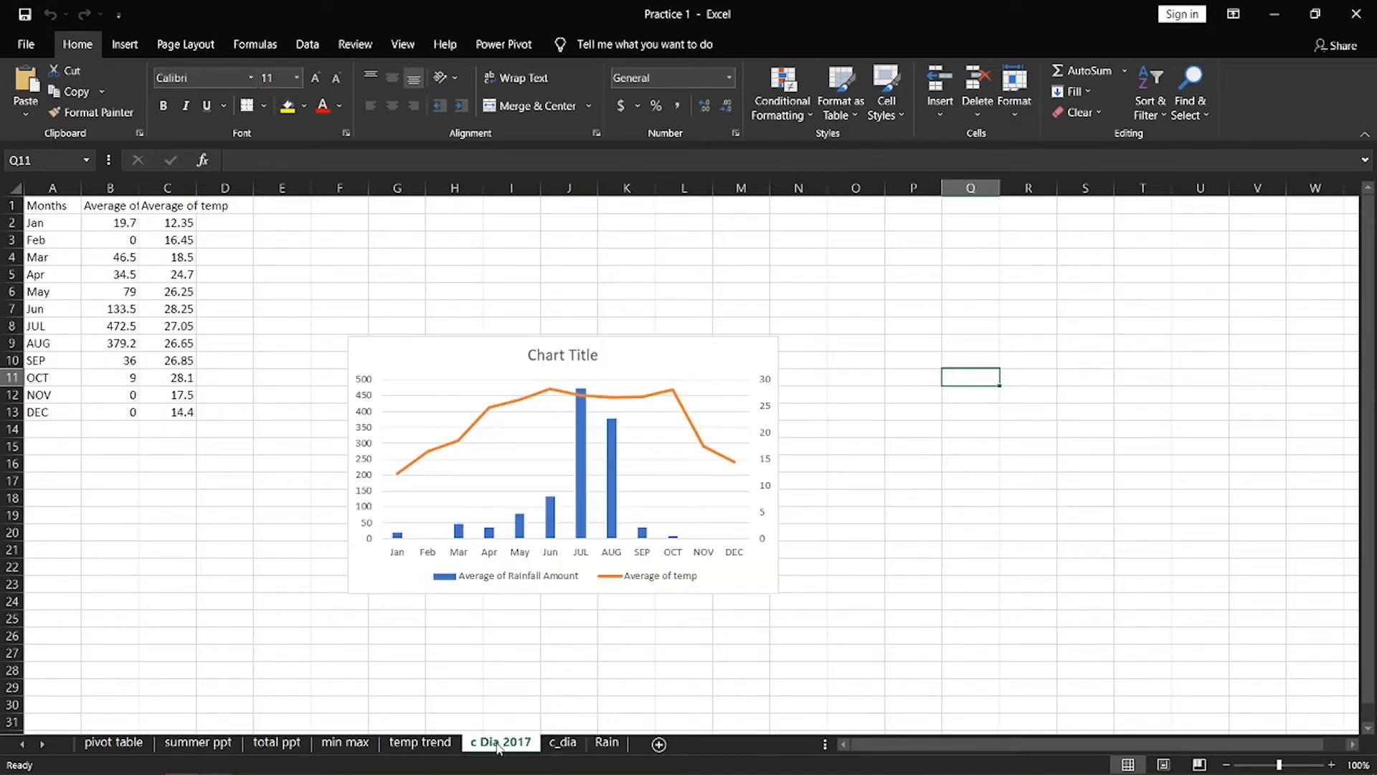
left_click(446, 745)
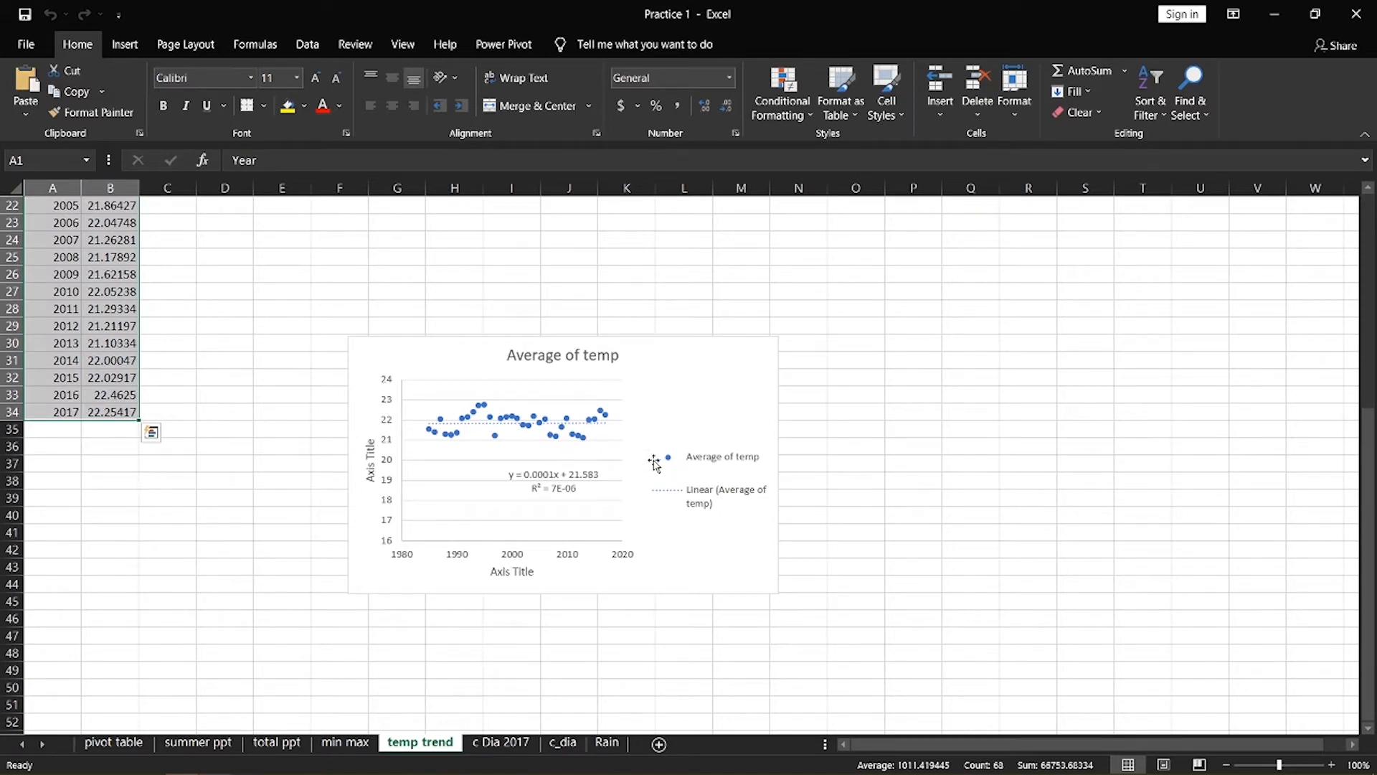
left_click(362, 743)
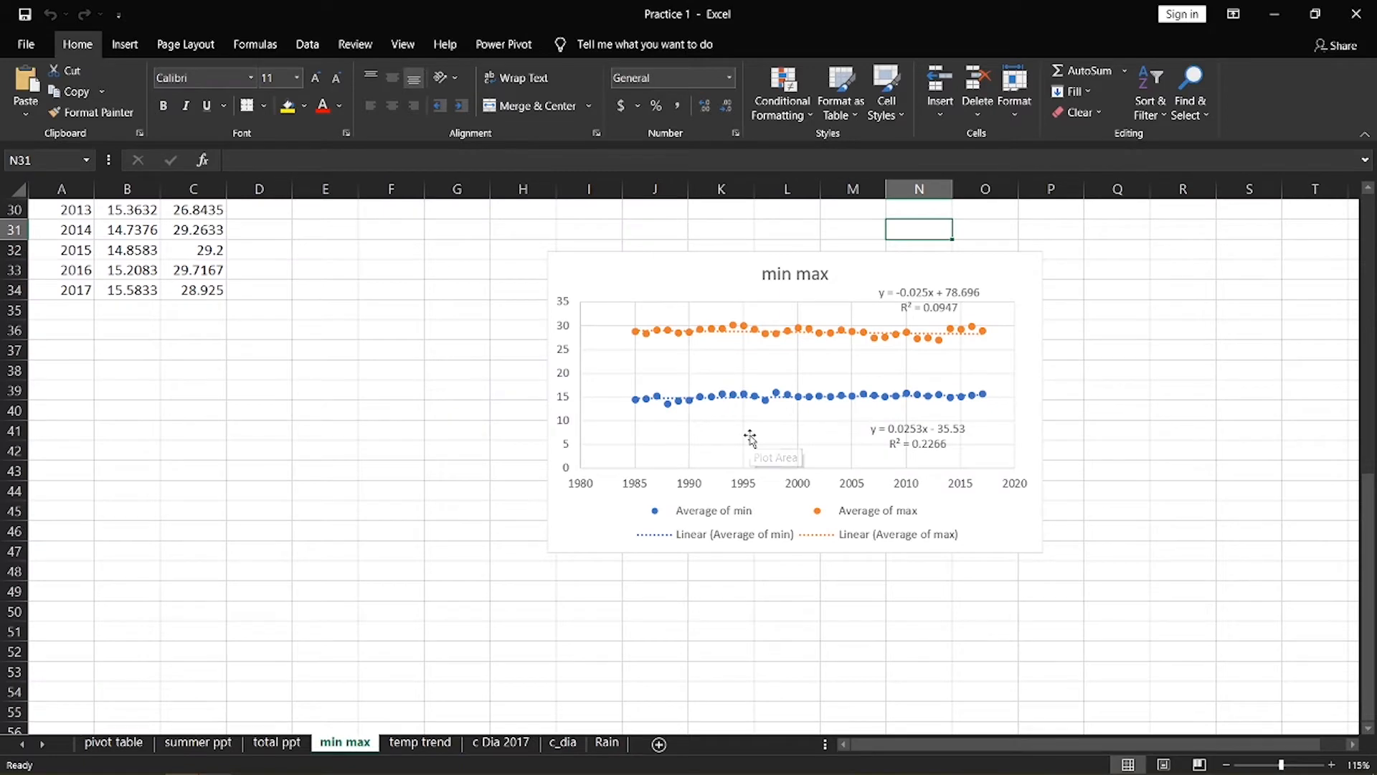
left_click(292, 743)
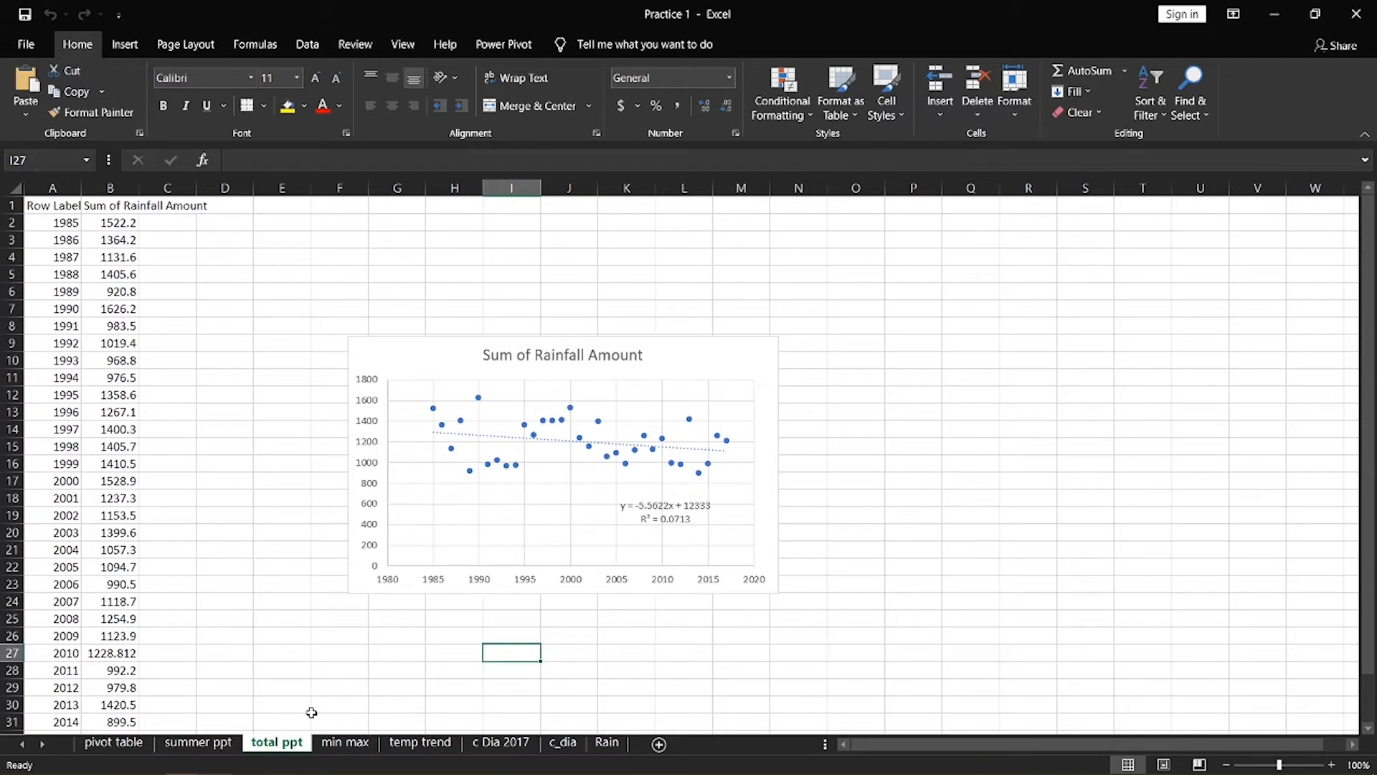
left_click(222, 742)
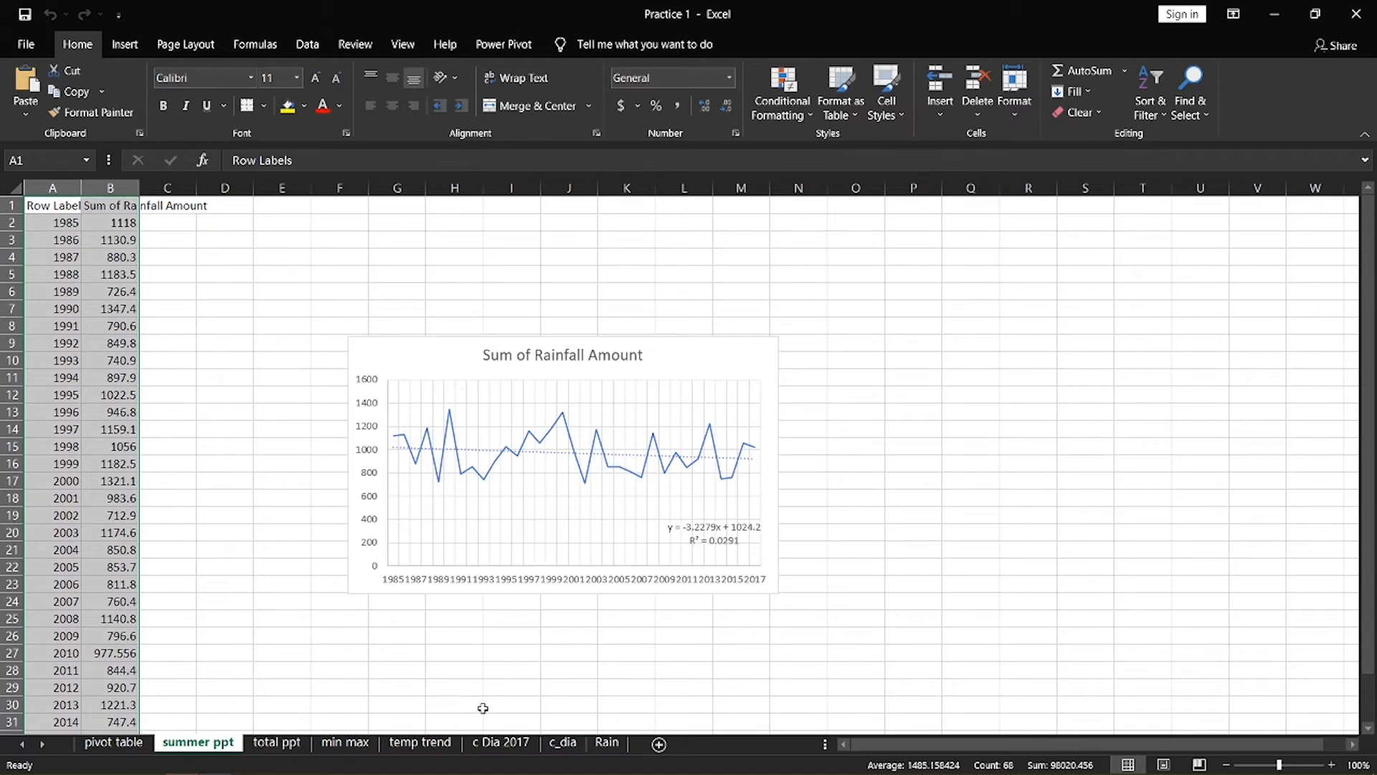
Delete every sheet in the workbook except Rain, from pivot table through c_dia, as one group
left_click(562, 743)
left_click(502, 742, "ctrl")
left_click(419, 742, "ctrl")
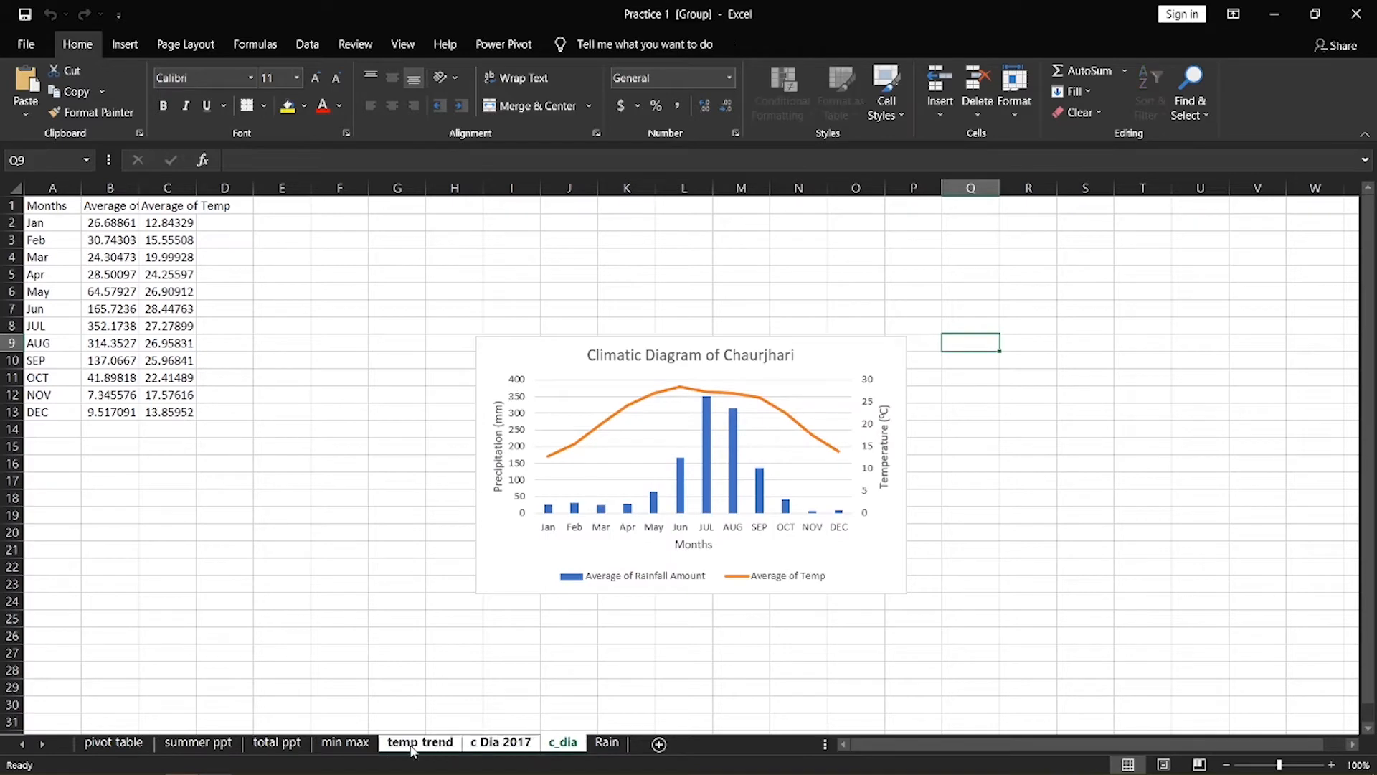
left_click(345, 743, "ctrl")
left_click(278, 744, "ctrl")
left_click(208, 742, "ctrl")
left_click(114, 742, "ctrl")
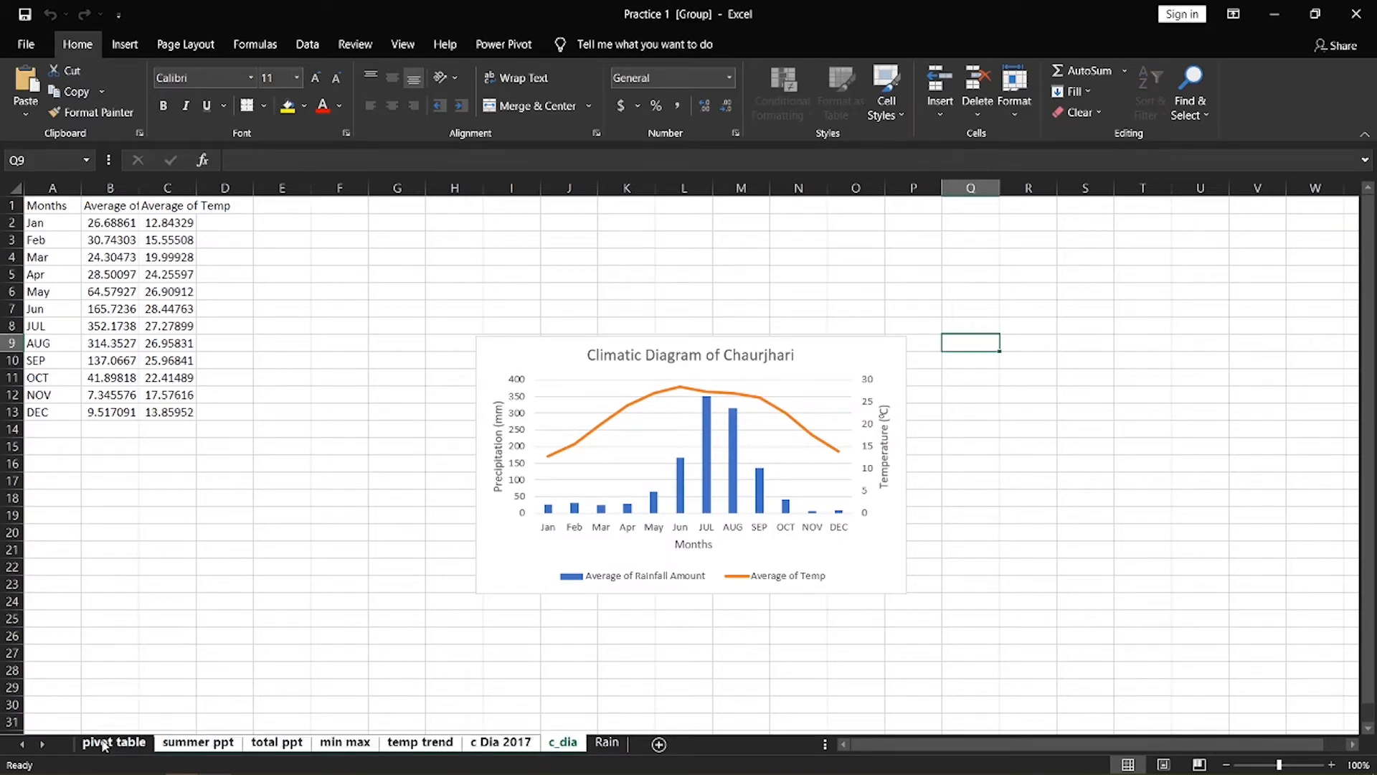
left_click(225, 742)
right_click(231, 743)
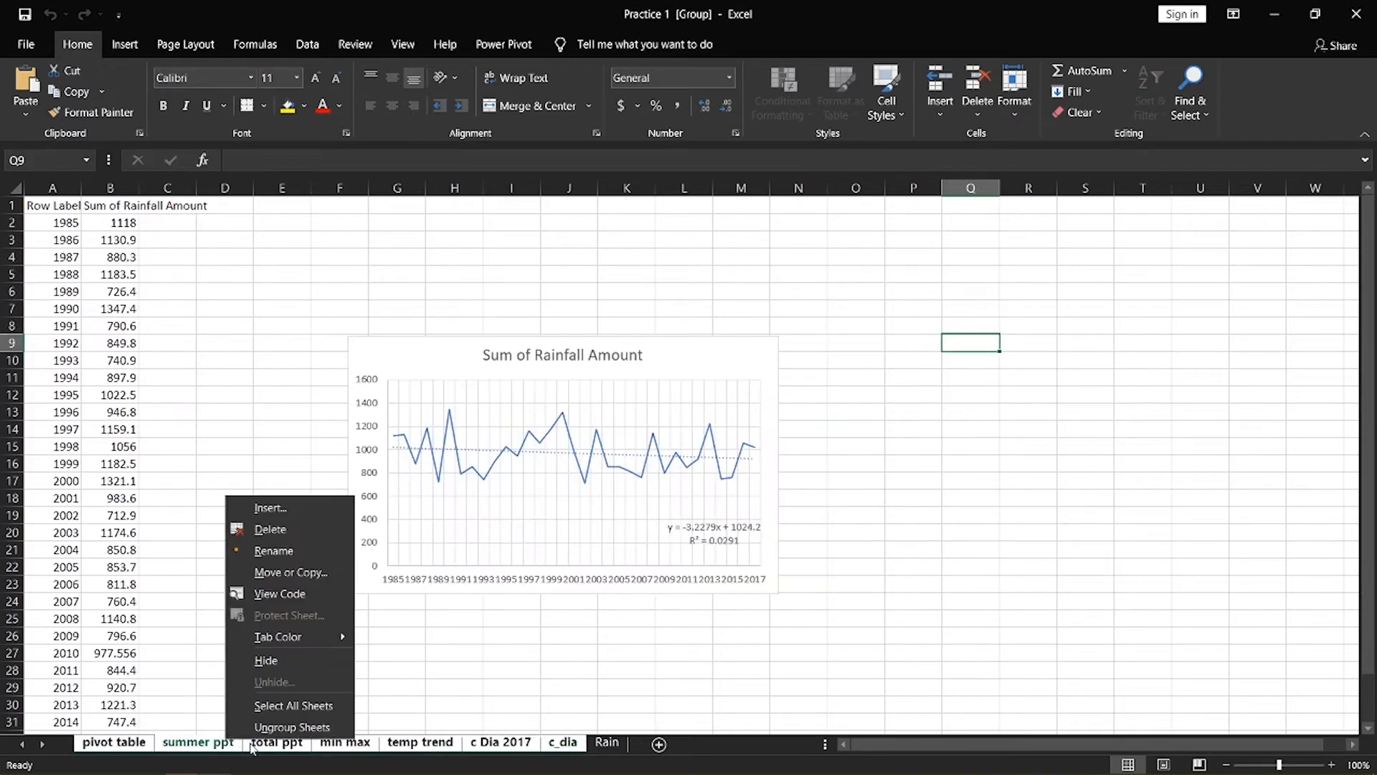
right_click(253, 742)
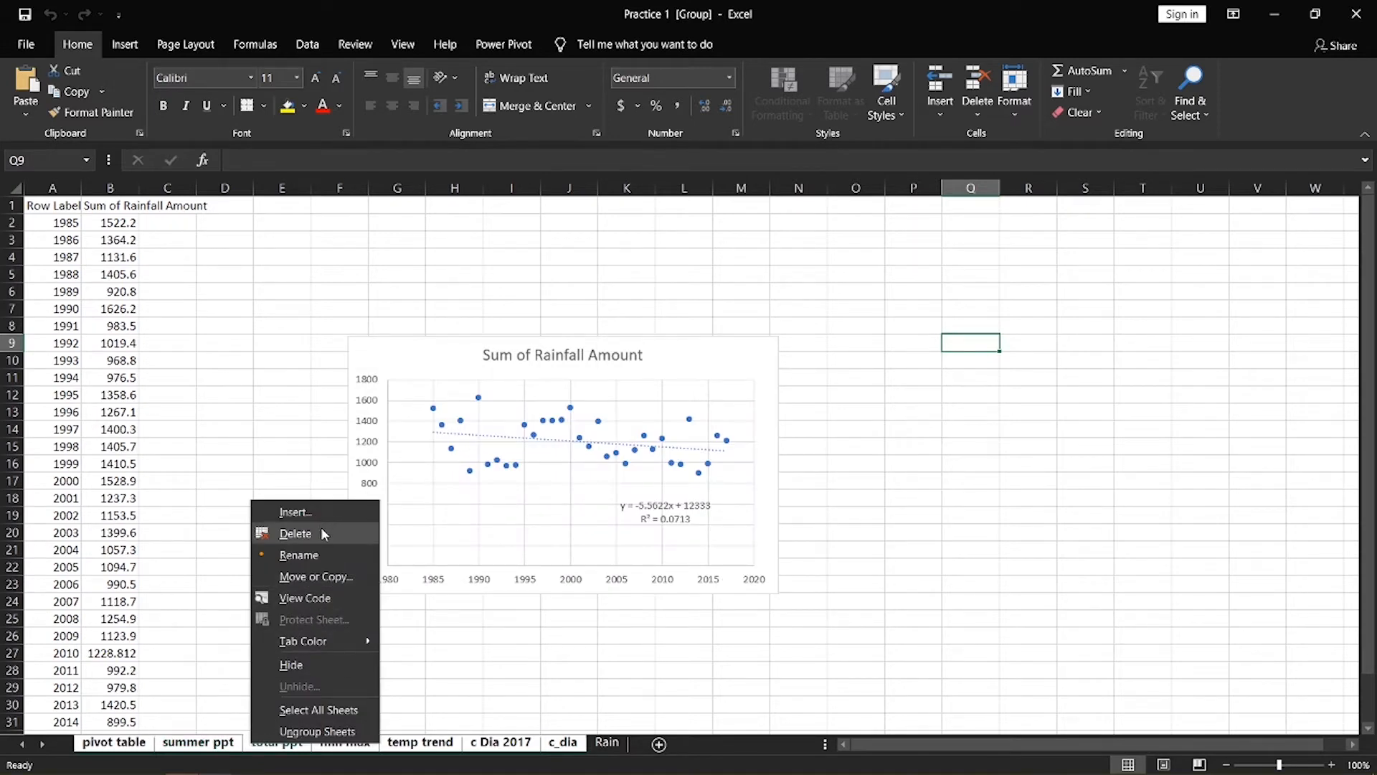
left_click(373, 534)
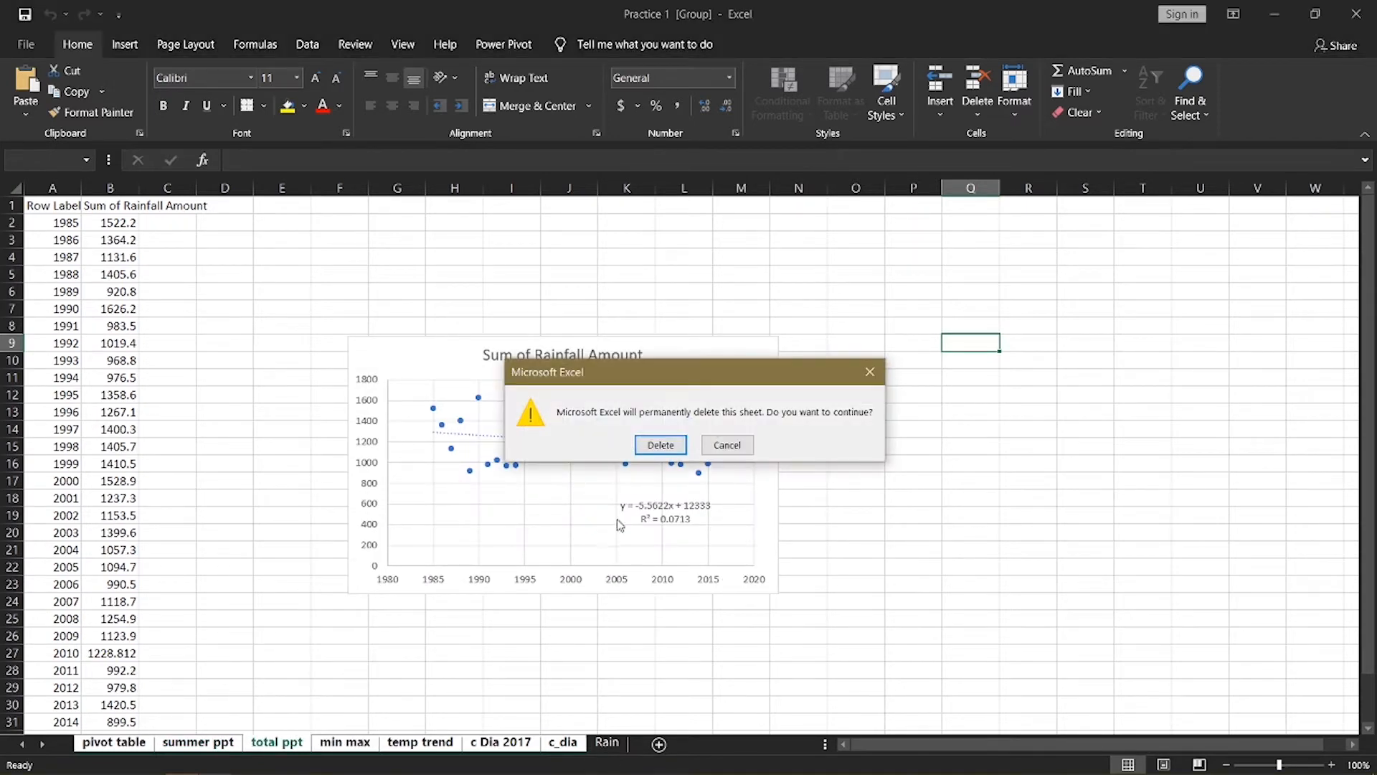
left_click(654, 446)
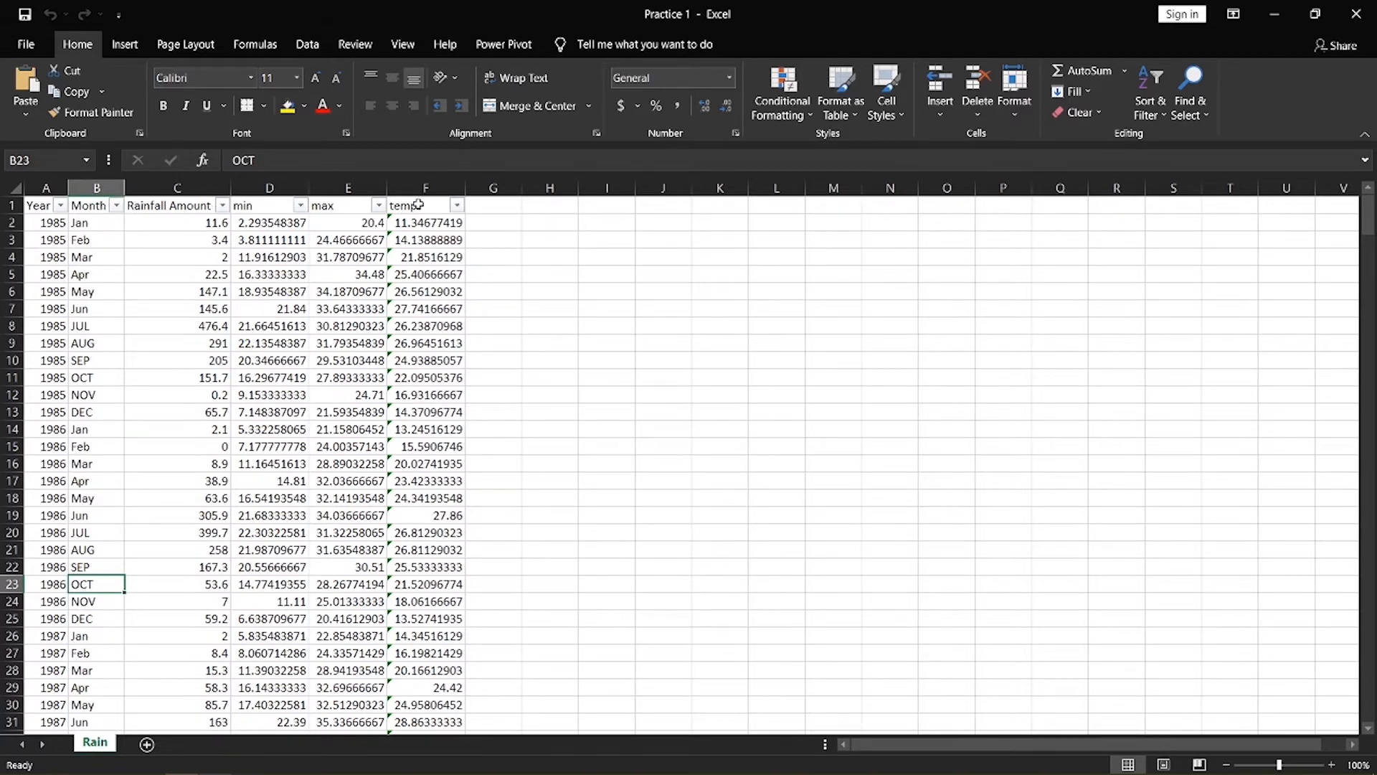
Look over the climate records on the Rain sheet and select the entire sheet
scroll(413, 490, "down", 20)
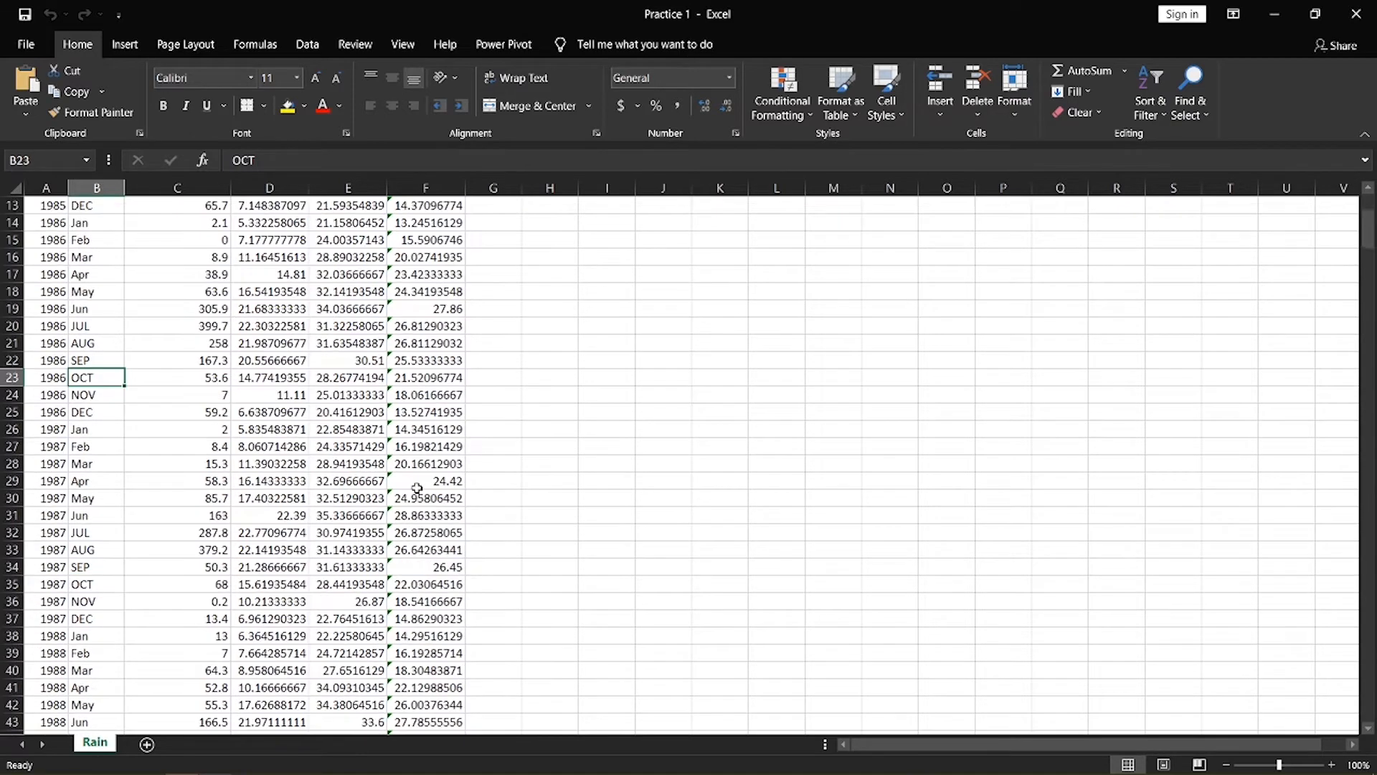
scroll(420, 470, "up", 20)
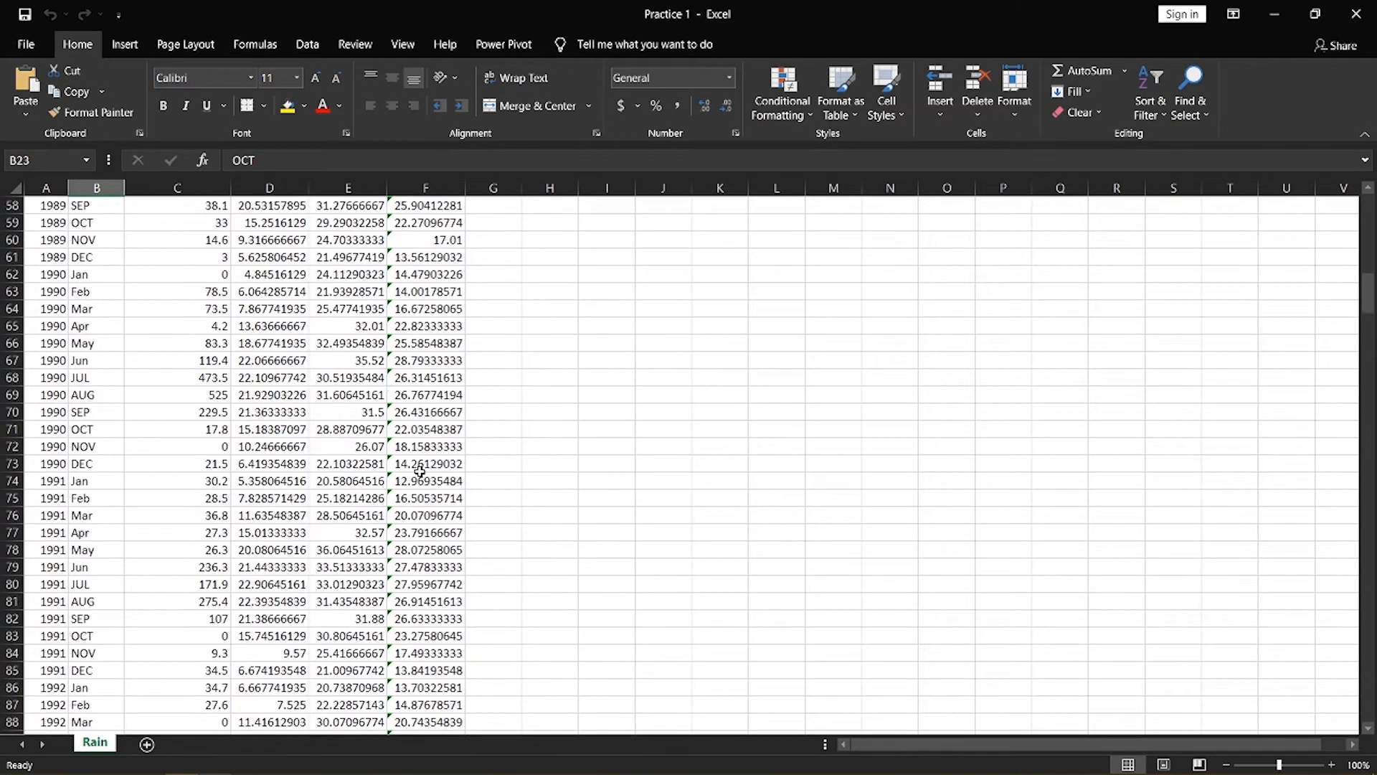
scroll(441, 444, "up", 3)
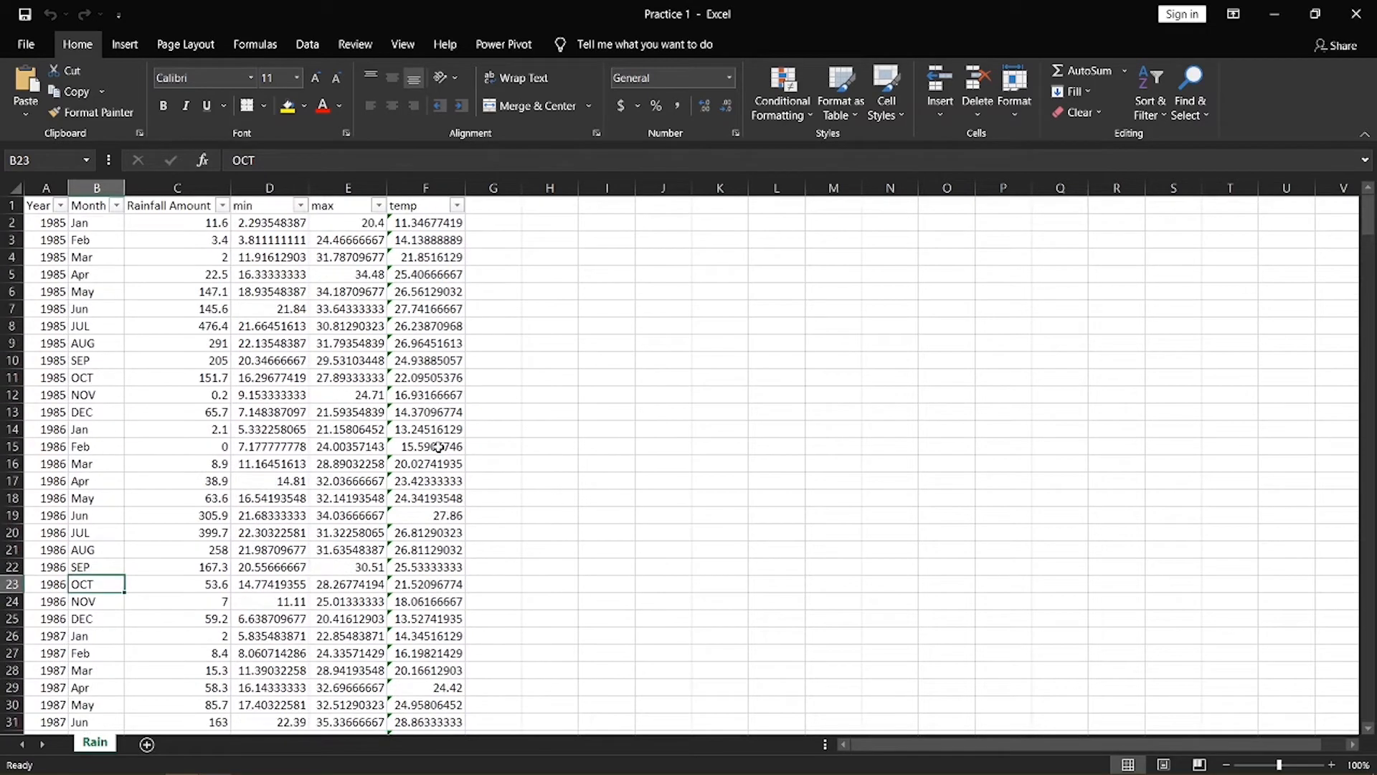
scroll(268, 400, "down", 10)
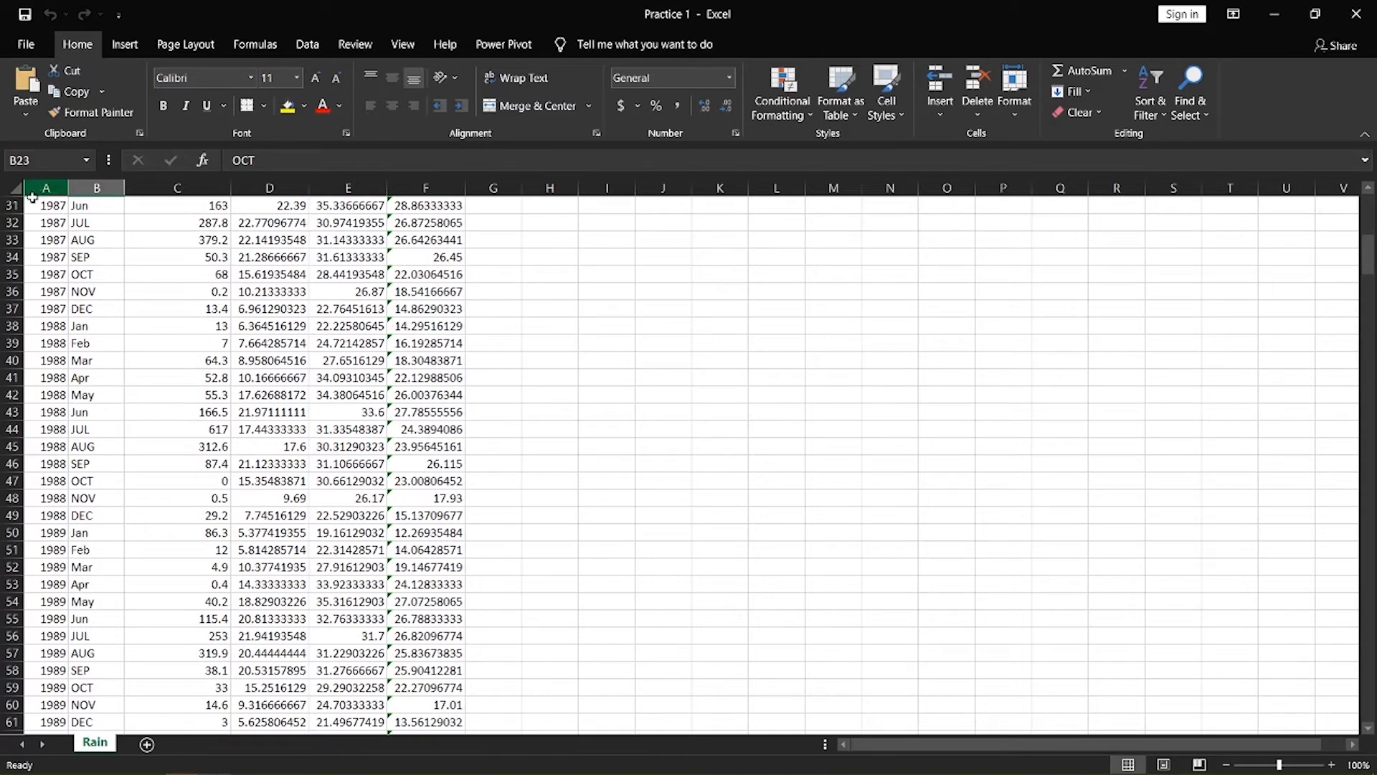
scroll(12, 209, "up", 10)
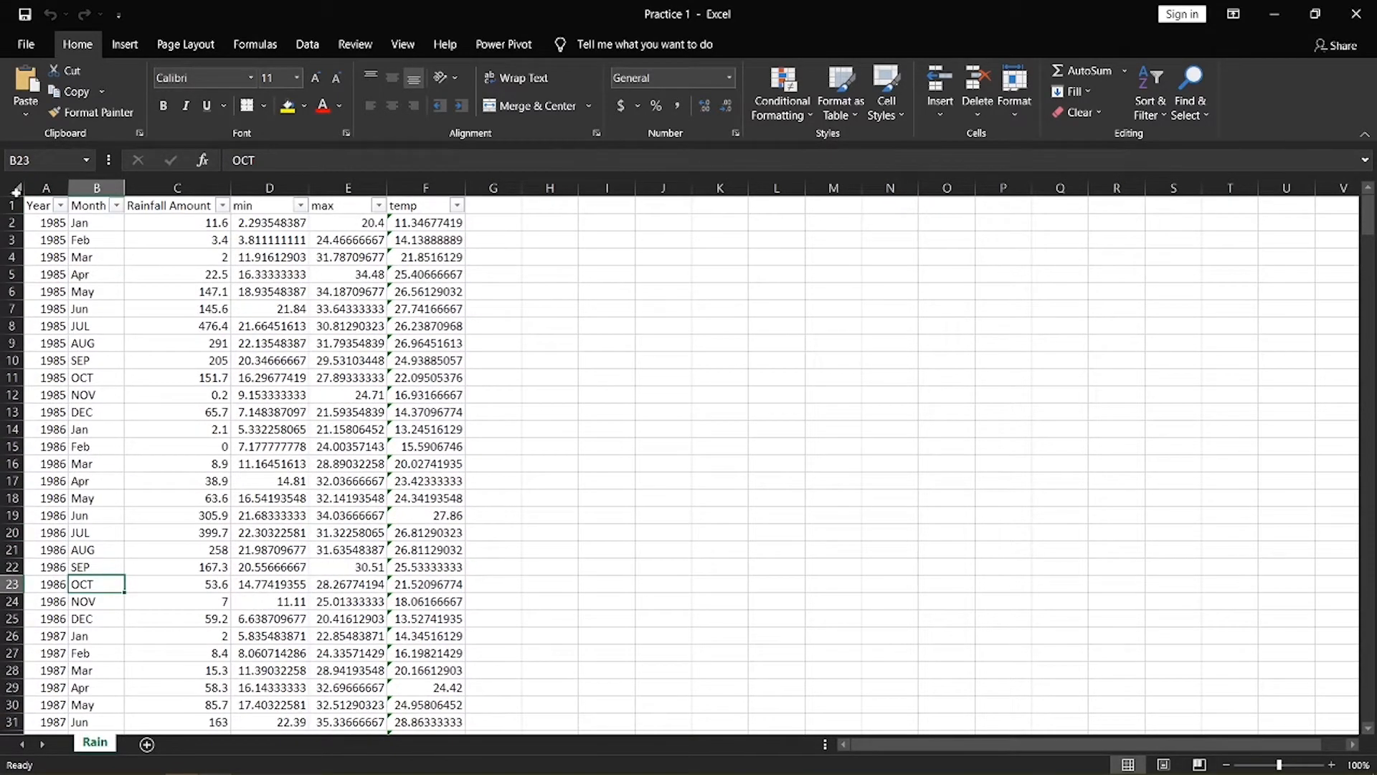
left_click(15, 189)
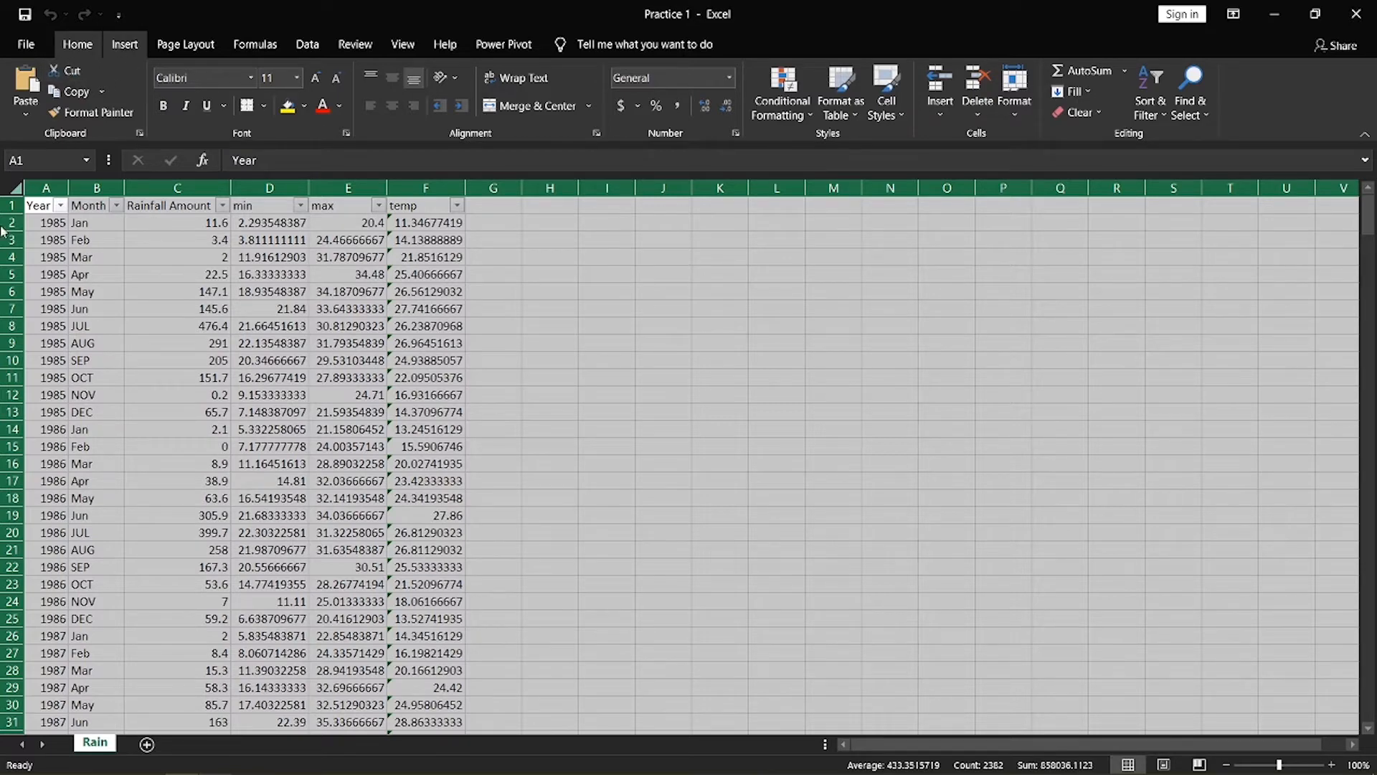
left_click(124, 44)
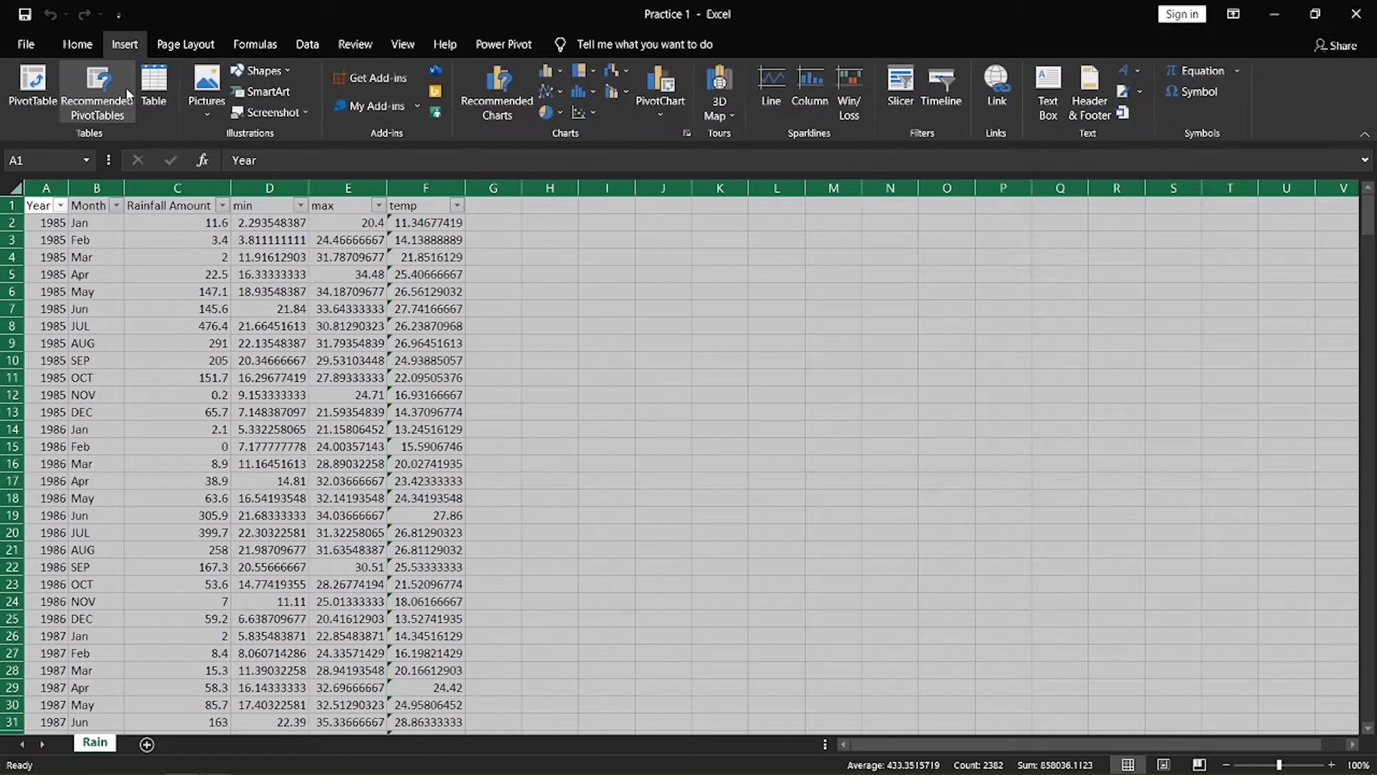
left_click(26, 86)
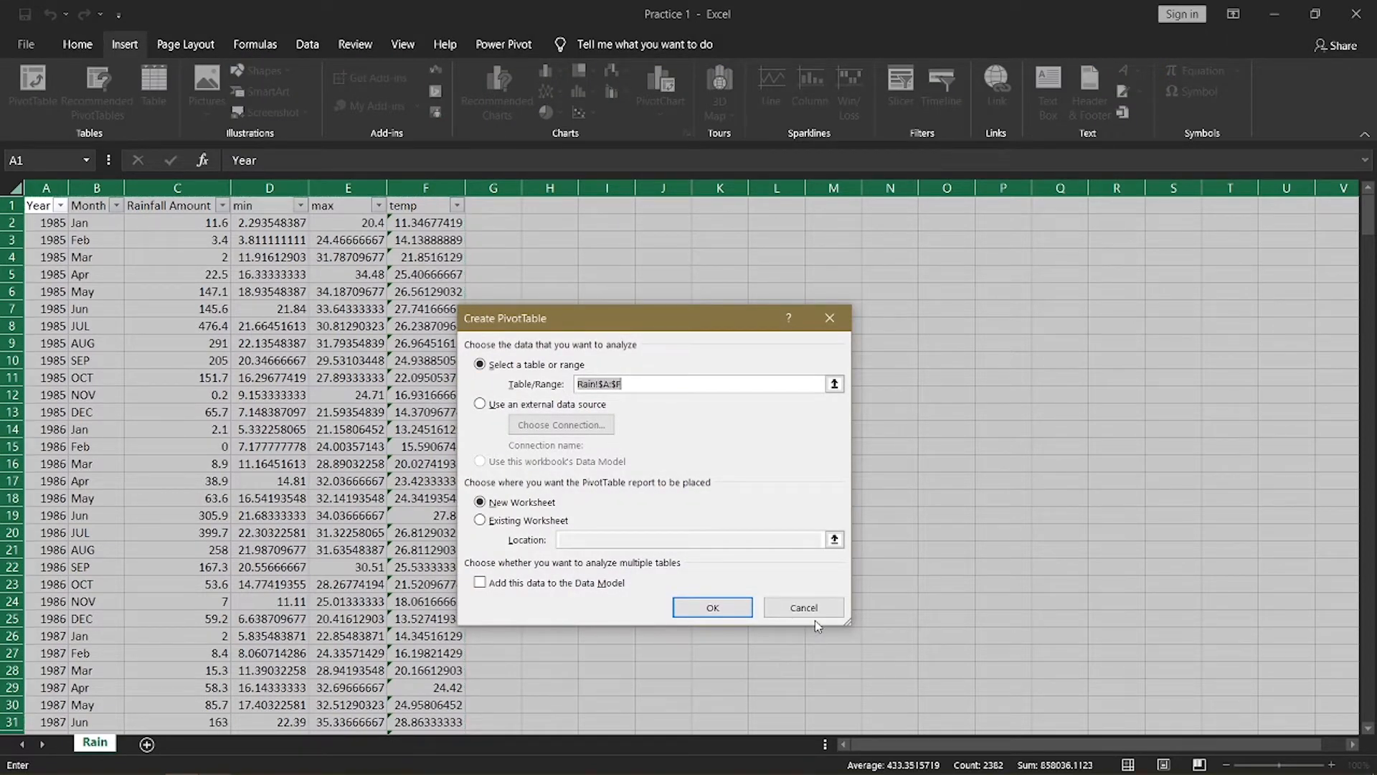
left_click(797, 607)
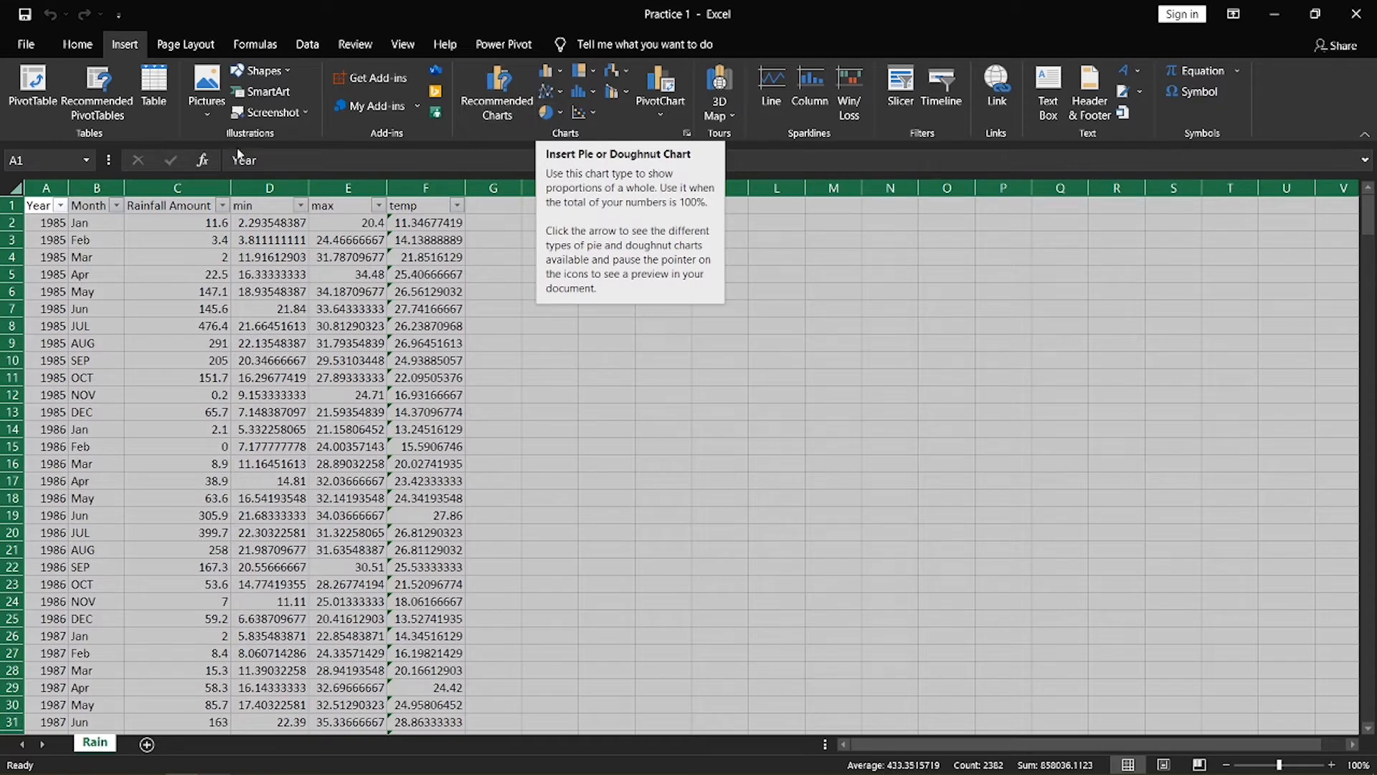
Create a PivotTable from Rain columns A to F on a new worksheet and rename that sheet PIVOT TABLE
left_click(20, 83)
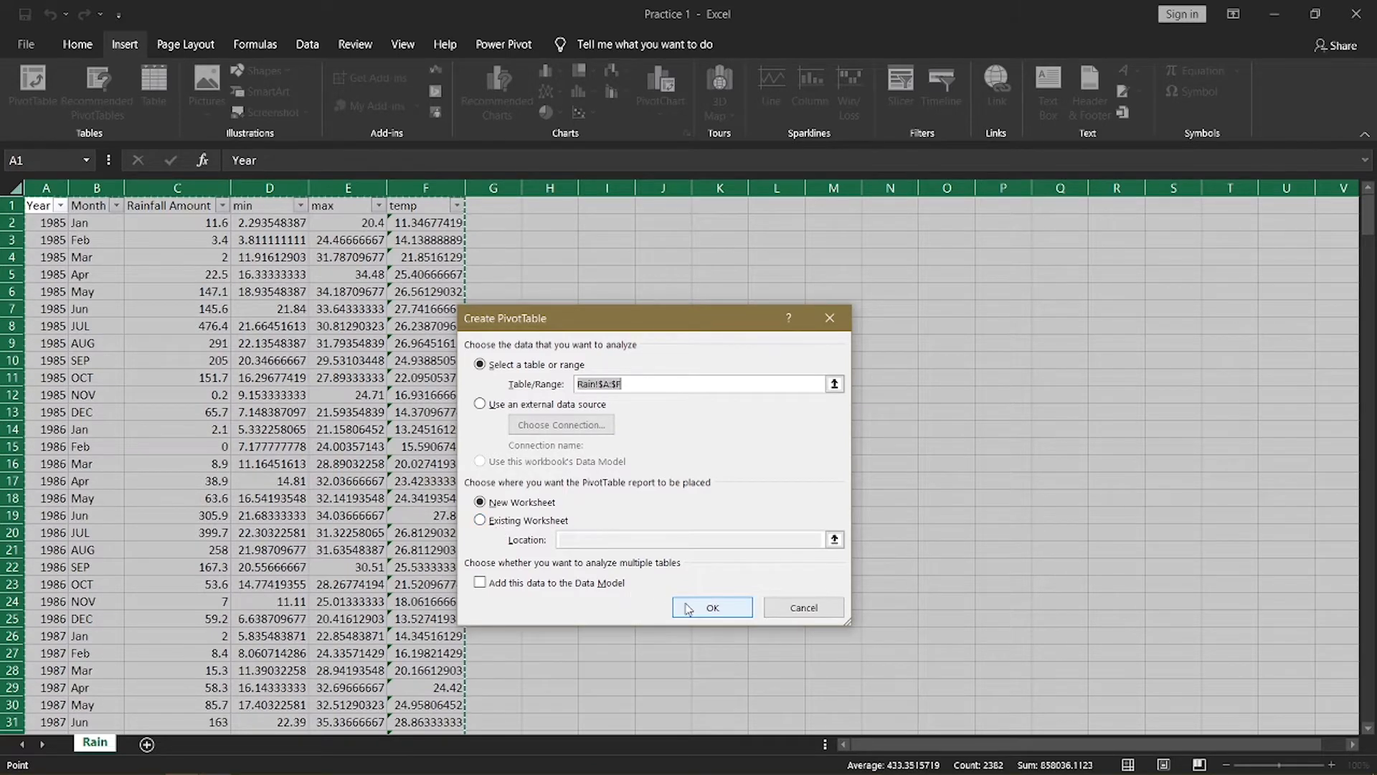
left_click(741, 607)
right_click(119, 744)
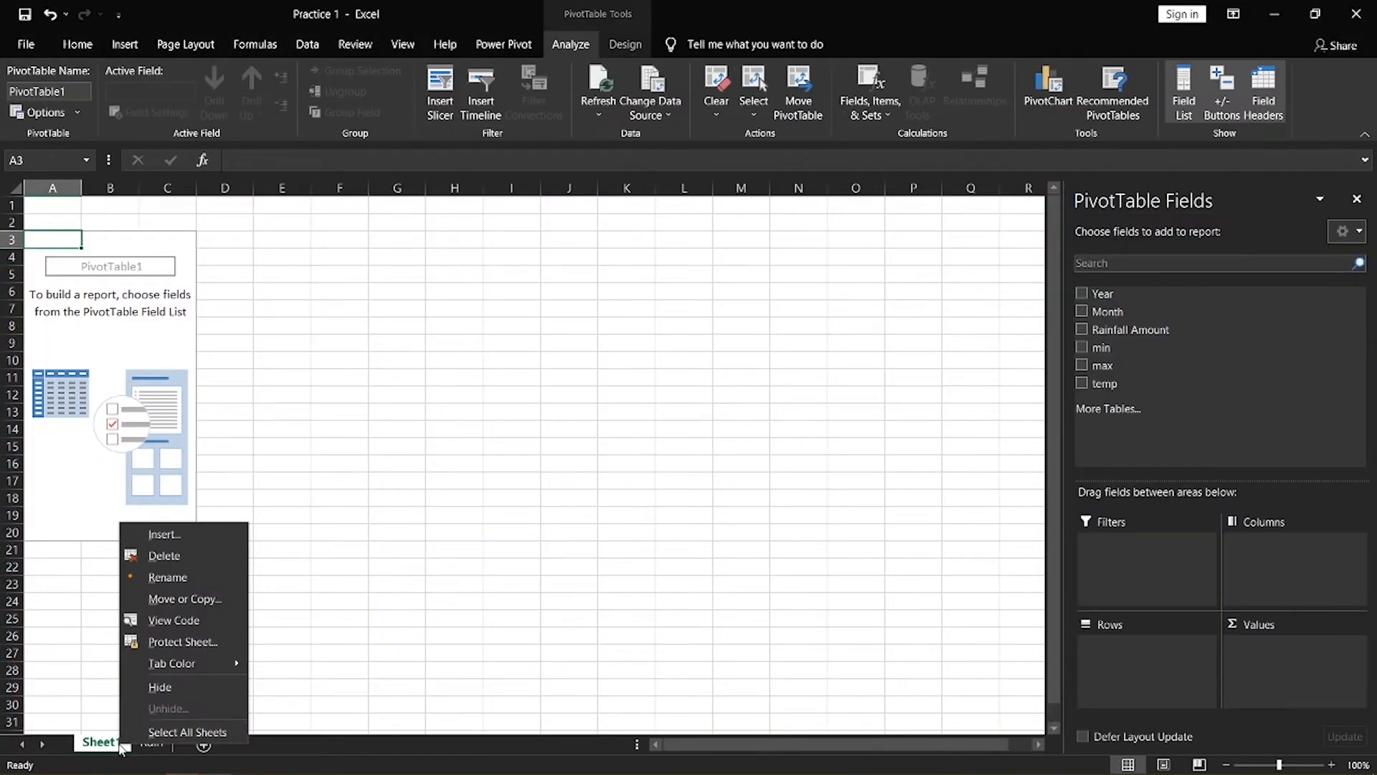
left_click(203, 571)
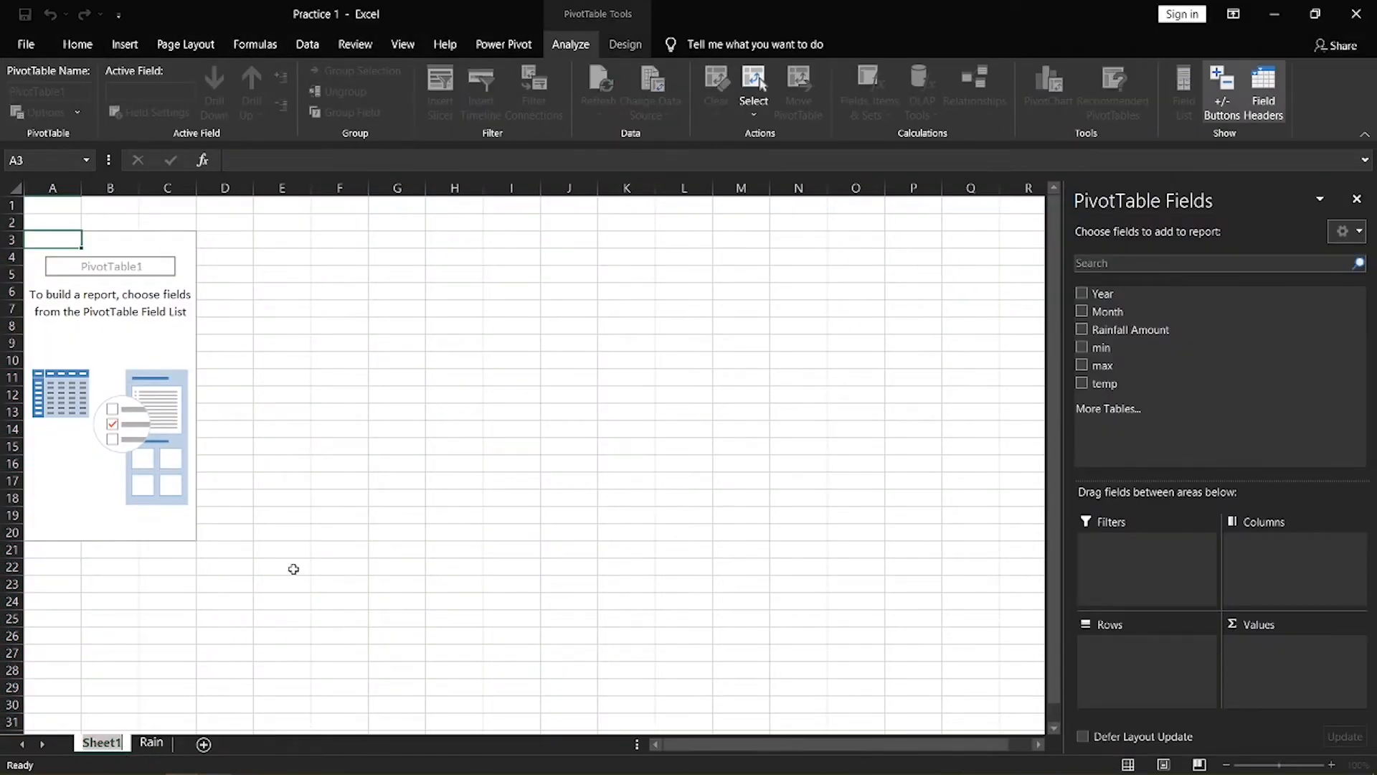
type("PlVOT TABLE")
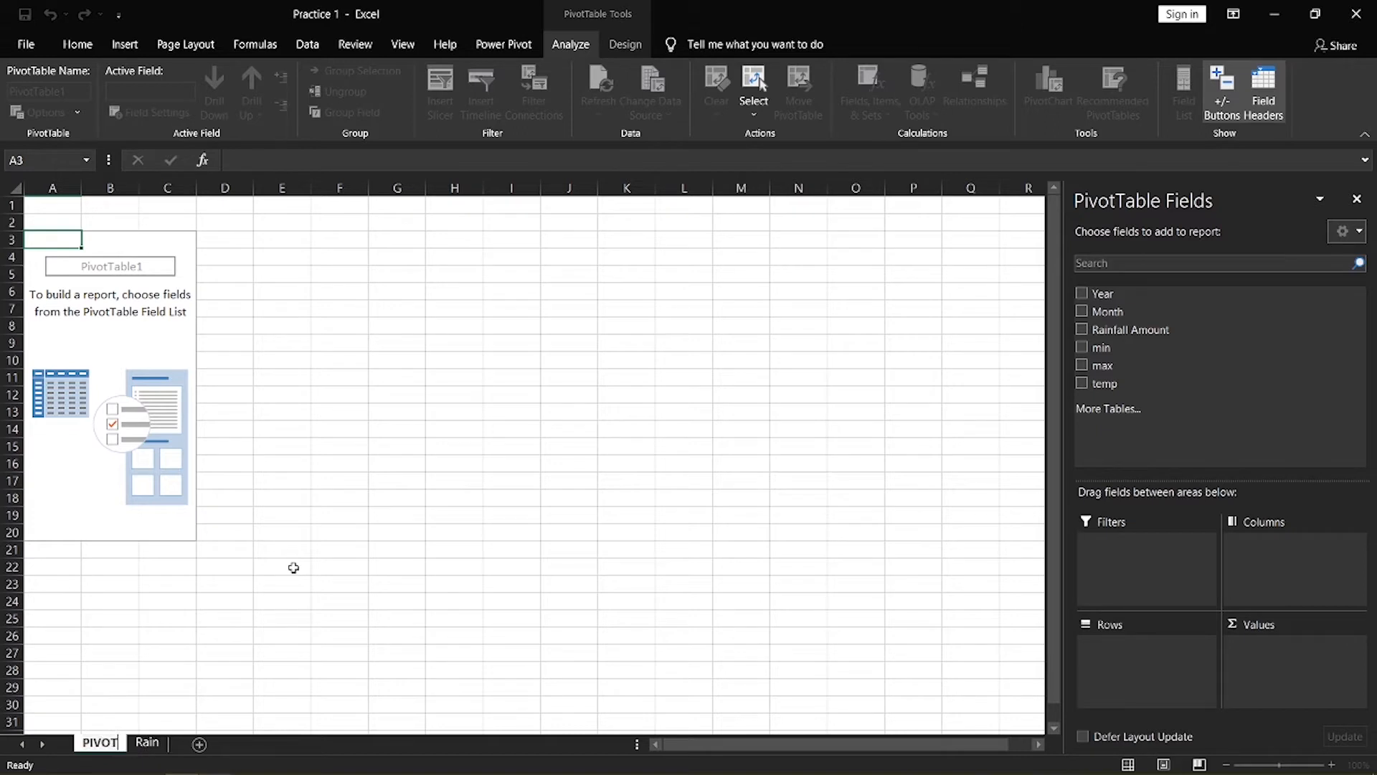
key("Return")
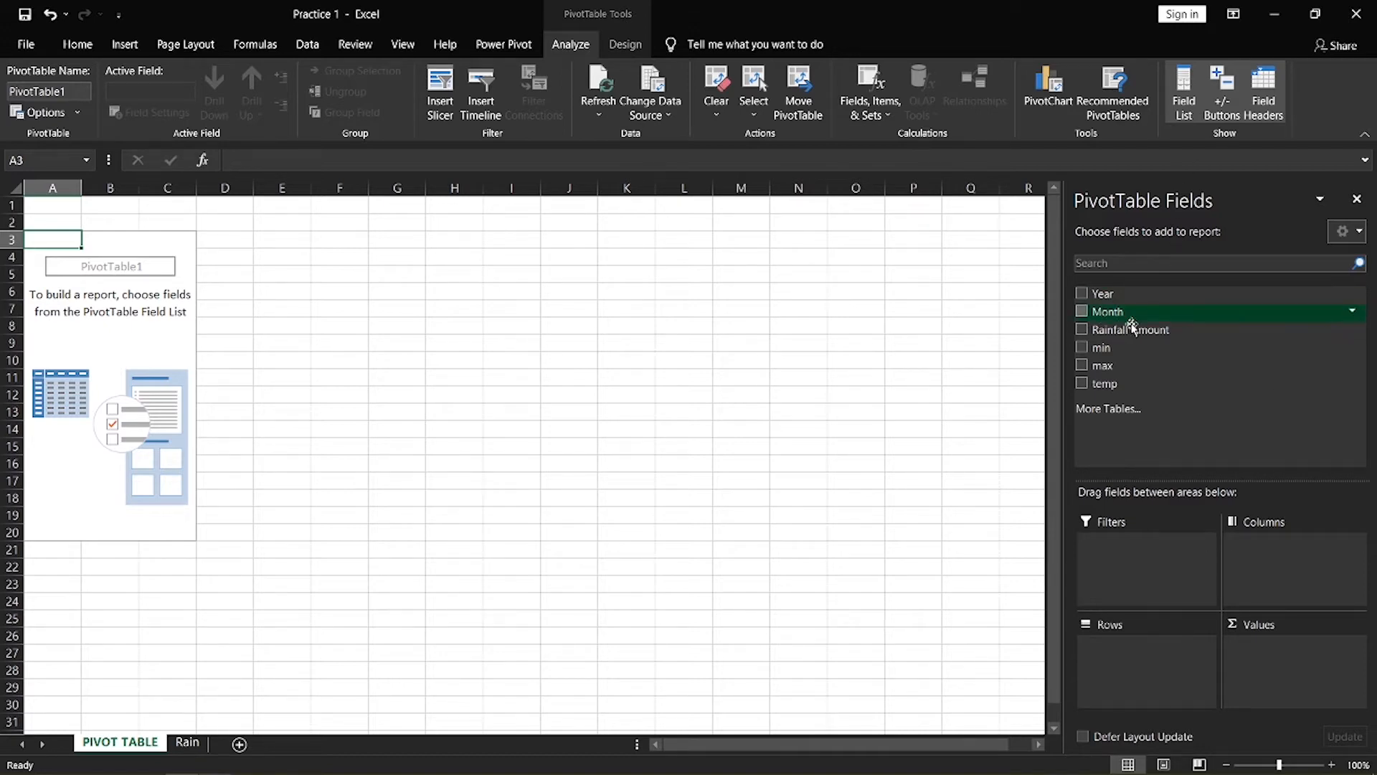
Add the Month field to the PivotTable as column labels
left_click_drag(1128, 314, 1240, 565)
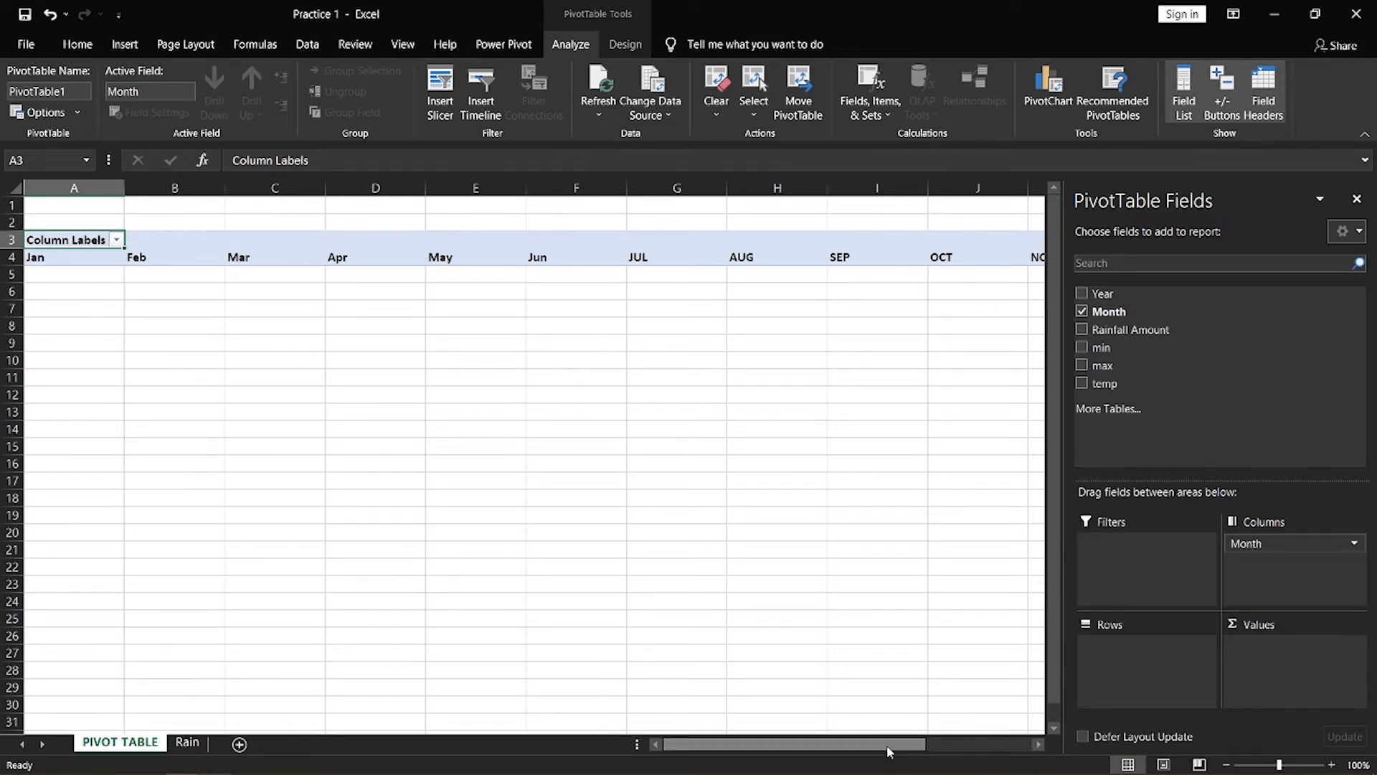
mouse_move(891, 748)
left_mouse_down()
mouse_move(1001, 756)
mouse_move(882, 771)
mouse_move(997, 769)
mouse_move(883, 771)
left_mouse_up()
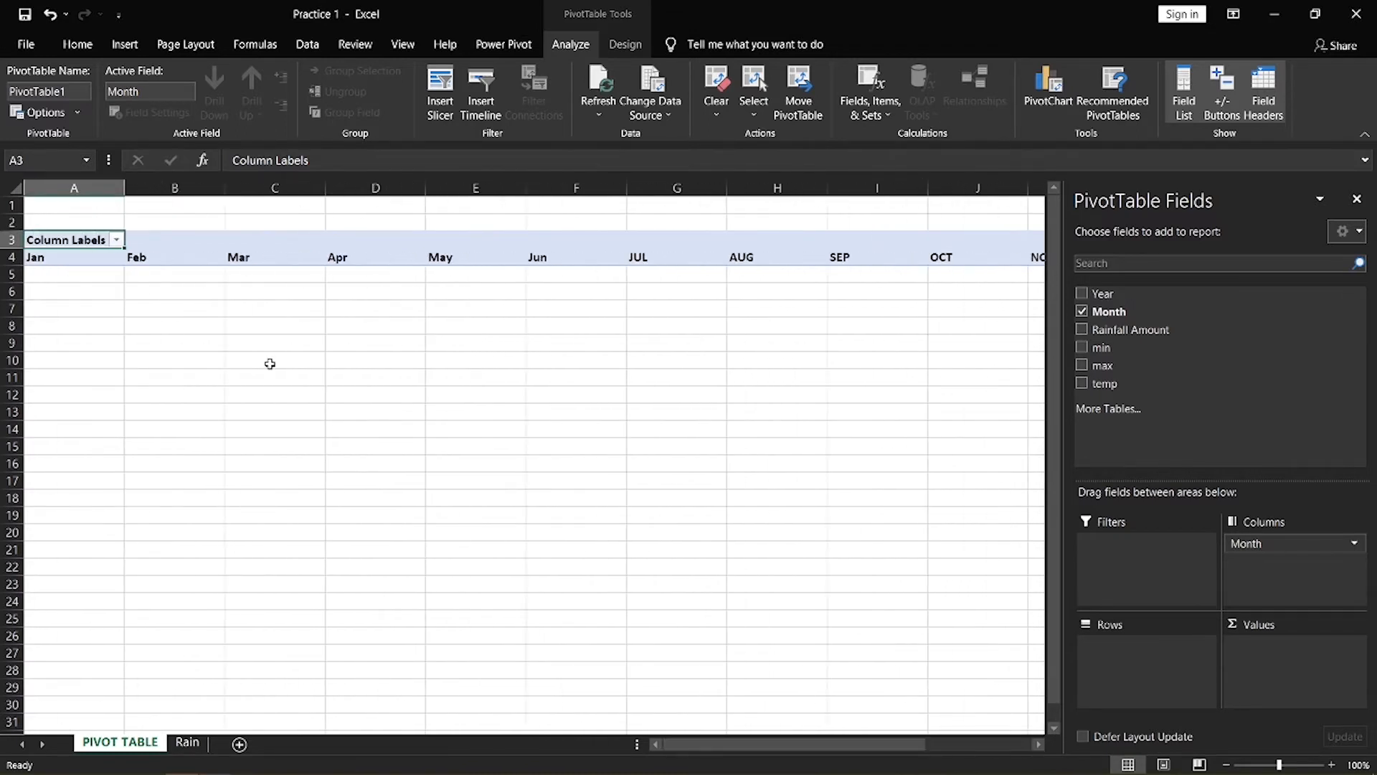
Add Year as the PivotTable's row labels and filter the (blank) item out of the Month column labels
left_click_drag(1098, 293, 1171, 666)
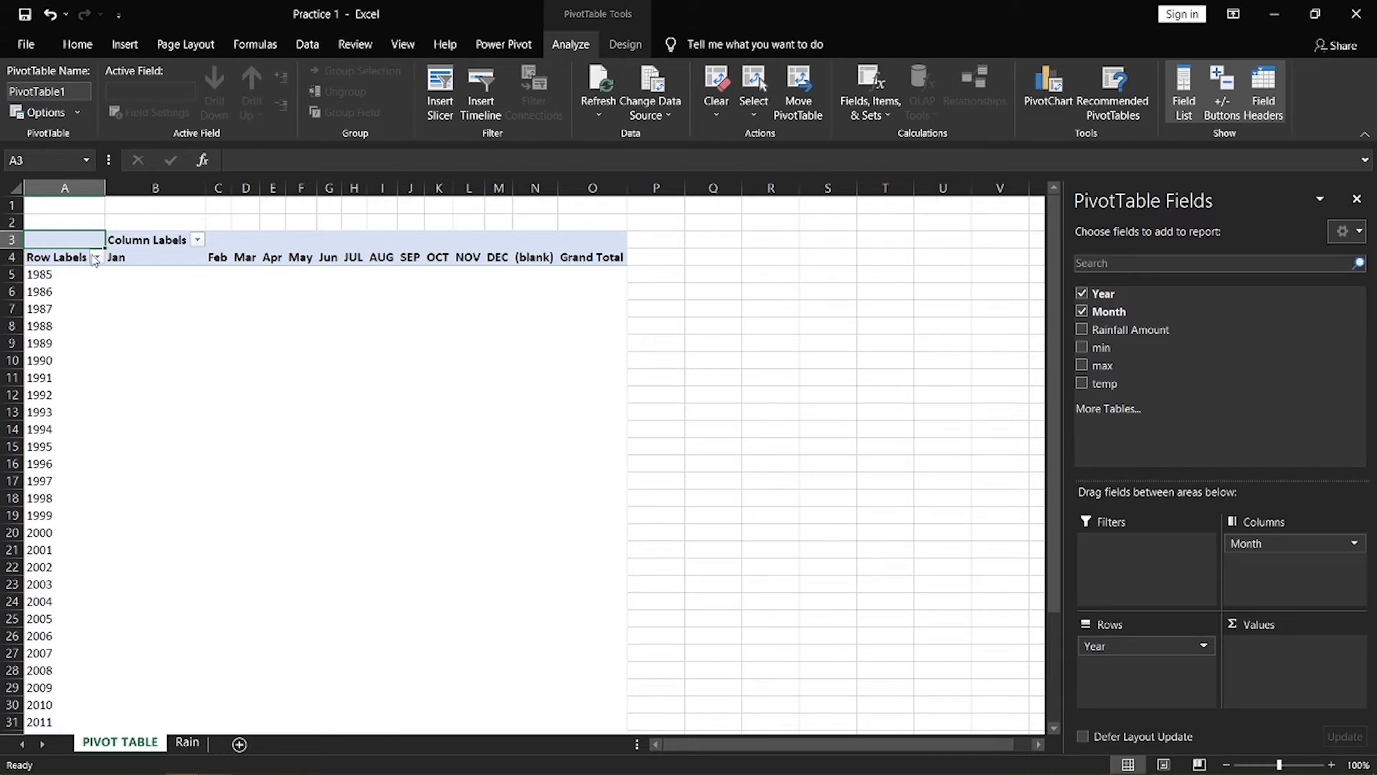
left_click(197, 239)
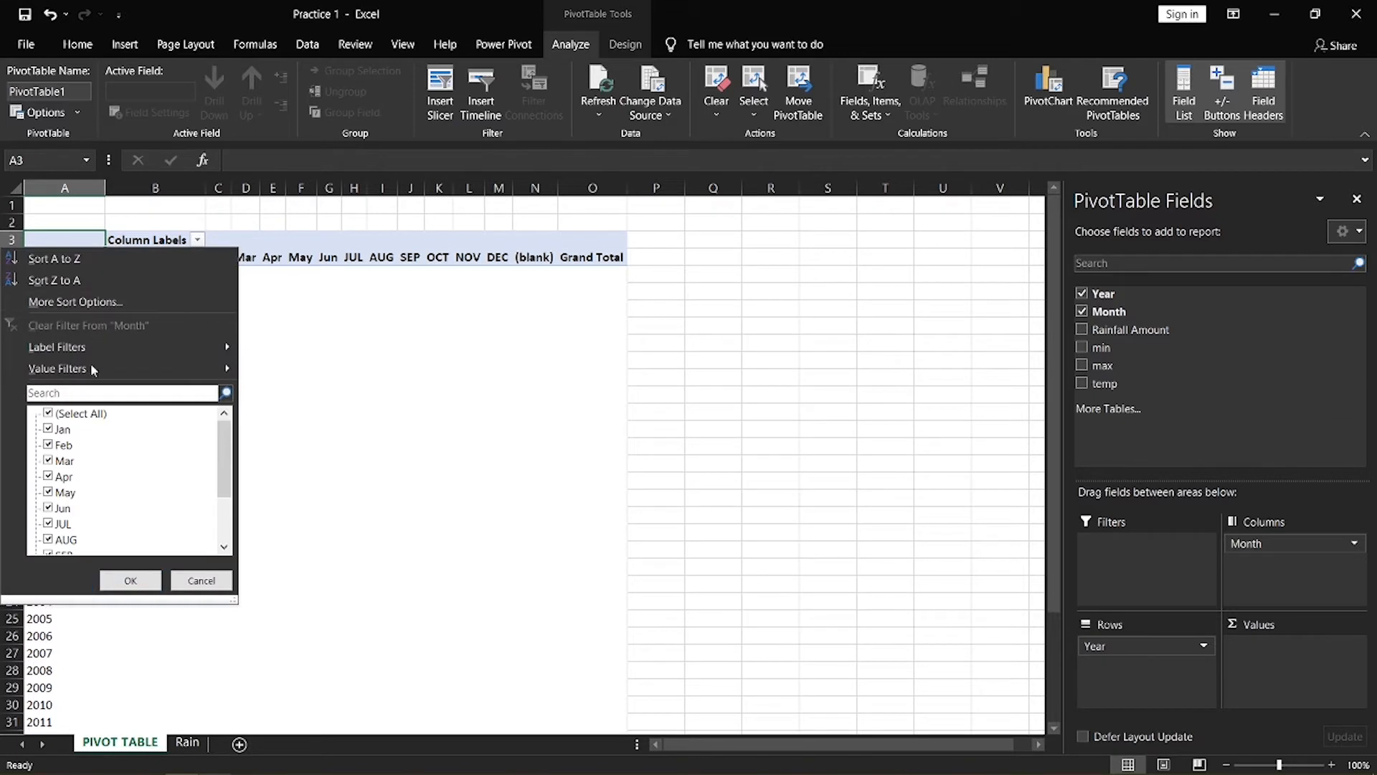
scroll(61, 445, "down", 2)
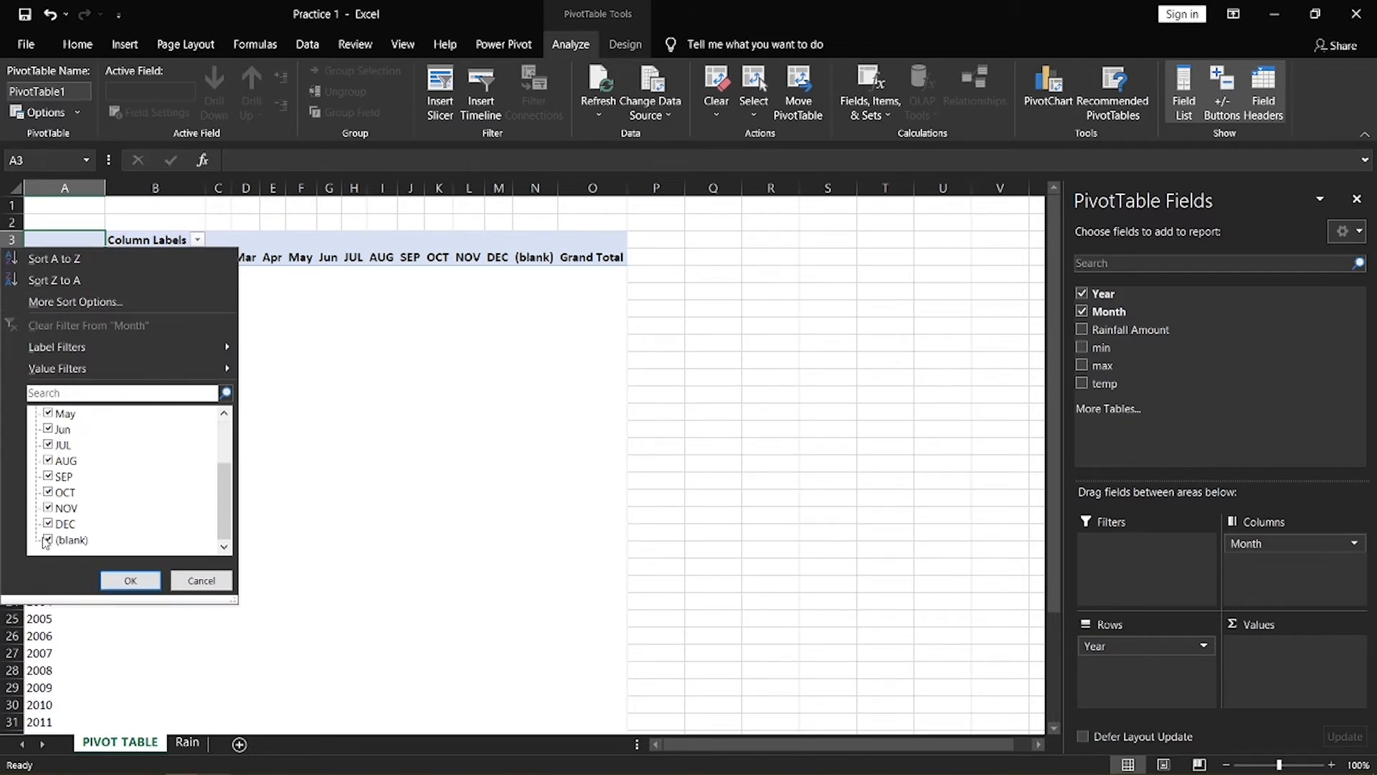
left_click(68, 539)
left_click(129, 581)
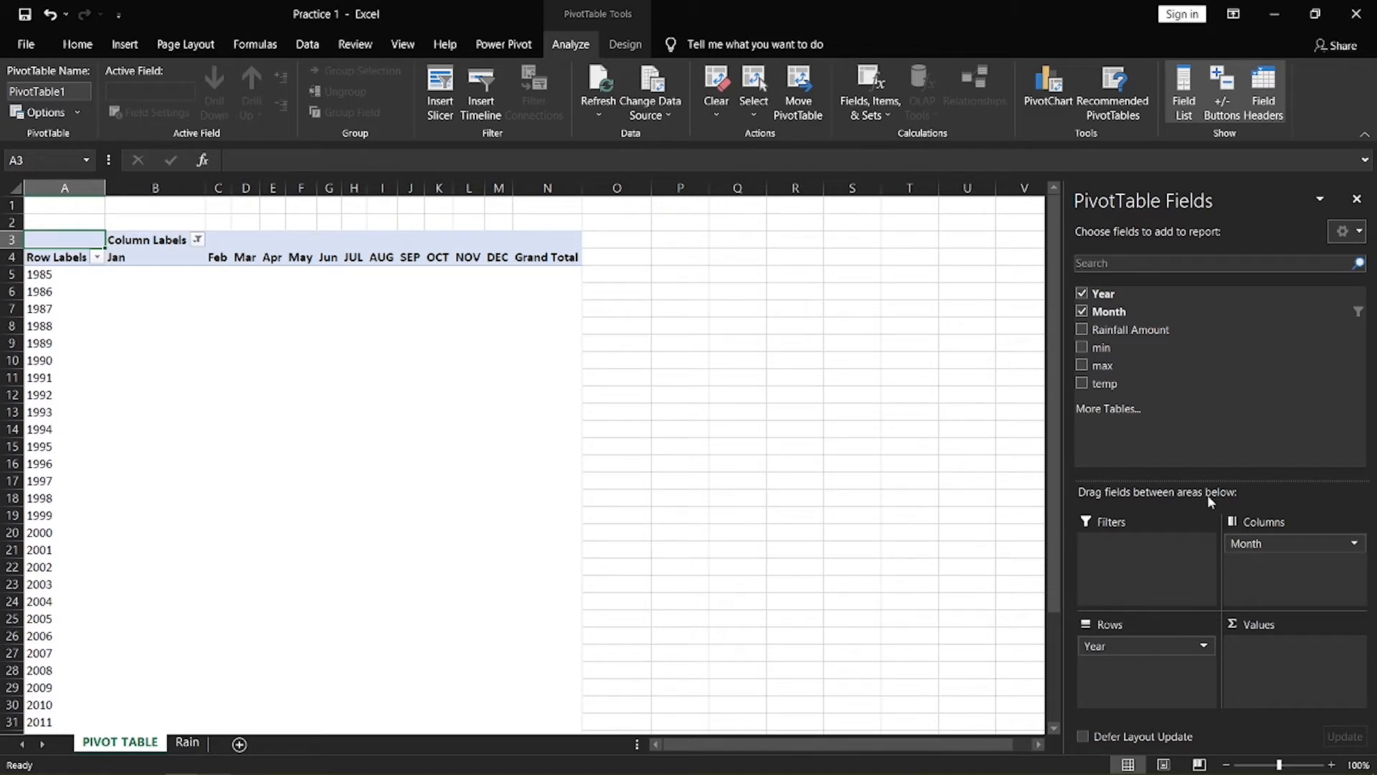
Sum Rainfall Amount in the PivotTable's values and rearrange the layout with Year as report filter and Month as rows
left_click_drag(1112, 340, 1288, 671)
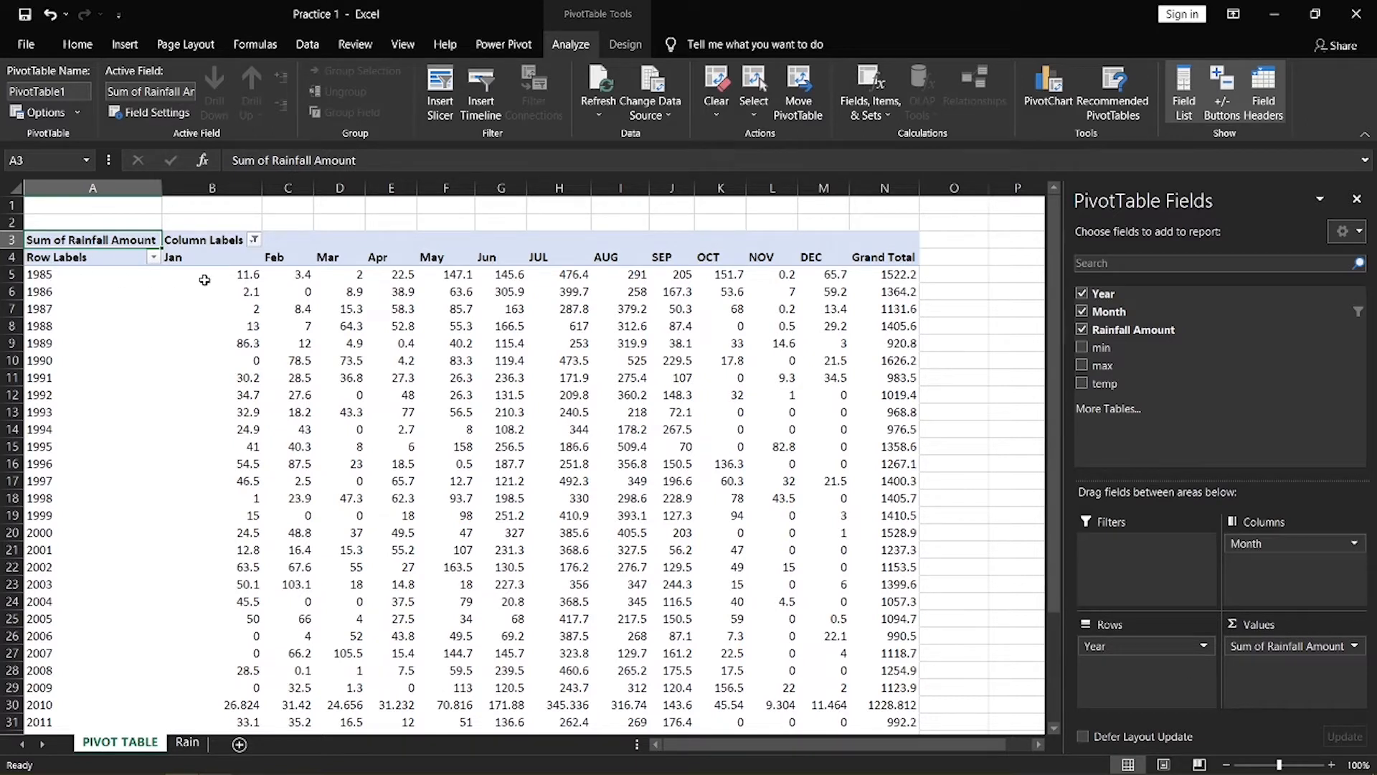
mouse_move(231, 278)
mouse_move(396, 411)
left_click_drag(1111, 647, 1120, 552)
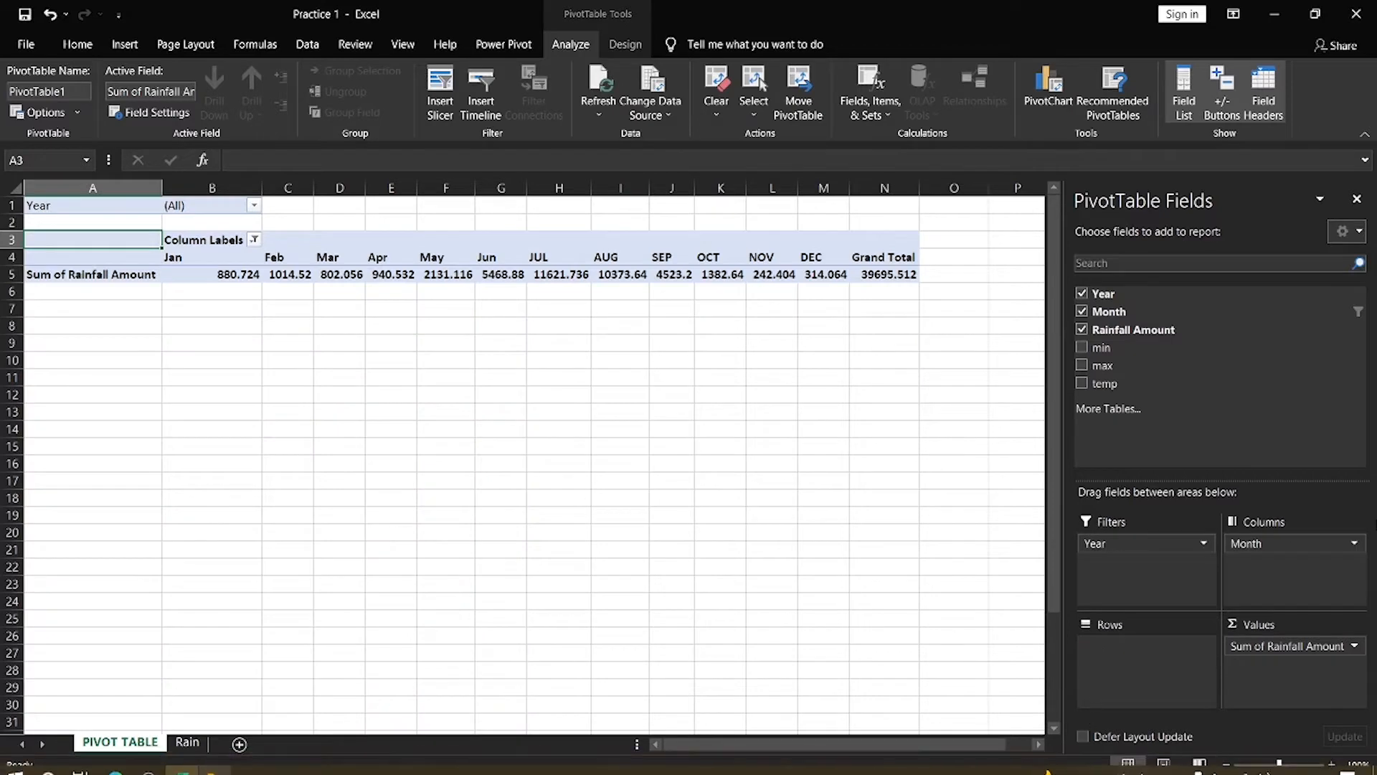
left_click_drag(1320, 543, 1116, 649)
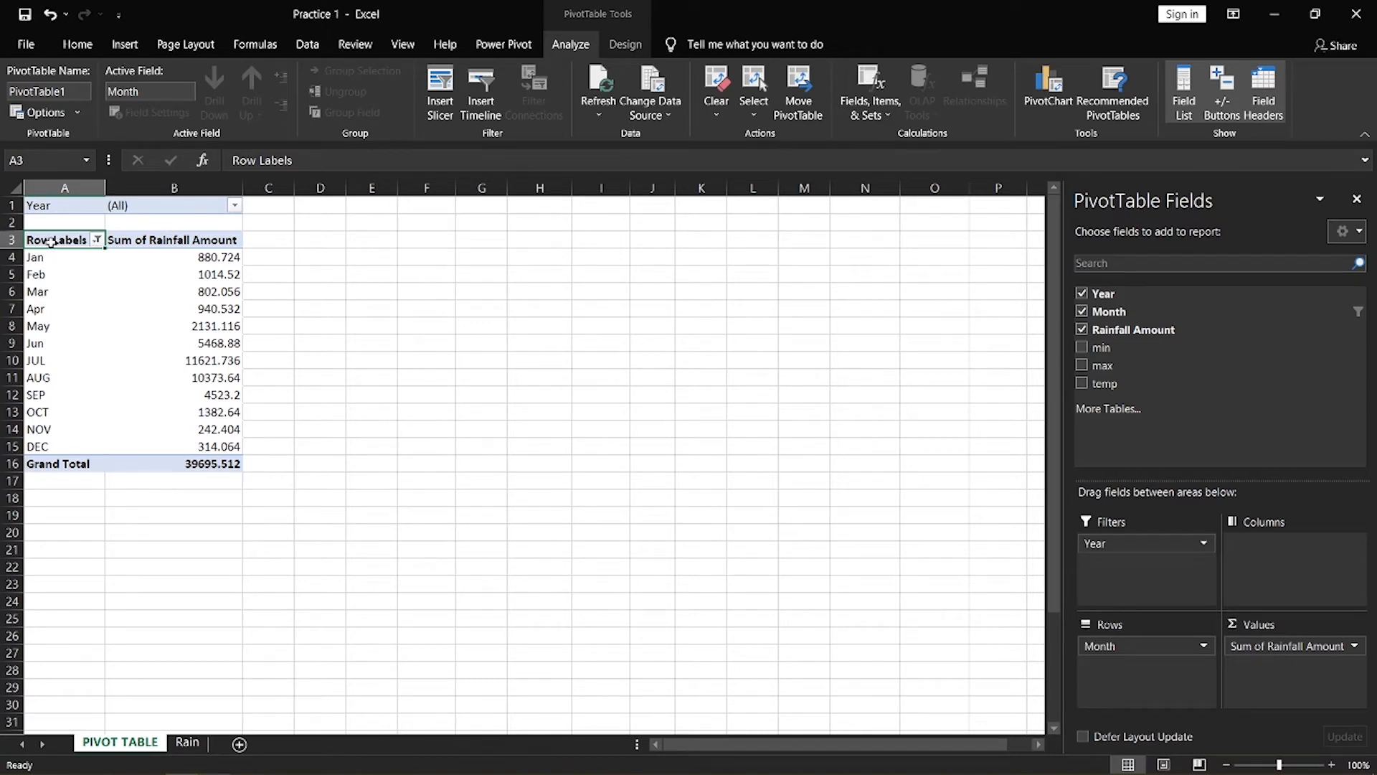
Filter the PivotTable's Year report filter to 1985 only, with multiple item selection enabled
mouse_move(183, 261)
left_click(234, 206)
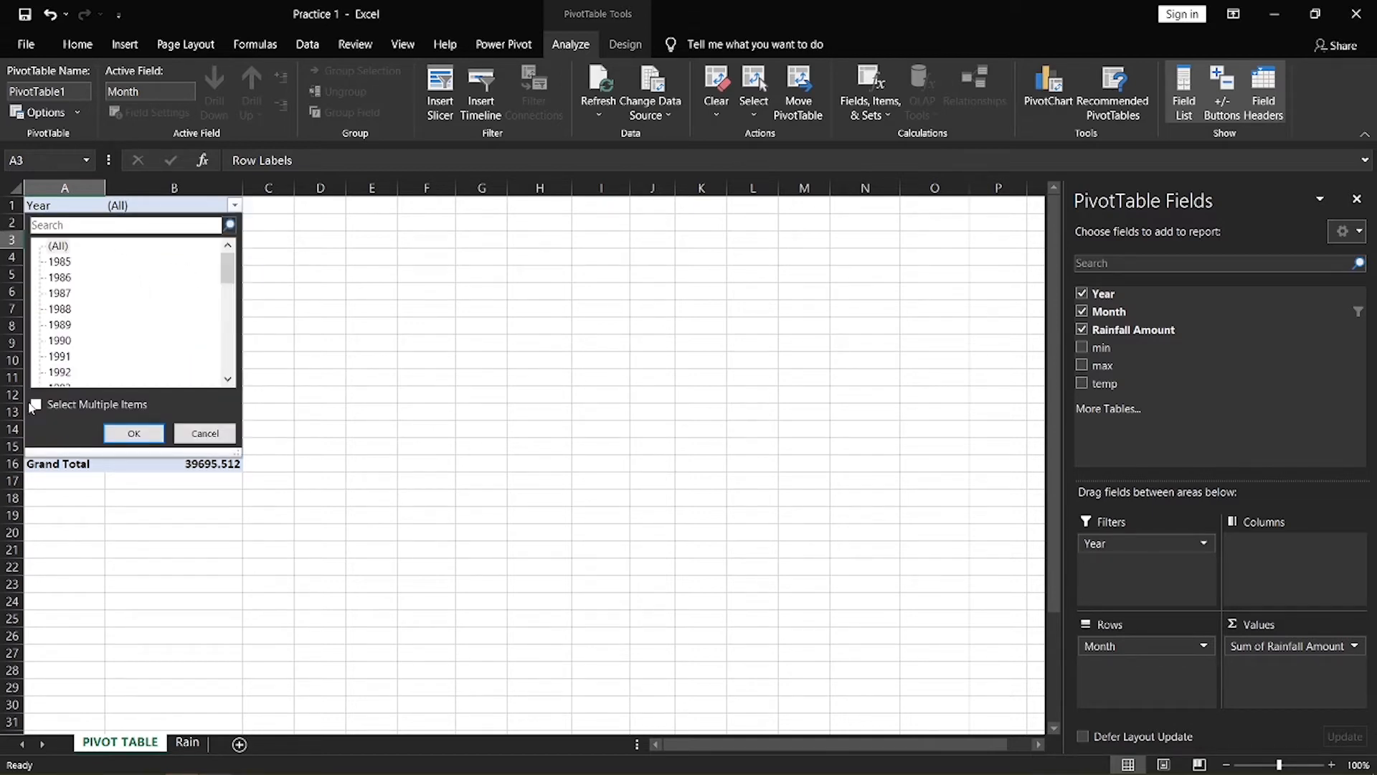
left_click(36, 405)
left_click(36, 405)
left_click(35, 405)
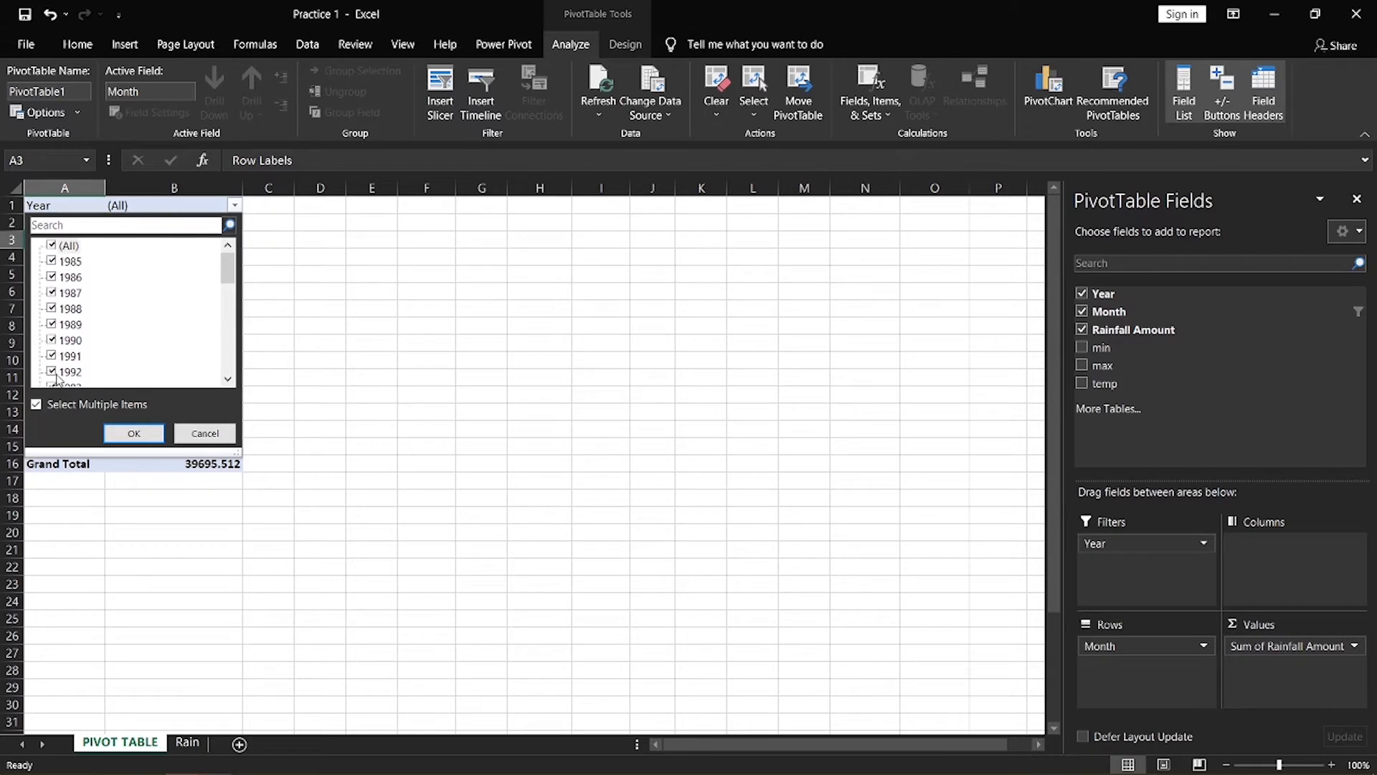
left_click(51, 246)
left_click(51, 262)
left_click(133, 433)
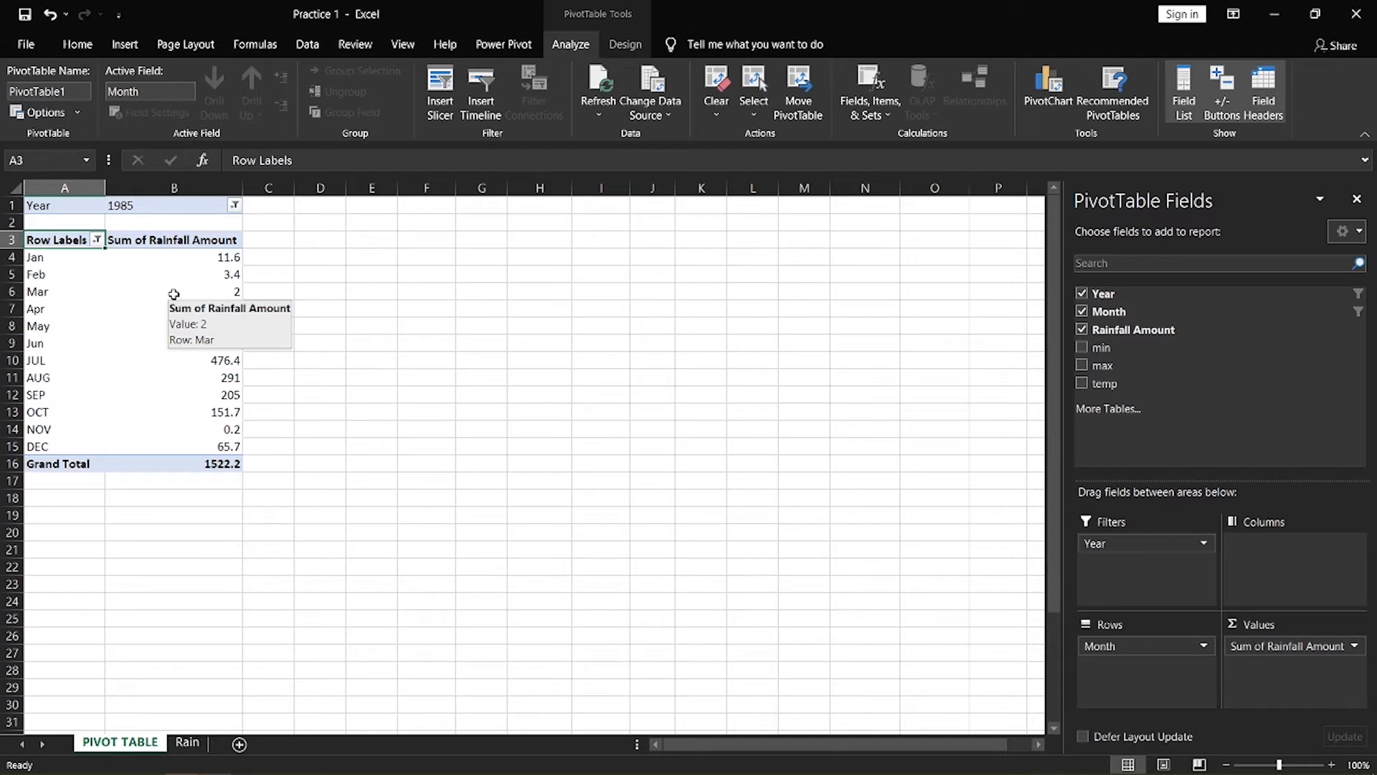
Remove the Year, Month and Rainfall Amount fields so the PivotTable layout is empty
left_click(1082, 294)
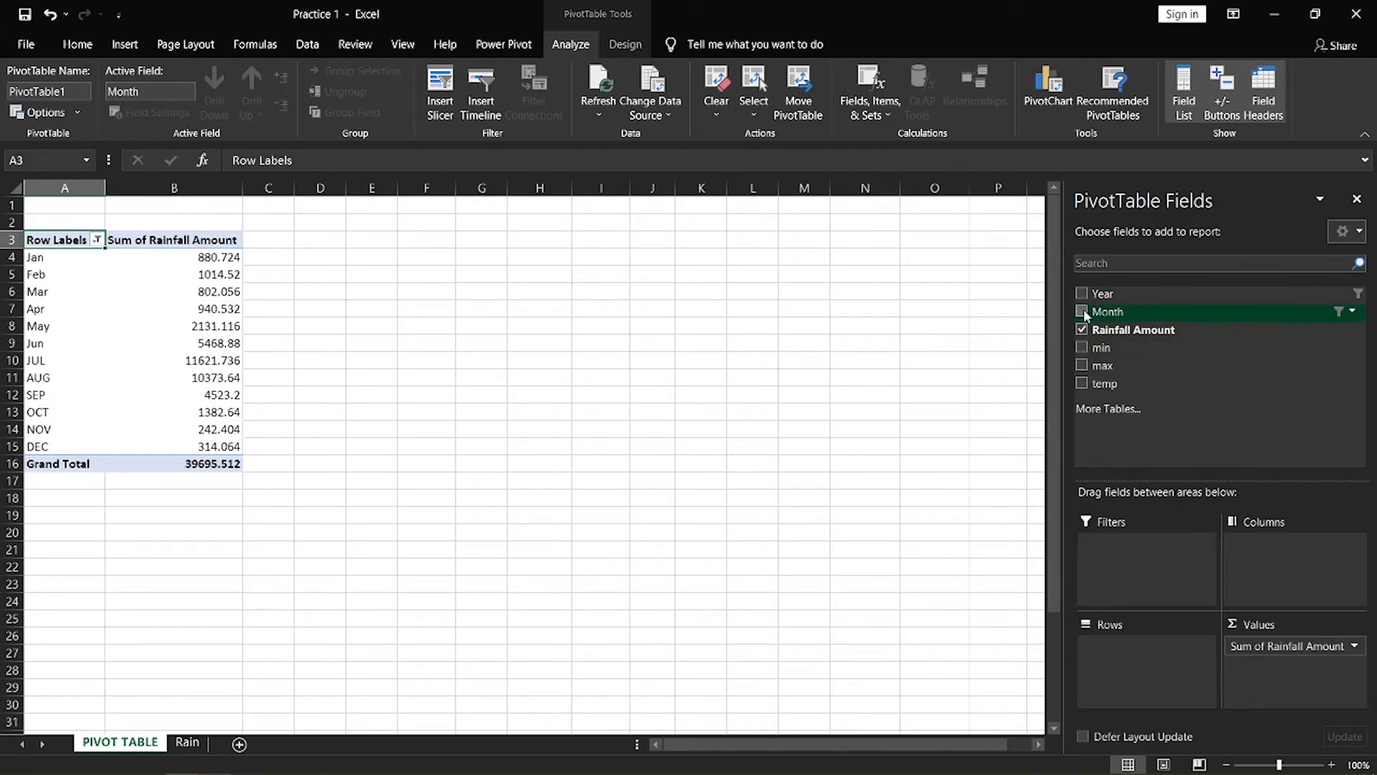
left_click(1082, 311)
left_click(1083, 329)
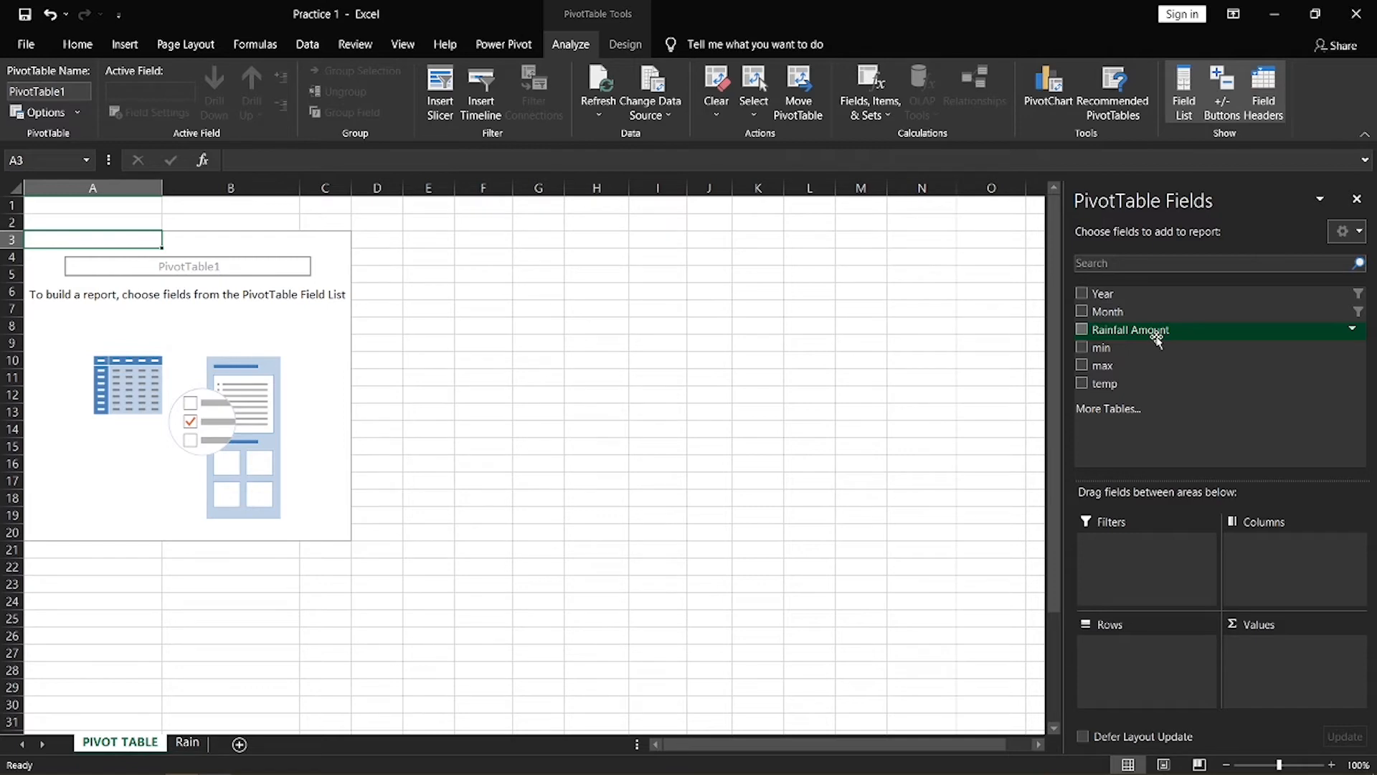
Set Month as the PivotTable's row labels and add Rainfall Amount and temp as values
left_click_drag(1108, 311, 1157, 649)
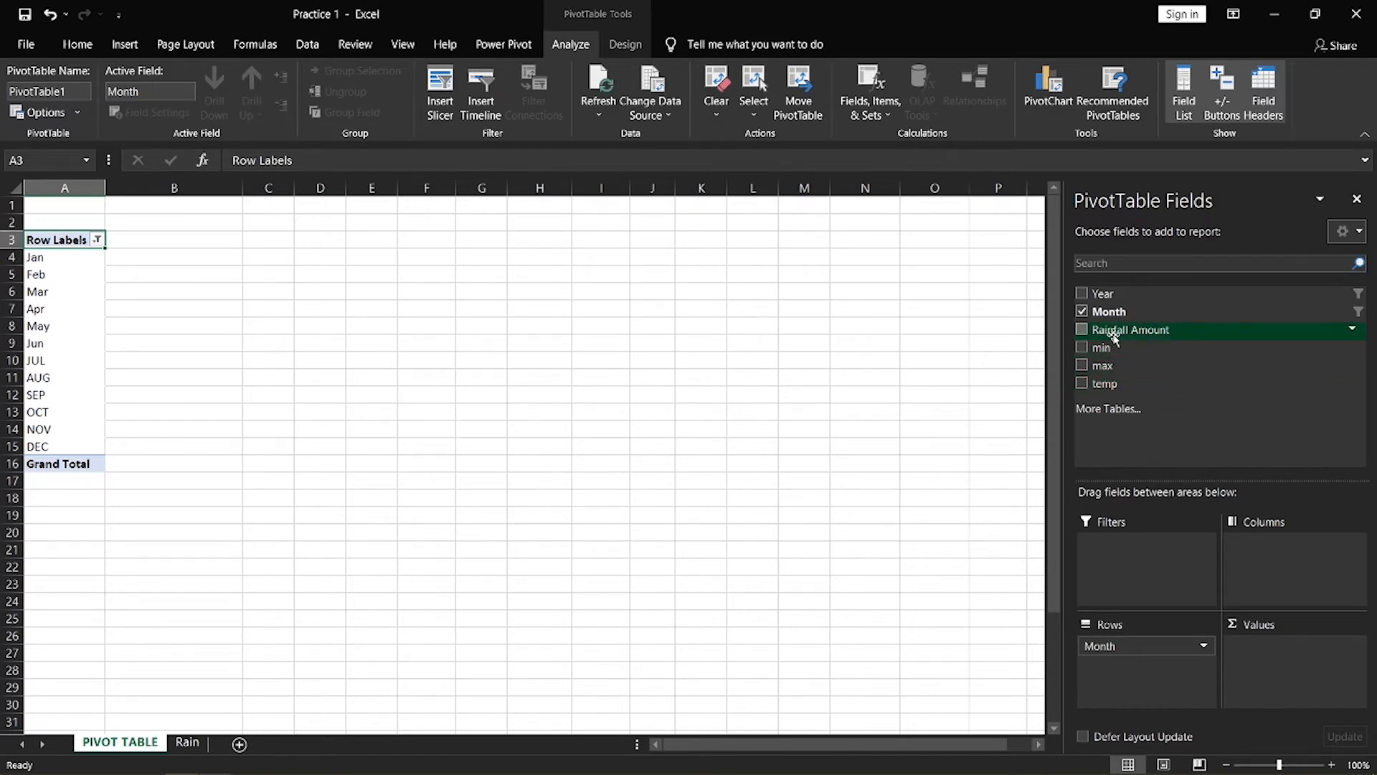
left_click_drag(1114, 332, 1244, 632)
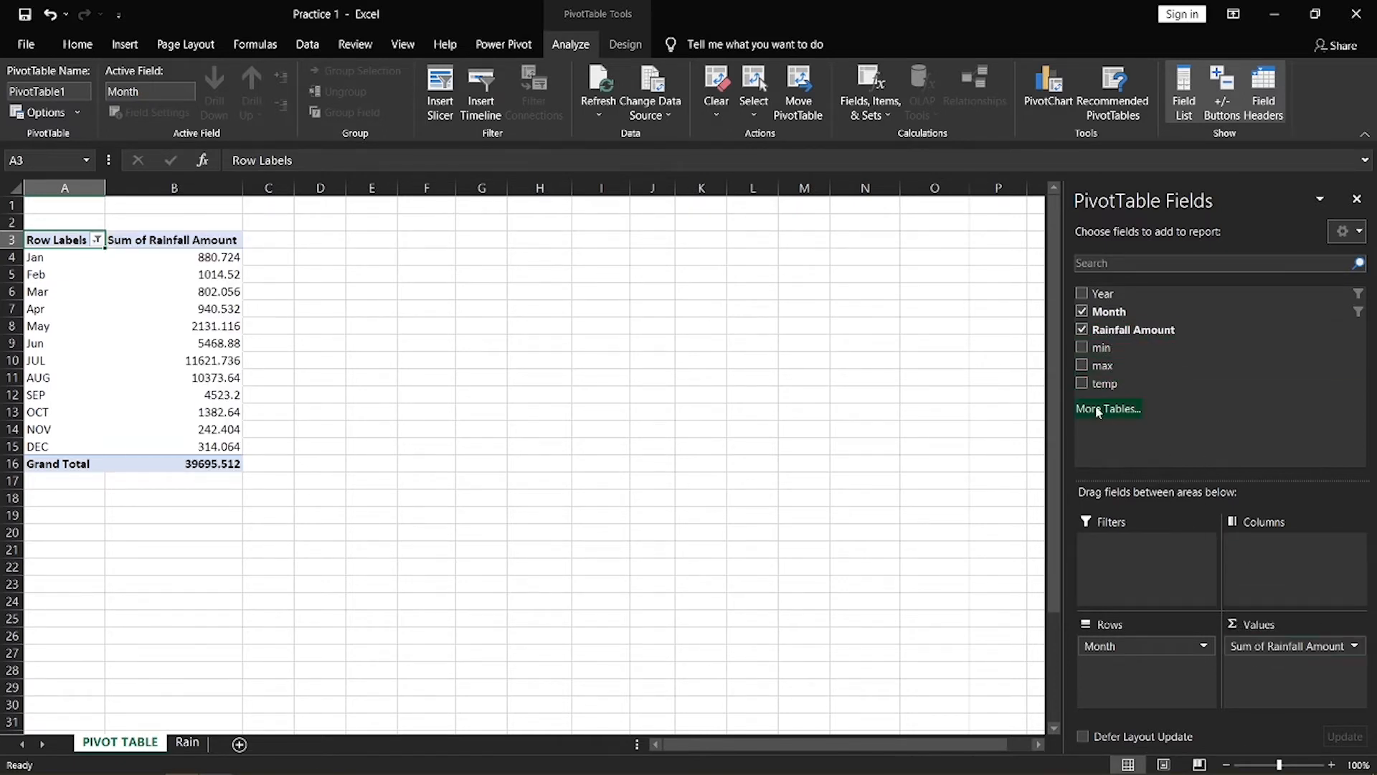
left_click_drag(1103, 391, 1295, 689)
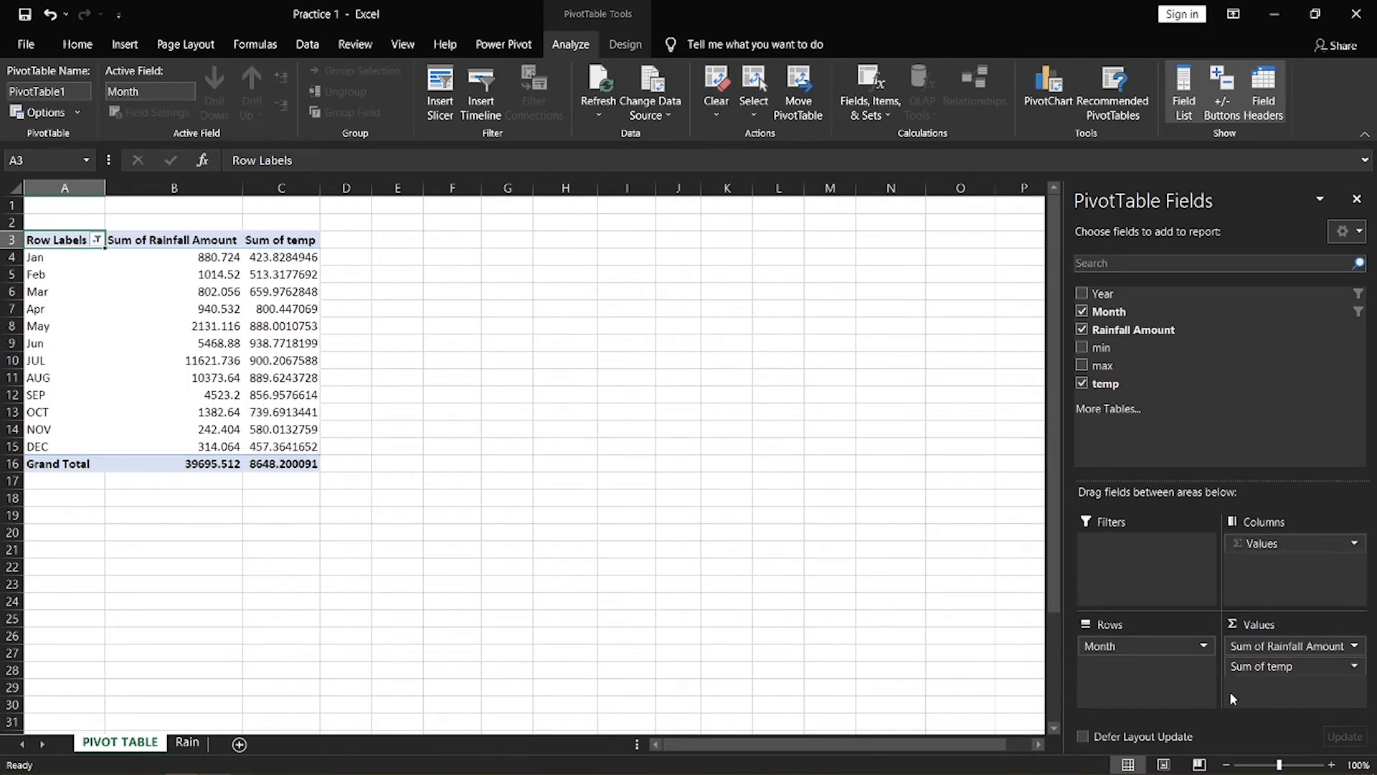
Change the Rainfall Amount value field to be summarized by Average instead of Sum
left_click(1316, 646)
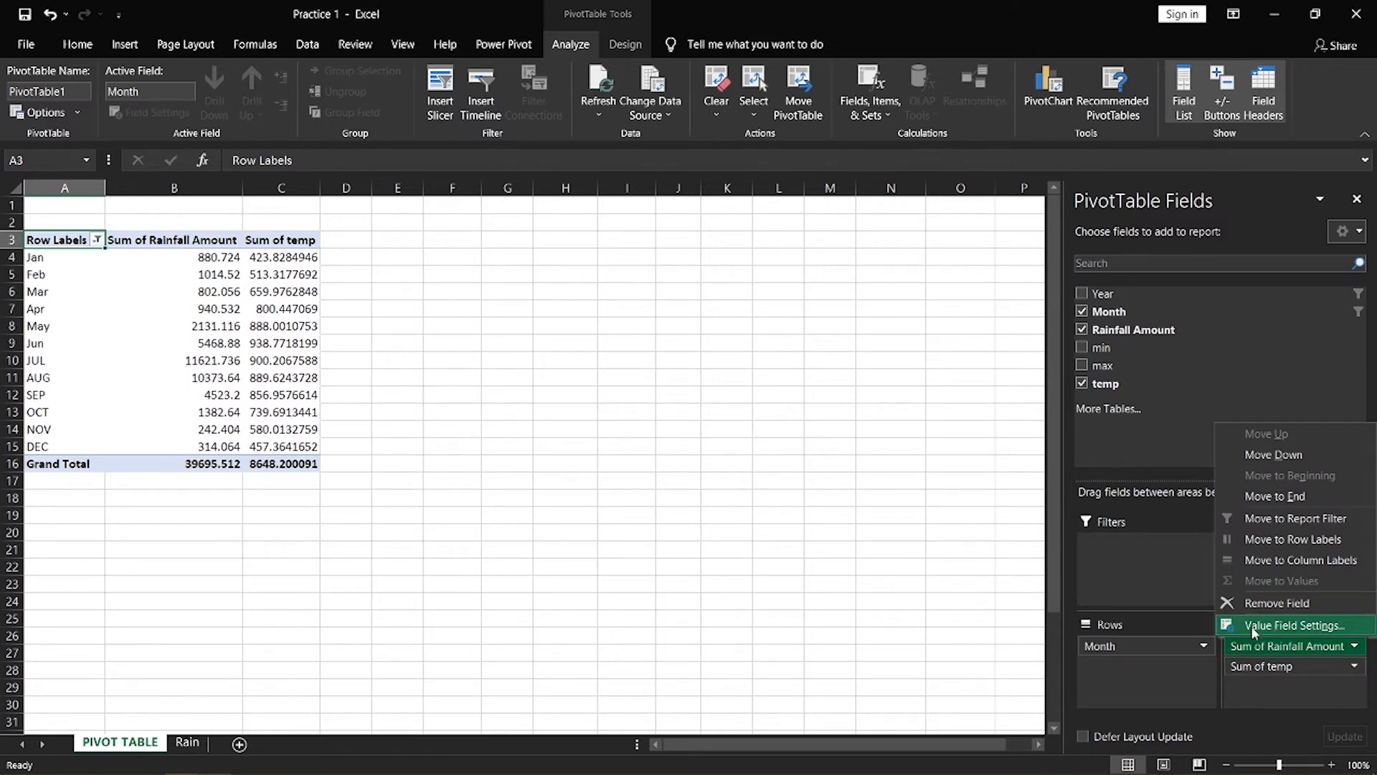
left_click(1269, 624)
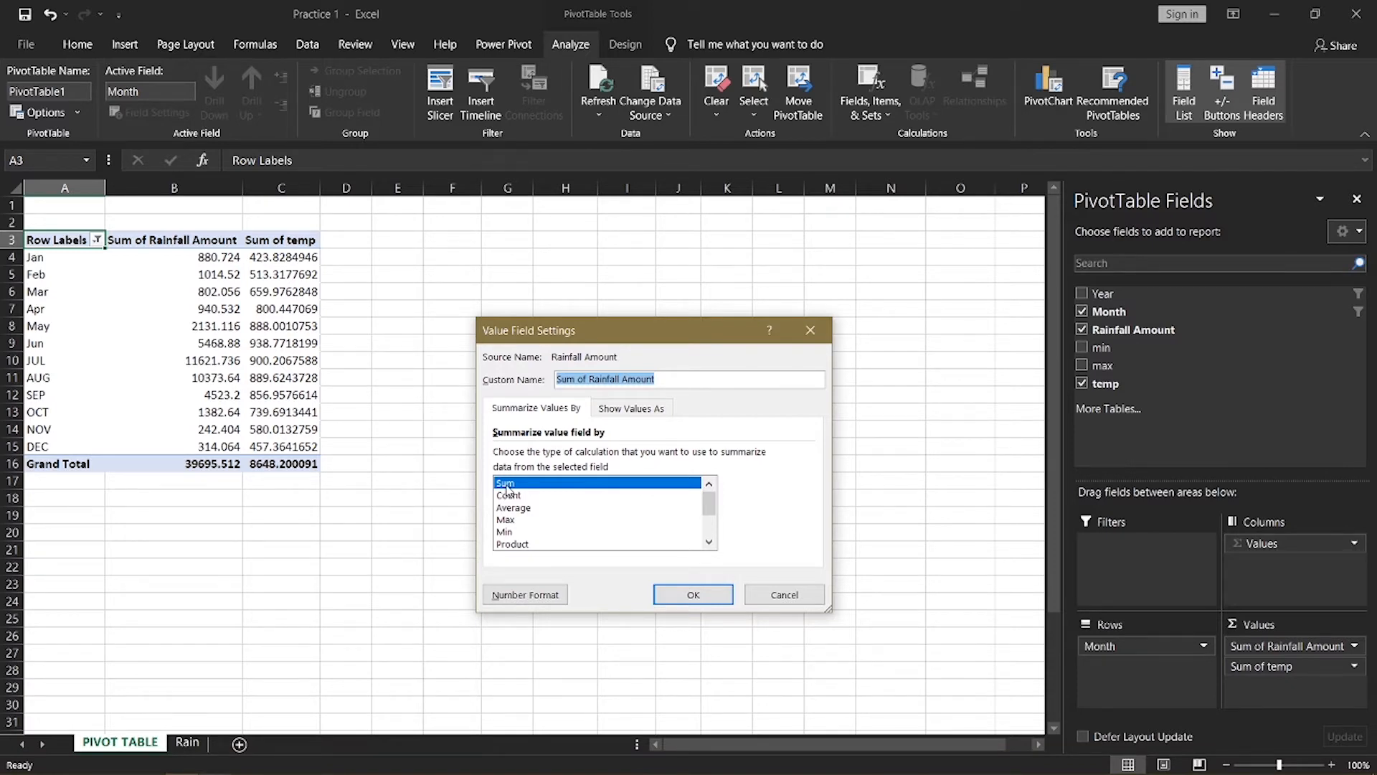
left_click(513, 508)
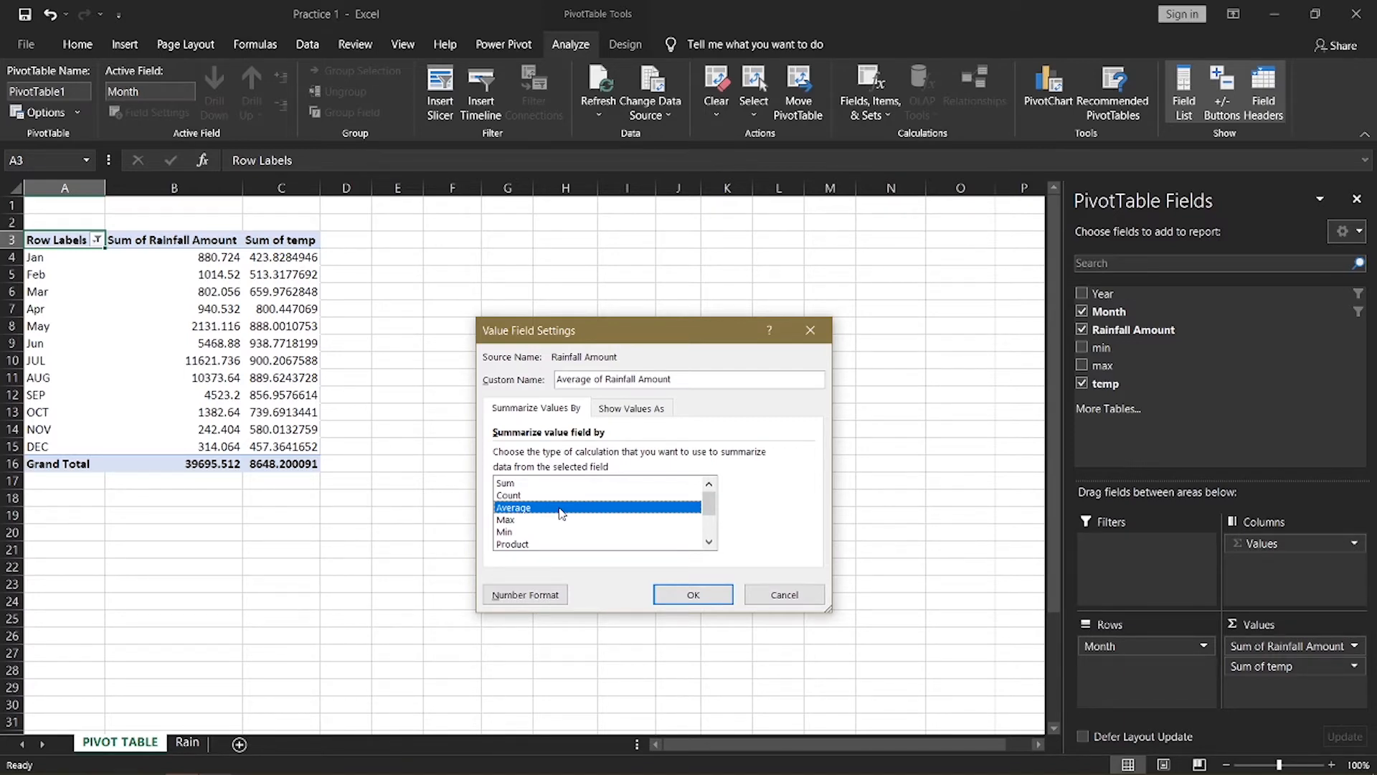
left_click(697, 595)
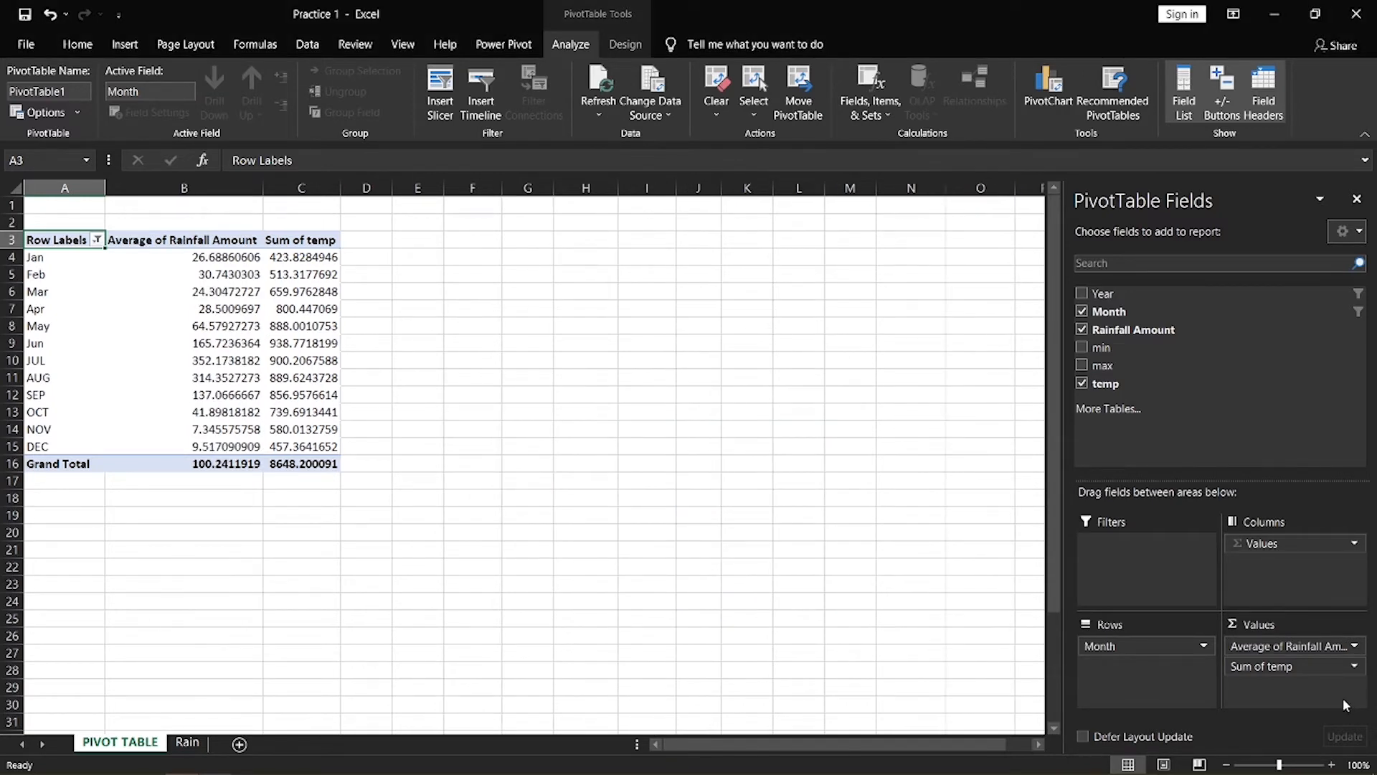
Change the temp value field to be summarized by Average
left_click(1347, 671)
left_click(1280, 644)
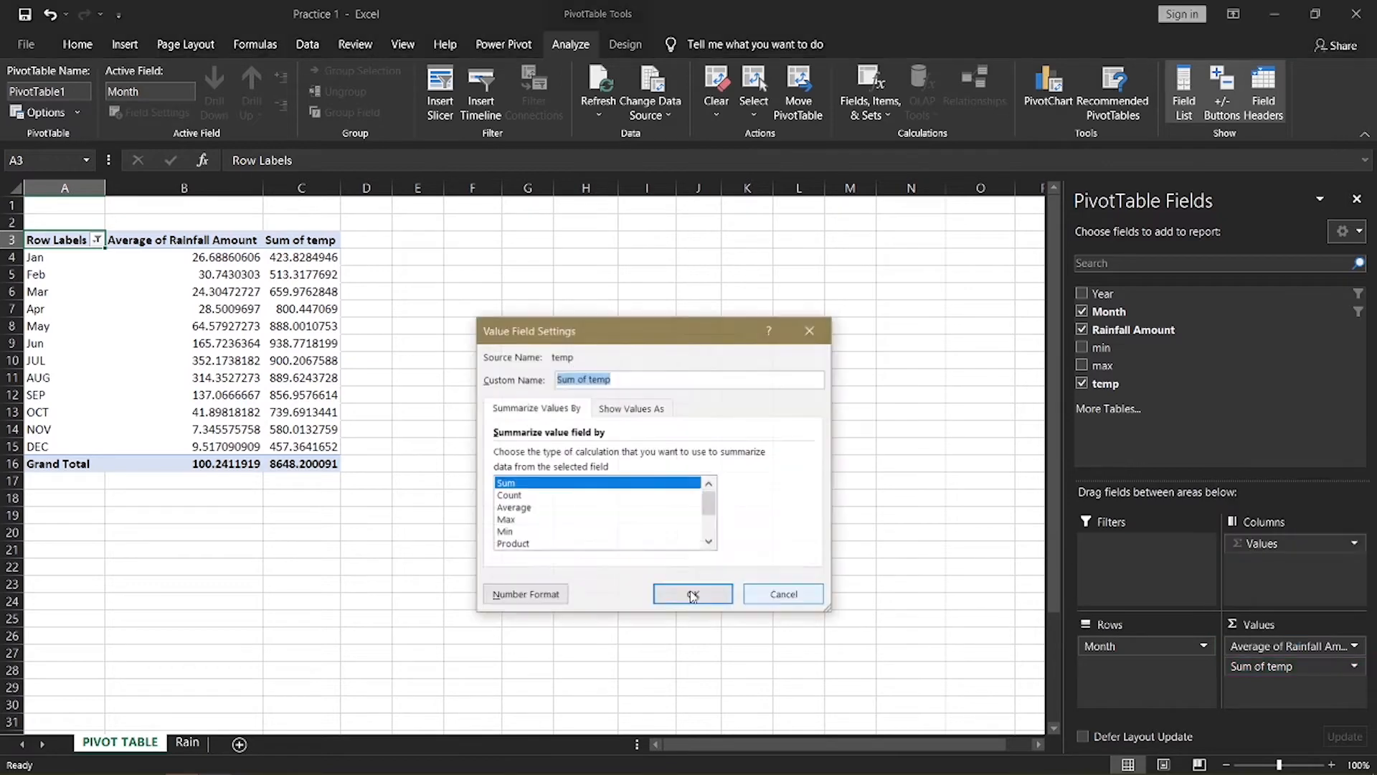
left_click(518, 508)
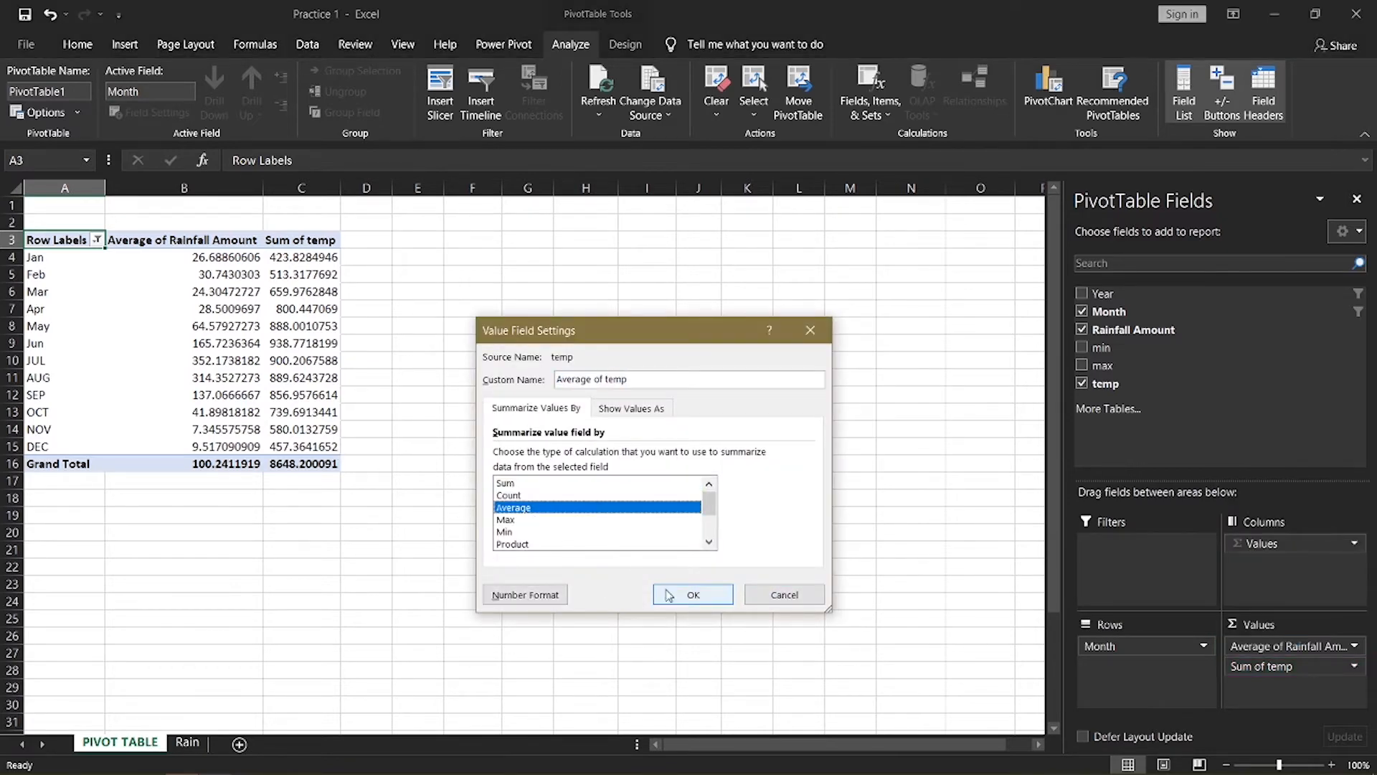
left_click(706, 595)
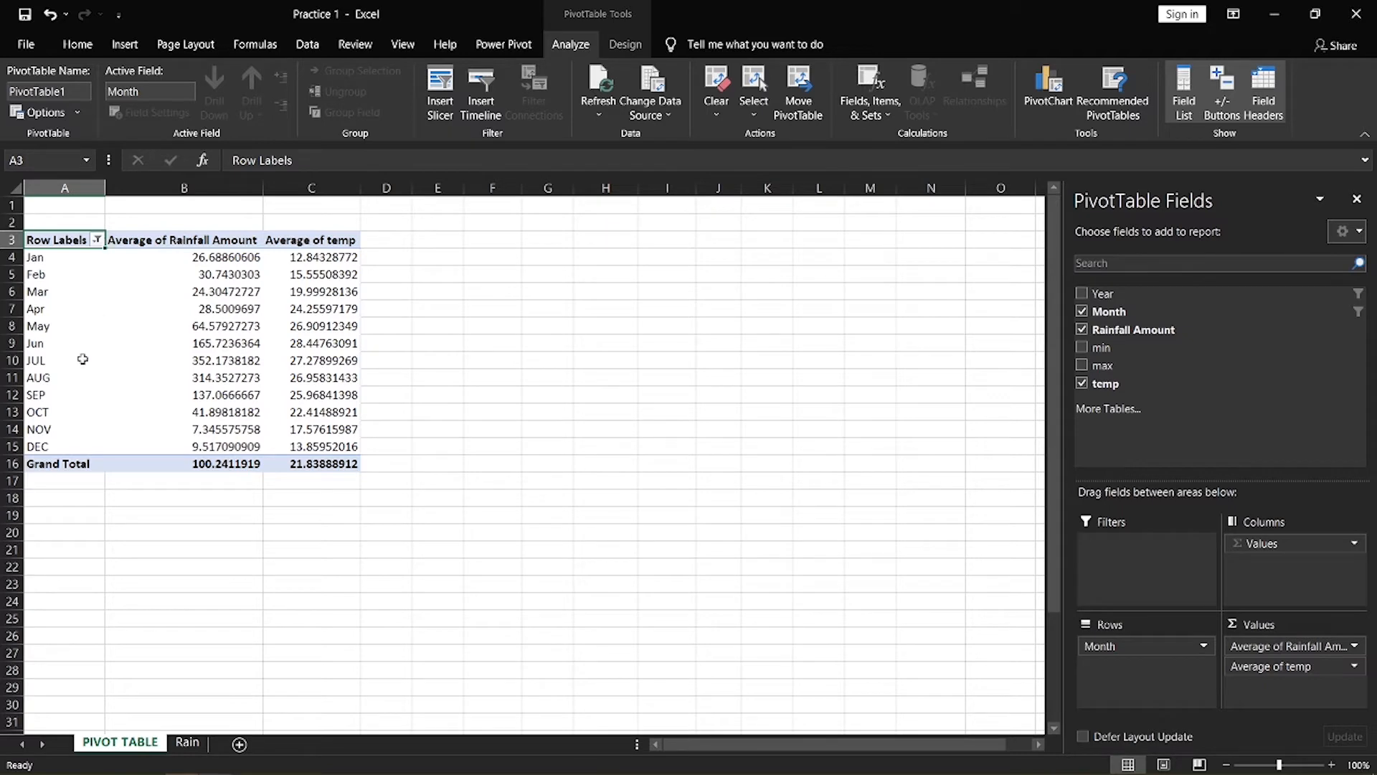
Check which months are included in the row labels filter, down to the (blank) item
left_click(98, 243)
scroll(47, 425, "down", 2)
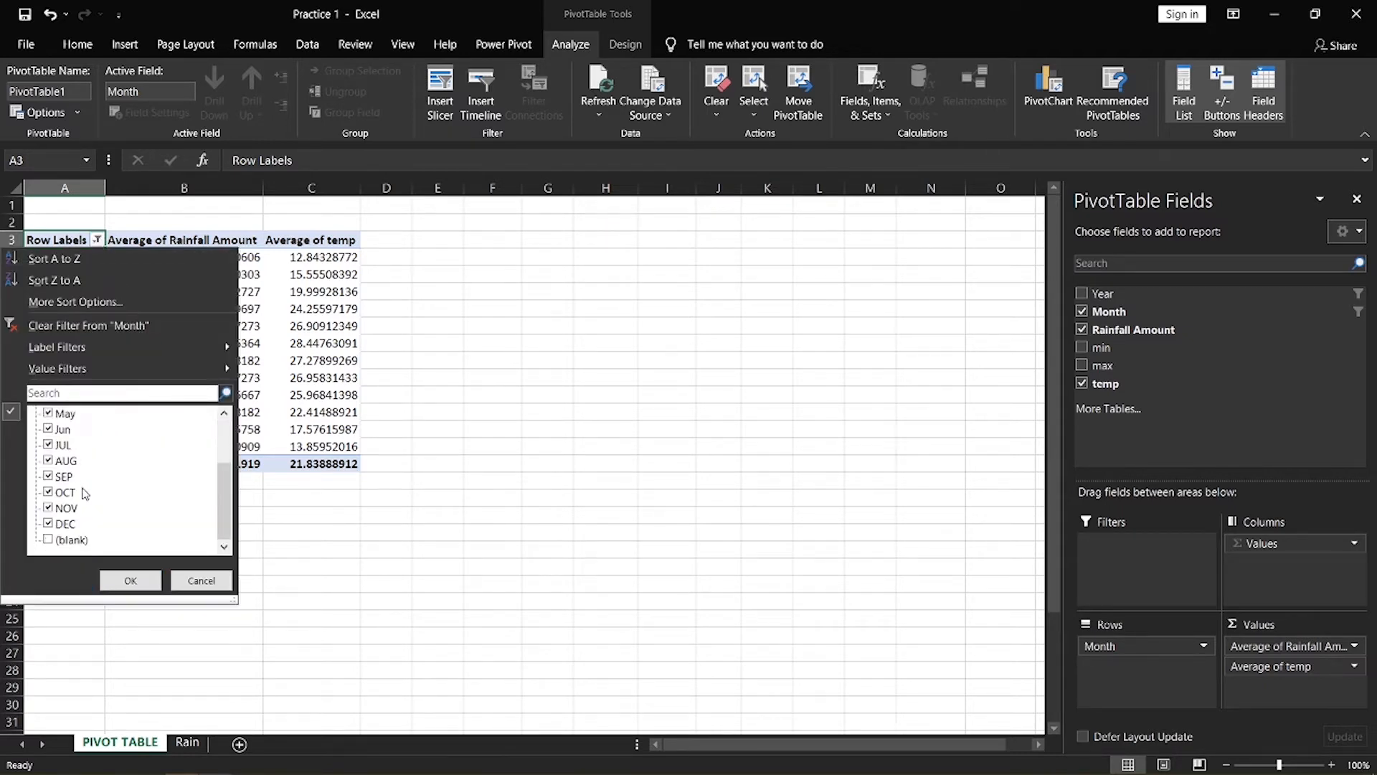
left_click(133, 580)
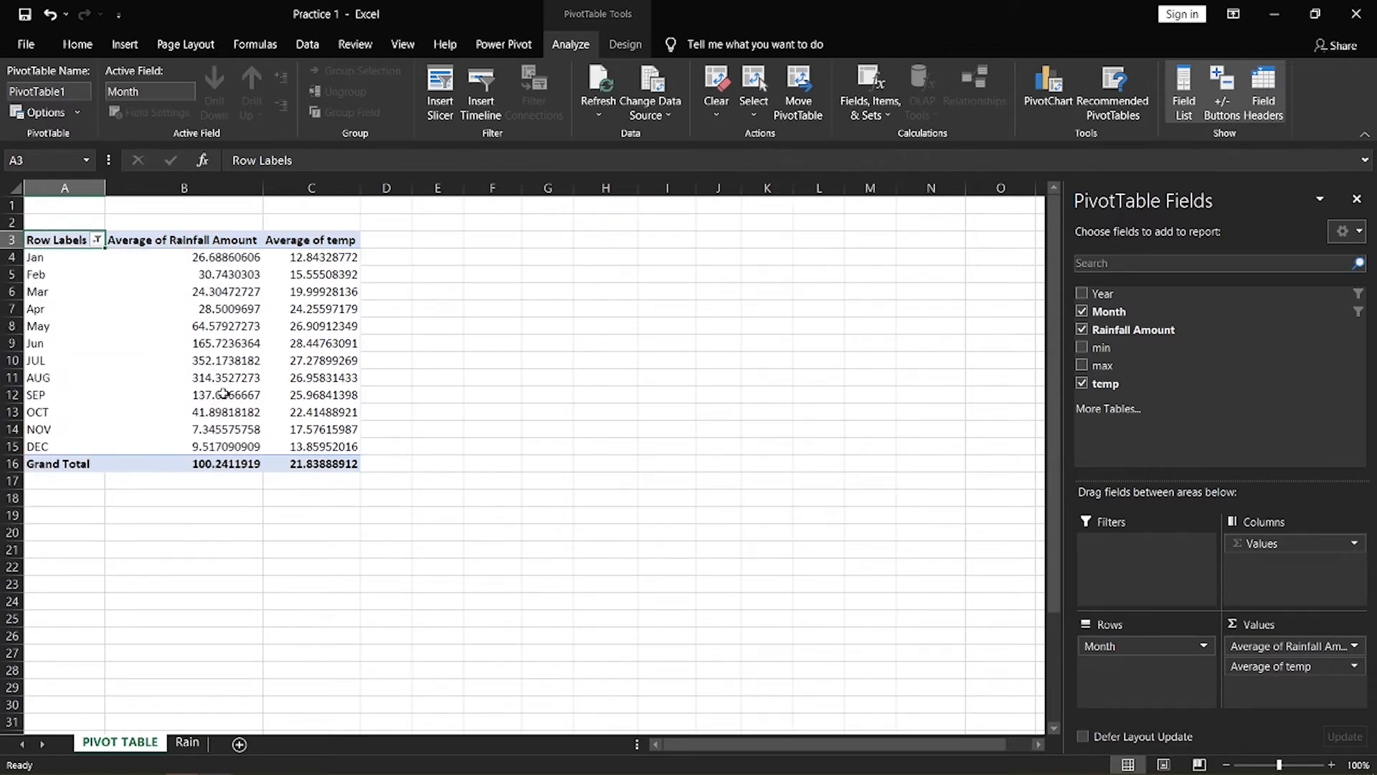
Copy the PivotTable range A3:C15 without the Grand Total row and add a new sheet named C_DIAG
left_click(345, 448, "shift")
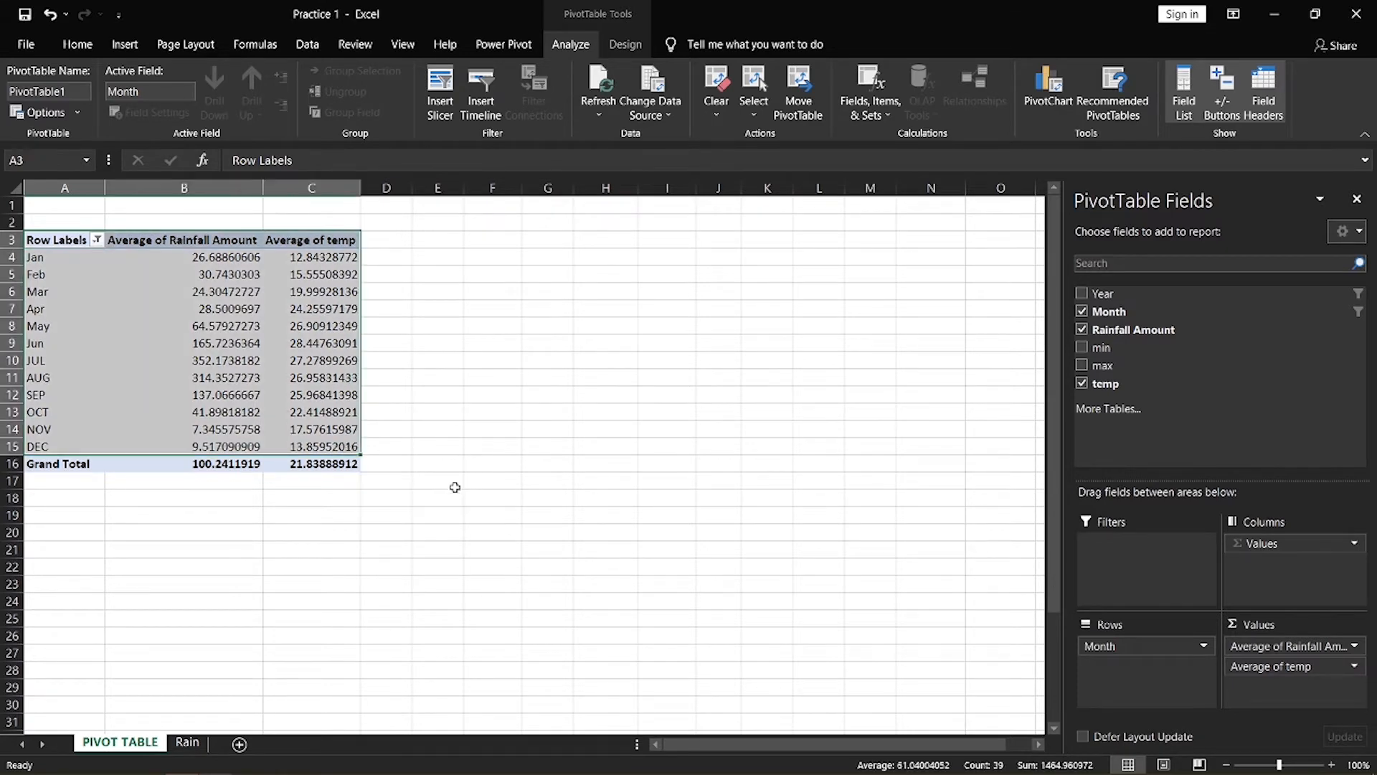
key("ctrl+c")
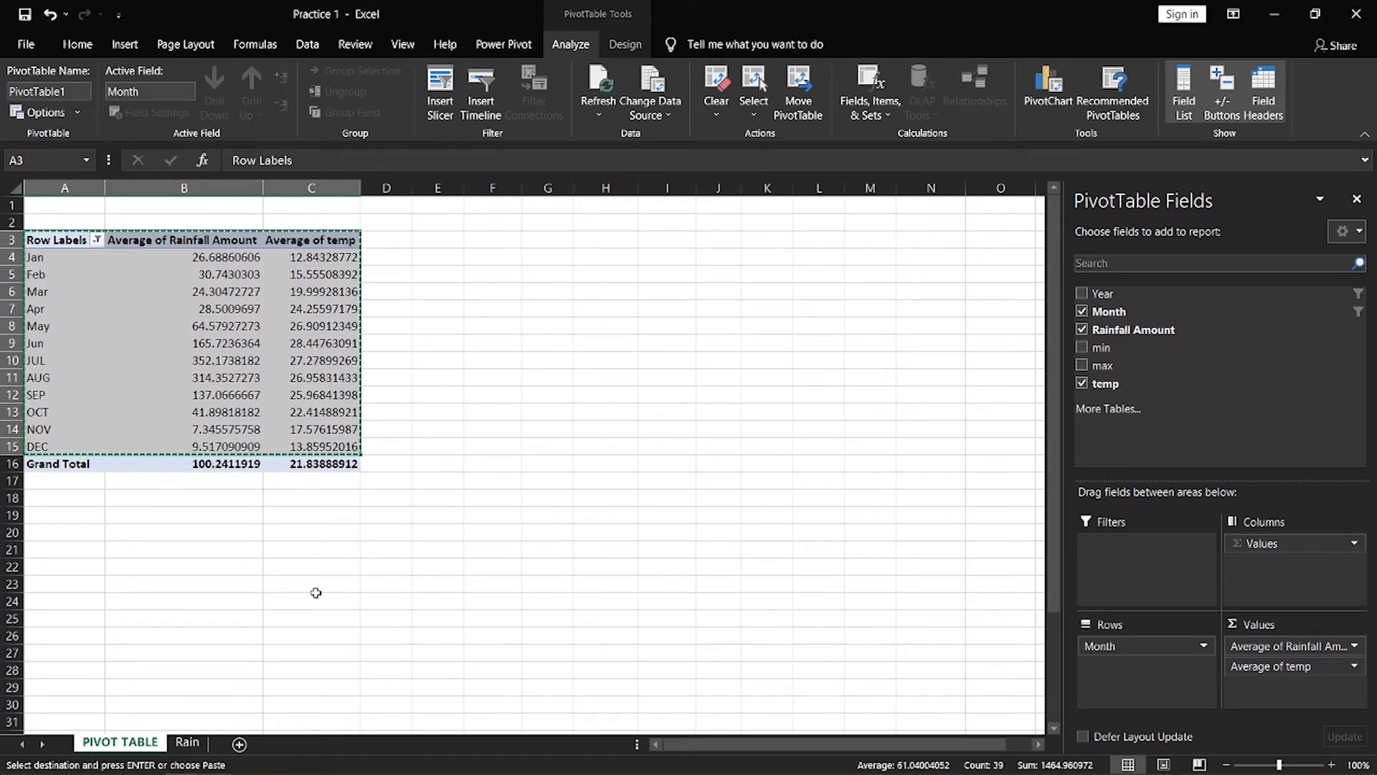
left_click(240, 745)
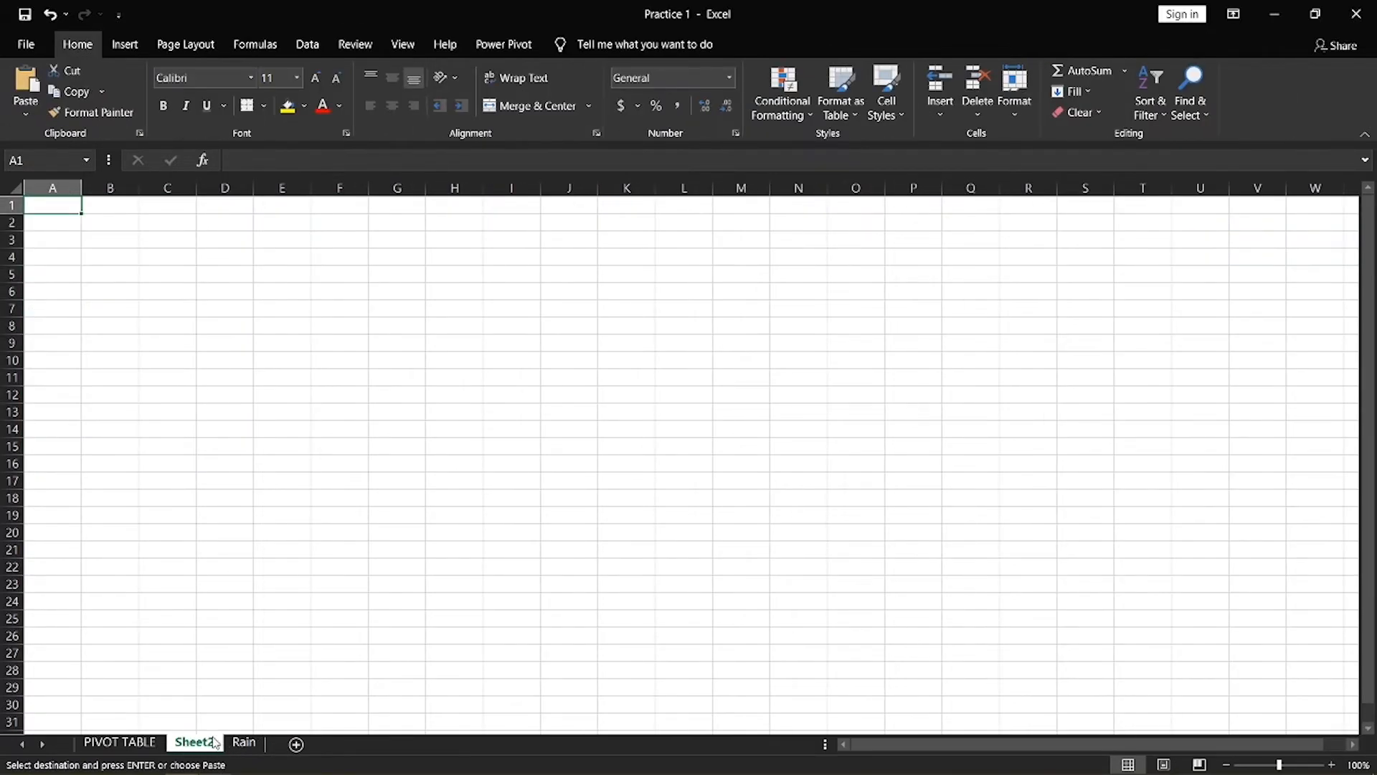
right_click(192, 746)
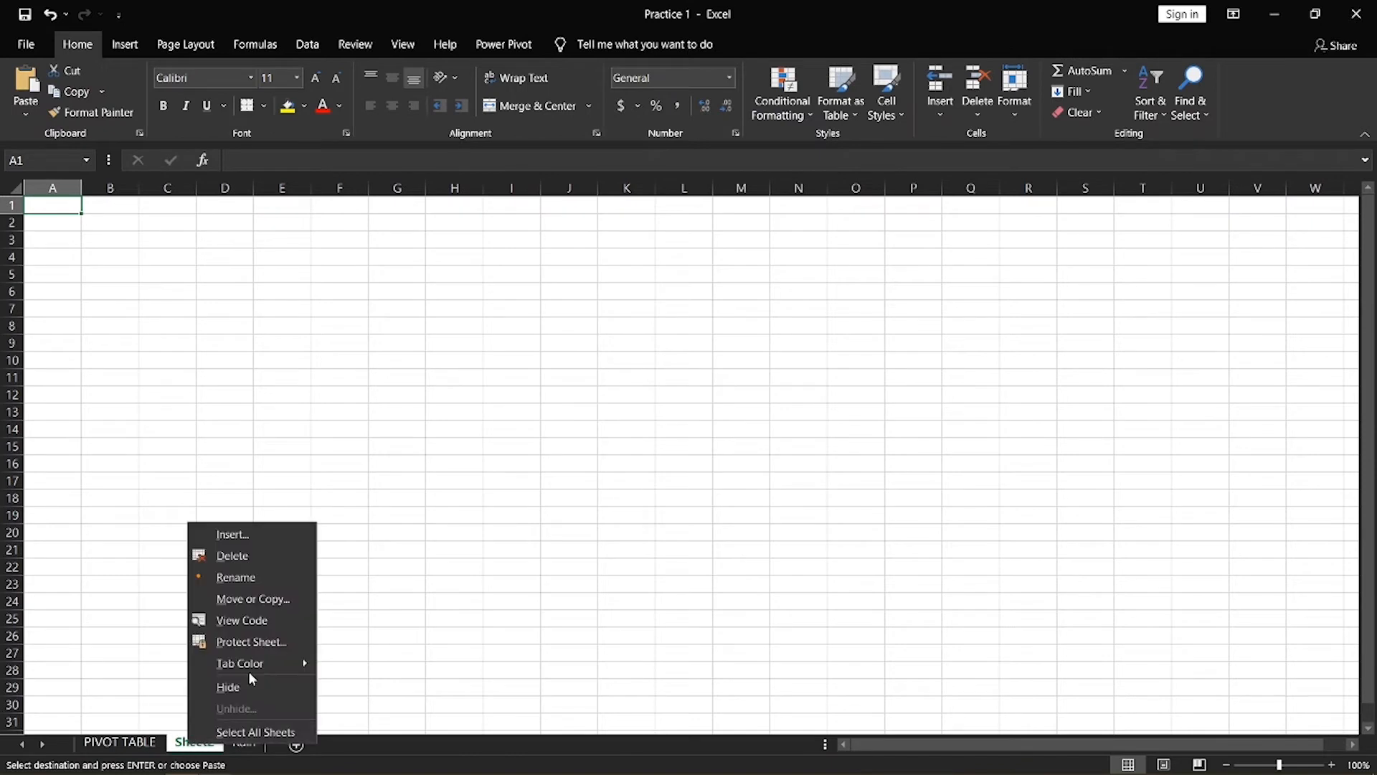
left_click(276, 567)
type("C")
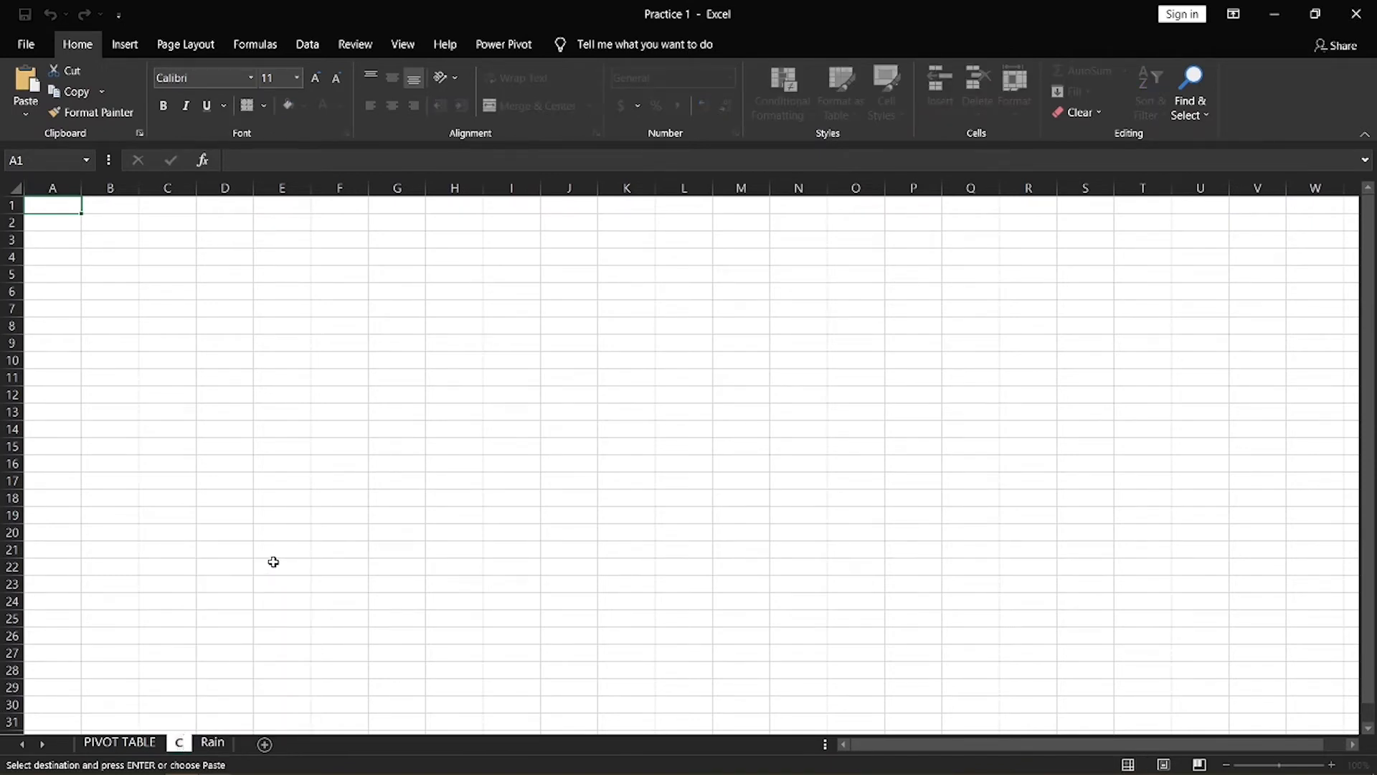
type("_DIA")
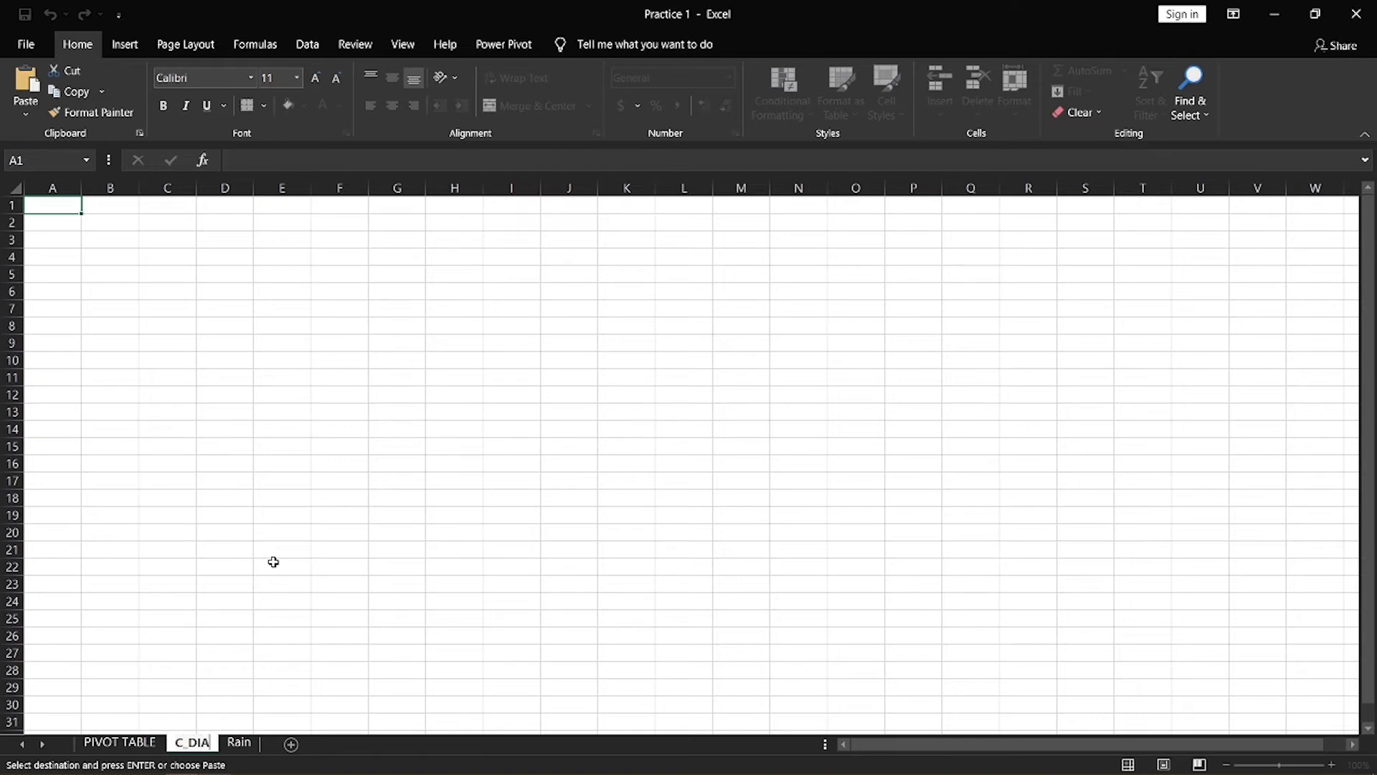
key("BackSpace")
type("AG")
key("Return")
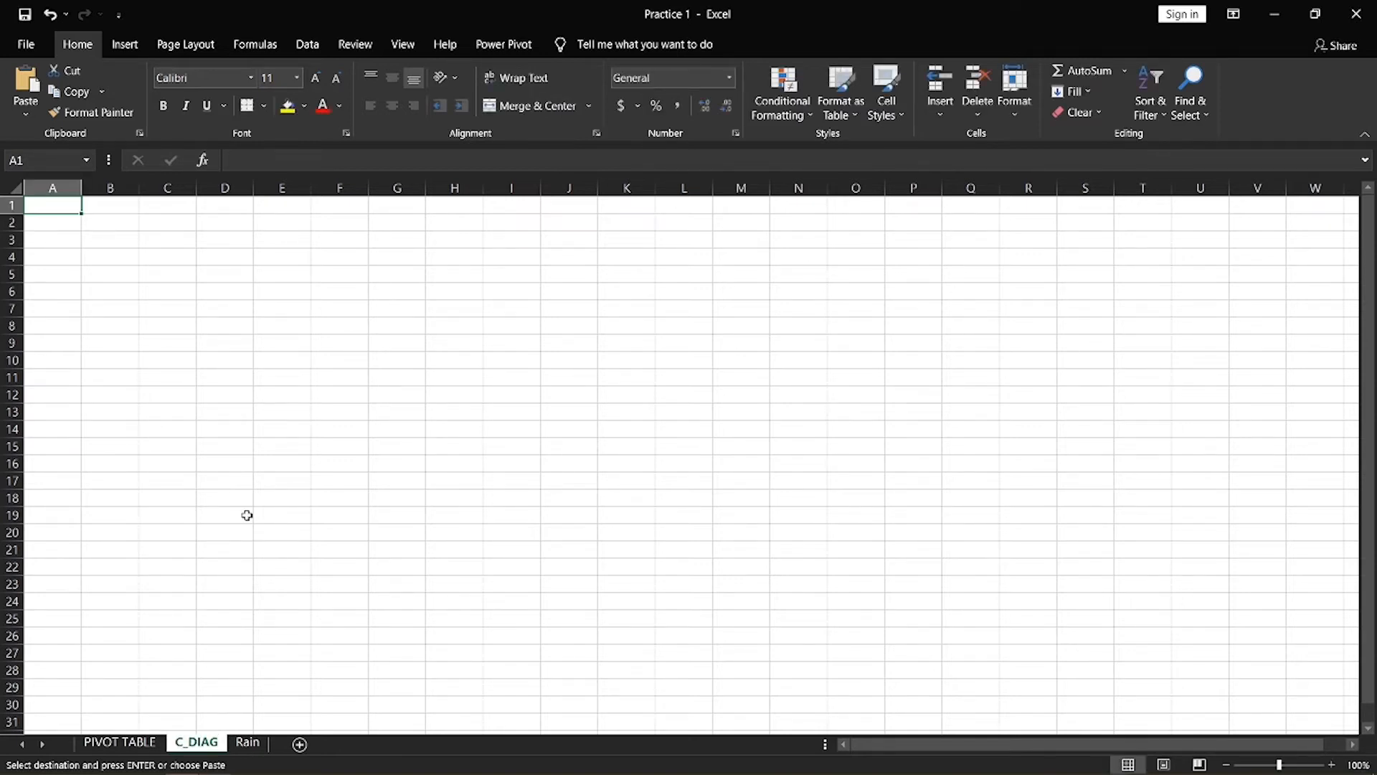
Paste the copied PivotTable data as values at cell A1 of C_DIAG and compare it with the PIVOT TABLE sheet
right_click(61, 206)
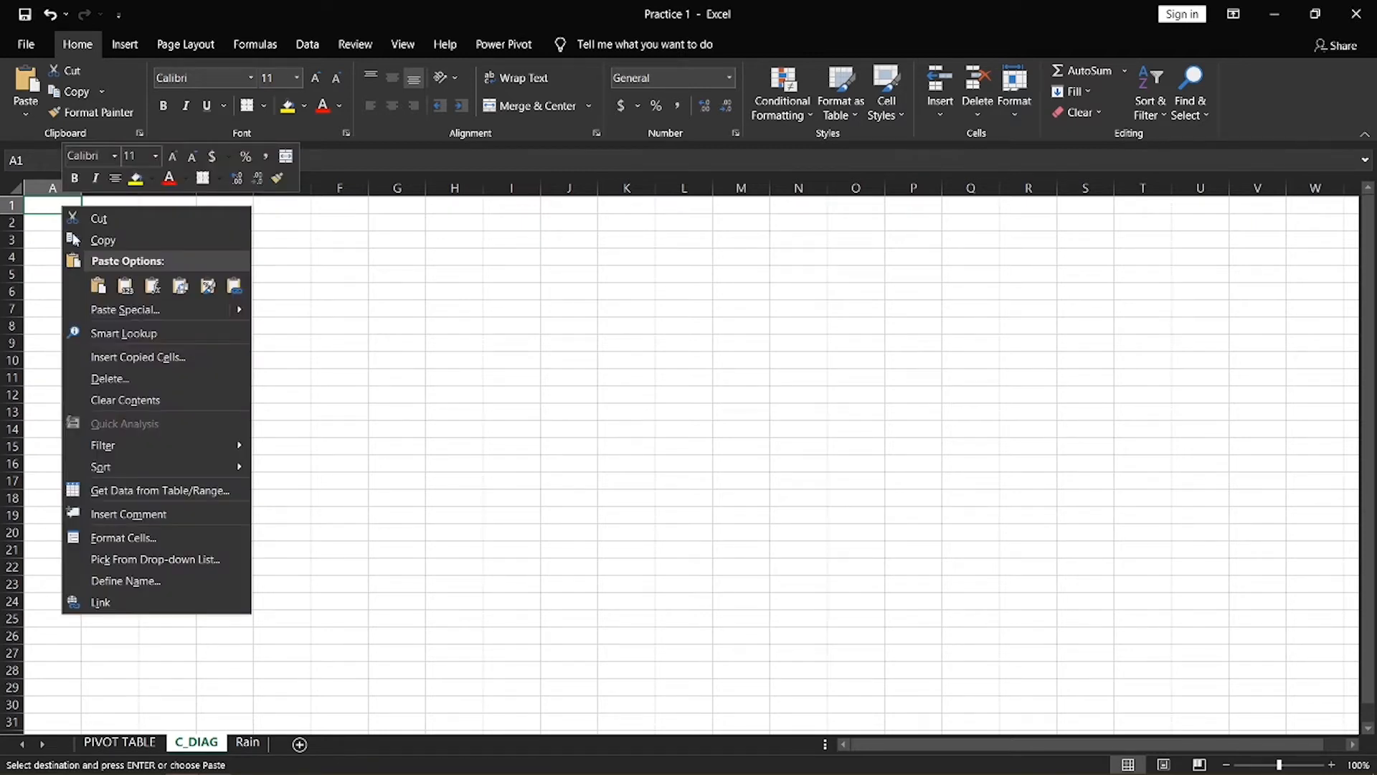
left_click(125, 286)
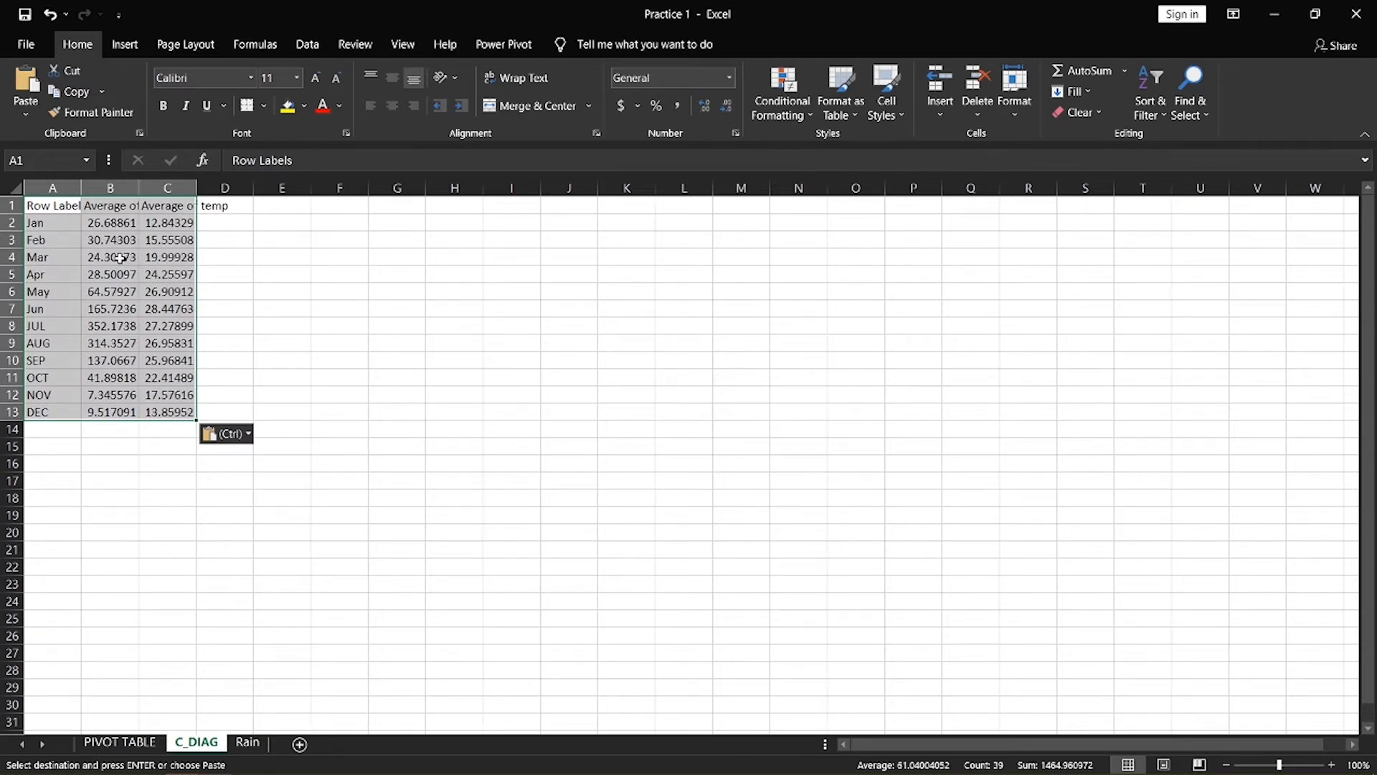
left_click(147, 744)
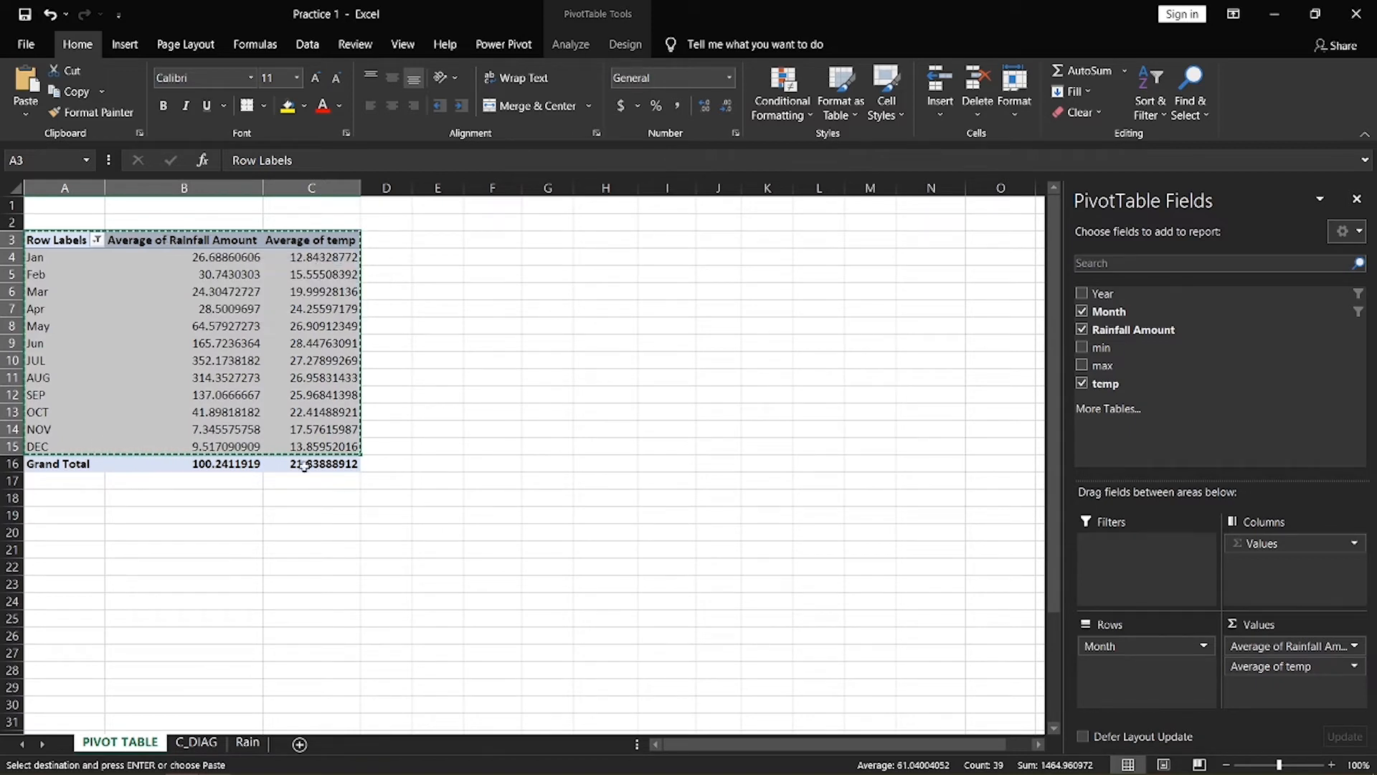
left_click(187, 743)
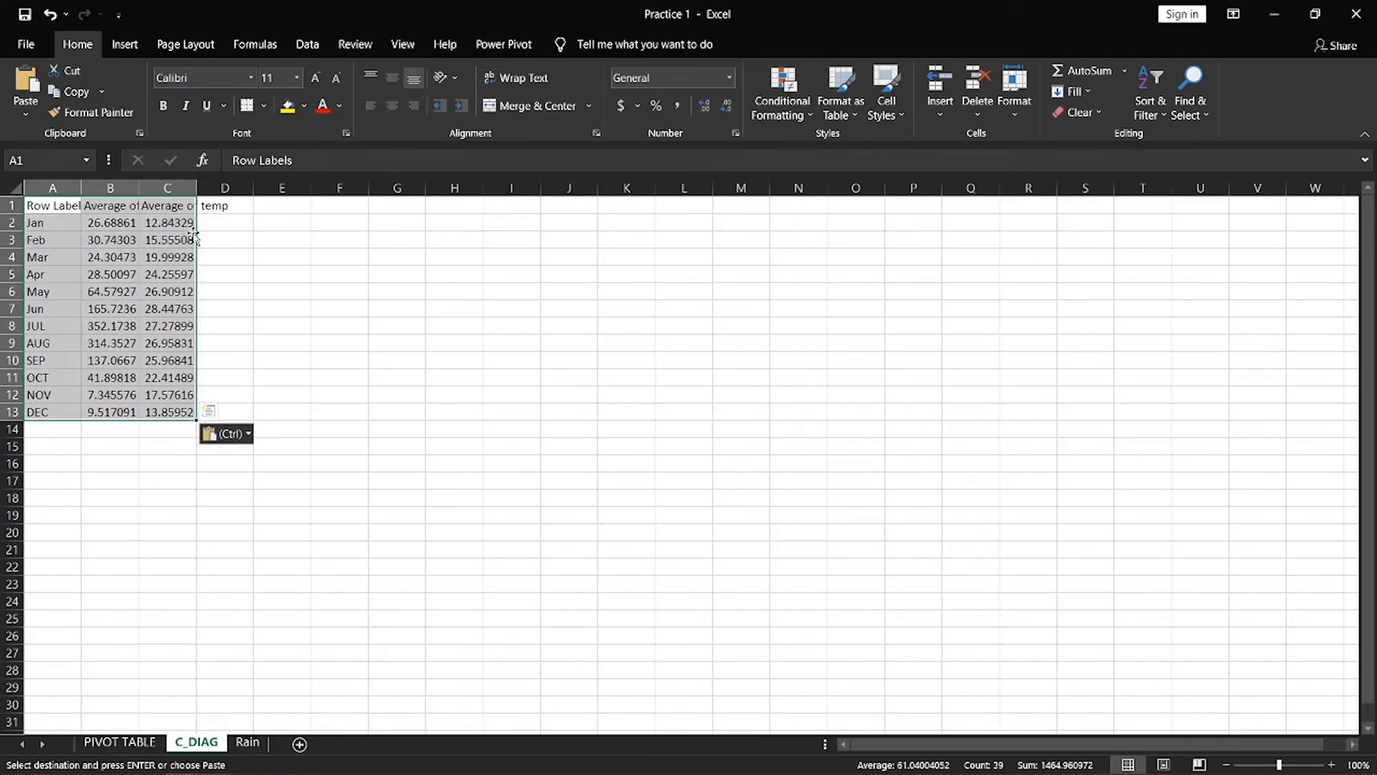
Insert a 2-D clustered column chart from the monthly averages in A1:C13 of C_DIAG
right_click(218, 242)
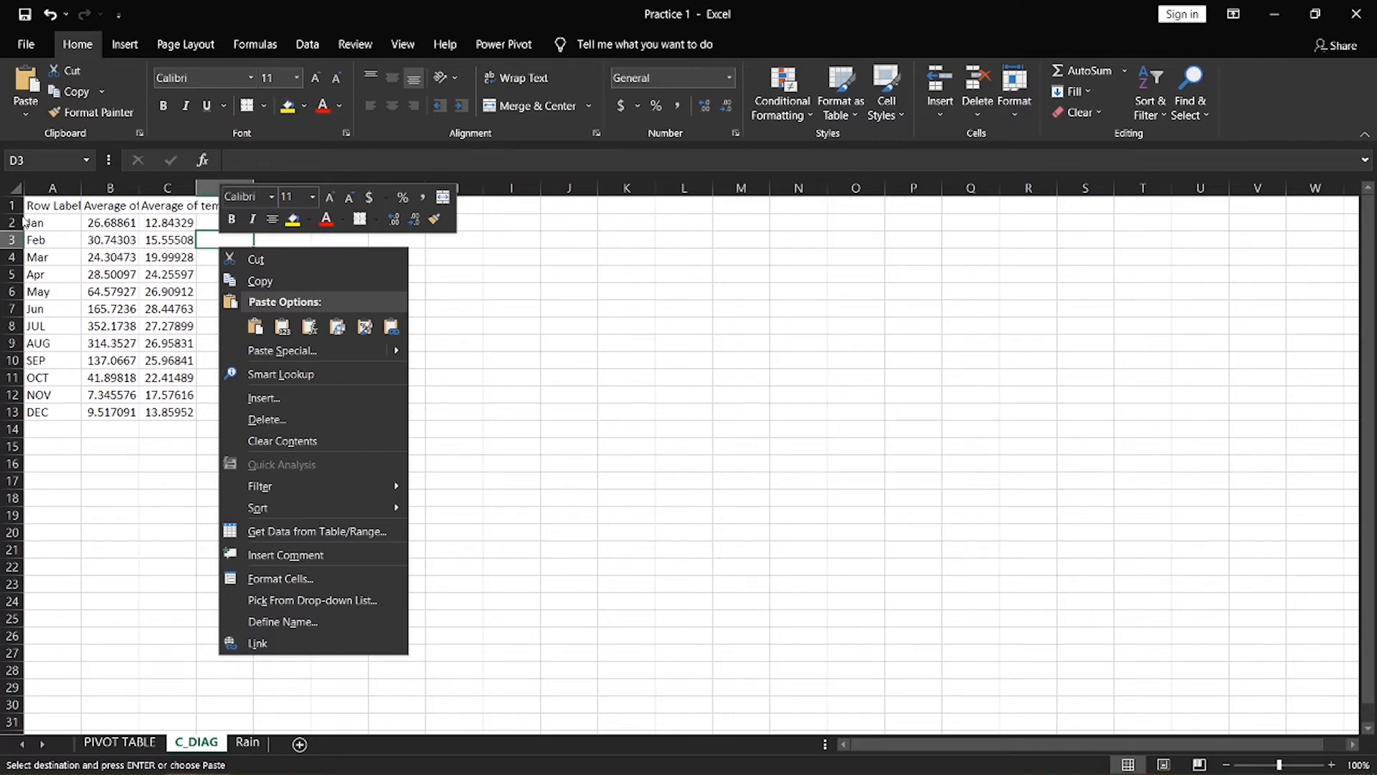
left_click(55, 207)
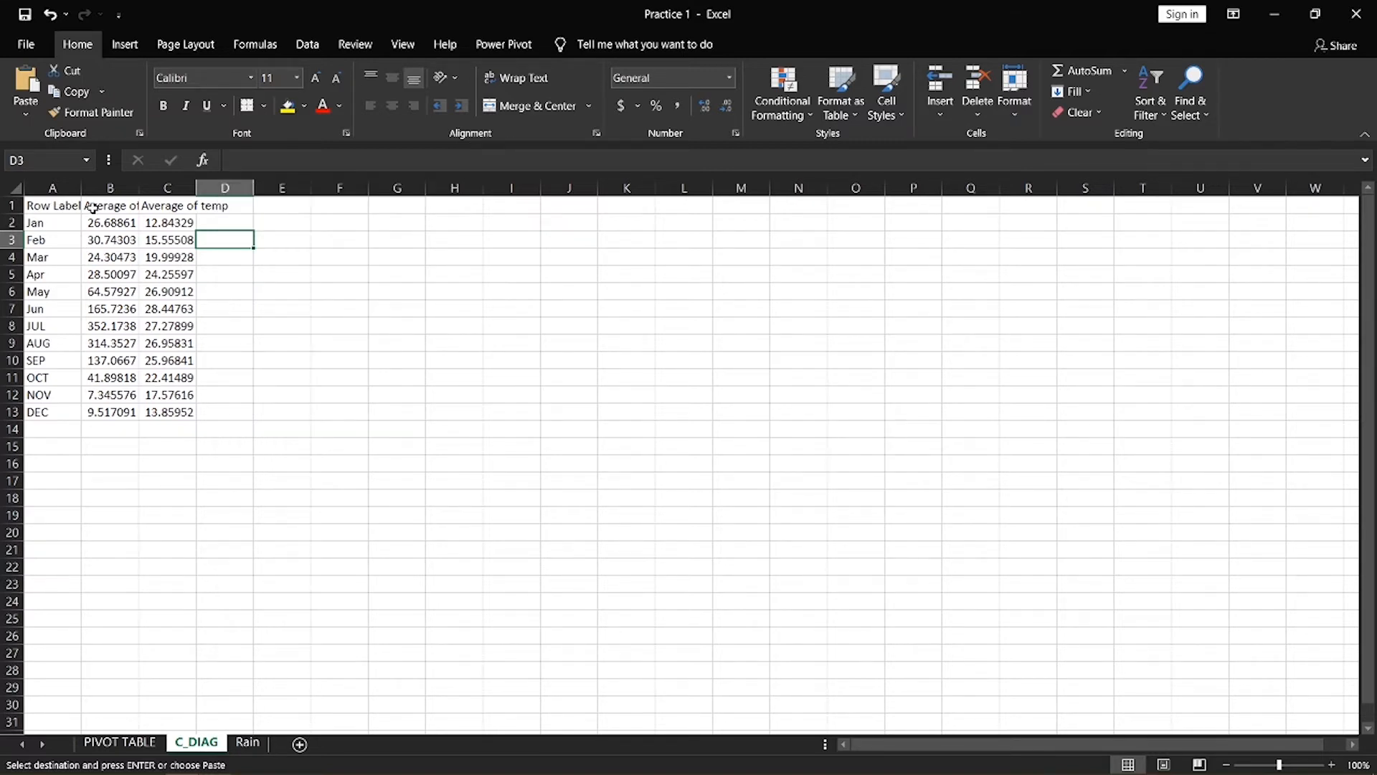
left_click(66, 208)
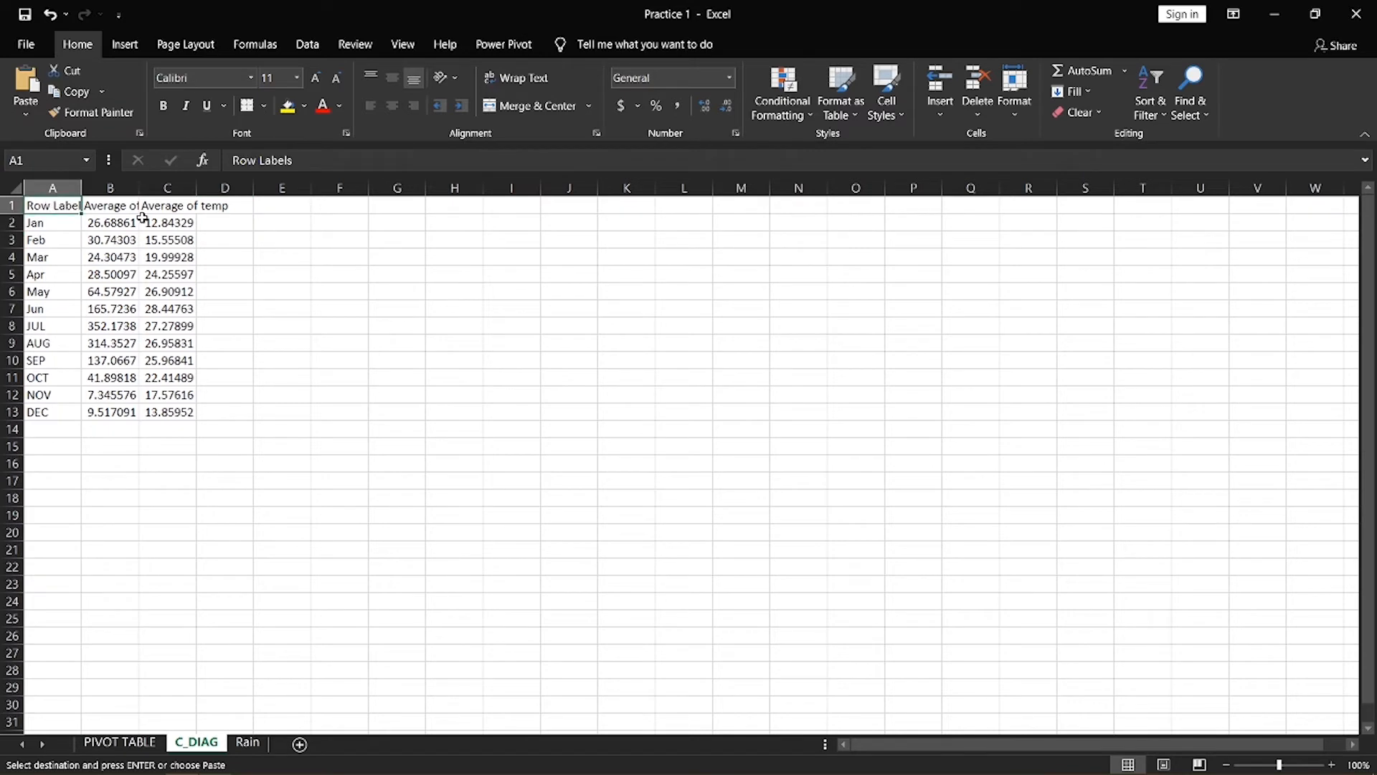
left_click(191, 412, "shift")
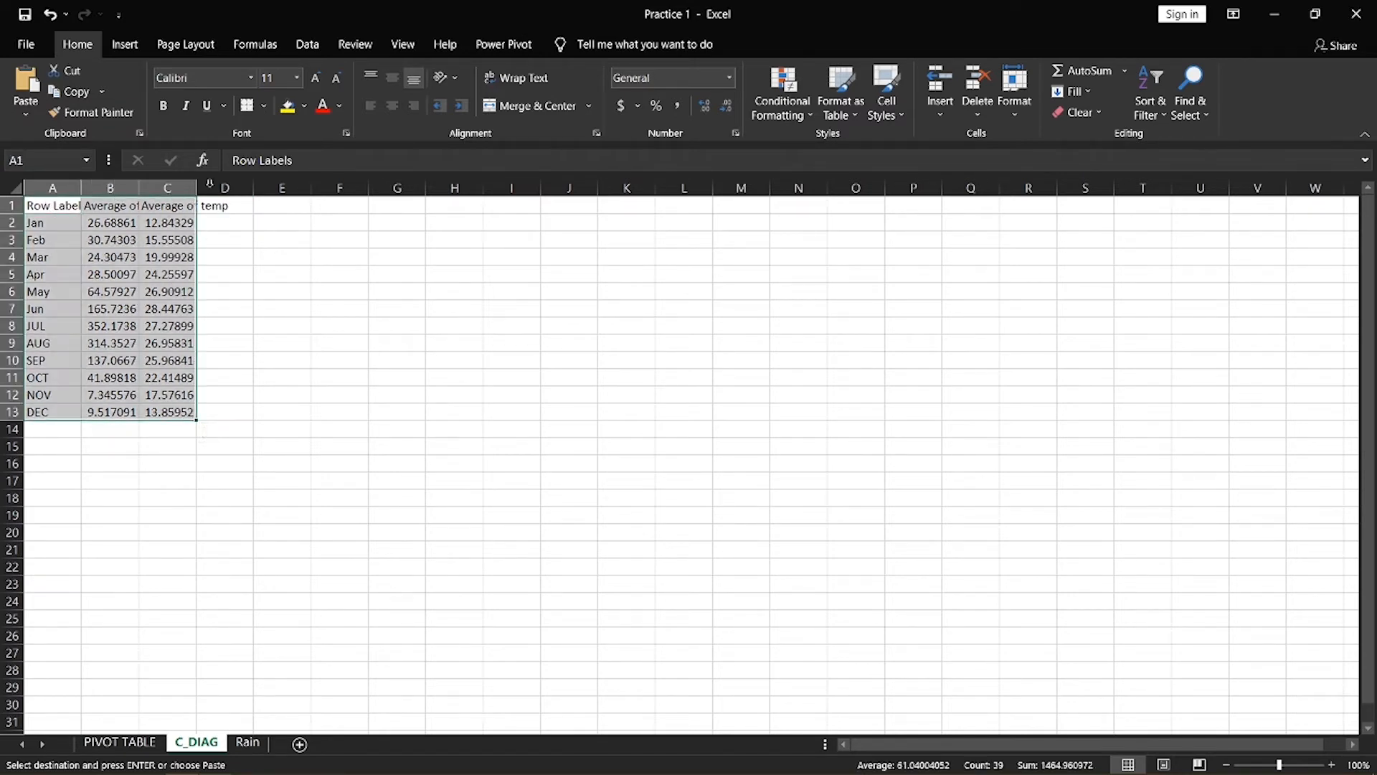
left_click(112, 39)
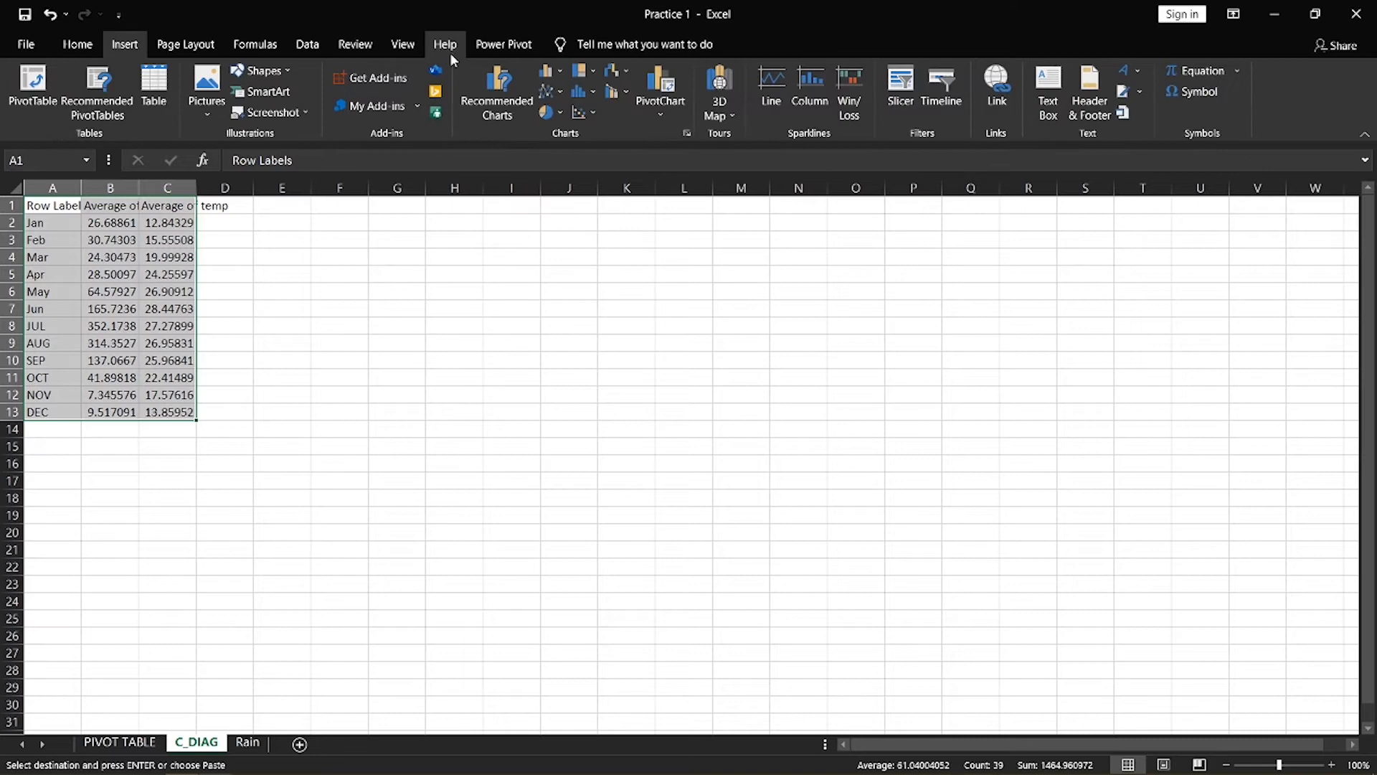
left_click(553, 71)
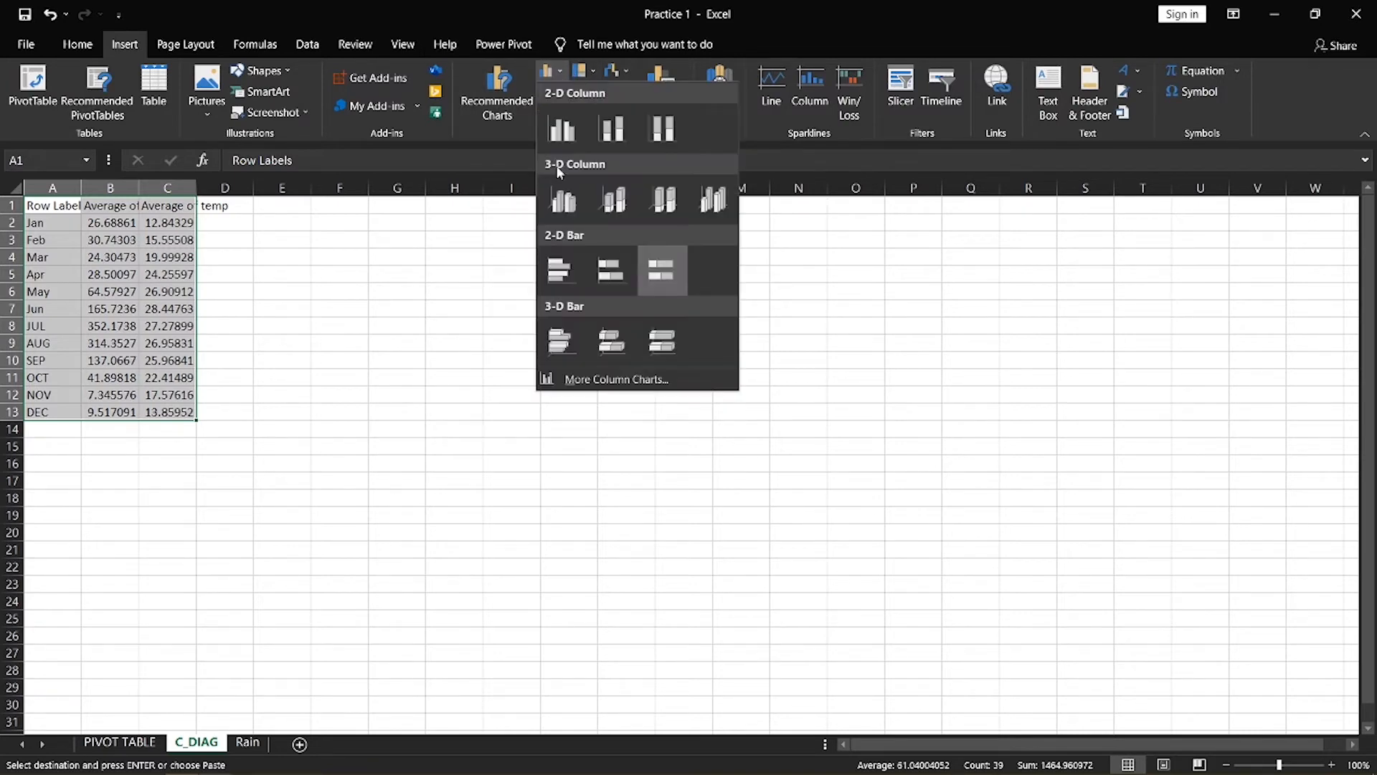
left_click(563, 128)
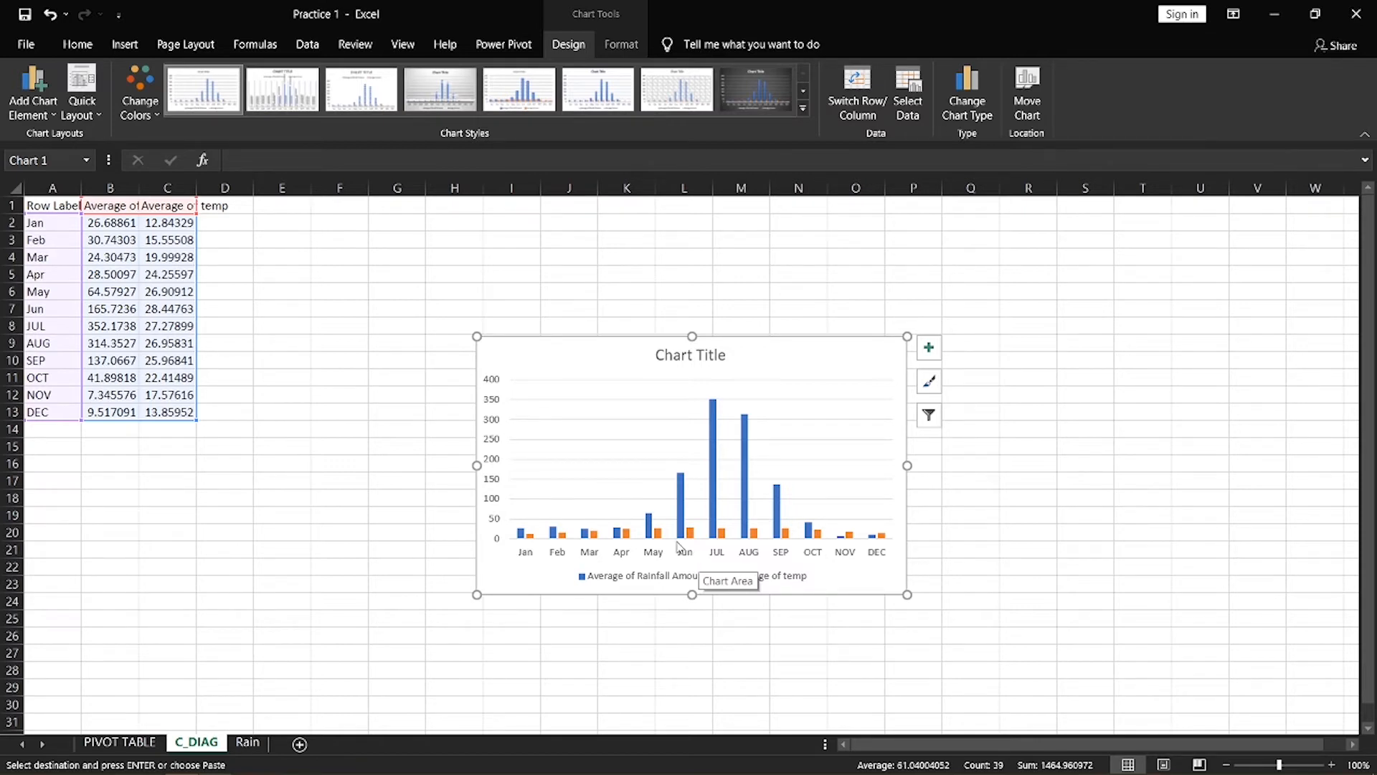
Plot the Average of temp series on the secondary axis of the column chart
left_click(723, 535)
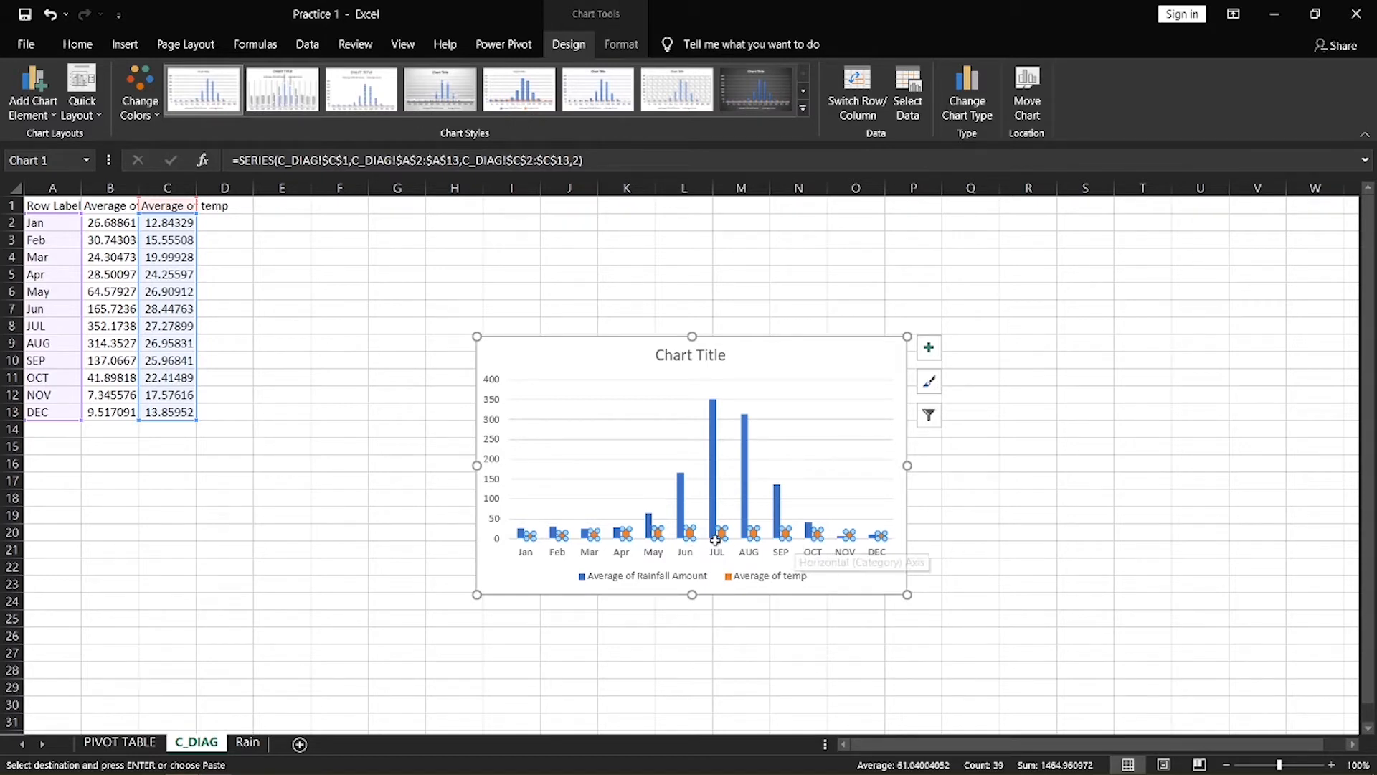
mouse_move(723, 538)
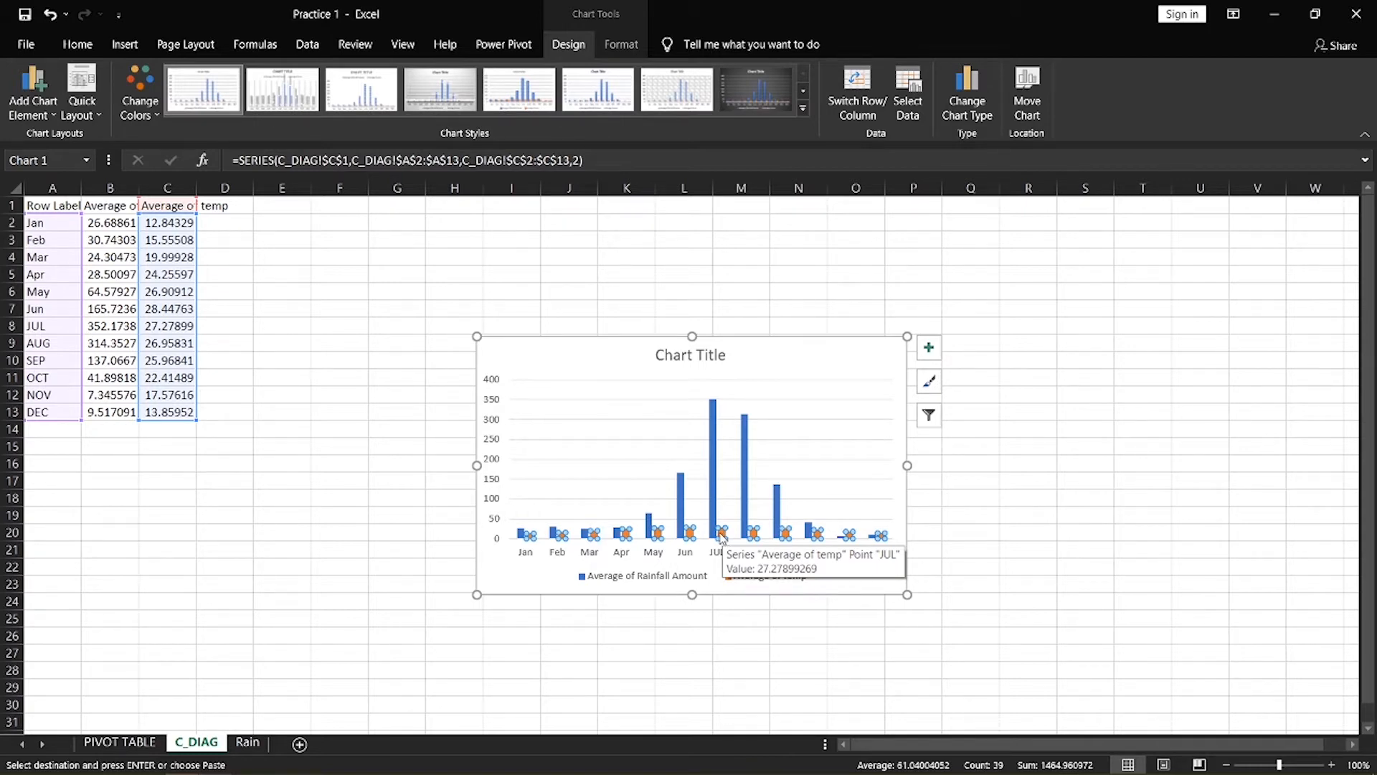
right_click(722, 536)
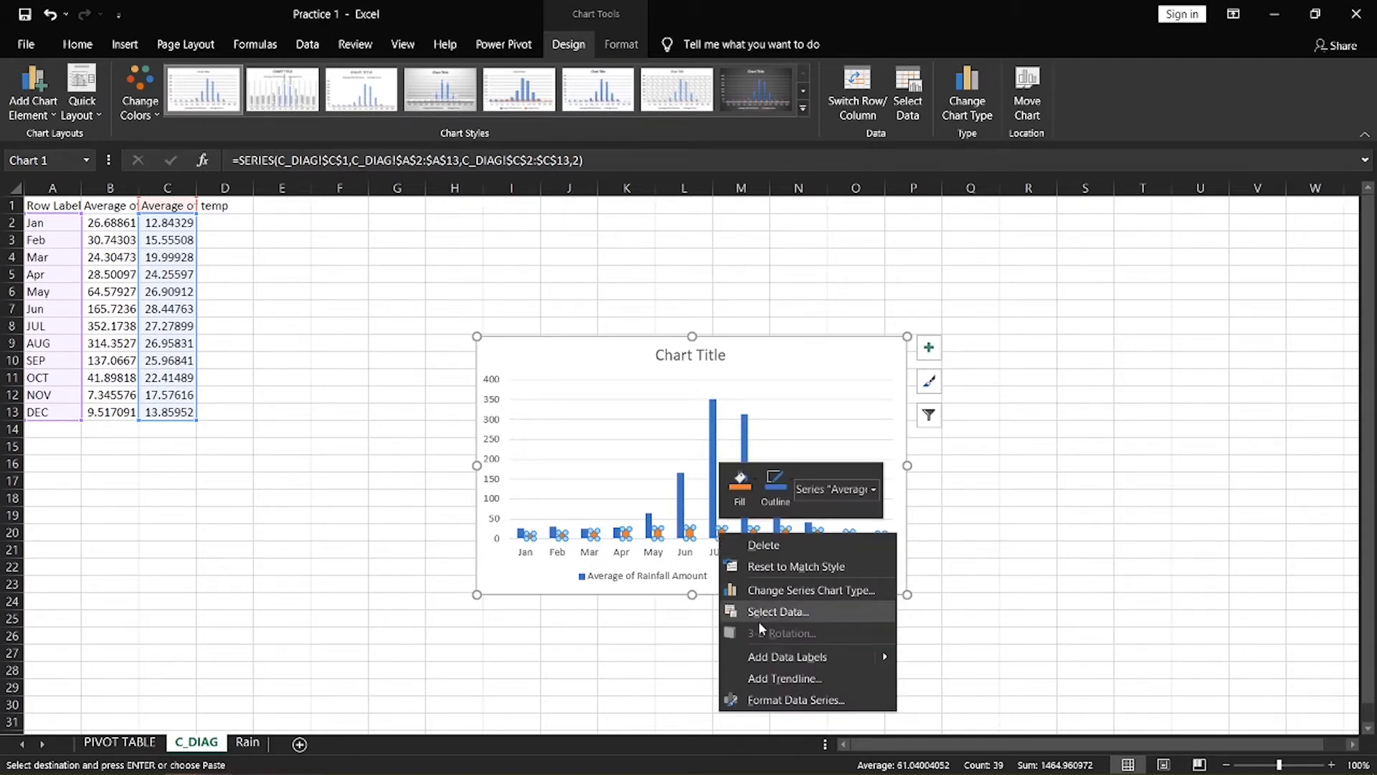
left_click(790, 701)
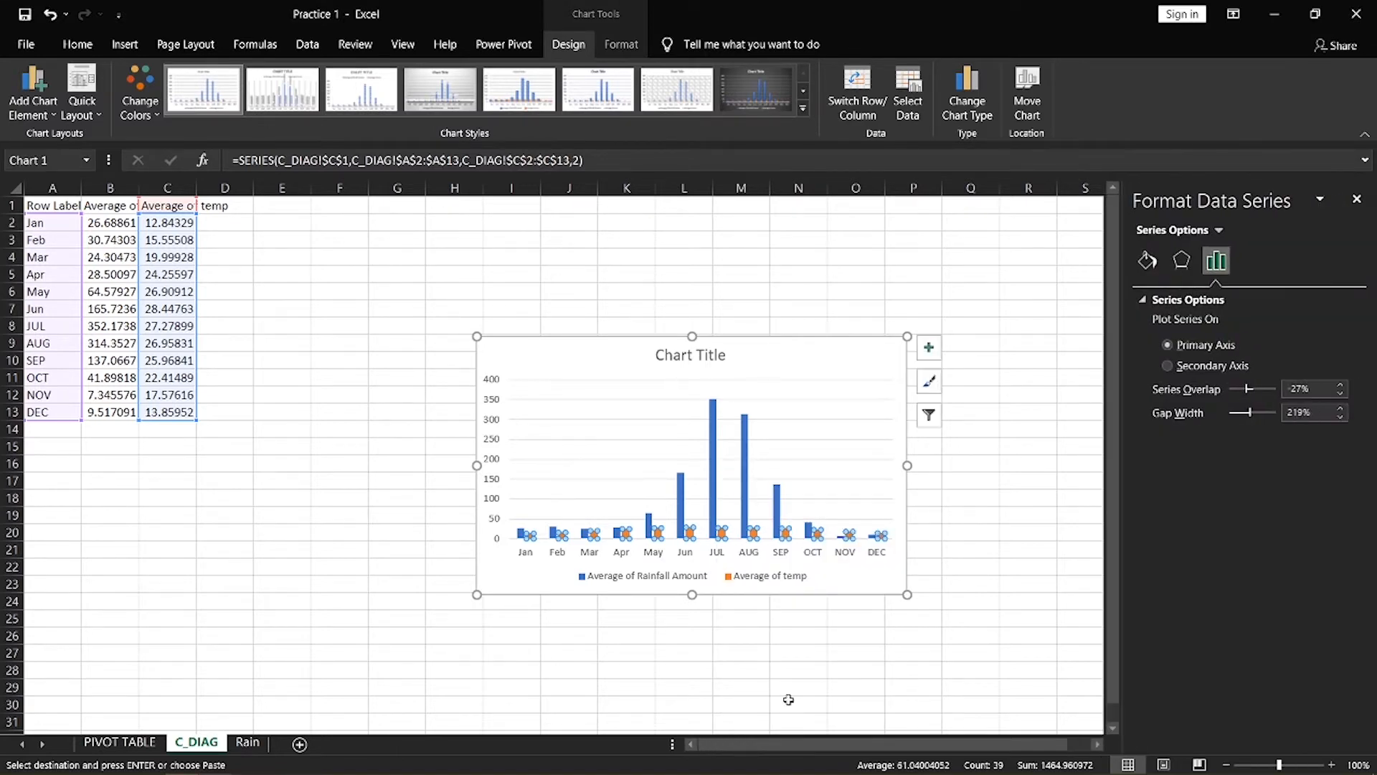
left_click(1168, 365)
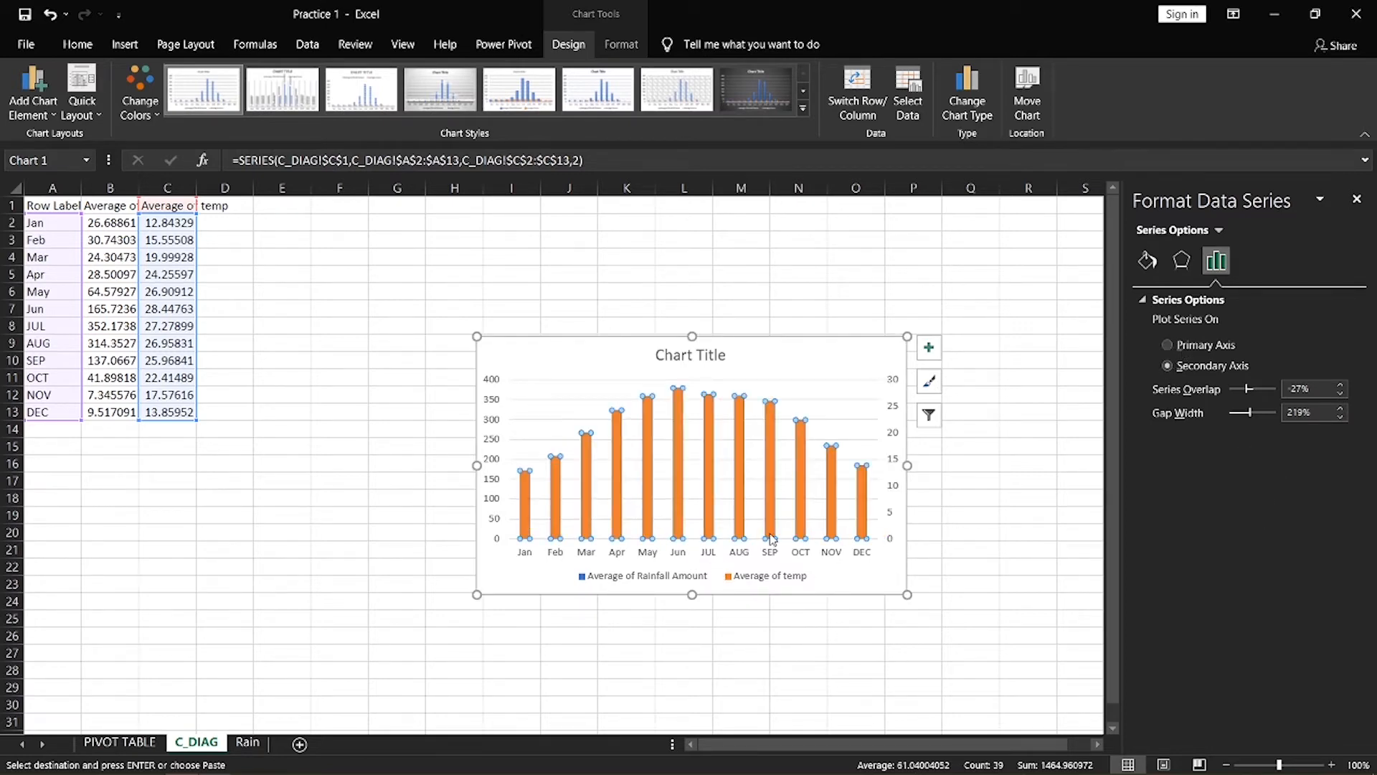
left_click(1358, 199)
Change the Average of temp series to a 2-D line, keeping the rainfall series as columns
mouse_move(678, 433)
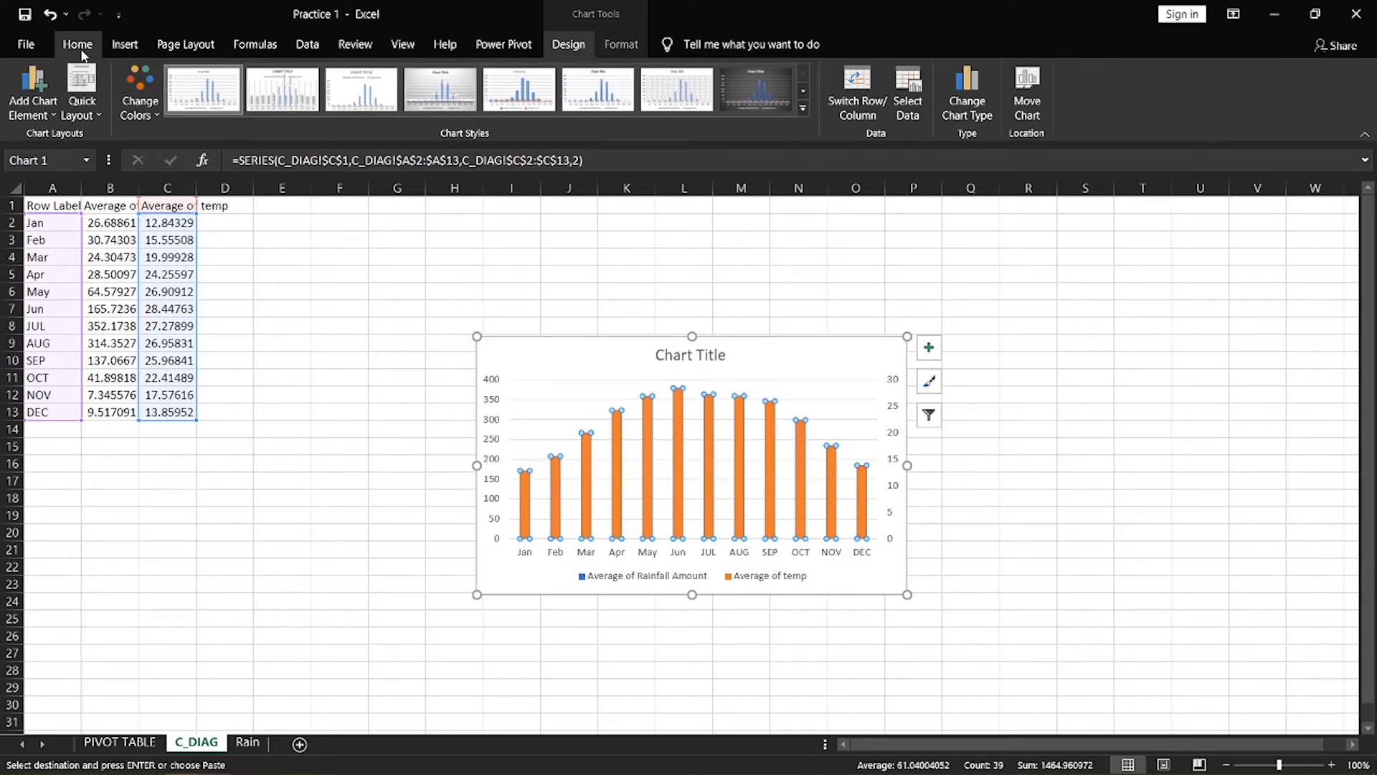
left_click(125, 44)
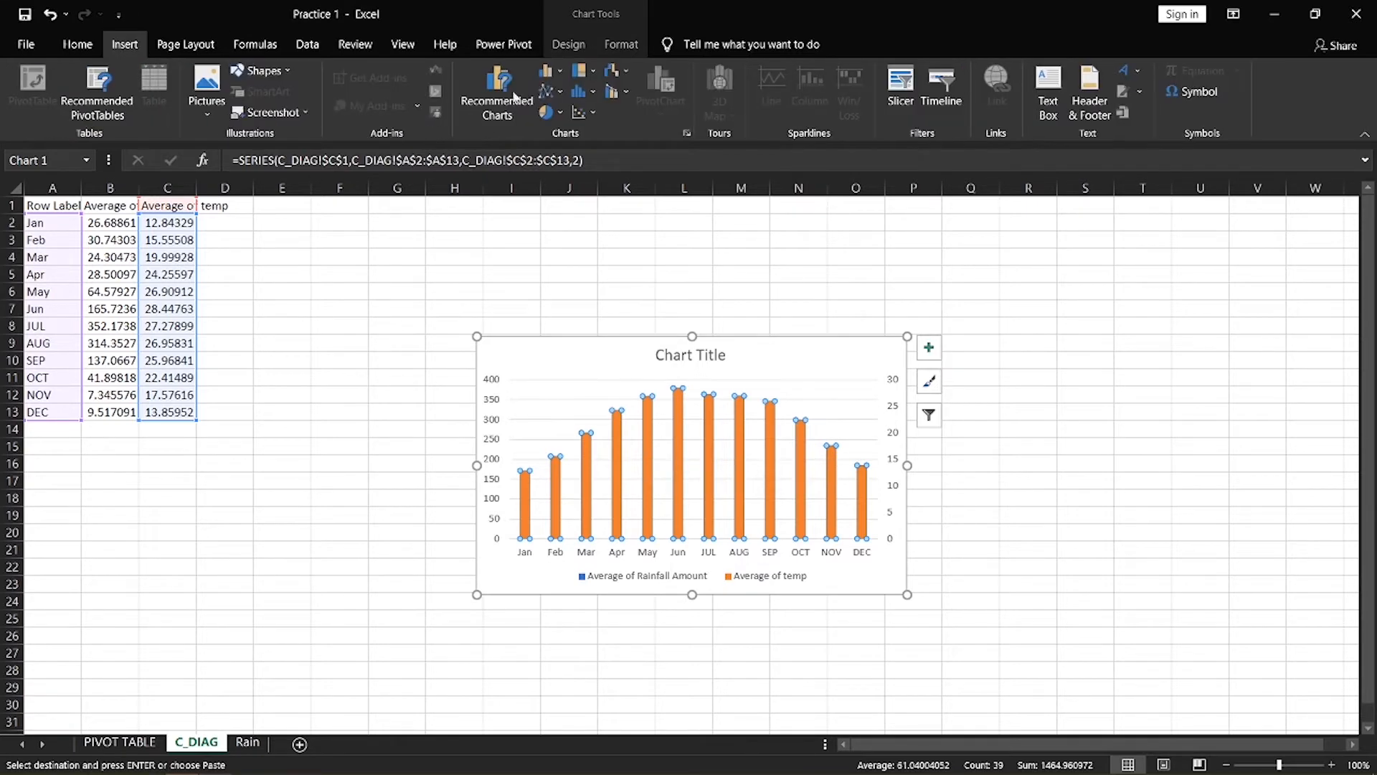
left_click(551, 91)
left_click(575, 152)
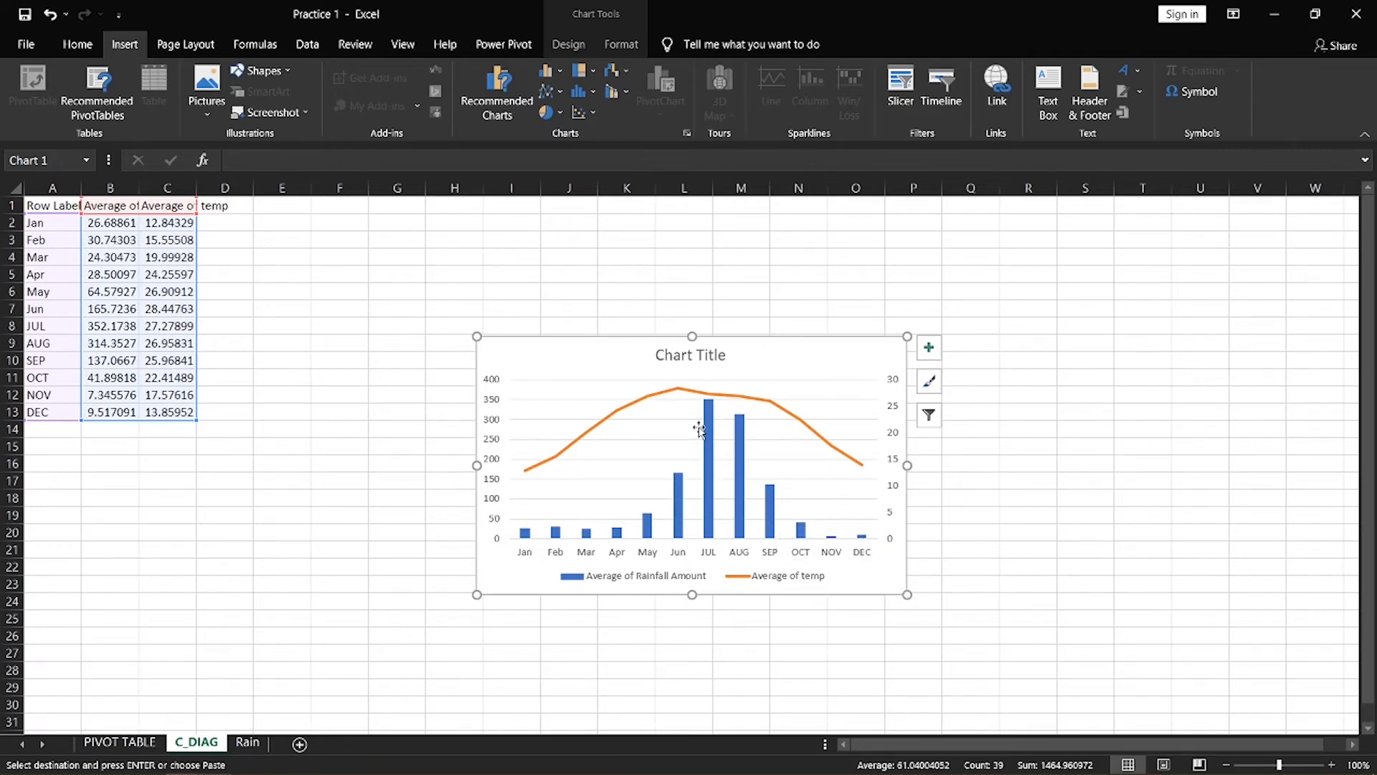
Set the chart title to "Climatic Diagram of Chaurjhari"
mouse_move(715, 399)
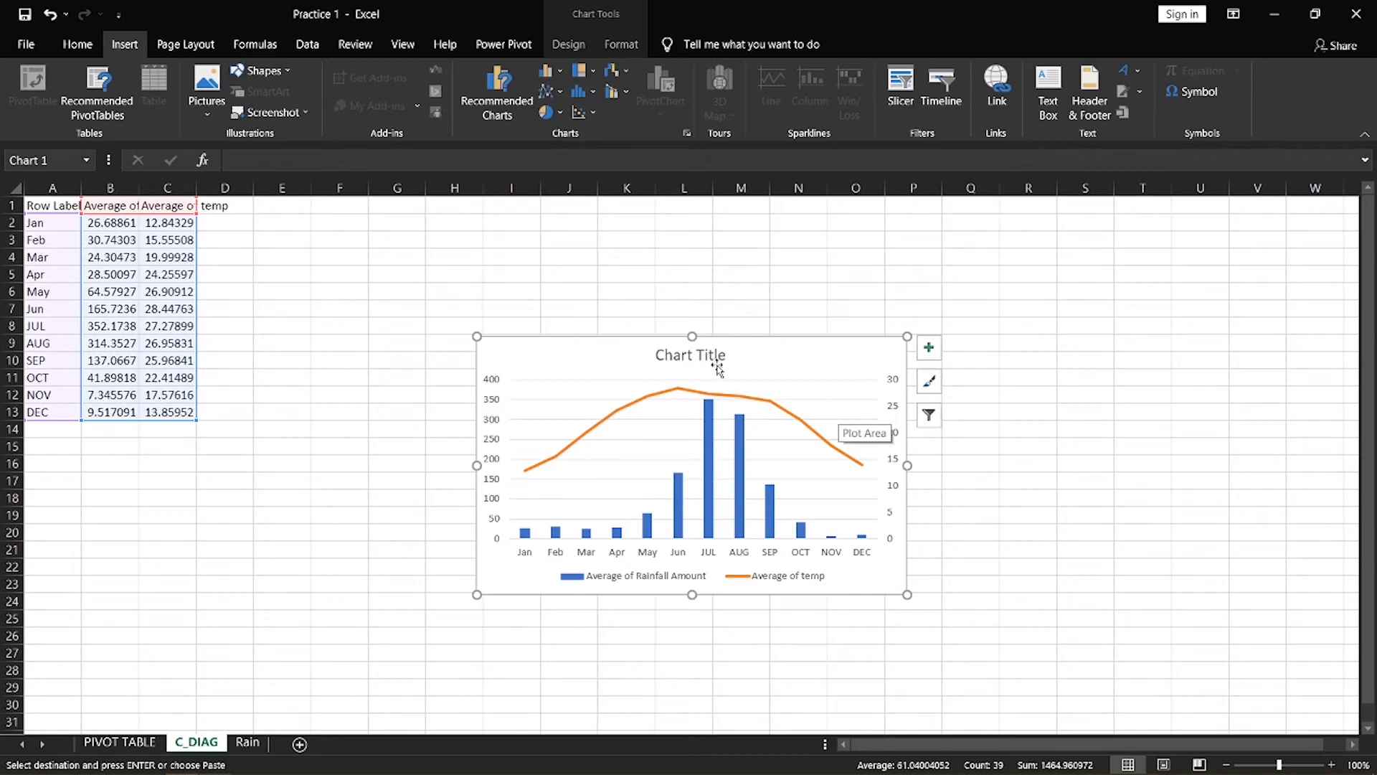
left_click(690, 356)
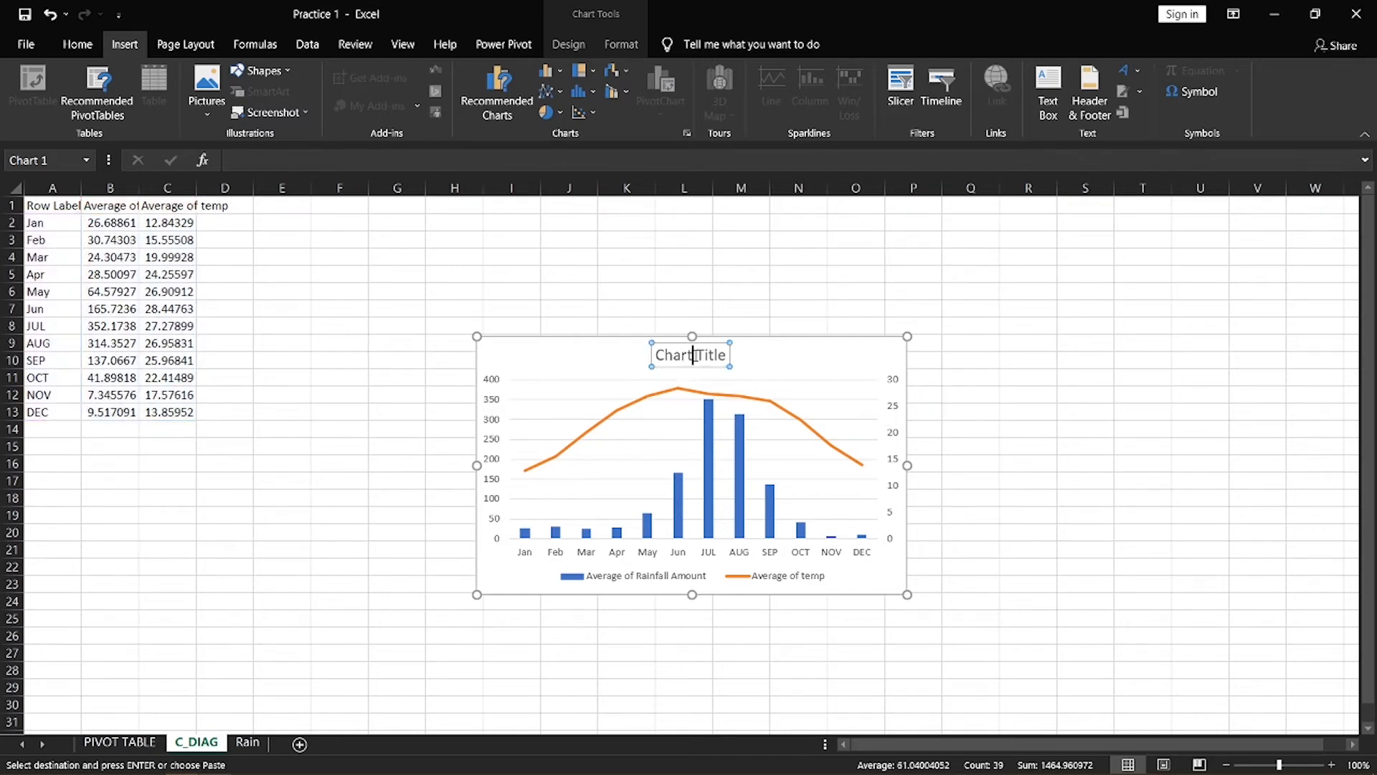
key("ctrl+a")
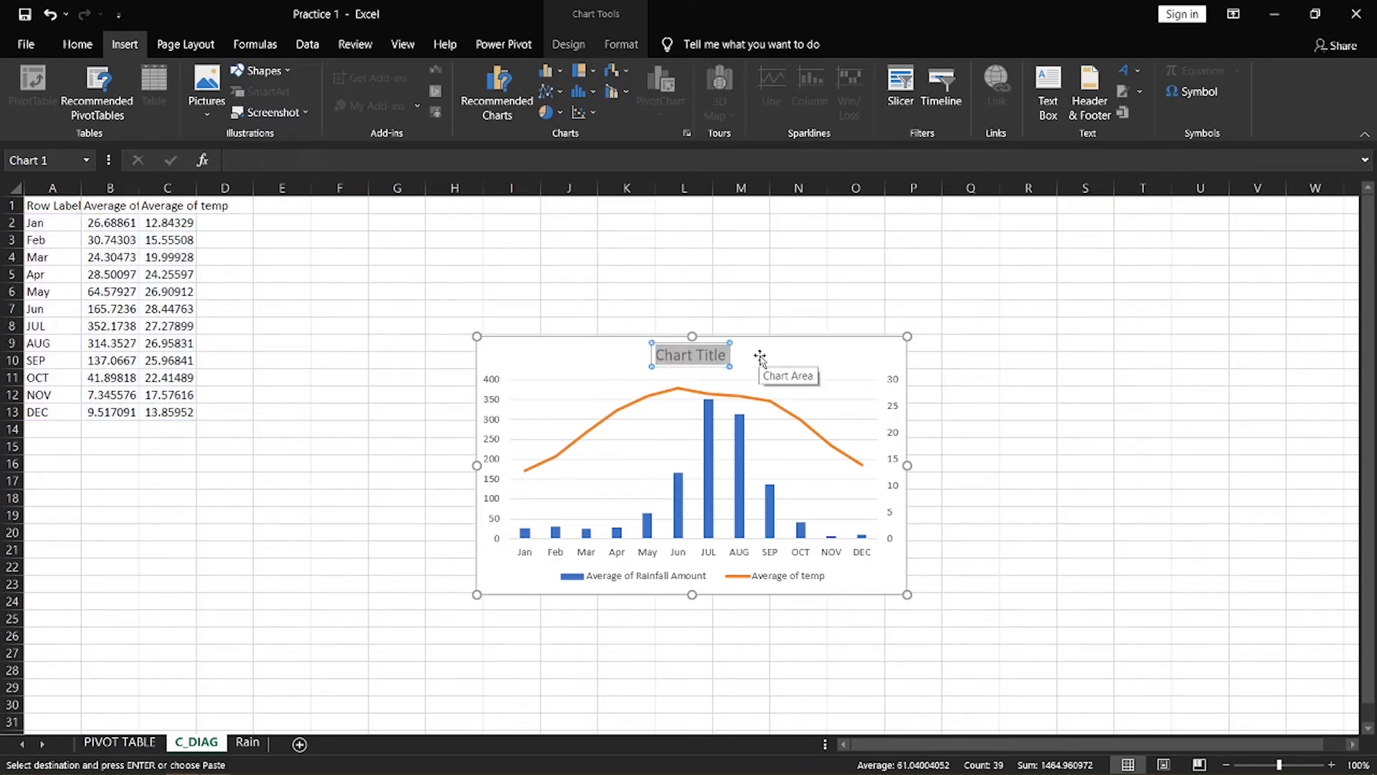
type("climat")
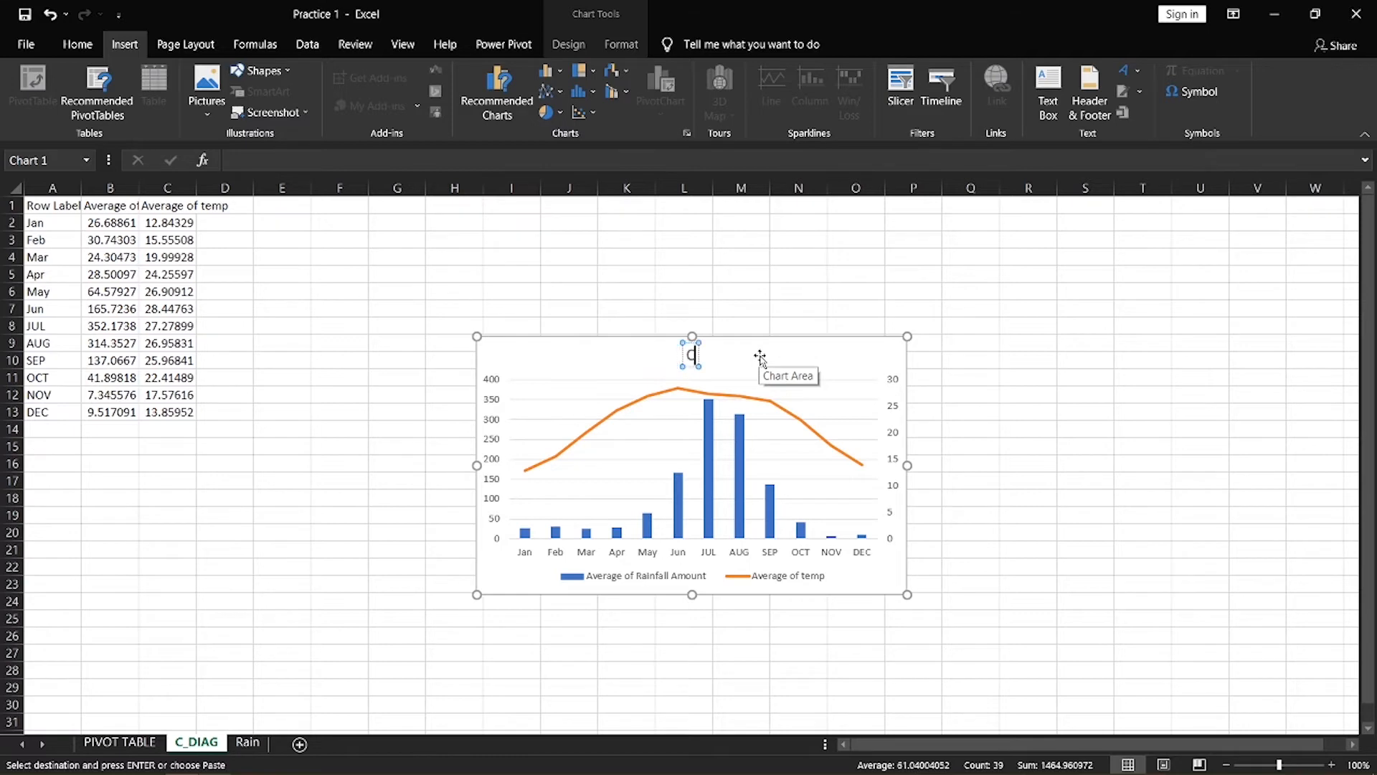
type("i")
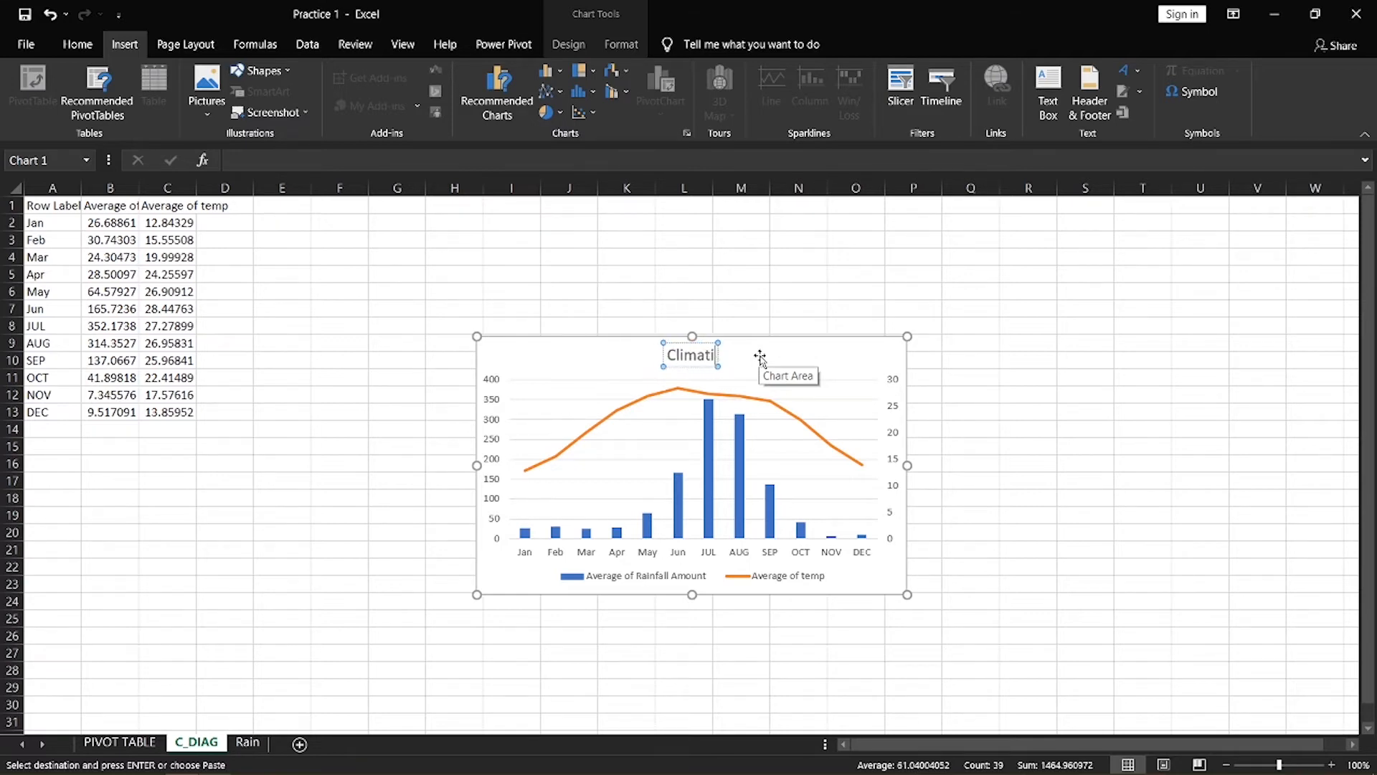
type("c Diag")
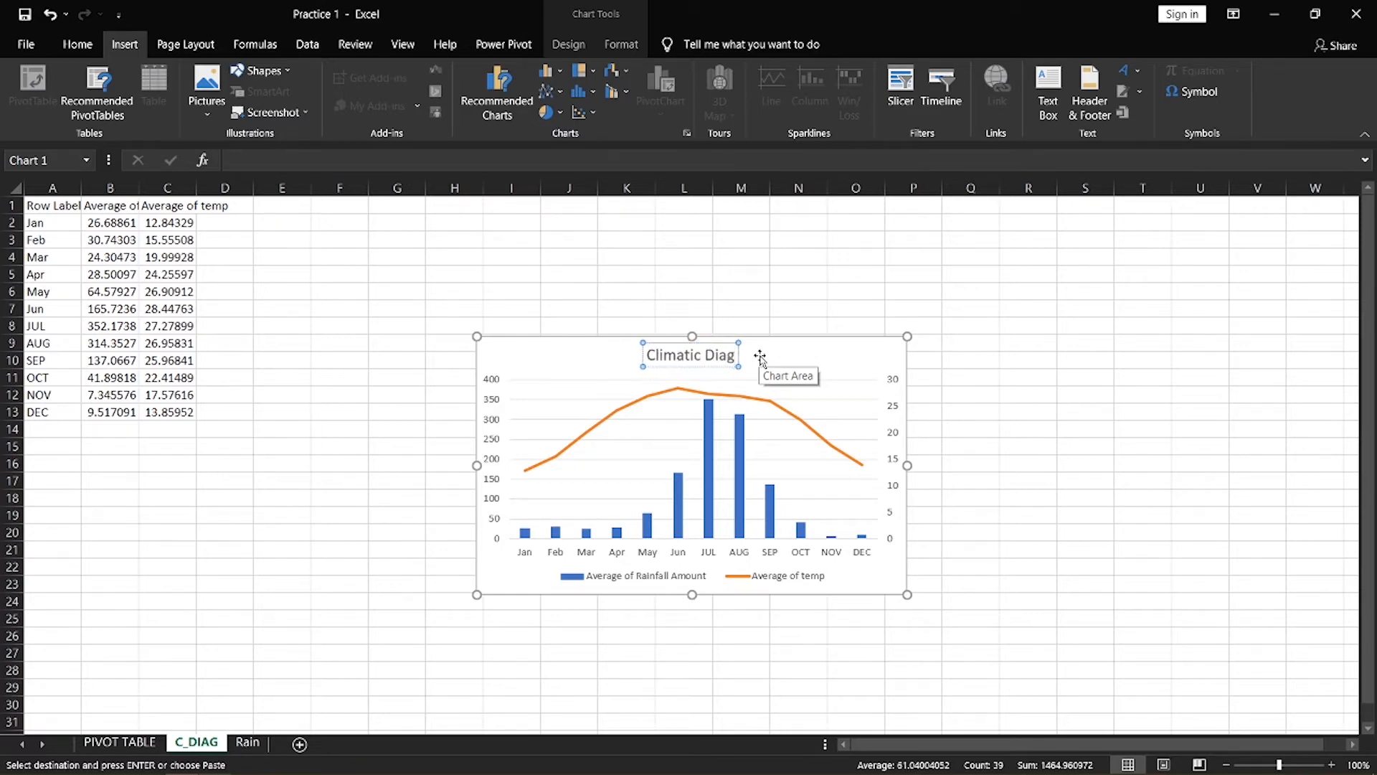
type("ram of")
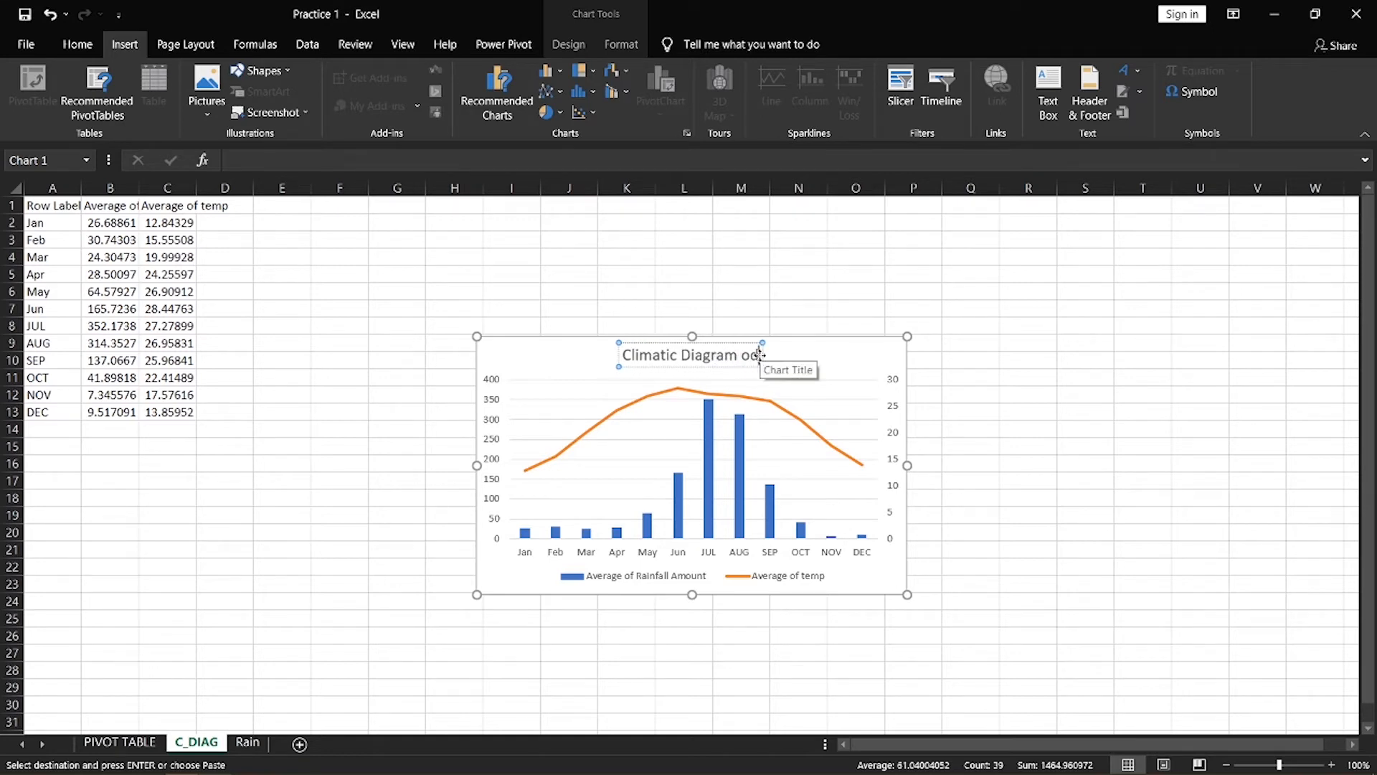
type(" Chaur")
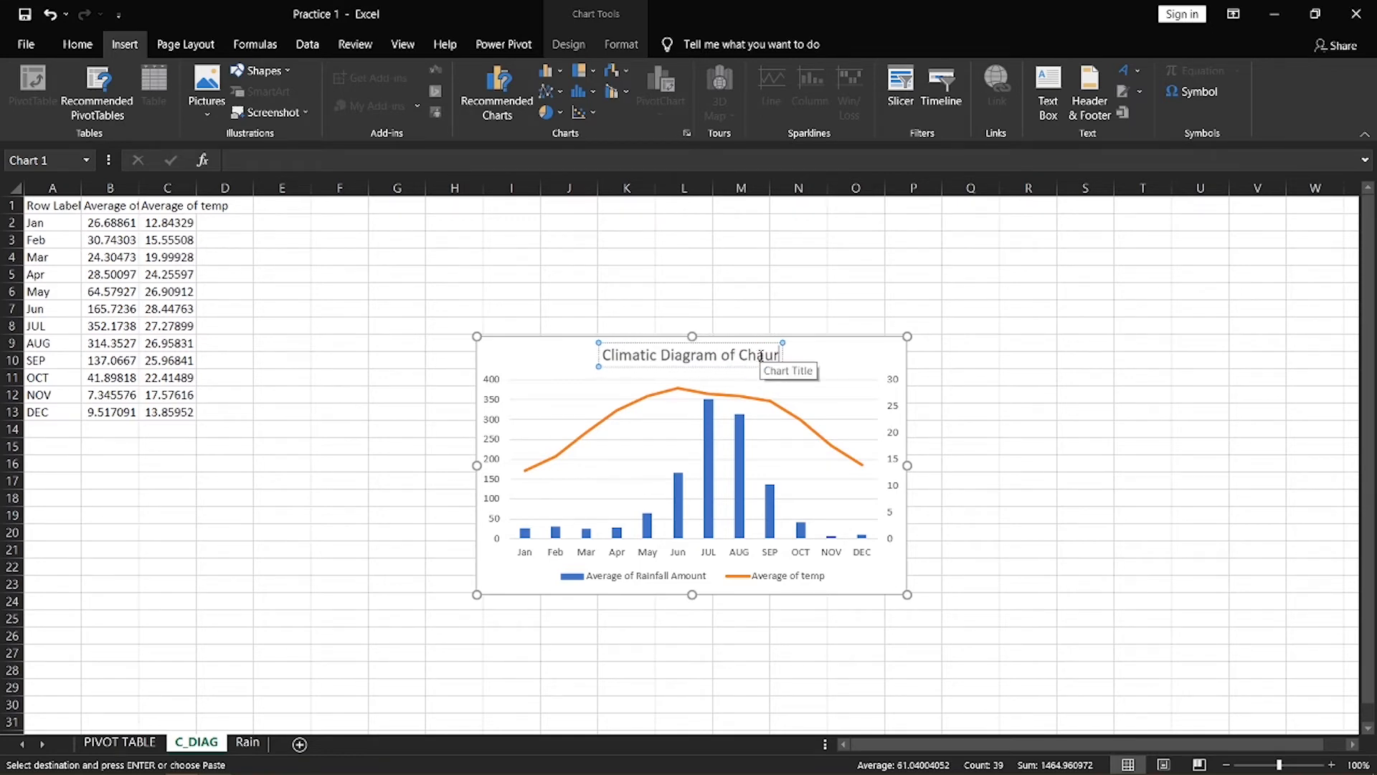
type("jhari")
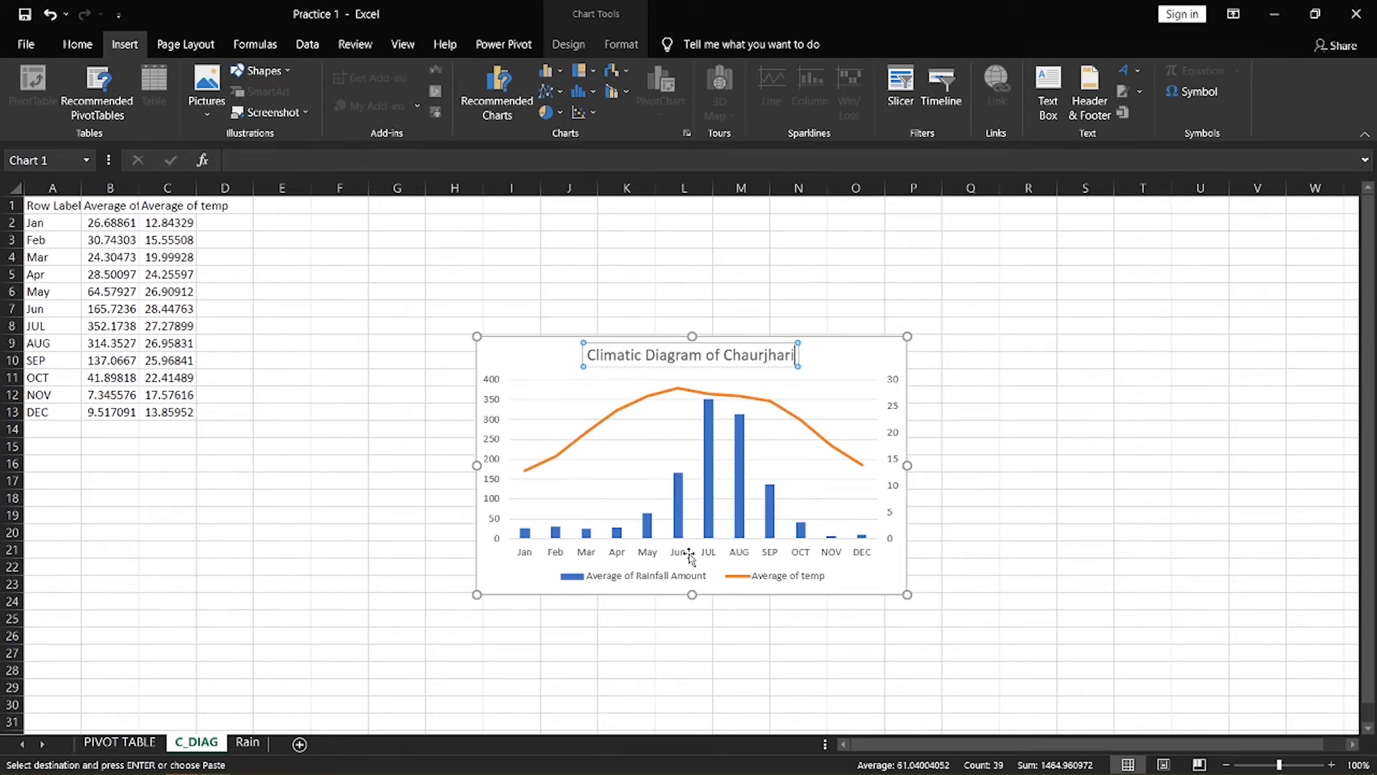
left_click(970, 328)
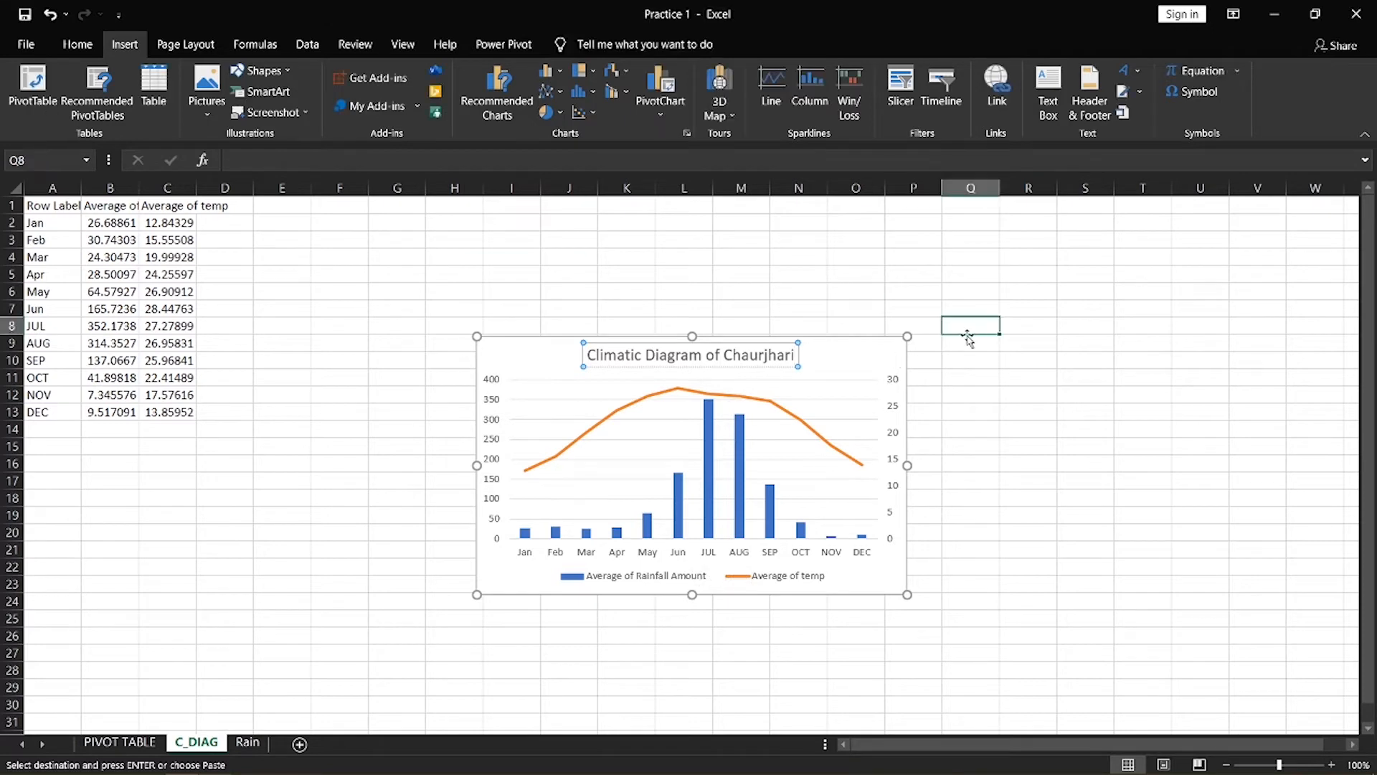
Add axis titles to the chart and name the primary vertical axis "Precipitation (mm)"
left_click(873, 363)
left_click(929, 349)
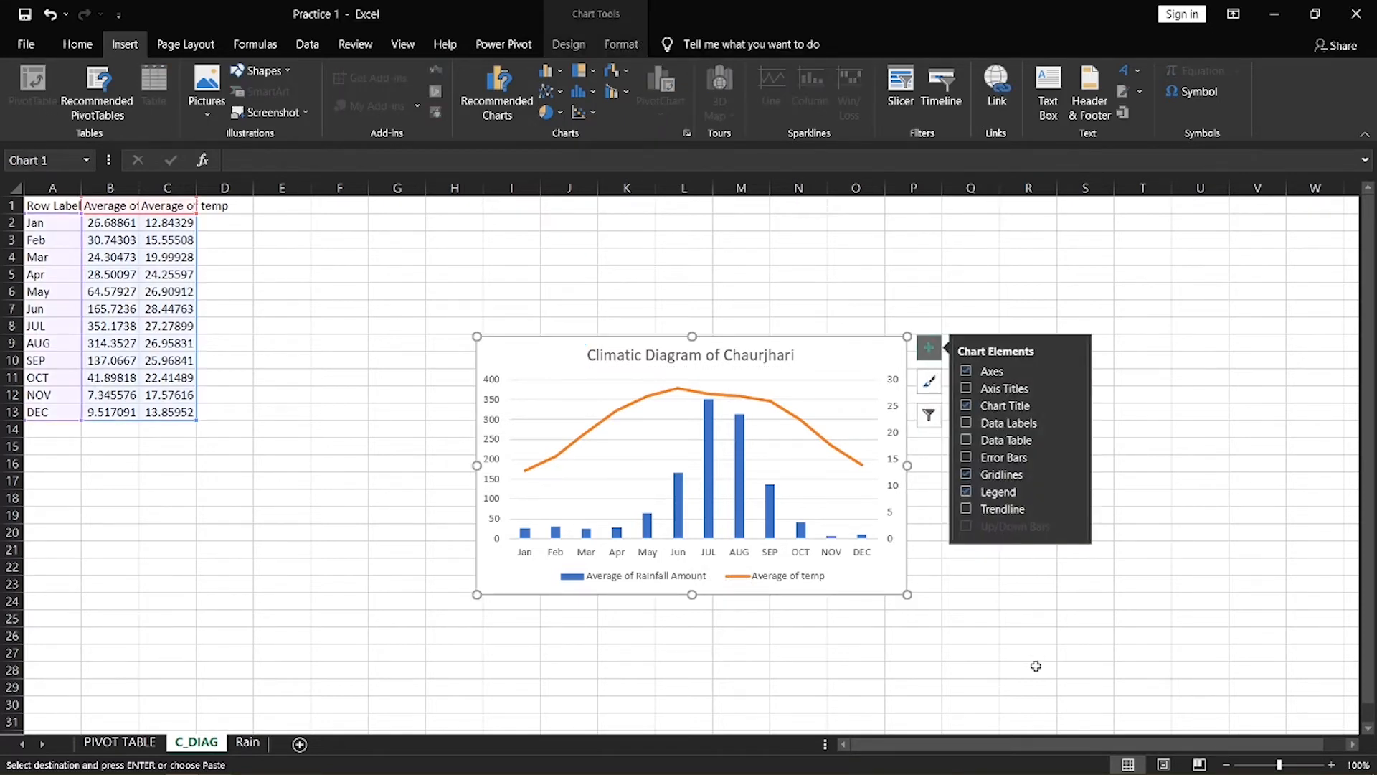
left_click(975, 390)
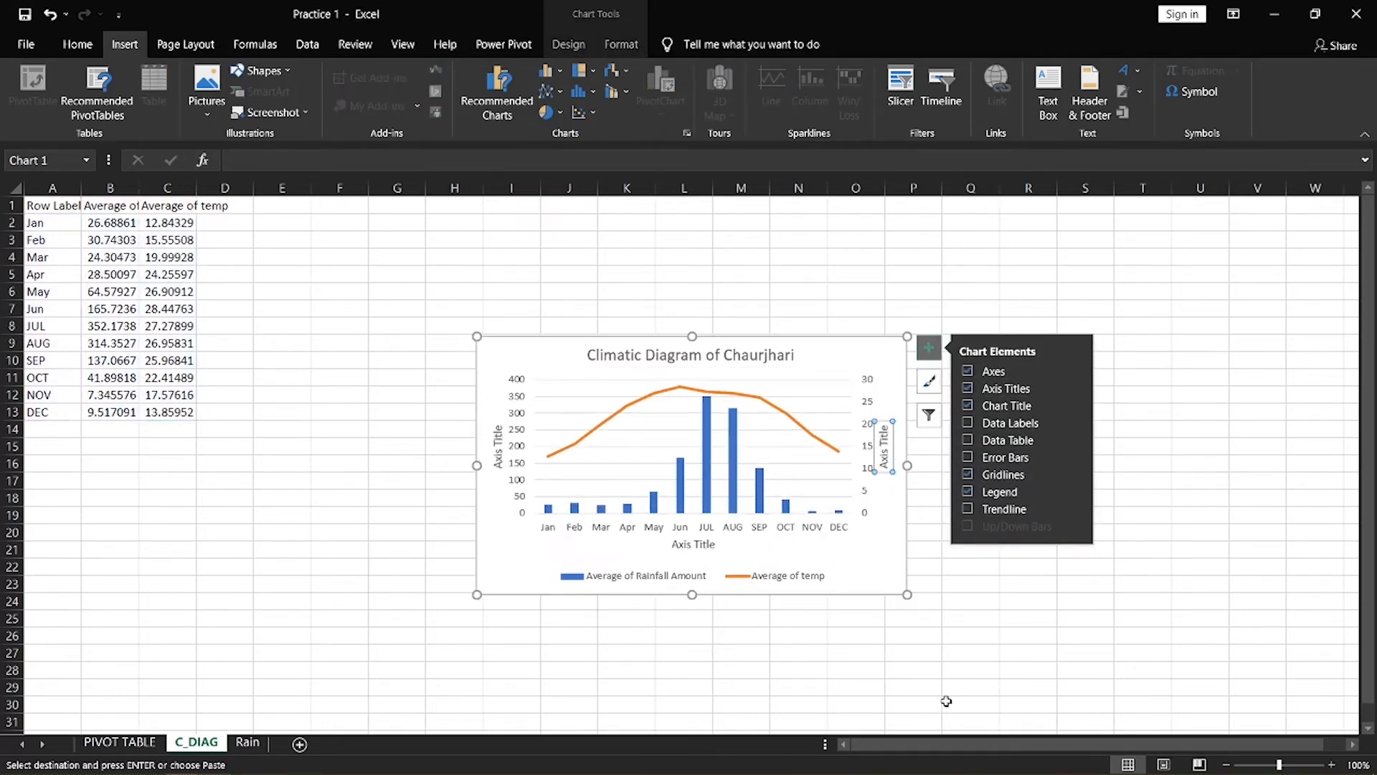
double_click(497, 456)
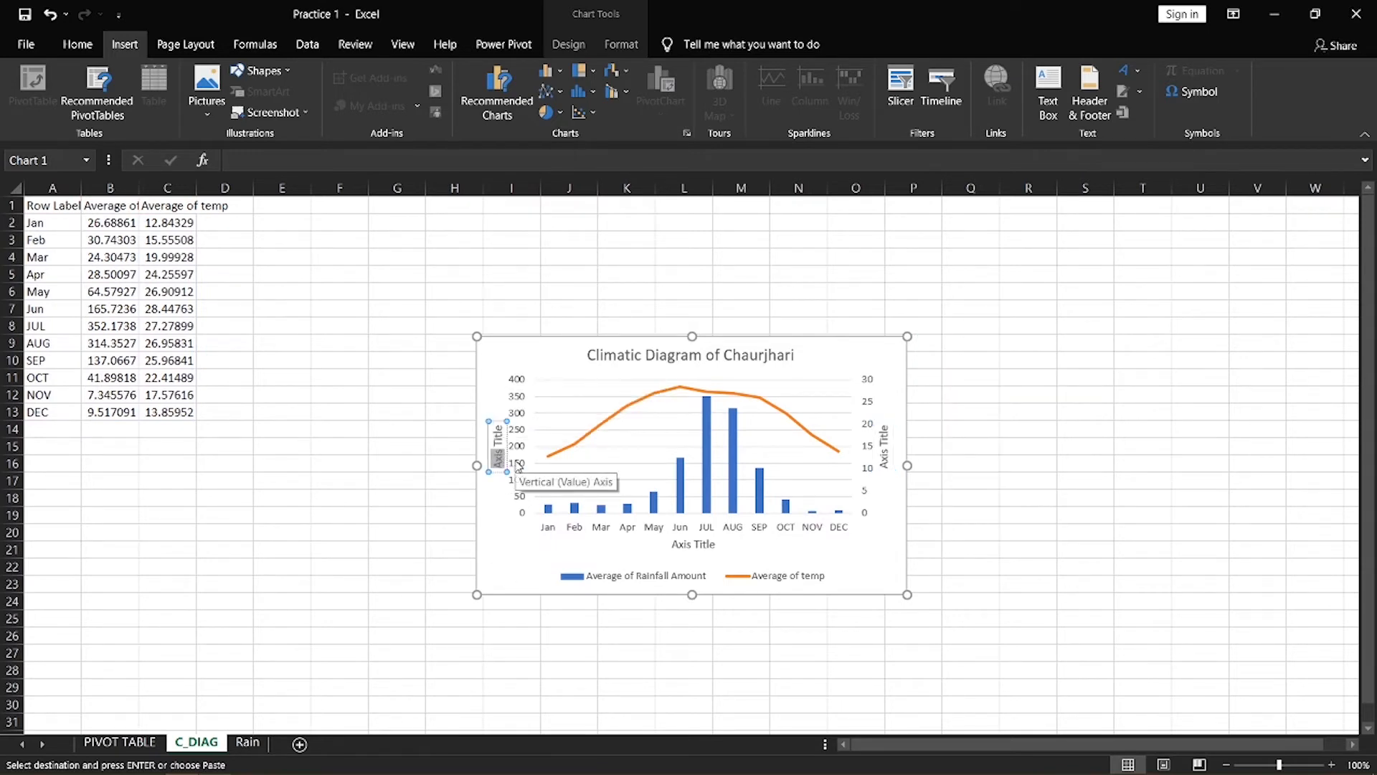
key("ctrl+a")
type("Precipitation")
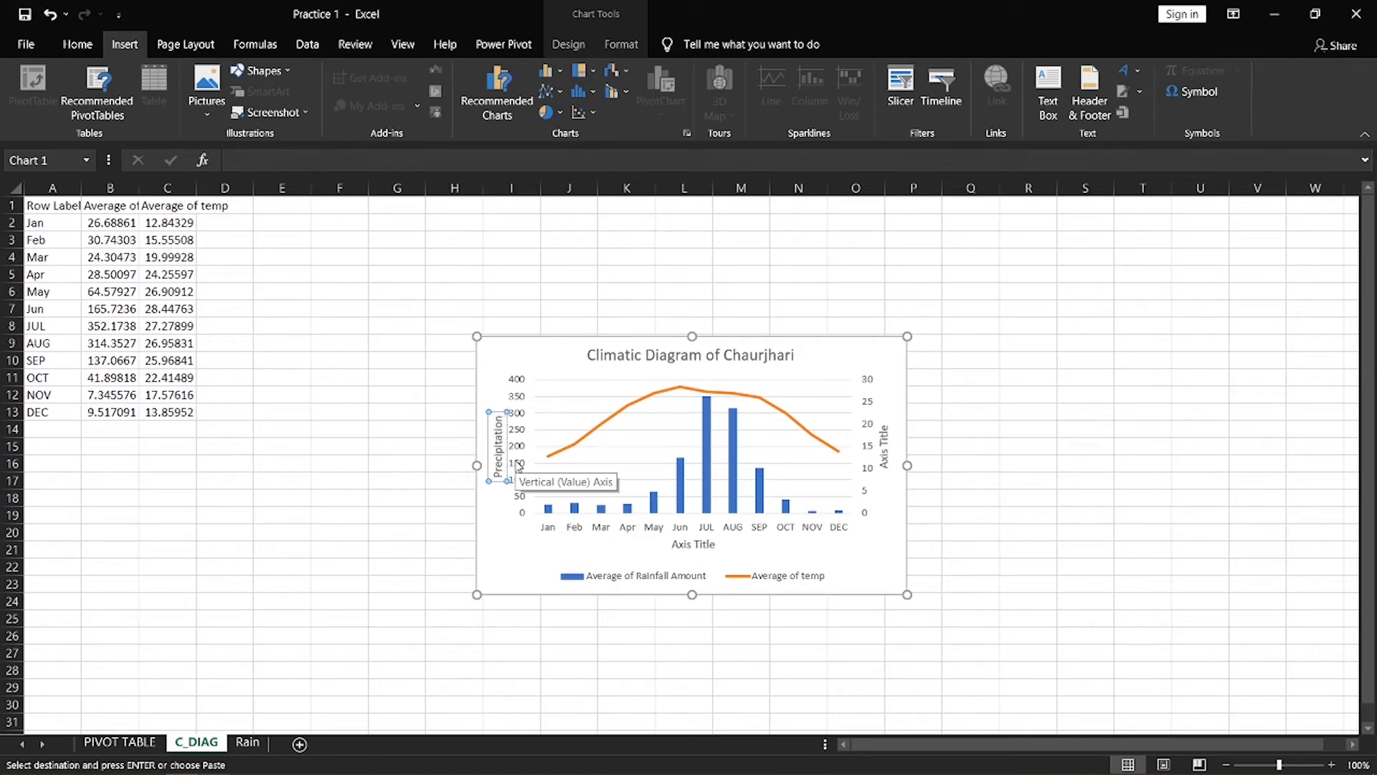
type(" (mm)")
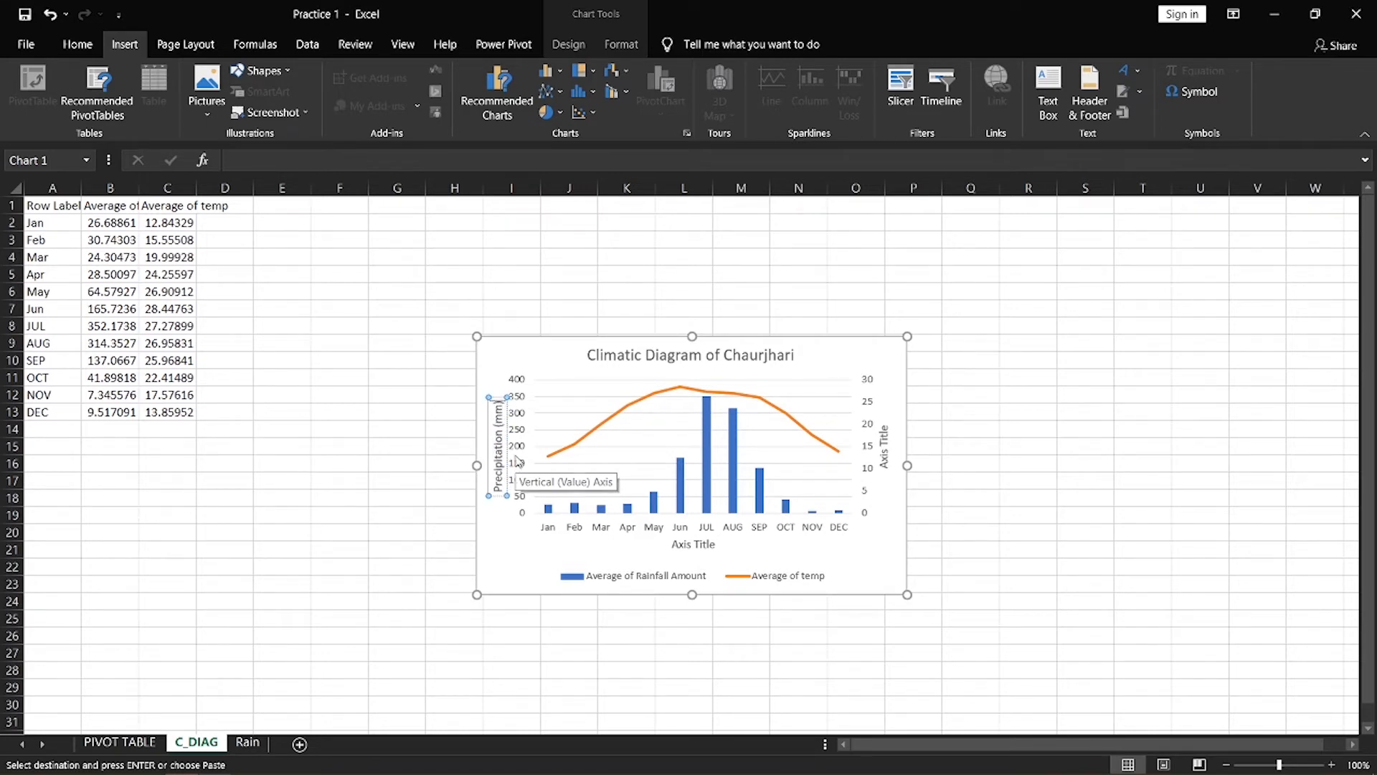
Name the secondary vertical axis "Temperature (°C)", formatting the degree character before the C as superscript
left_click(884, 442)
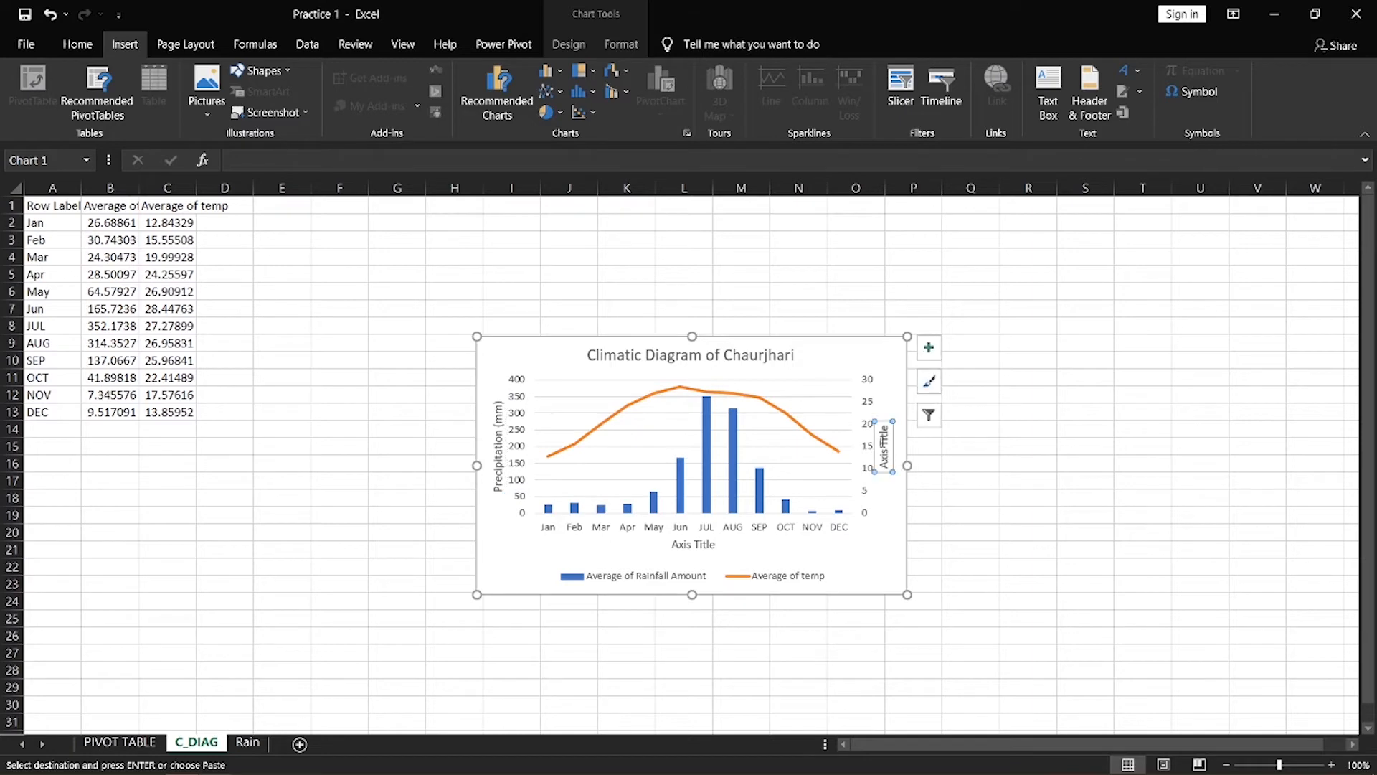
triple_click(883, 442)
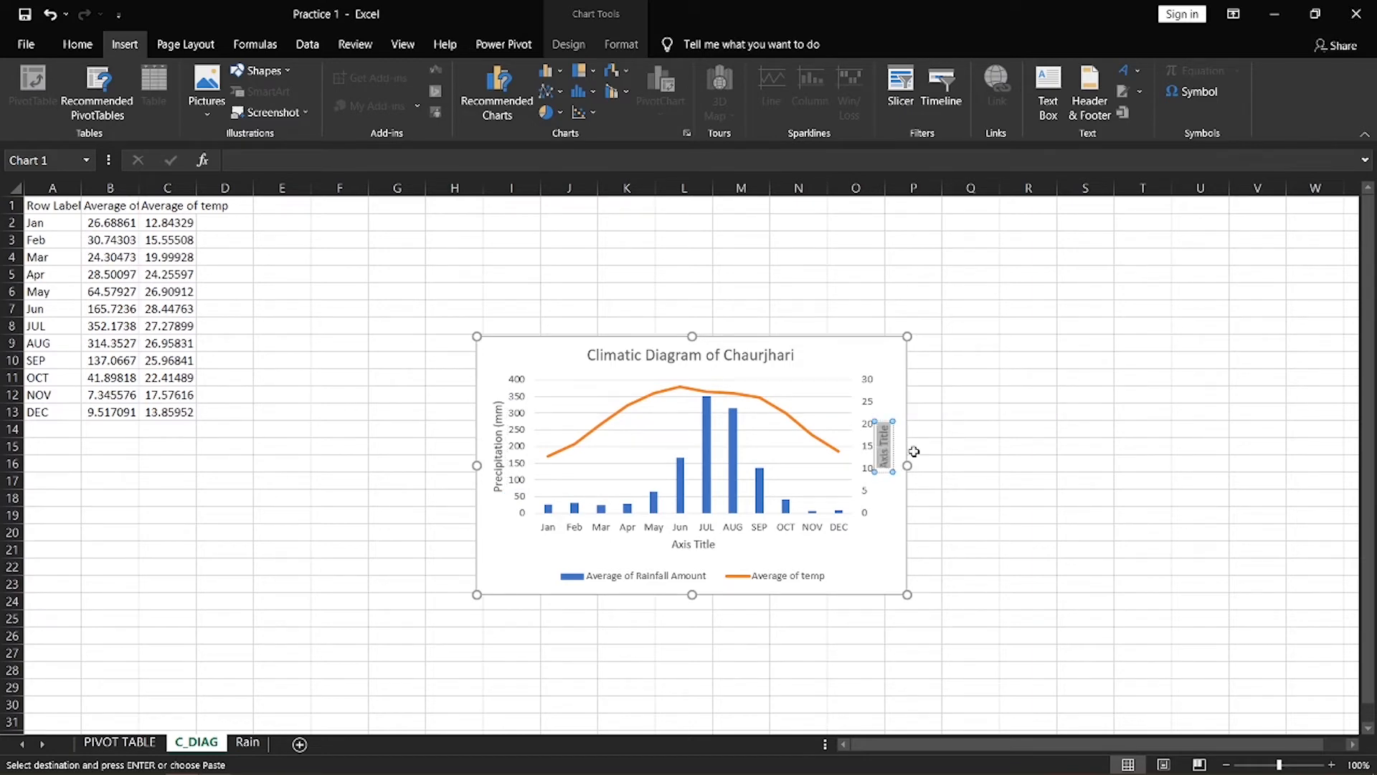
type("Temperature")
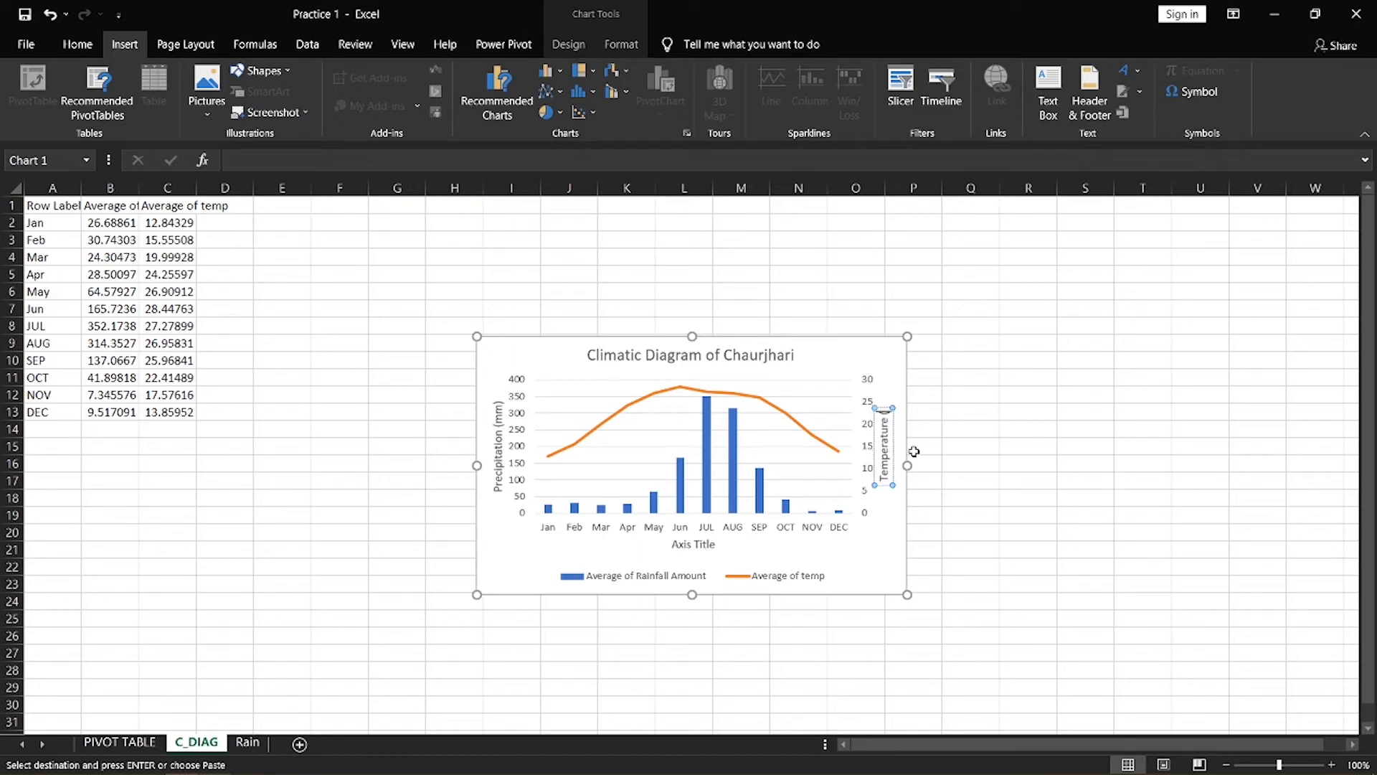
type(" (dC)")
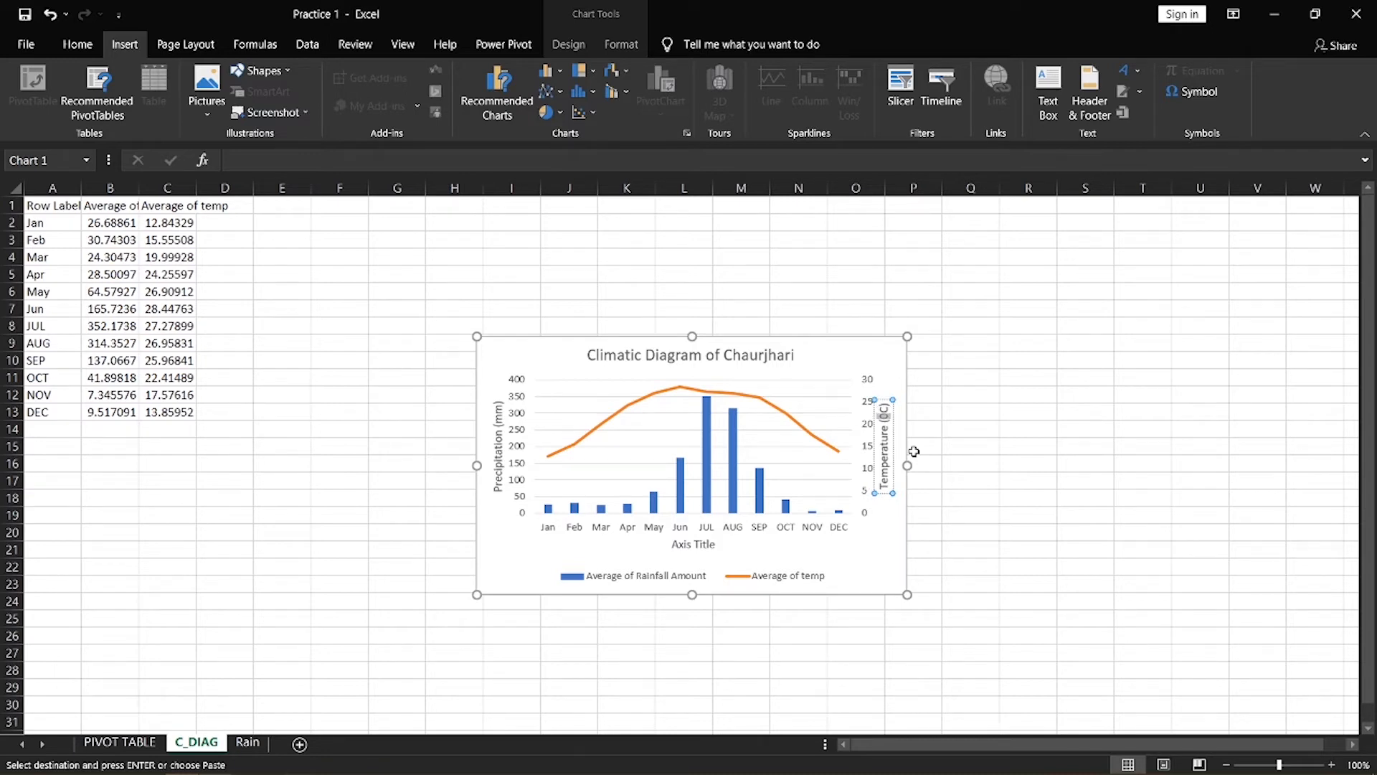
key("ctrl+shift+equal")
Name the horizontal axis of the Chaurjhari climatic diagram "Months"
double_click(695, 545)
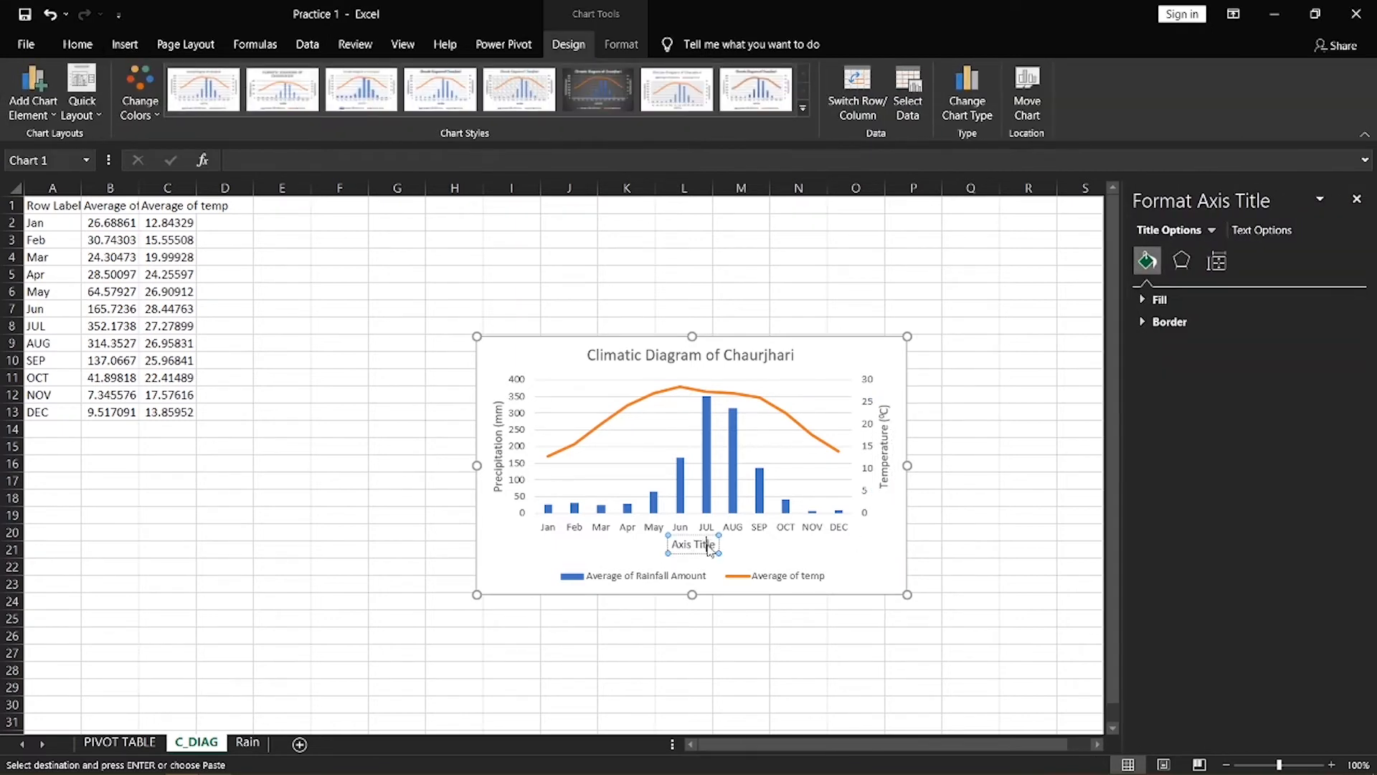
triple_click(710, 548)
type("Months")
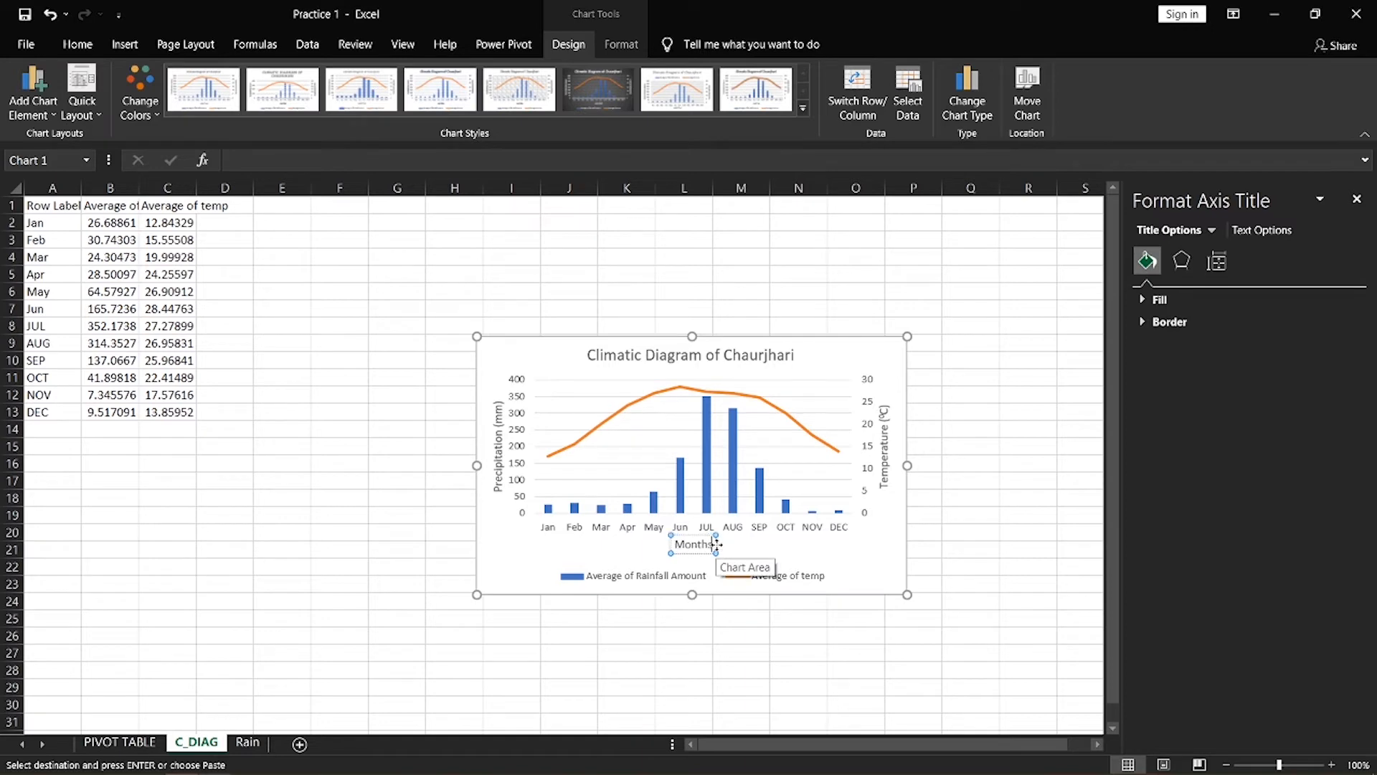
left_click(1023, 453)
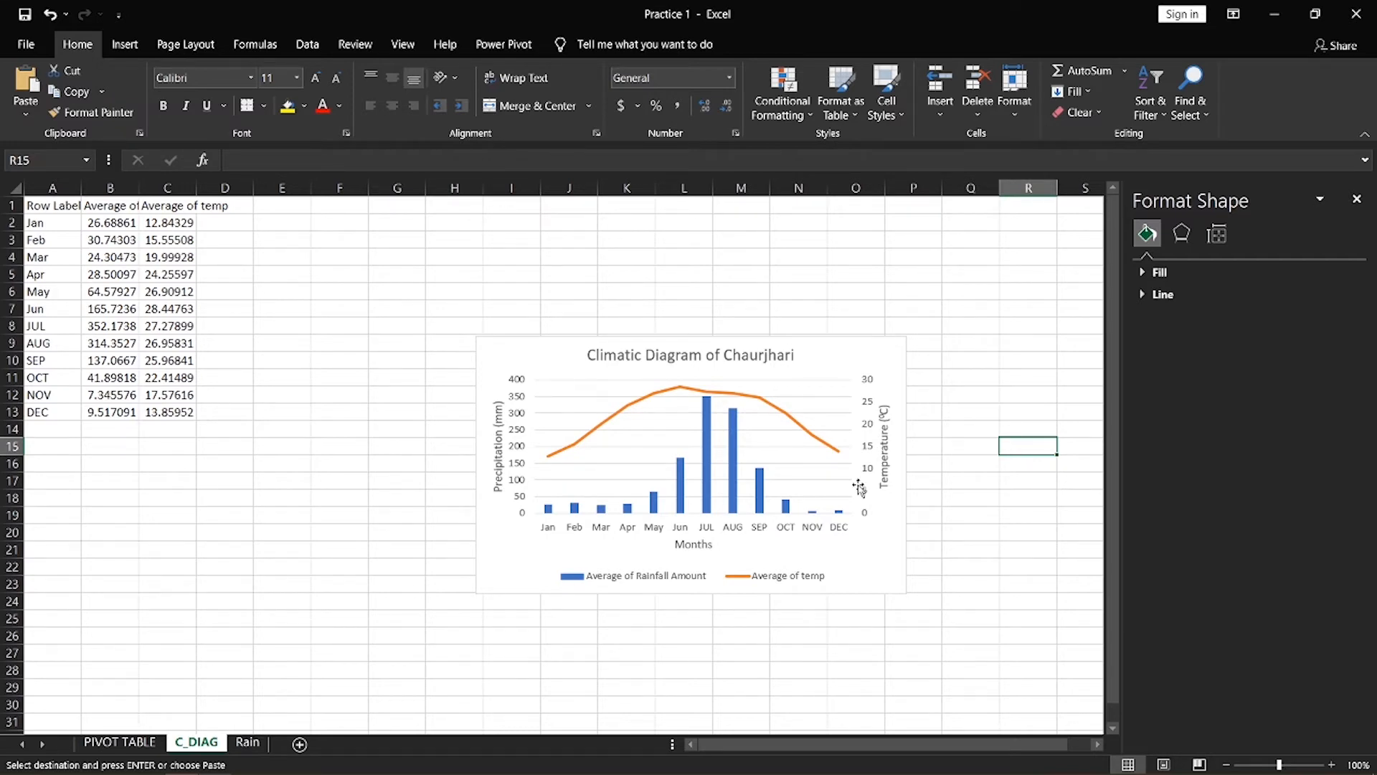
Add the Year field as a report filter to the pivot table on the PIVOT TABLE sheet
mouse_move(739, 509)
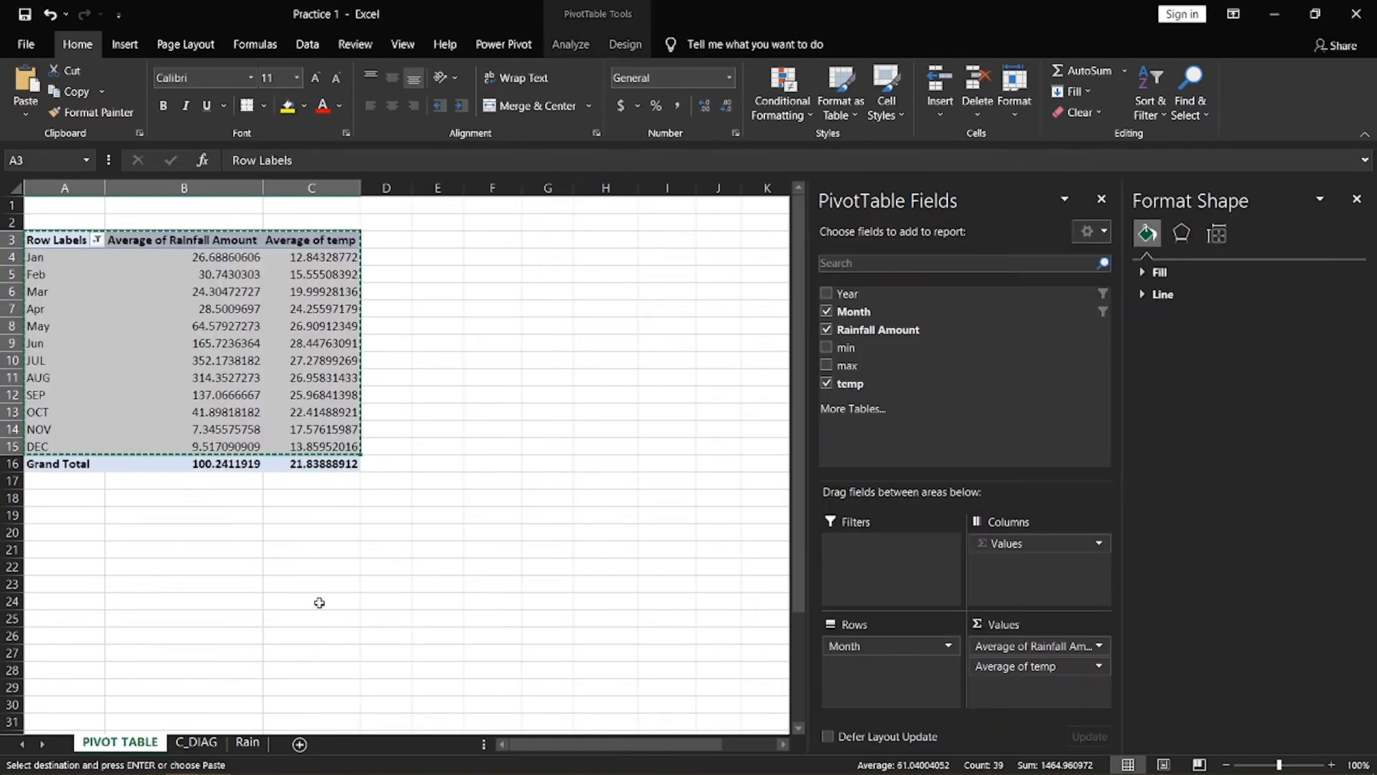
left_click(119, 741)
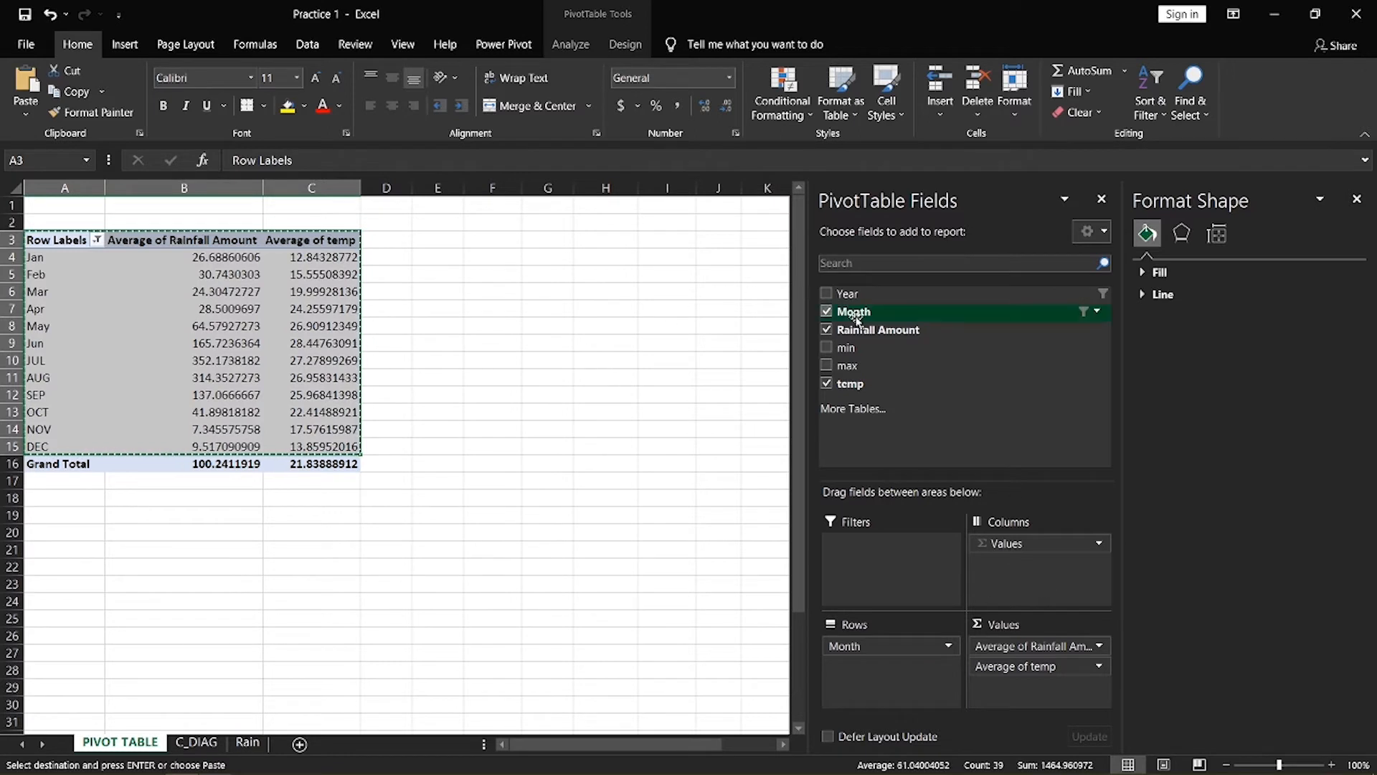
left_click_drag(861, 297, 892, 549)
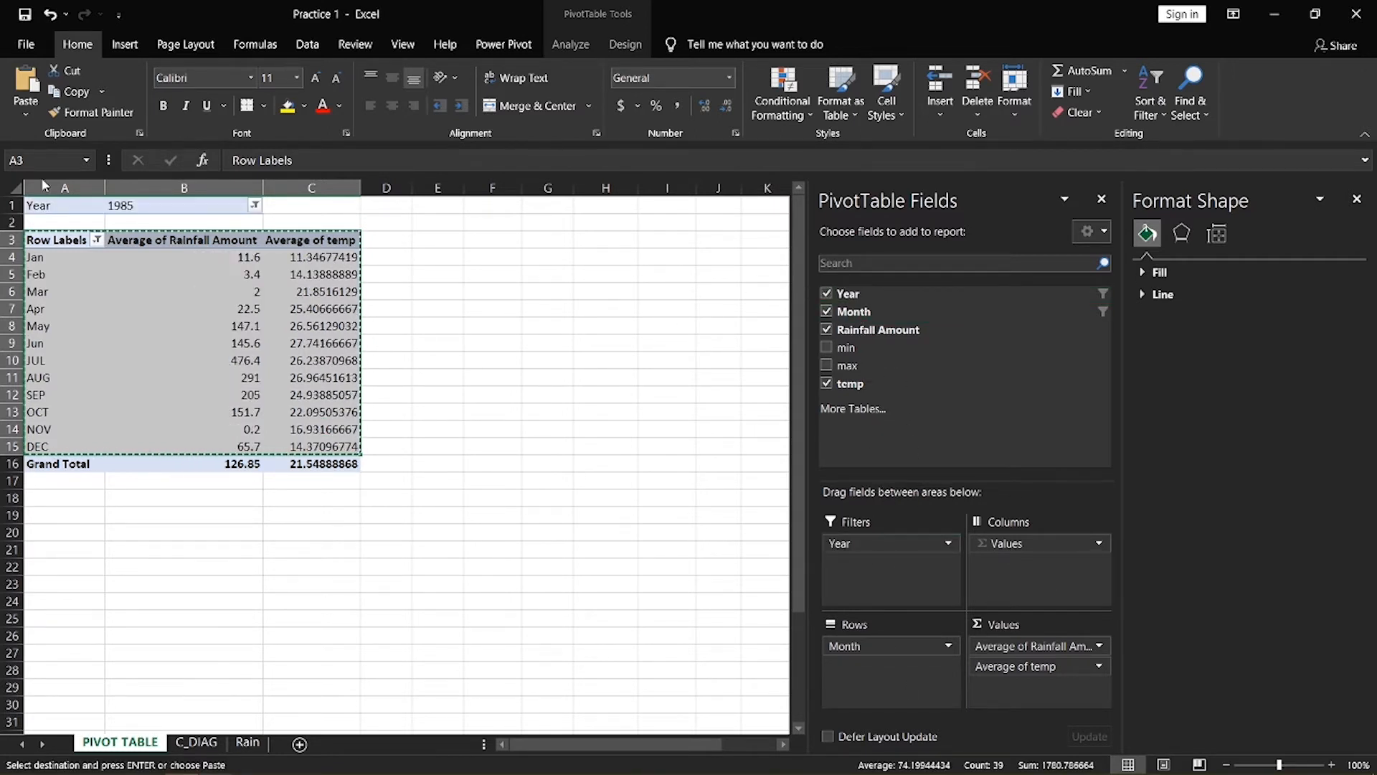
Filter the pivot table by Year so that only 2017 is included
left_click(254, 205)
scroll(92, 294, "down", 8)
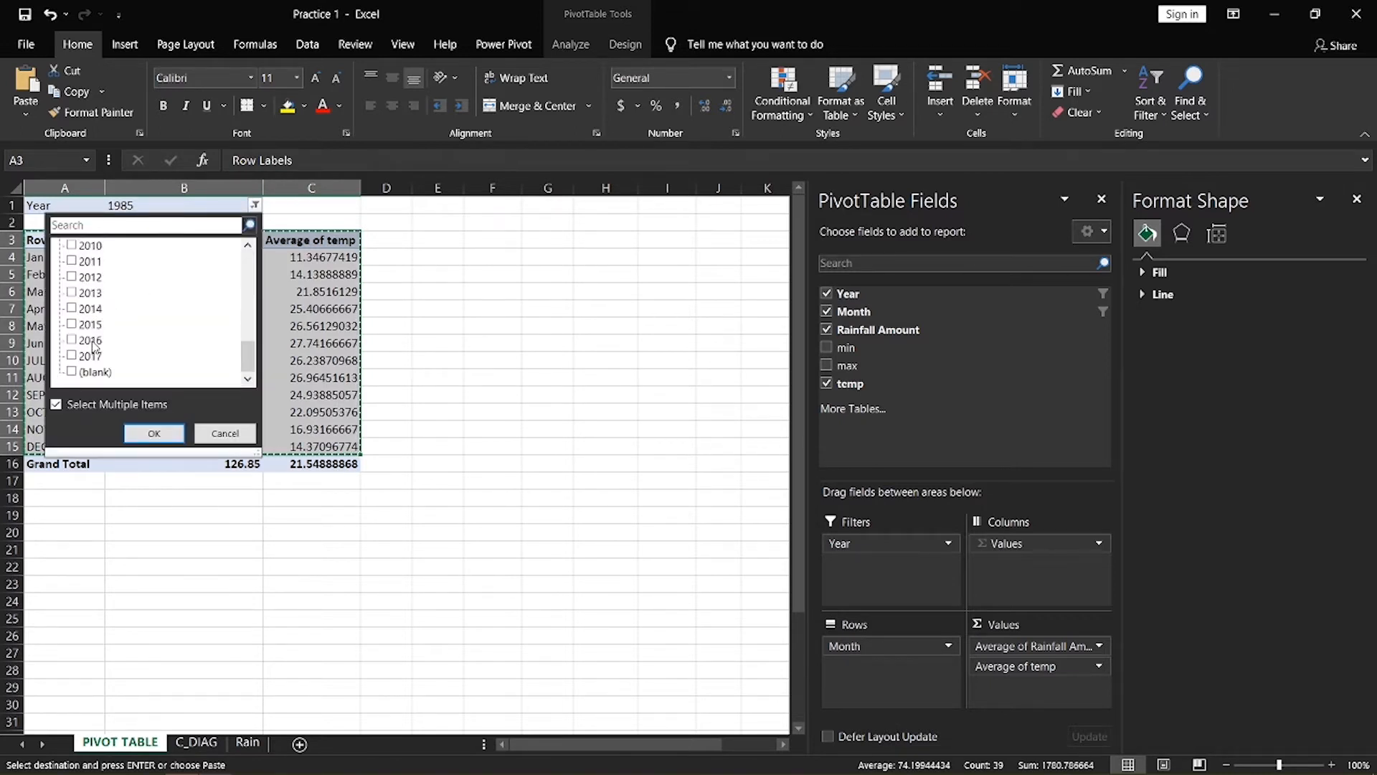
scroll(86, 308, "up", 6)
scroll(84, 302, "up", 3)
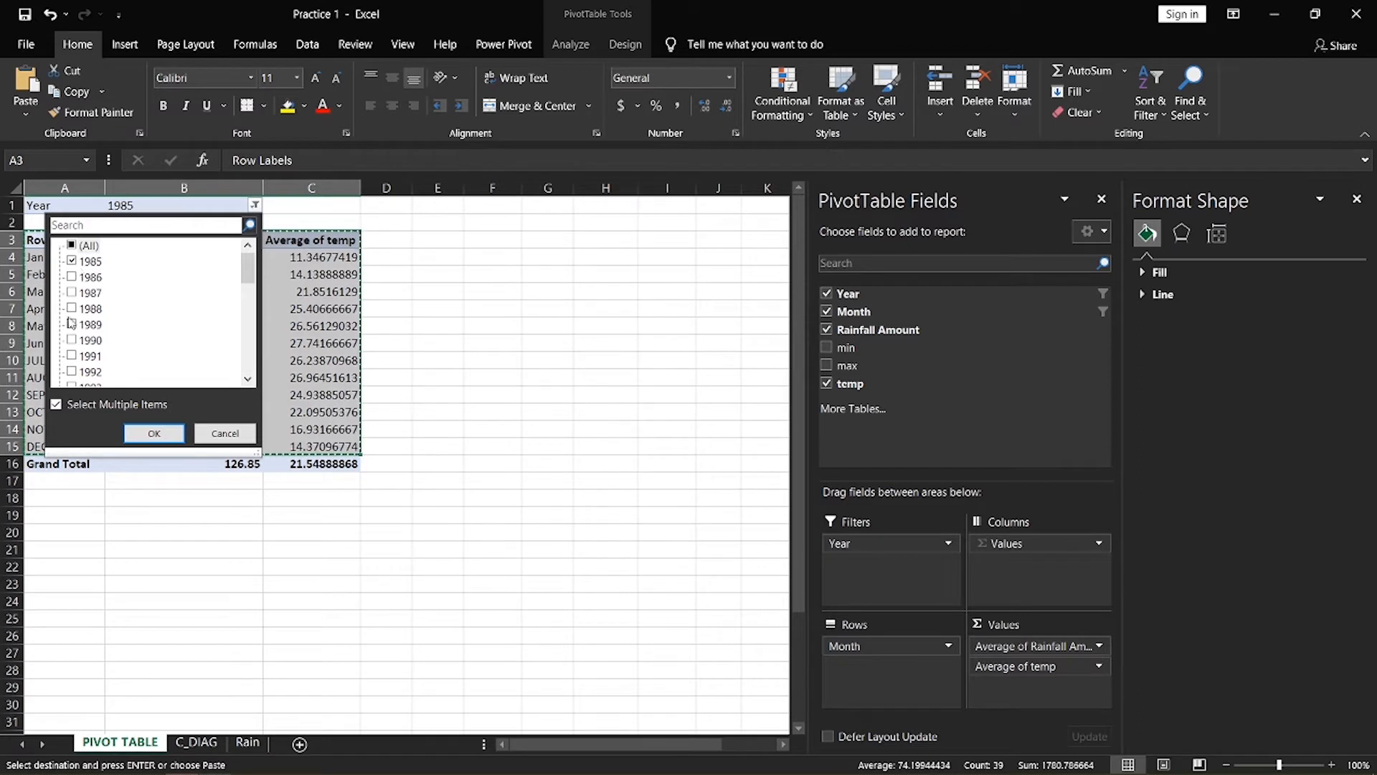
left_click(56, 406)
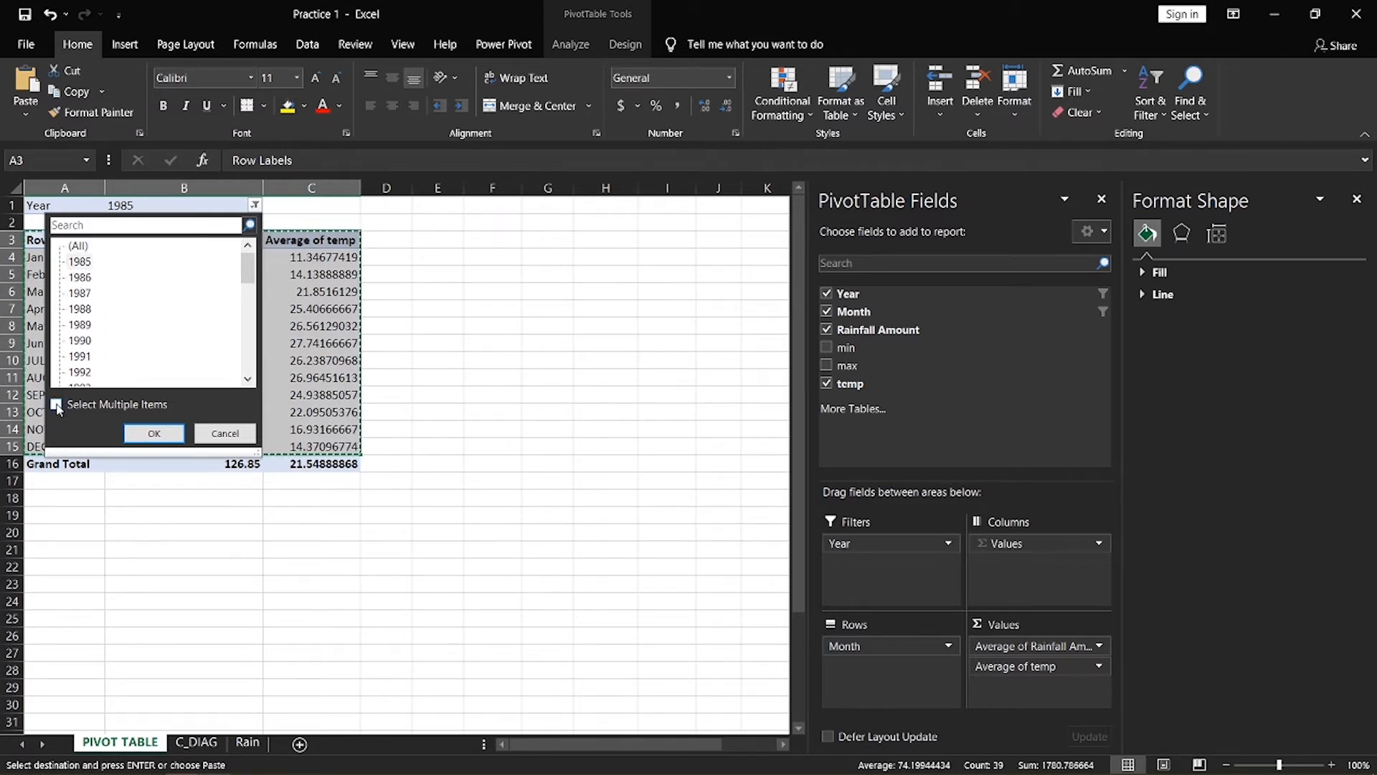
left_click(57, 406)
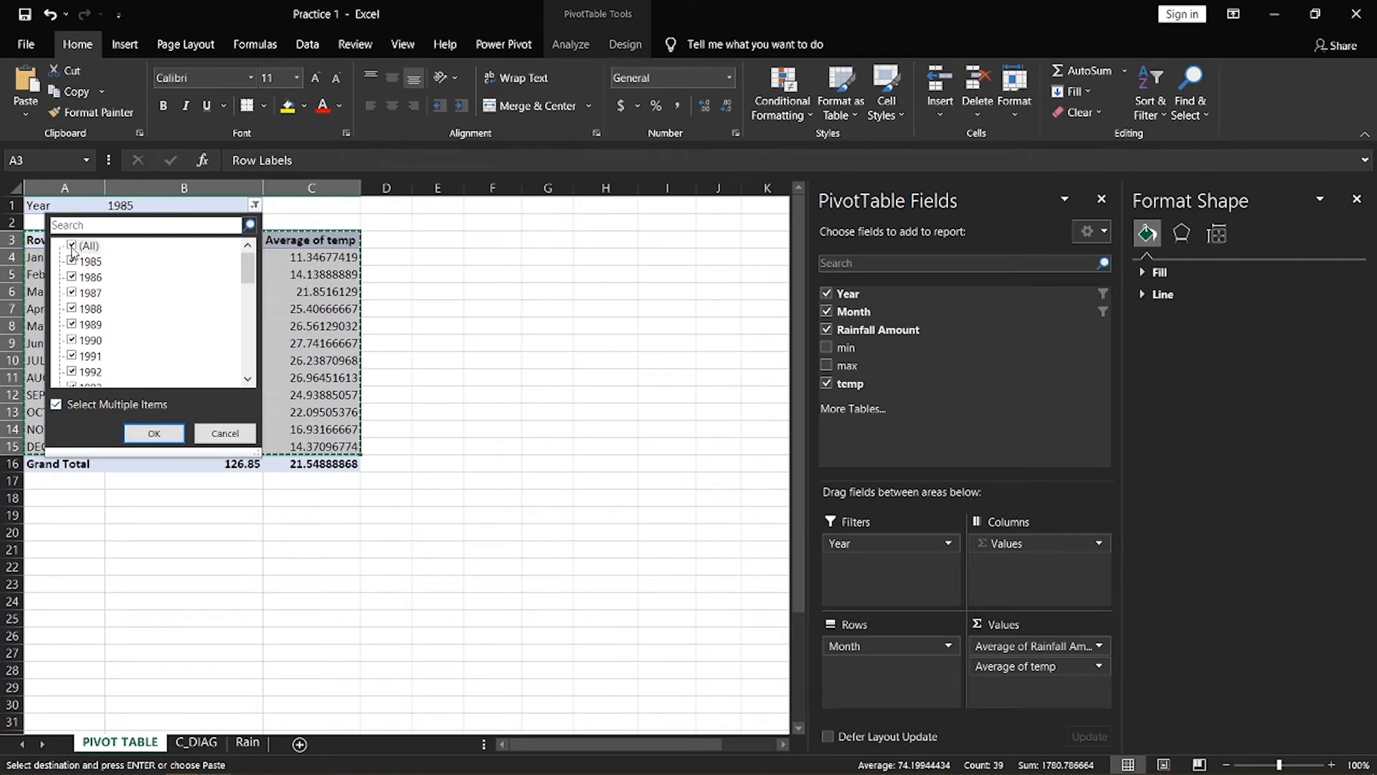
left_click(71, 247)
scroll(74, 327, "down", 8)
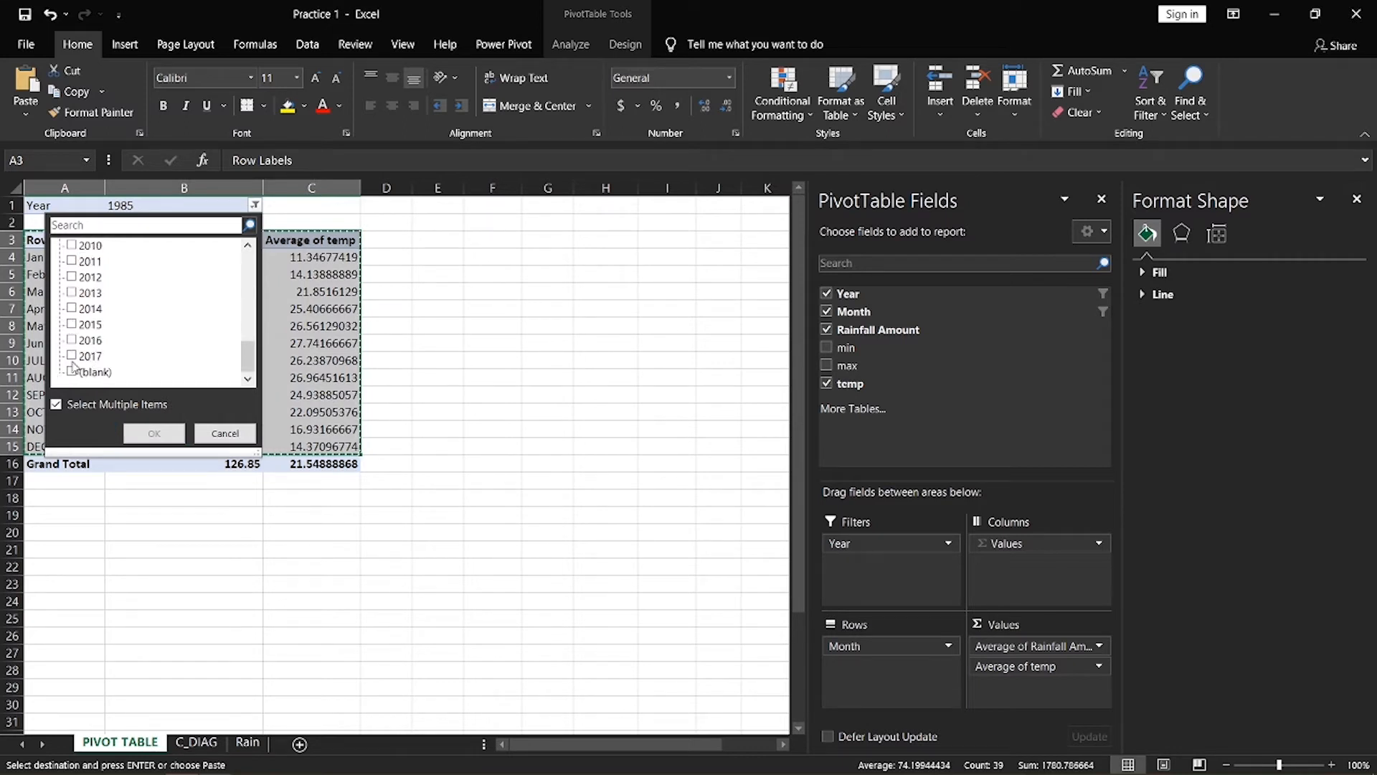
left_click(72, 356)
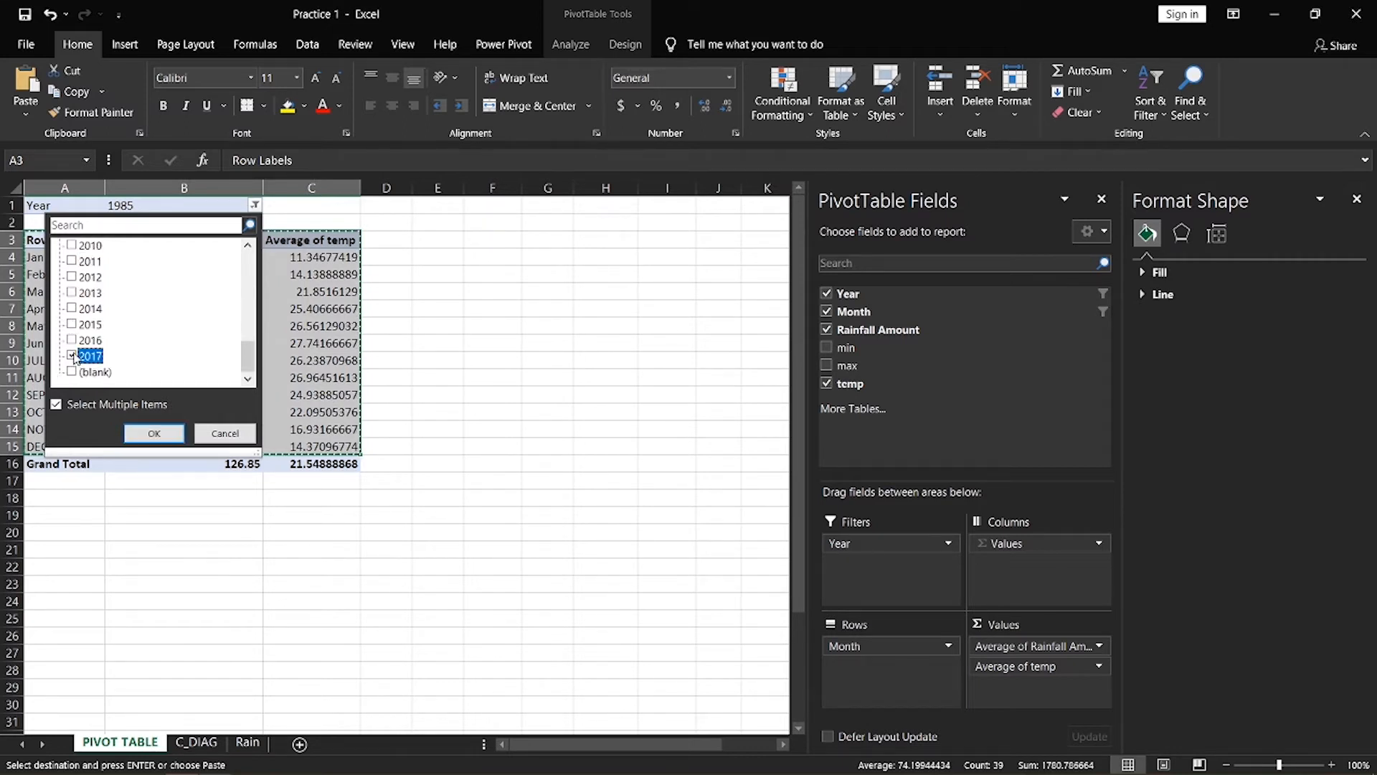
left_click(152, 433)
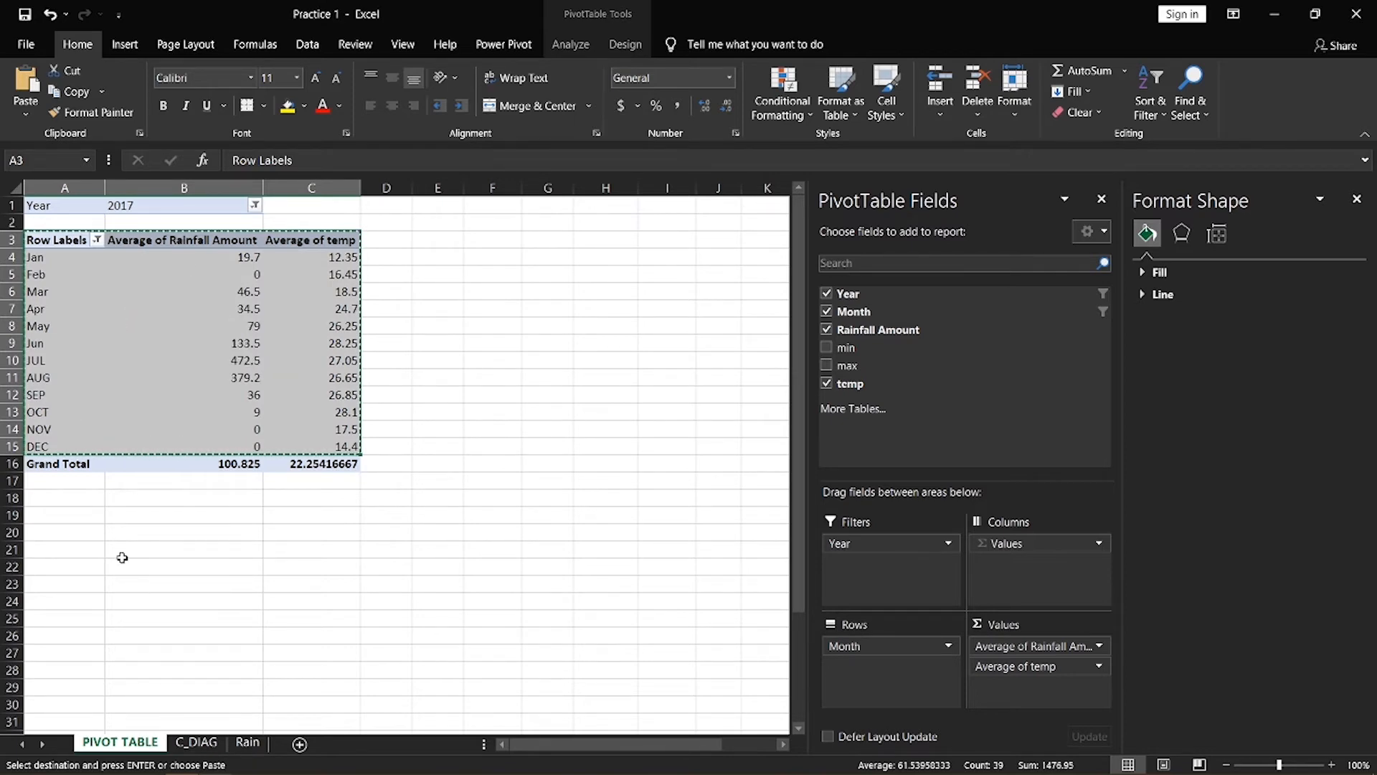
Add a new worksheet and name it "c diag, 2017"
left_click(300, 744)
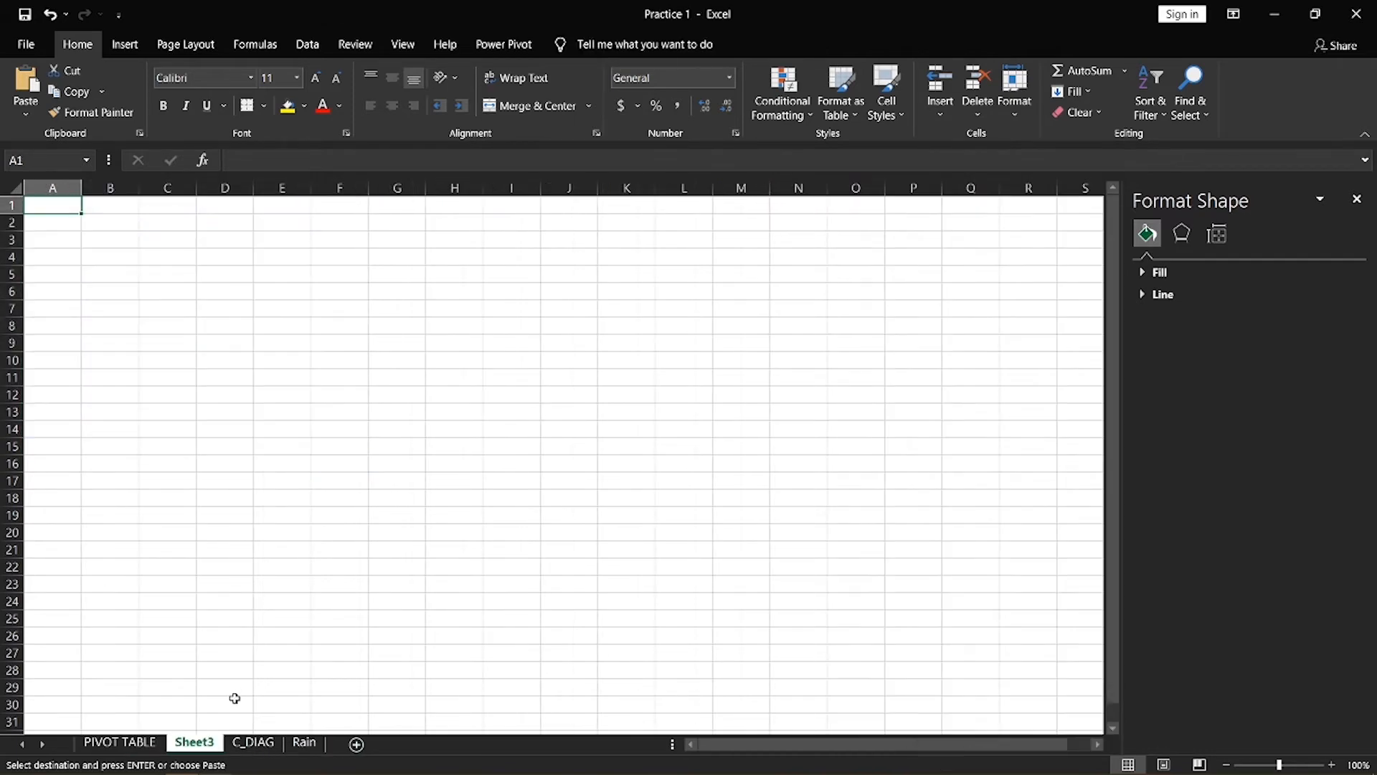
right_click(195, 748)
left_click(252, 571)
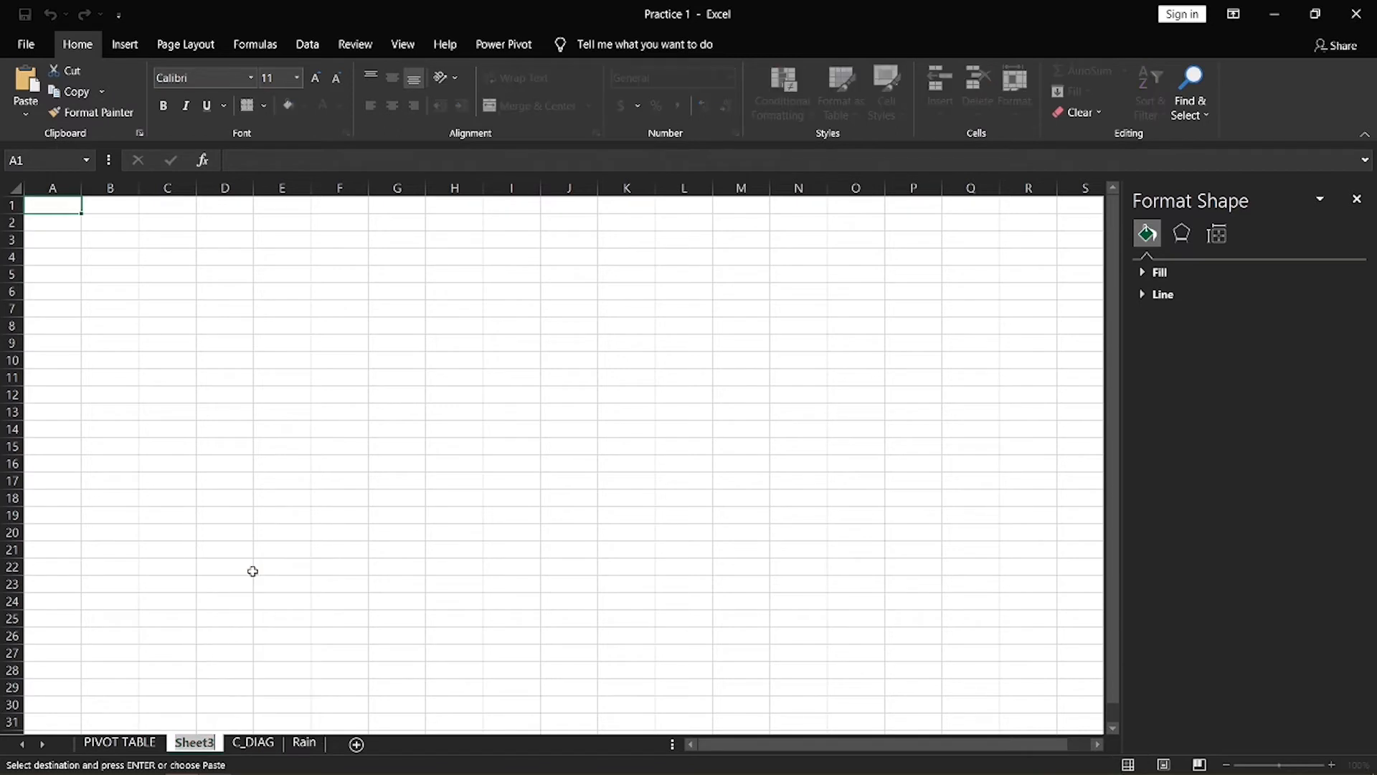
type("c diag")
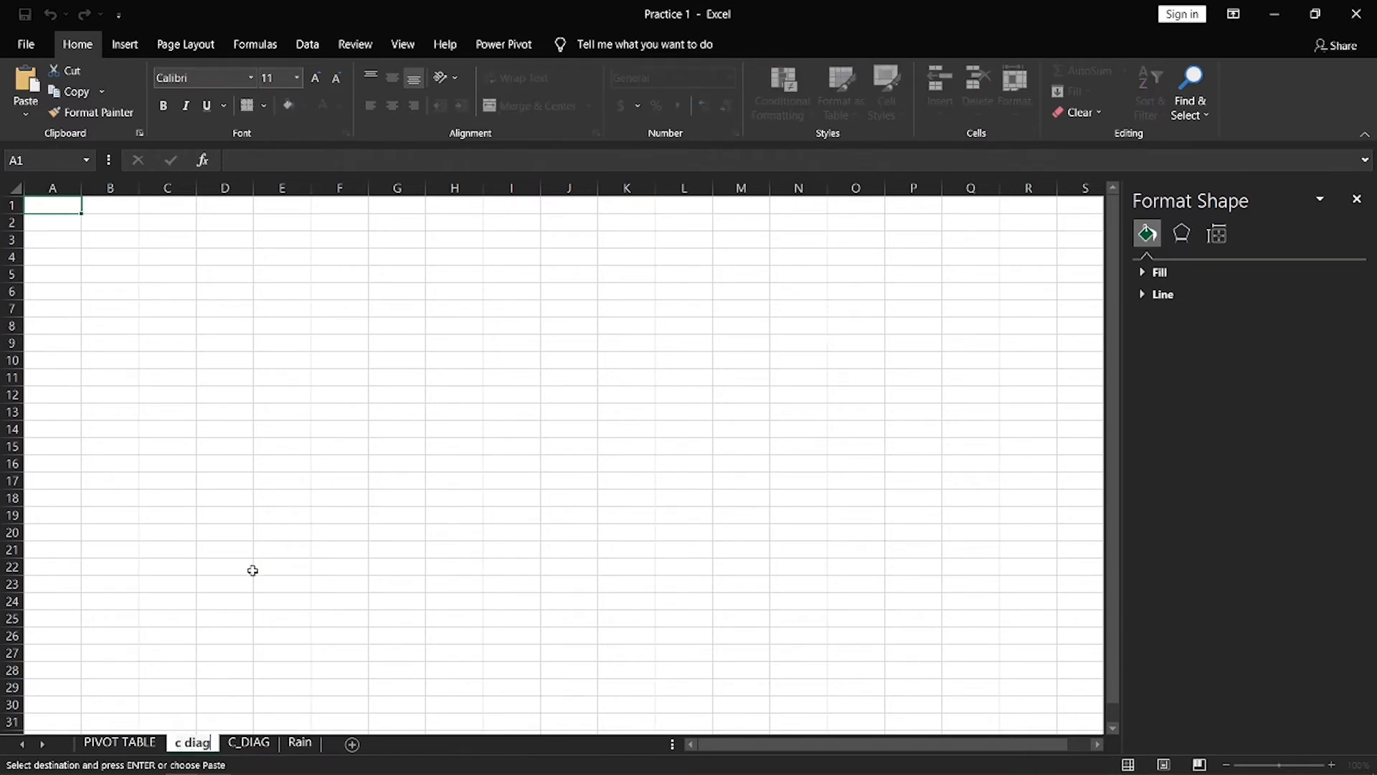
type(", 2017")
key("Return")
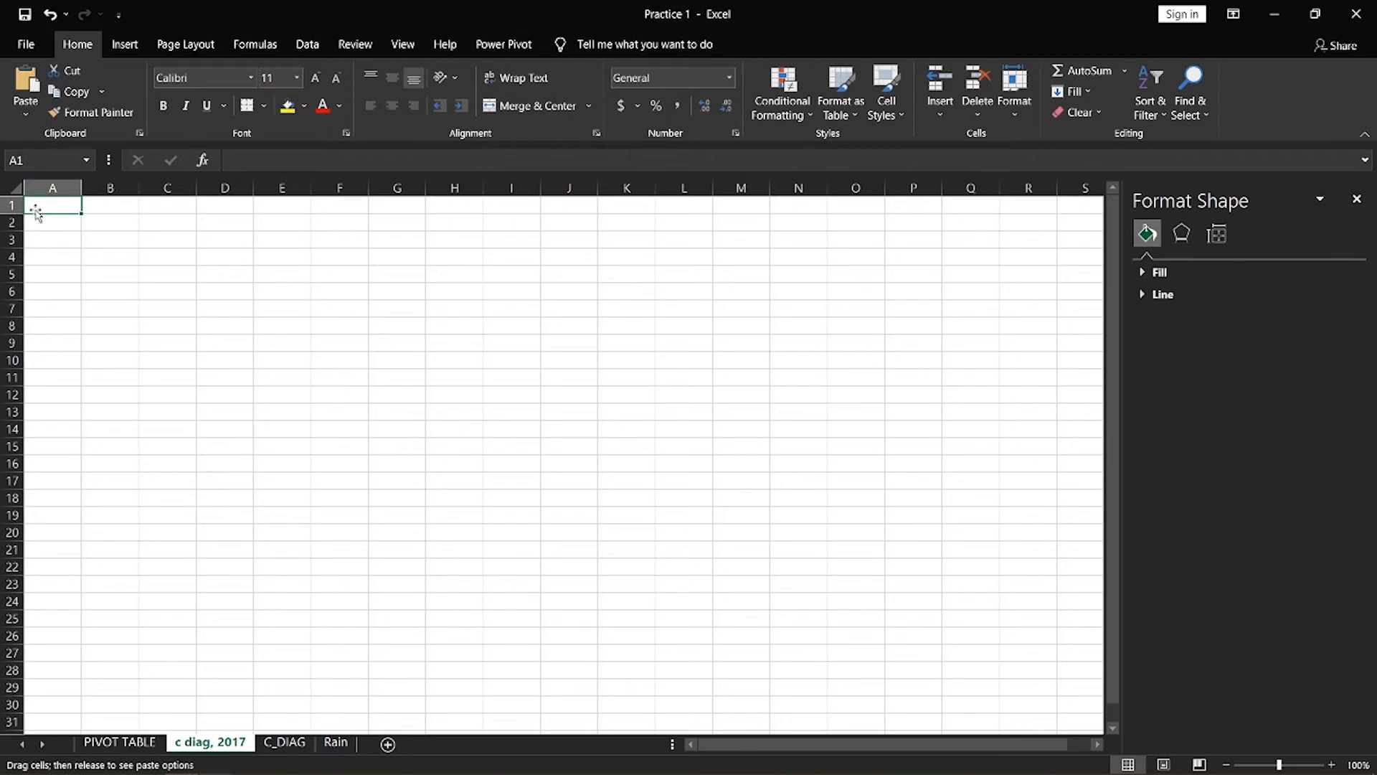
Paste the copied pivot data as values at A1 and insert a 2-D clustered column chart from it
right_click(63, 205)
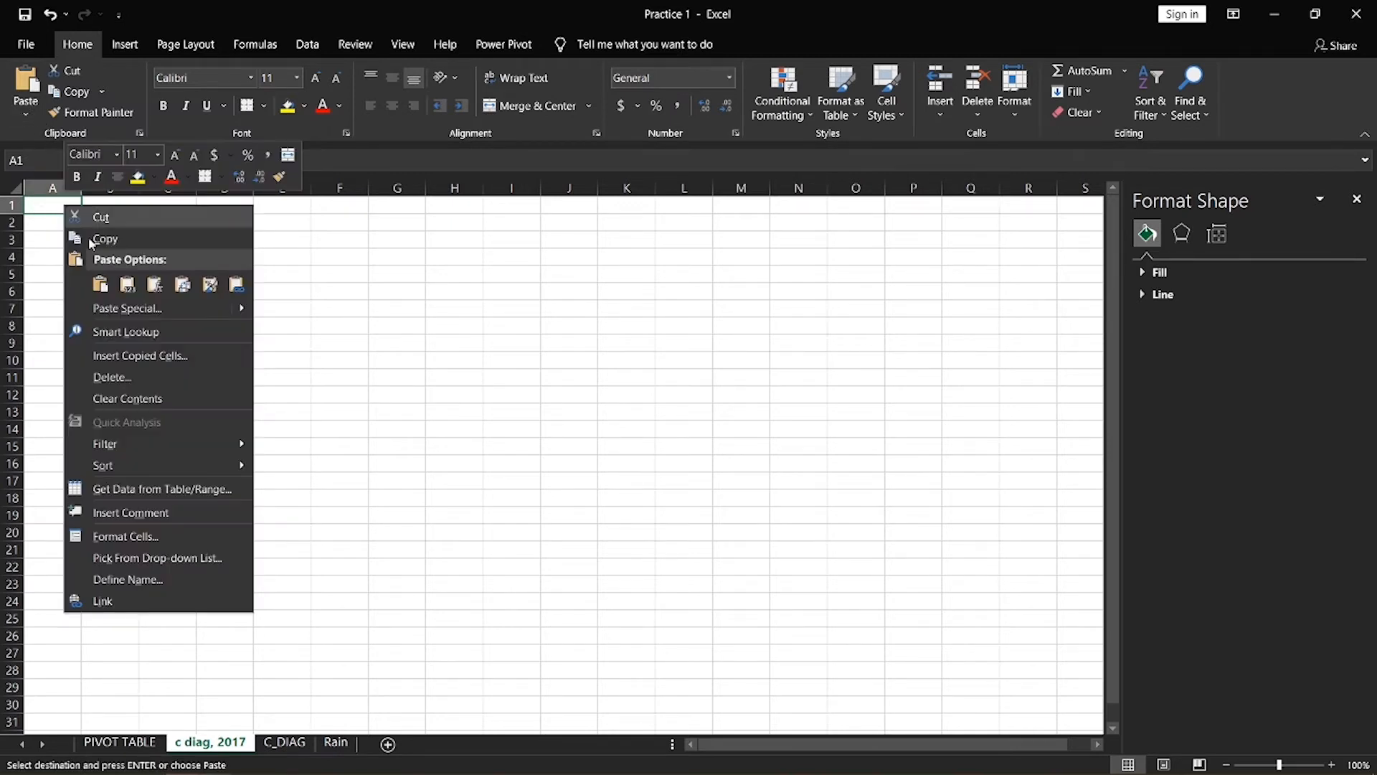
left_click(127, 286)
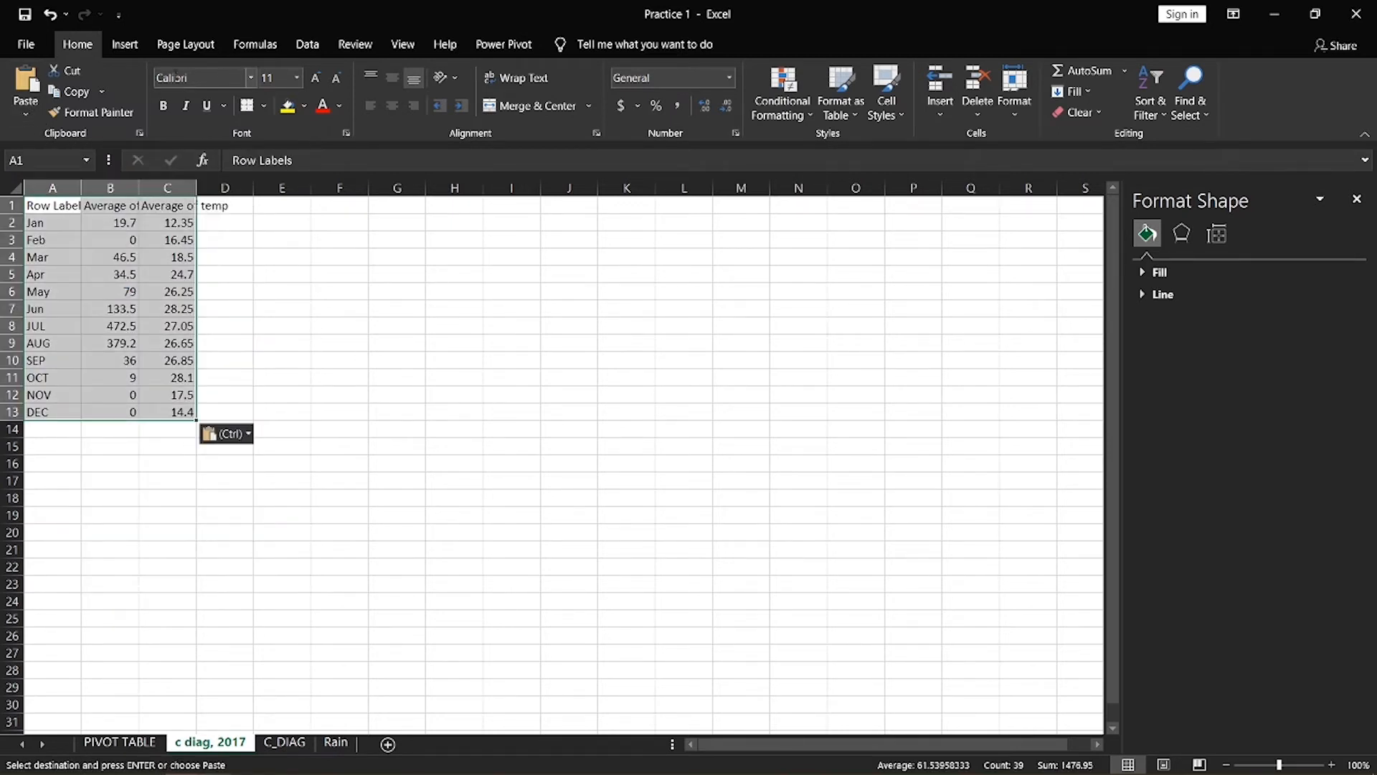
left_click(124, 44)
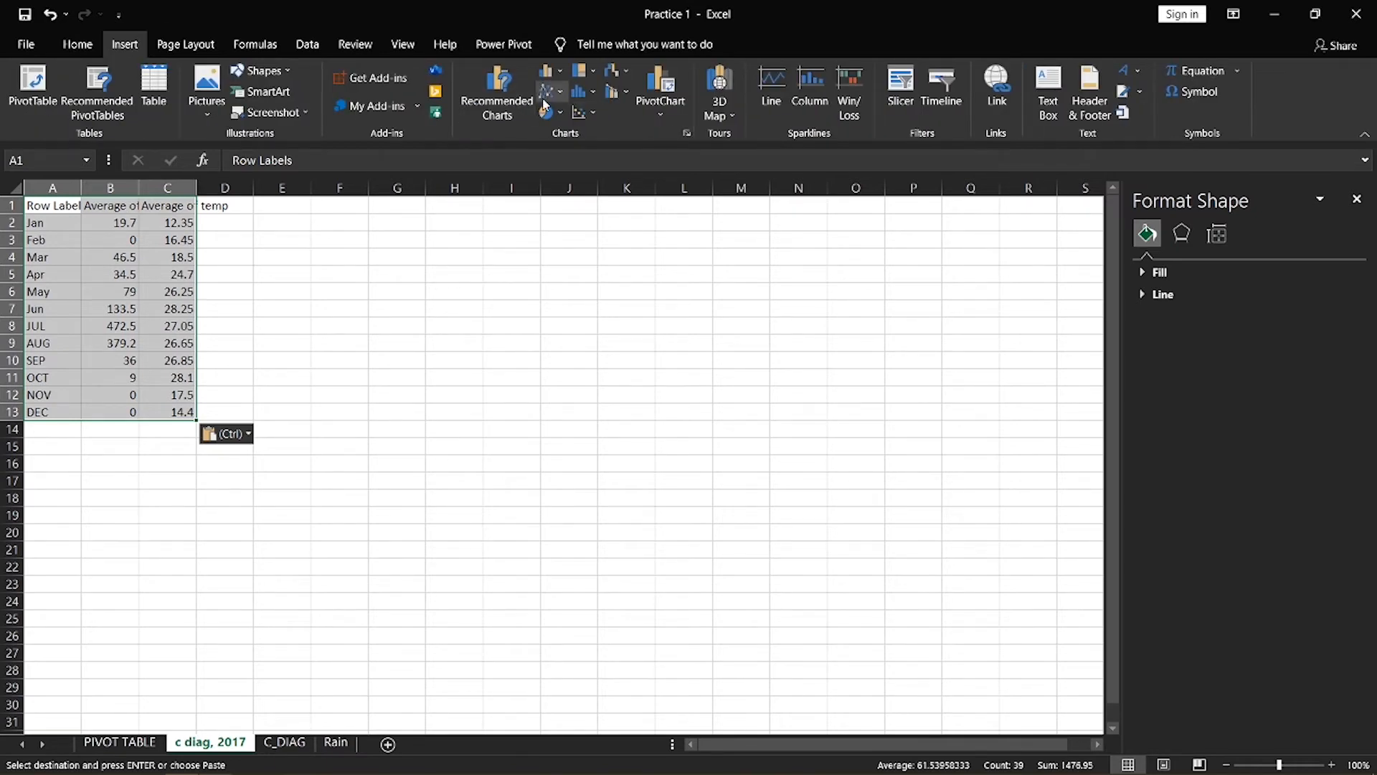
left_click(548, 71)
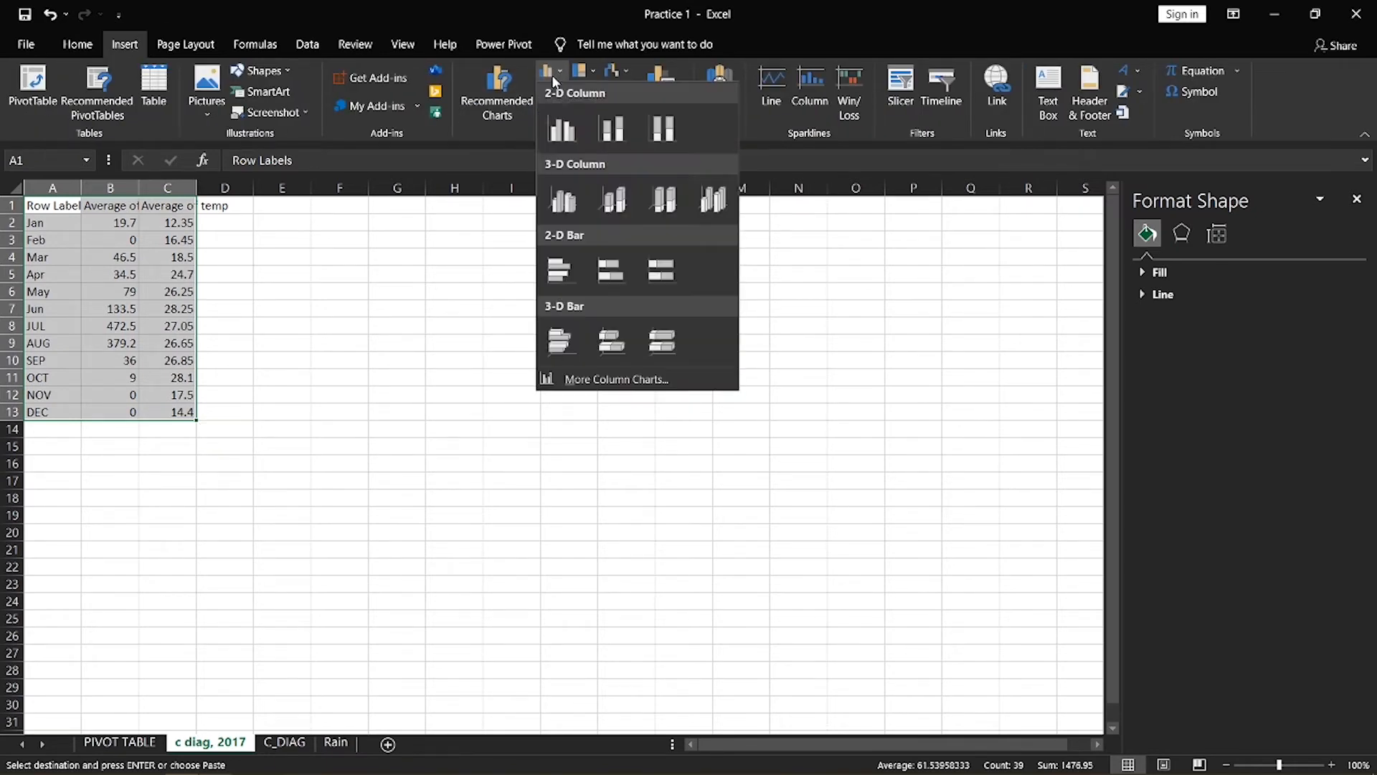
left_click(562, 131)
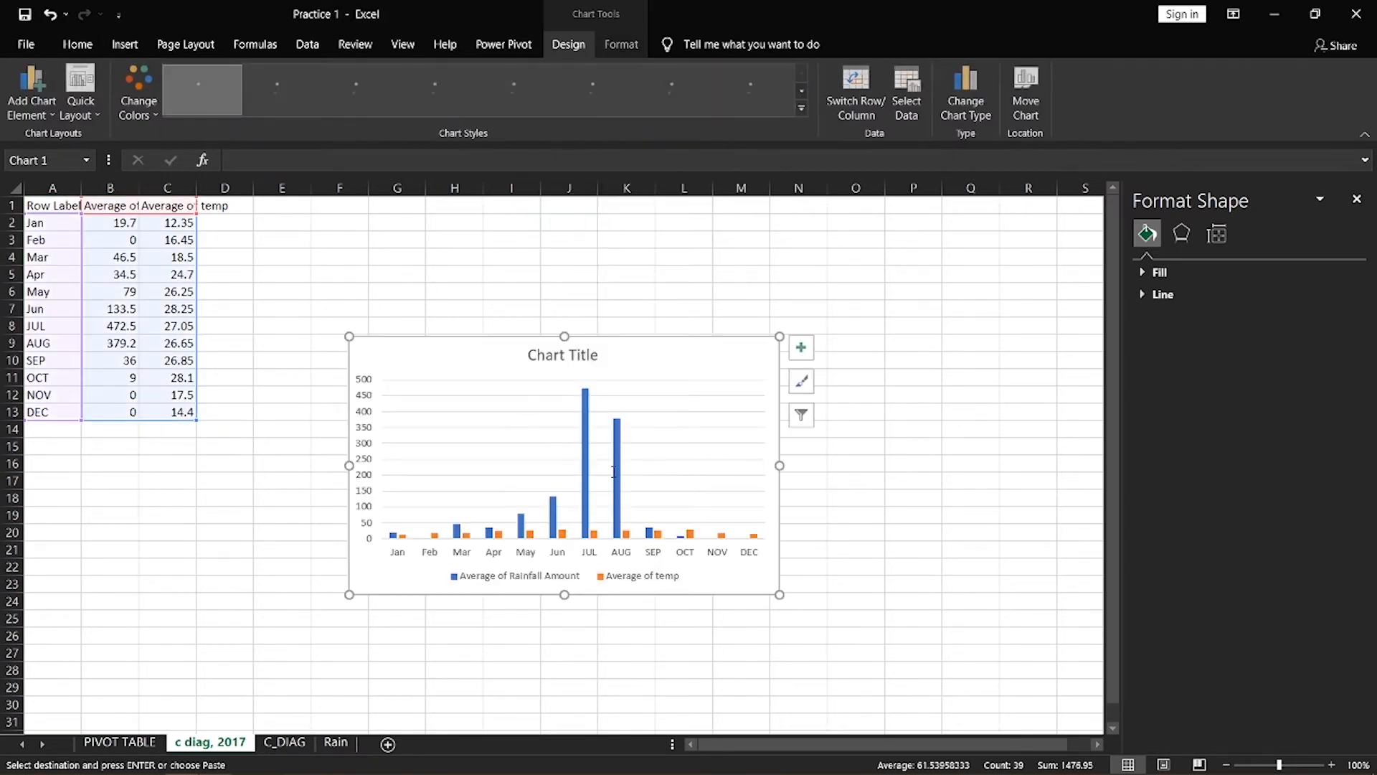
Plot the Average of temp series on the secondary axis
left_click(627, 535)
right_click(629, 538)
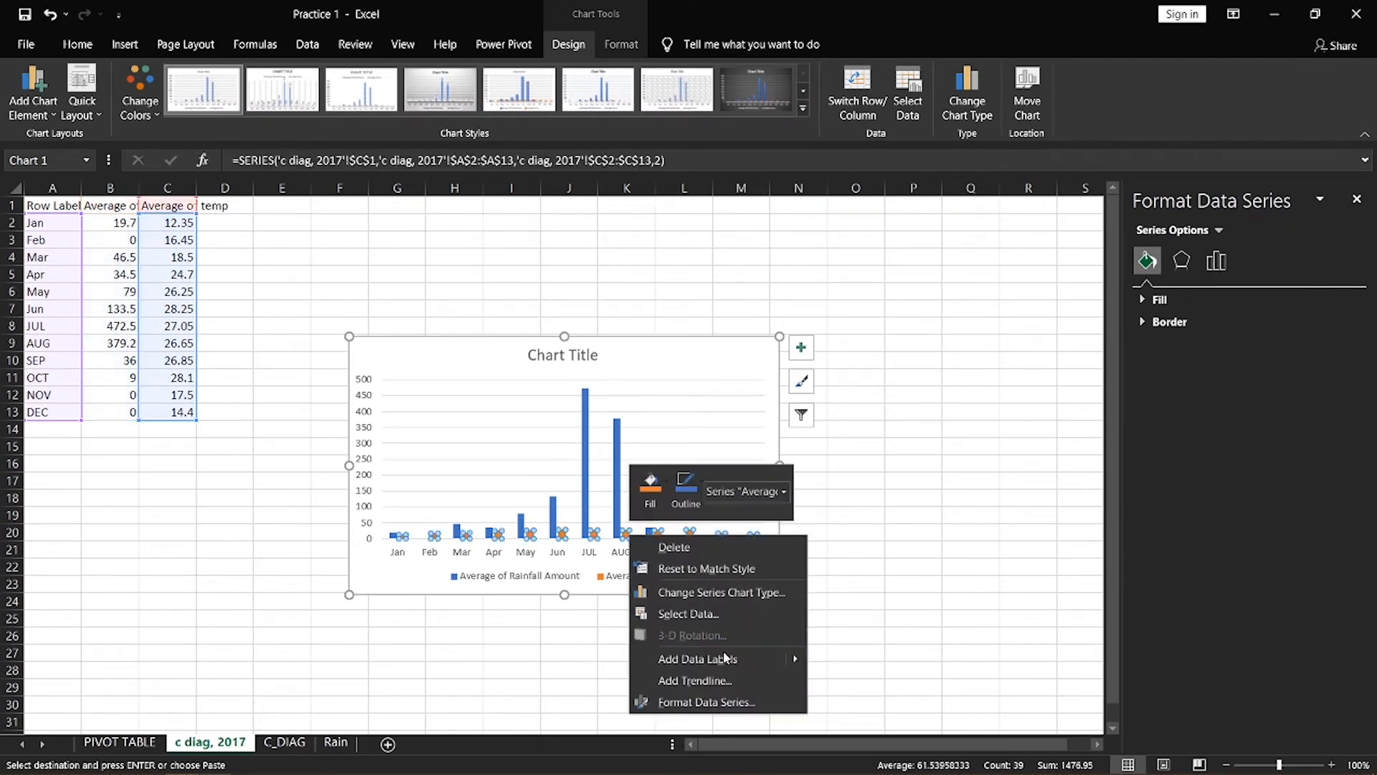
left_click(733, 702)
left_click(1204, 368)
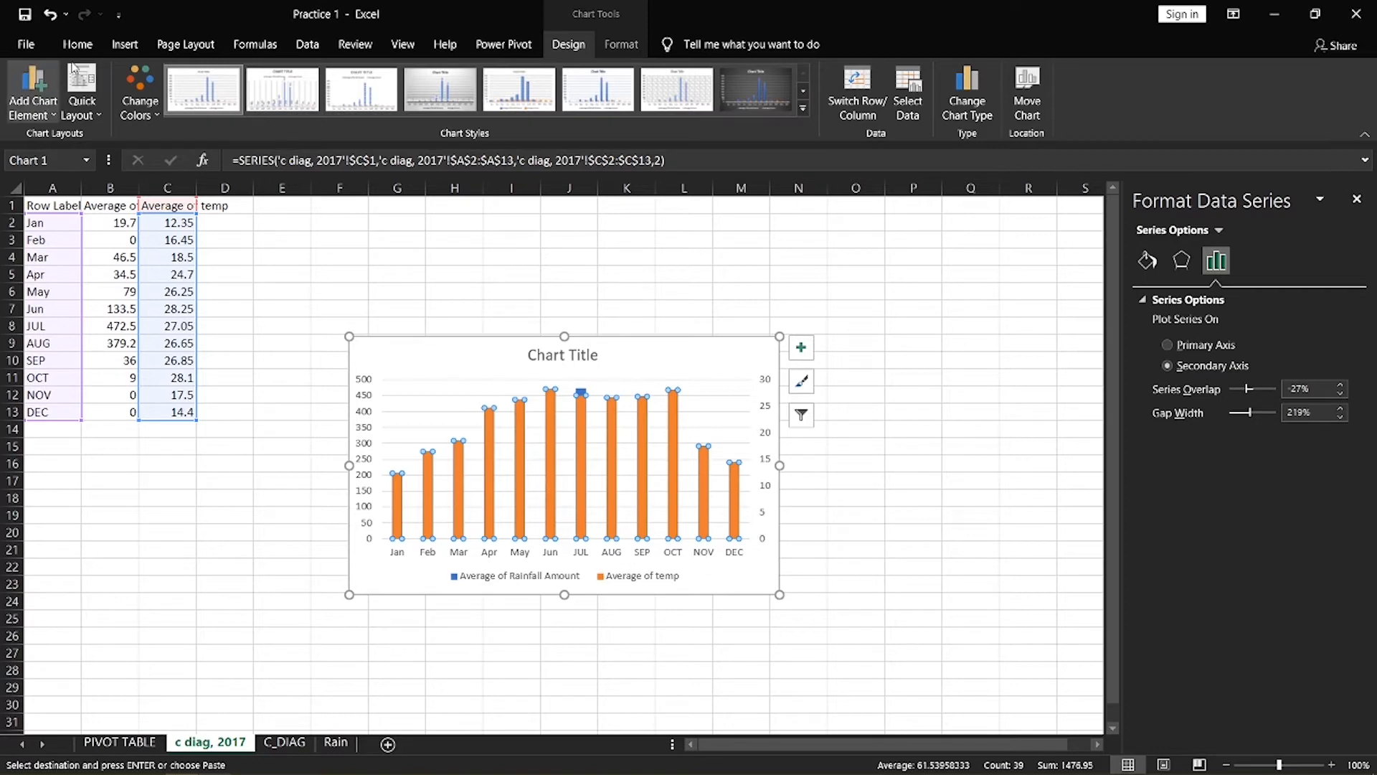
Change the Average of temp series on the 2017 chart to a 2-D line
left_click(125, 44)
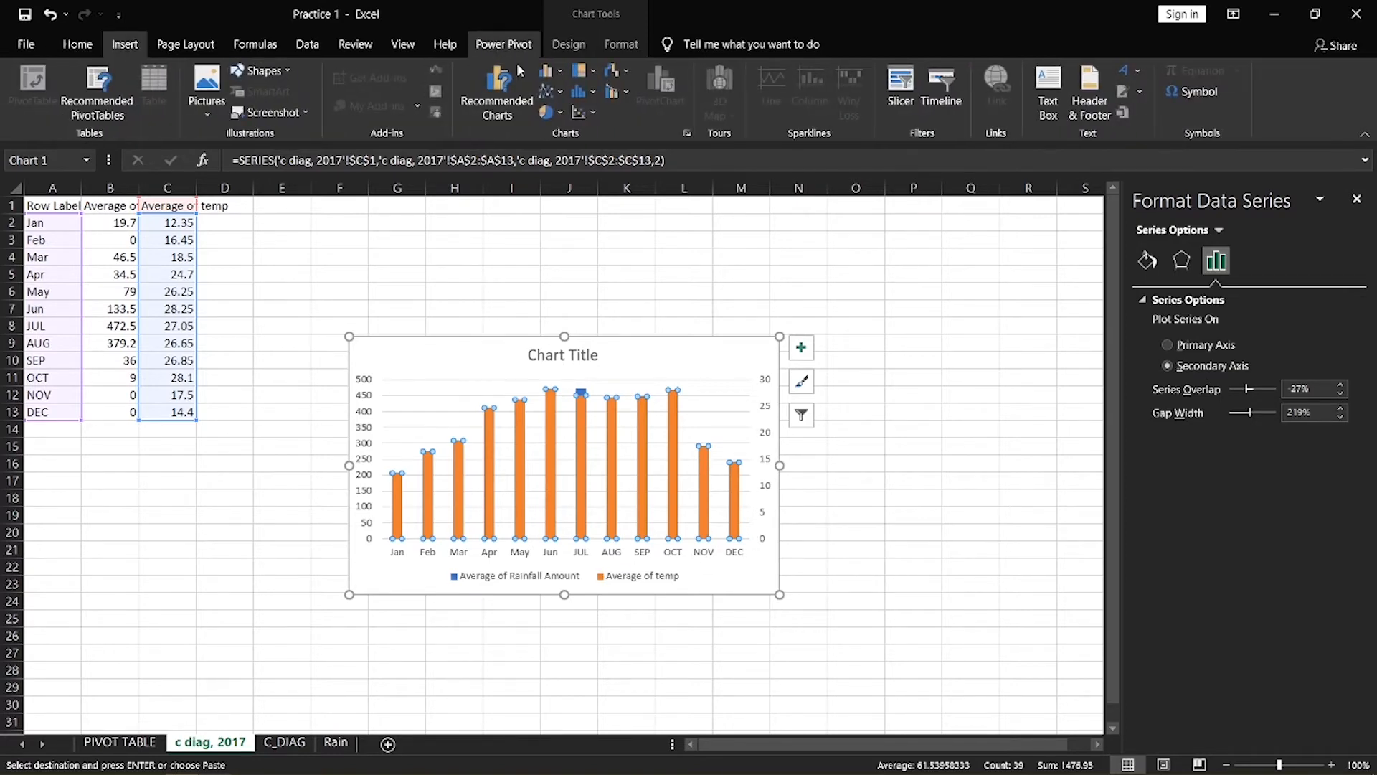
left_click(560, 91)
left_click(566, 163)
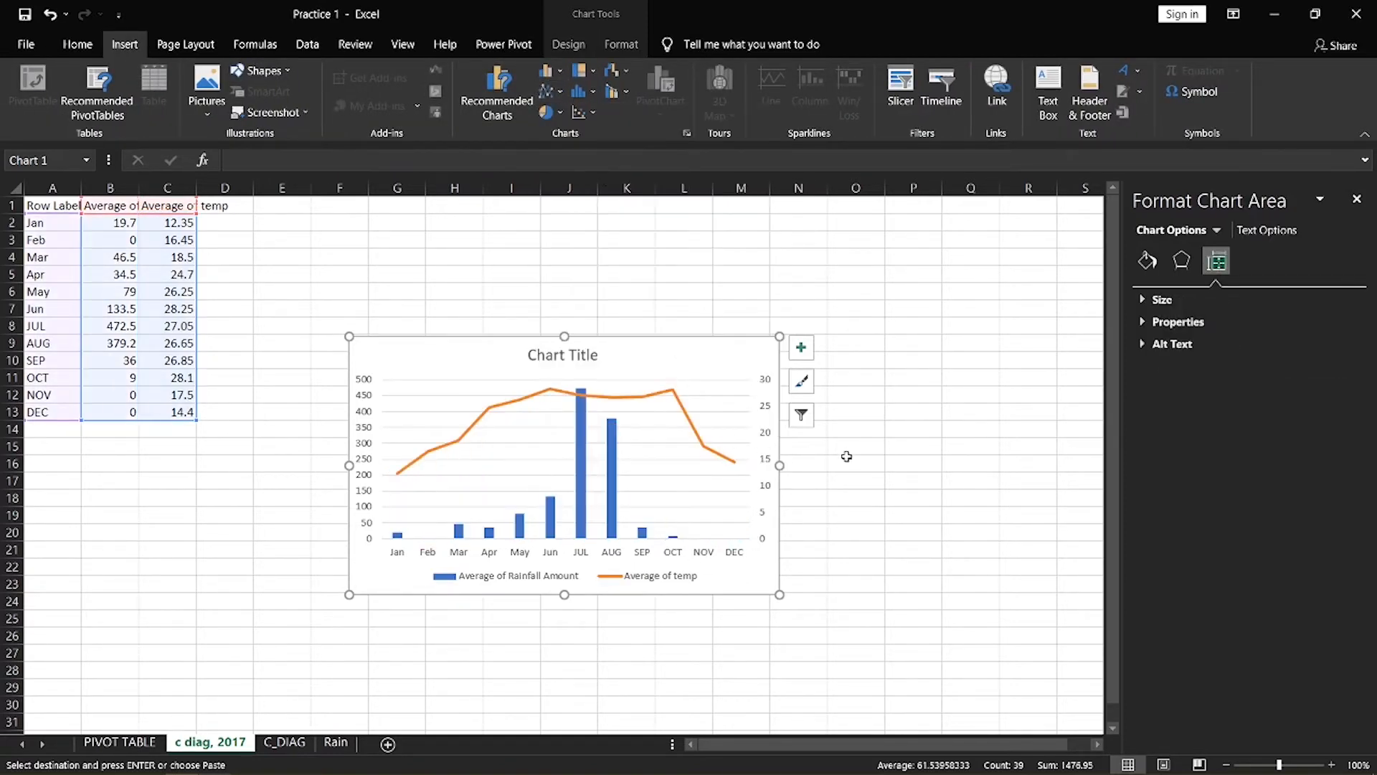
left_click(850, 462)
Set the chart title to "Climatic Diagram of Chaurjhari, 2017"
left_click(541, 356)
left_click(560, 356)
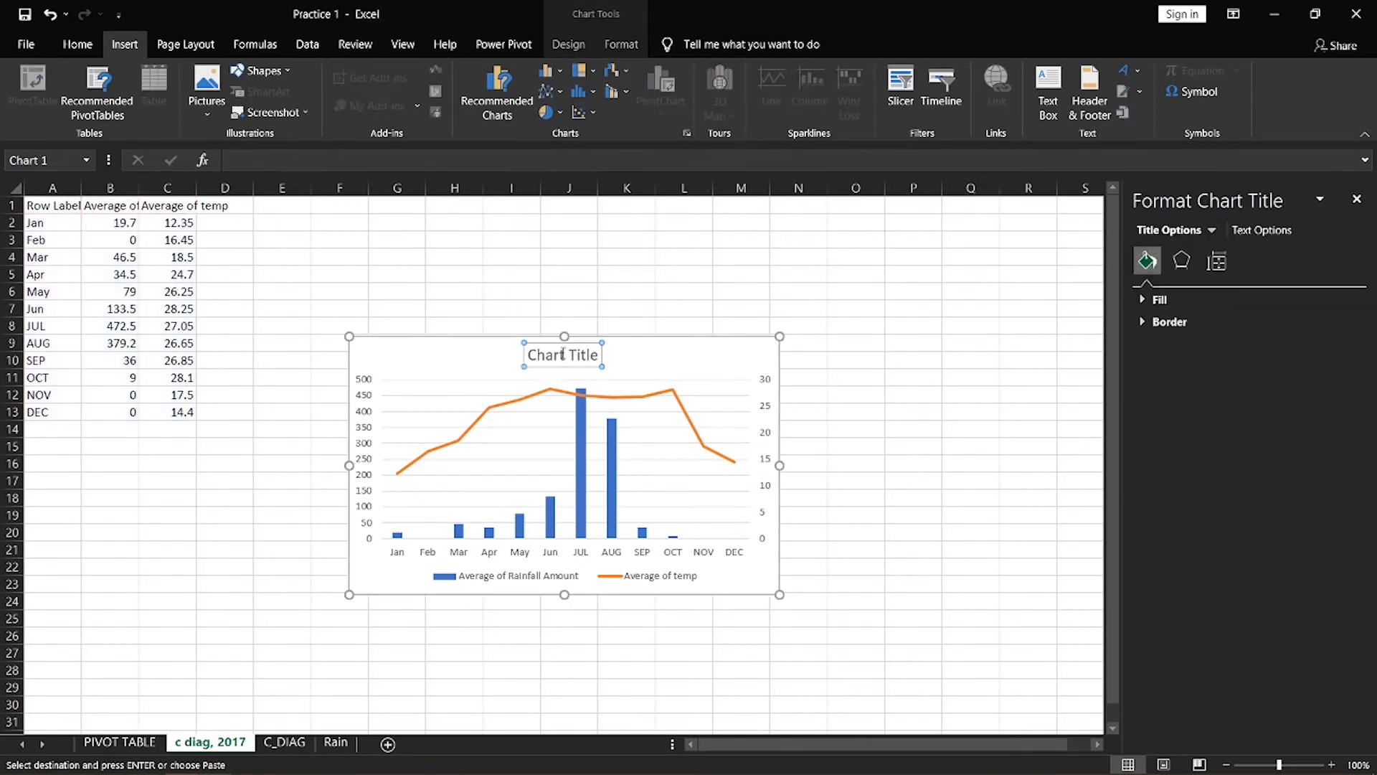
triple_click(591, 360)
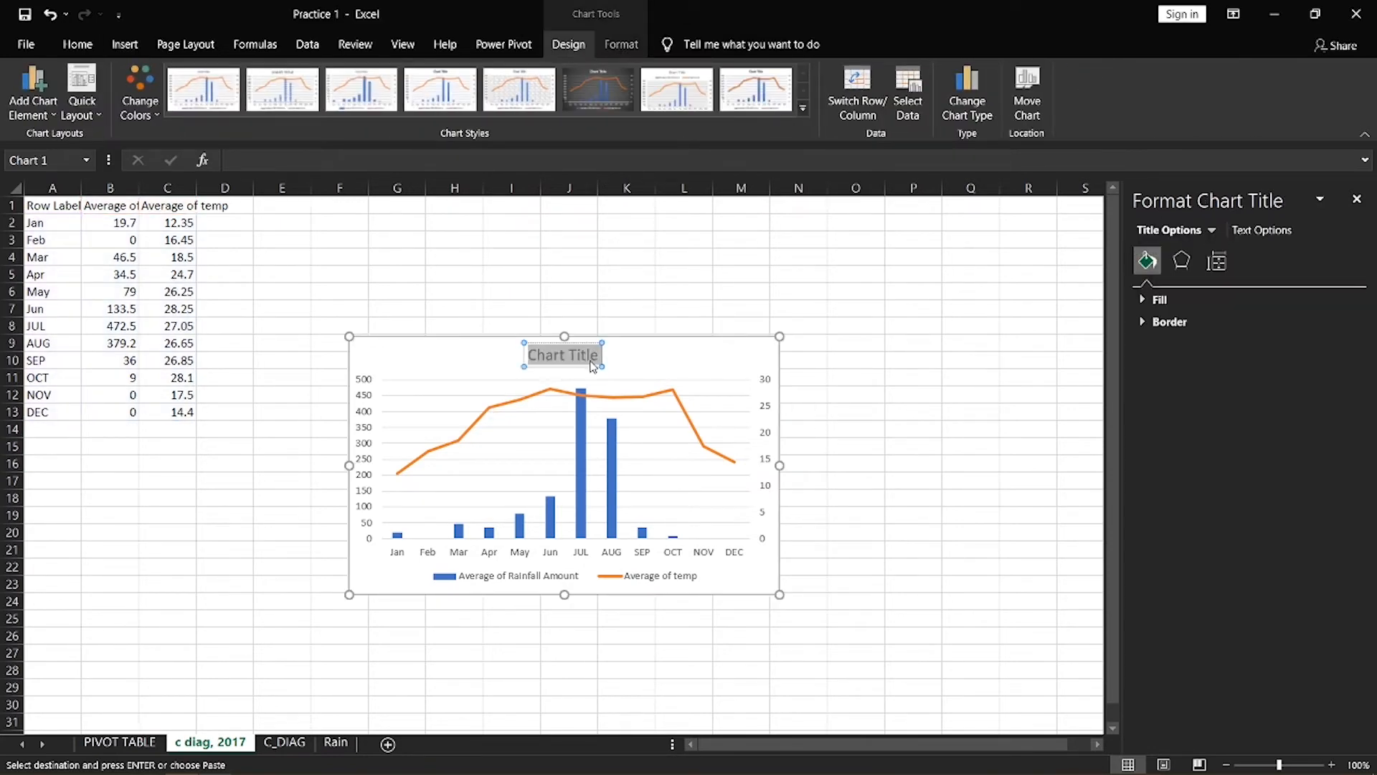
type("C")
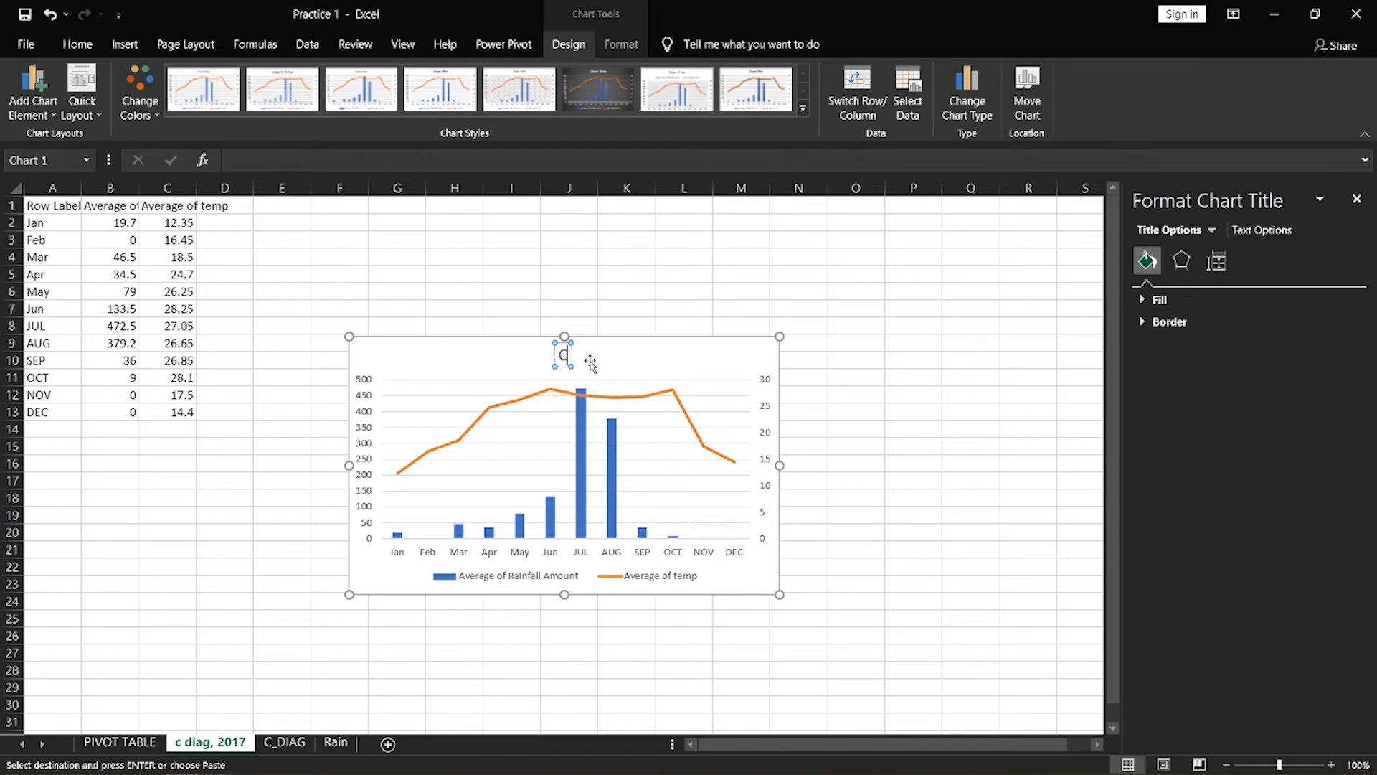
type("limatic D")
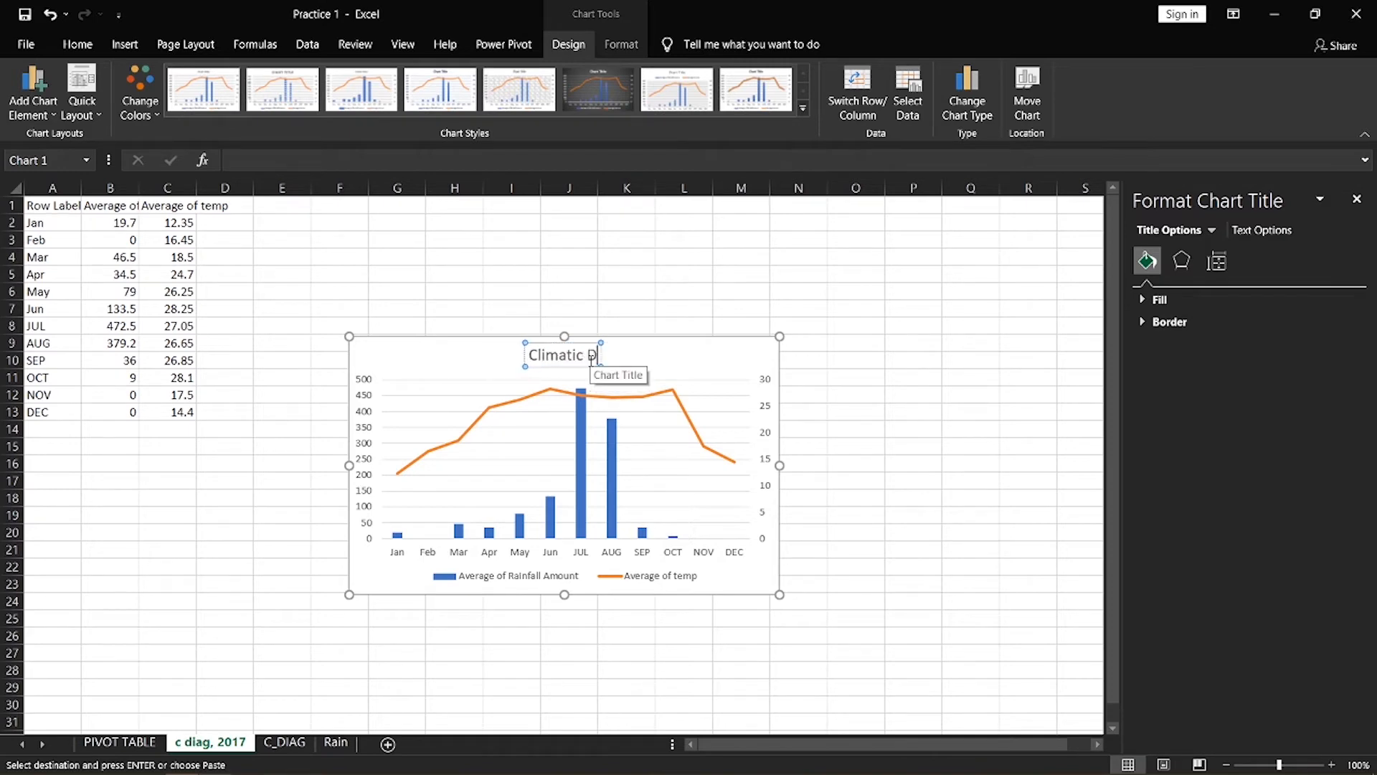
type("iagram of")
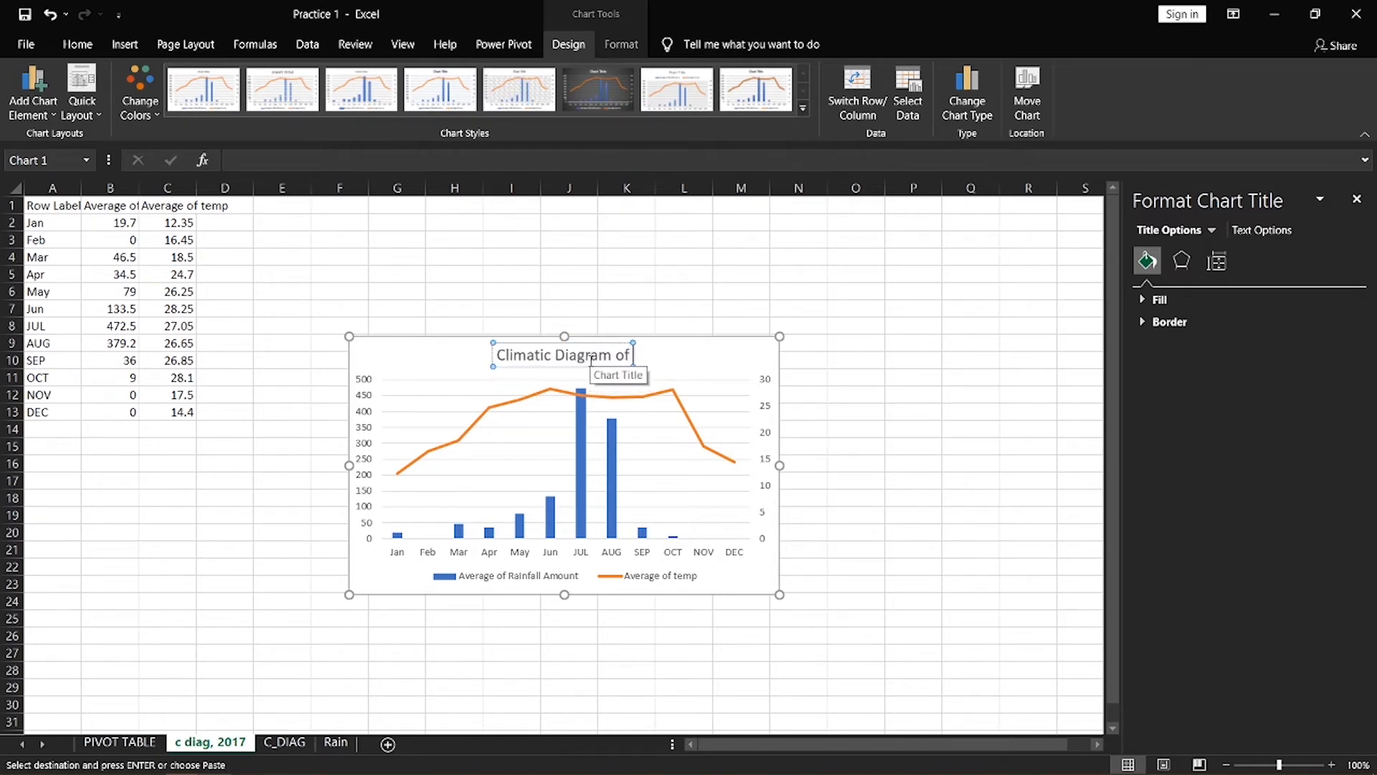
type(" Chaurjhae")
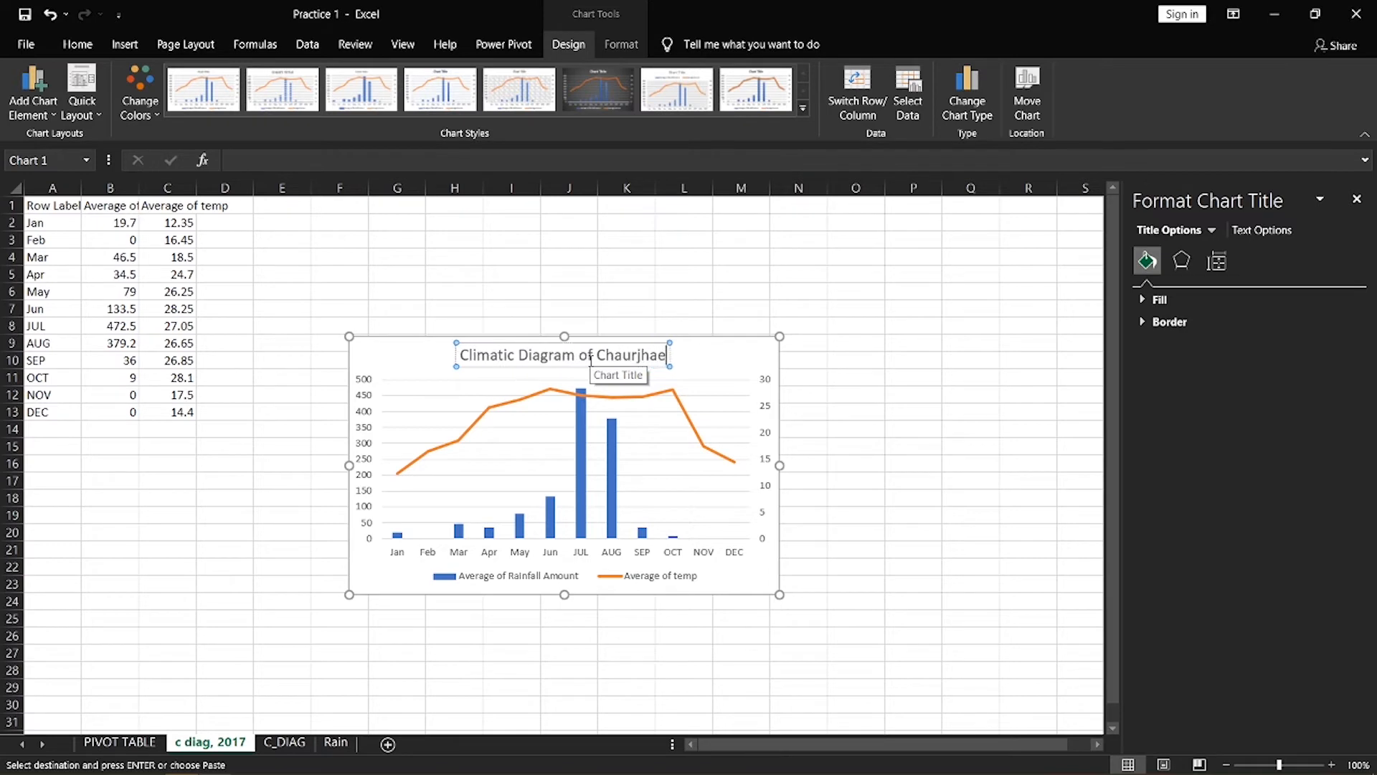
key("BackSpace")
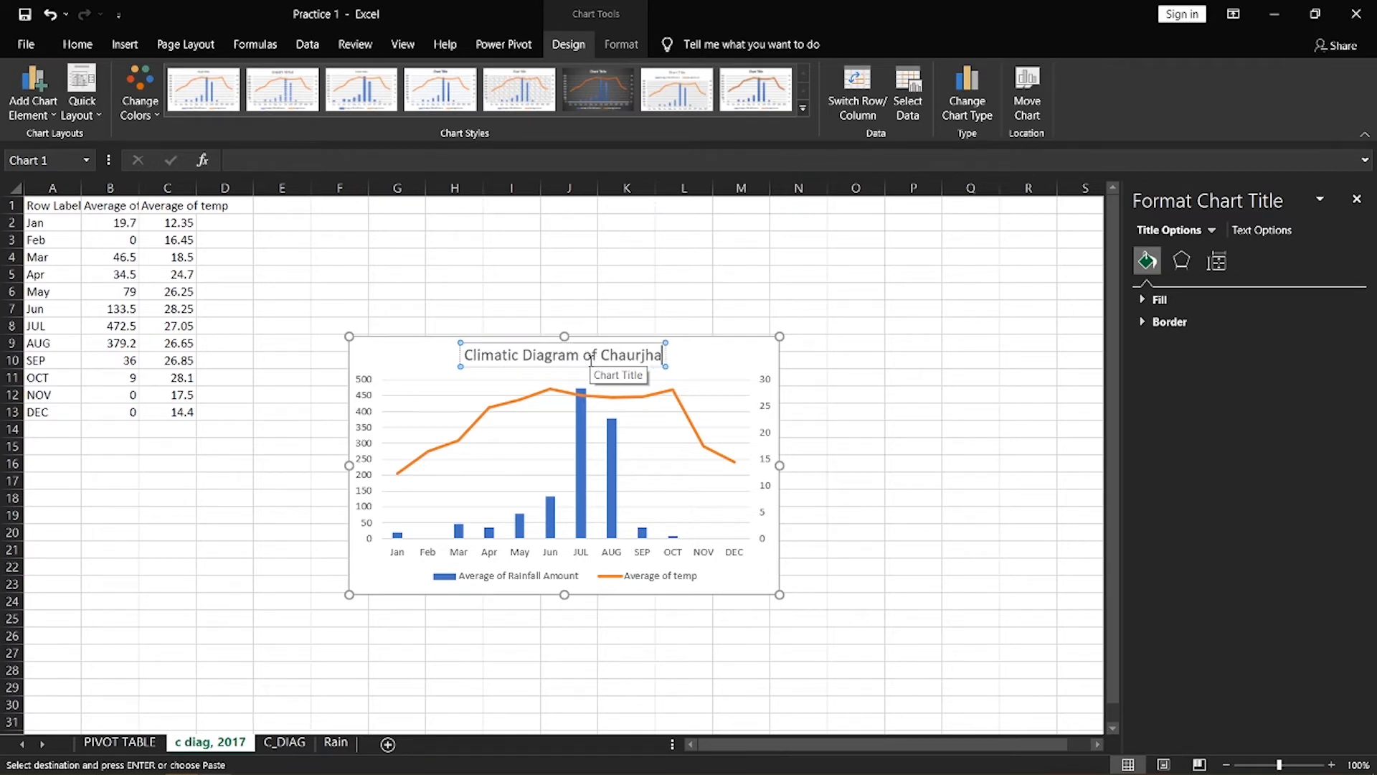
type("ri, 2017")
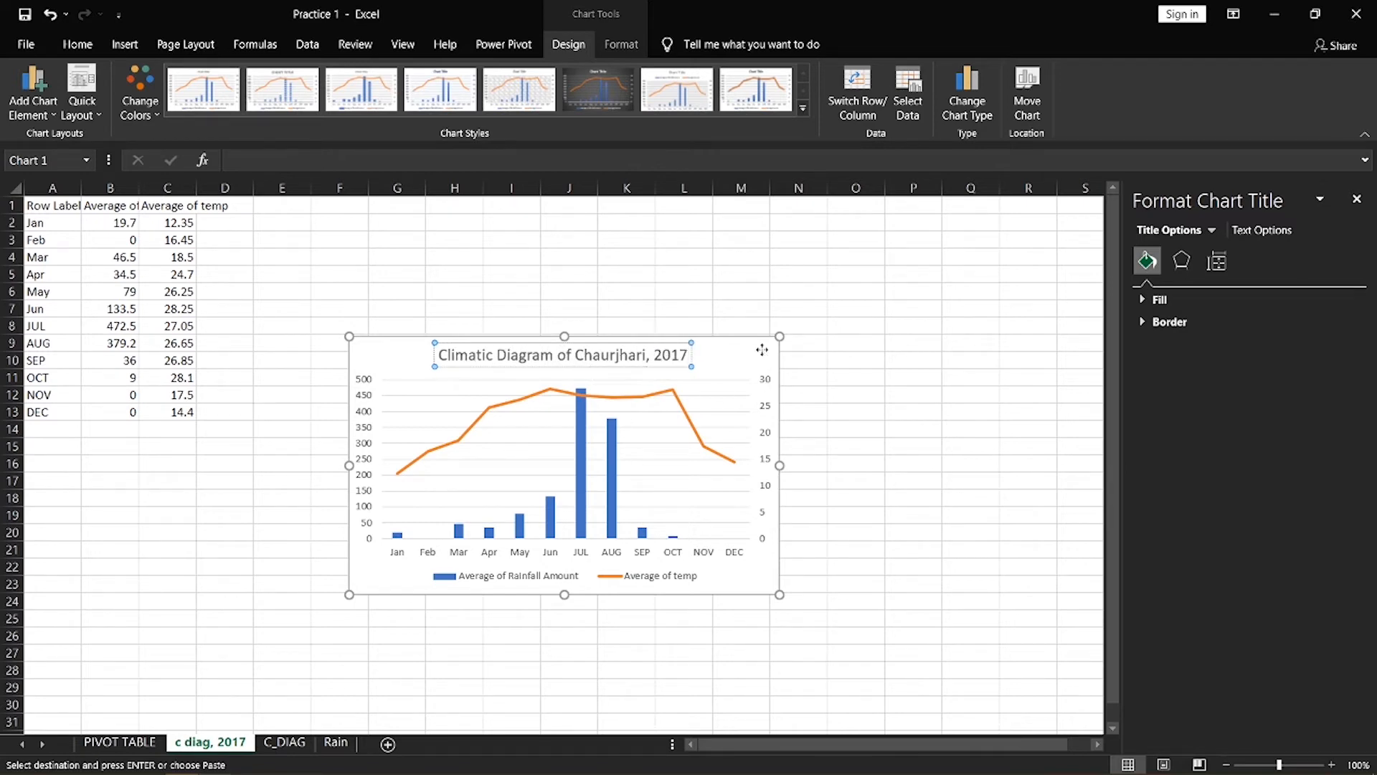
Add axis titles to the 2017 chart and set the primary vertical axis title to "Precipitation (mm)"
left_click(682, 439)
left_click(801, 348)
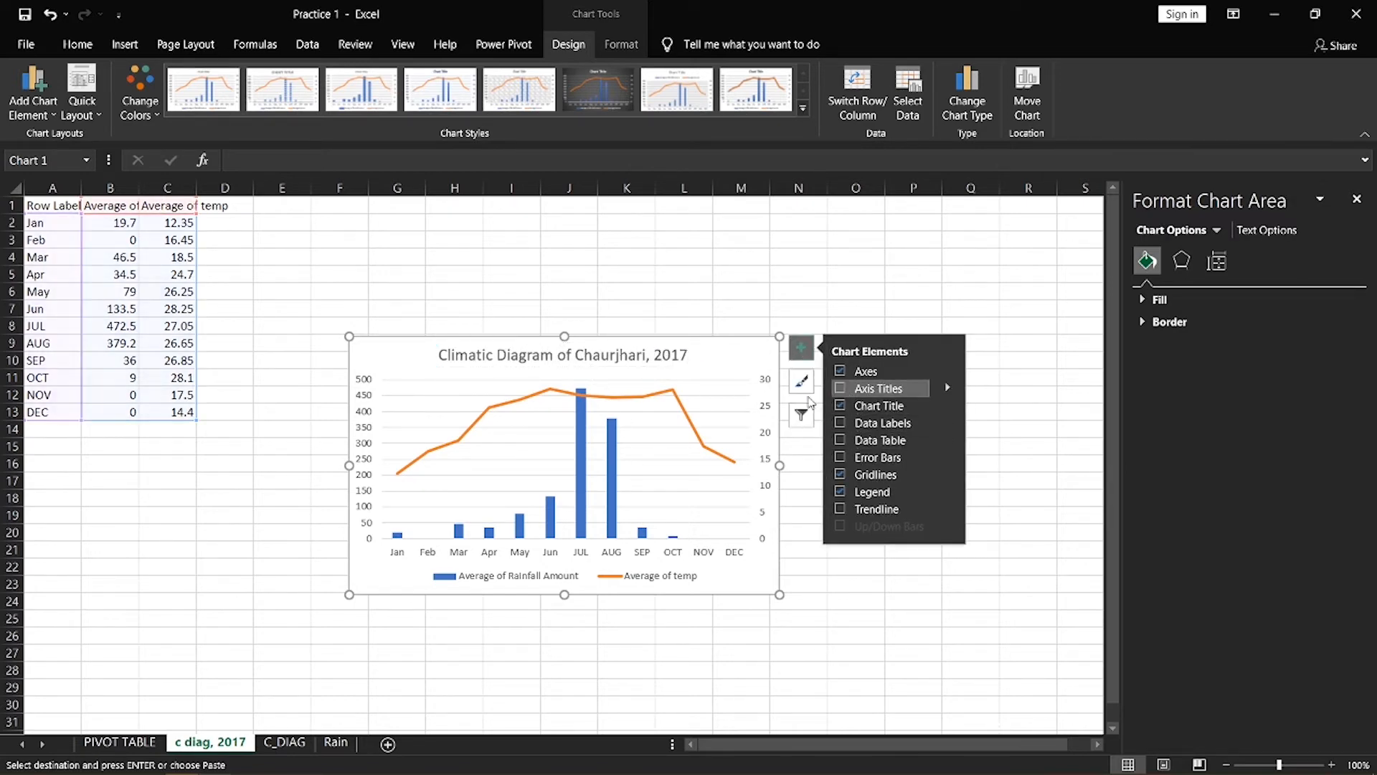
left_click(846, 388)
left_click(372, 443)
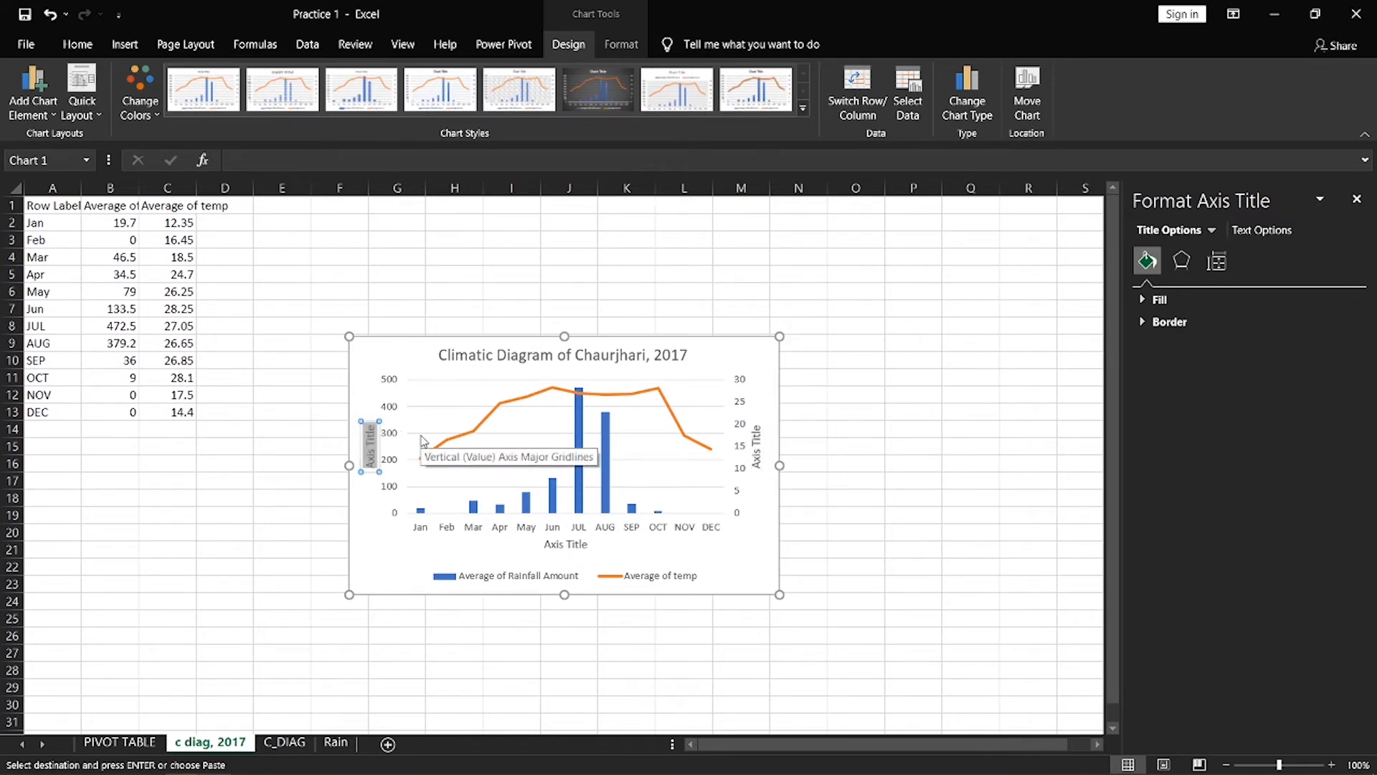
type("Precipi")
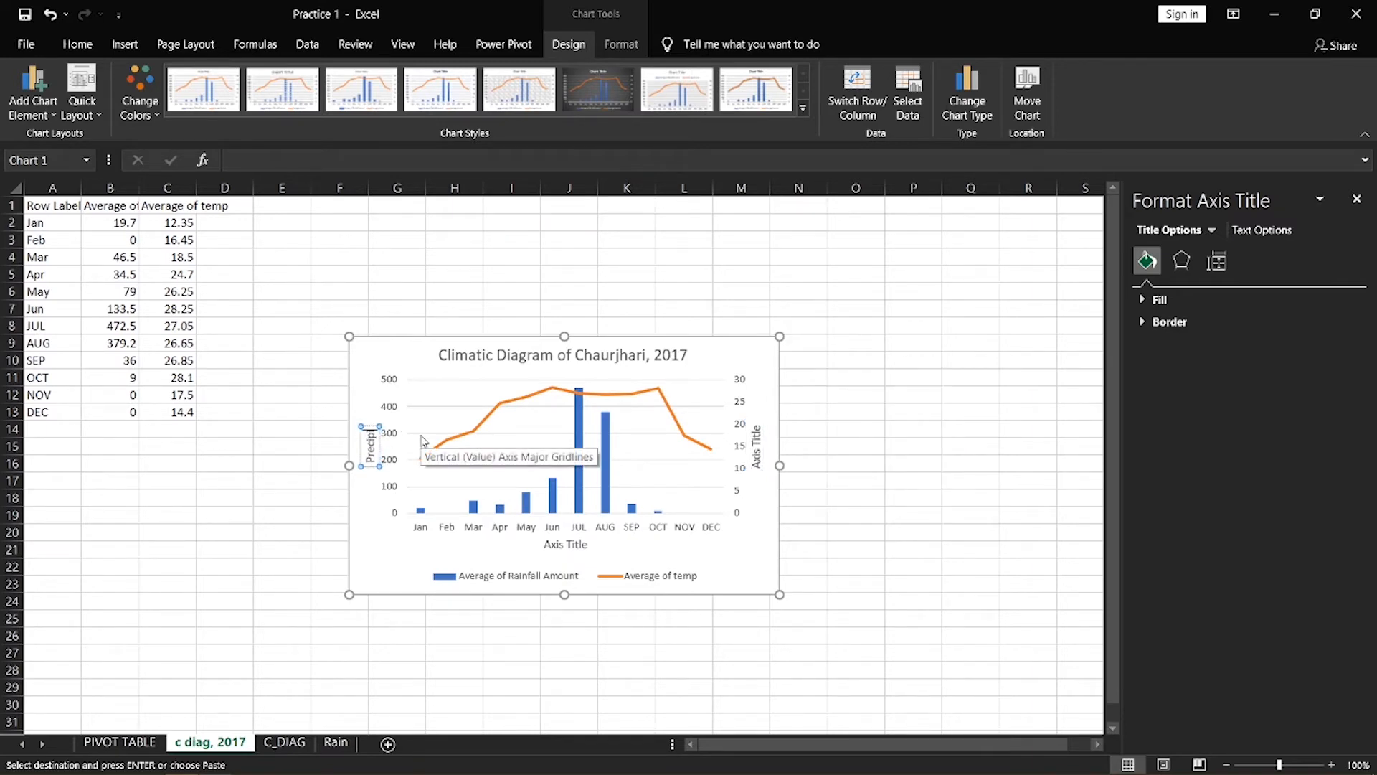
type("tation (mm)")
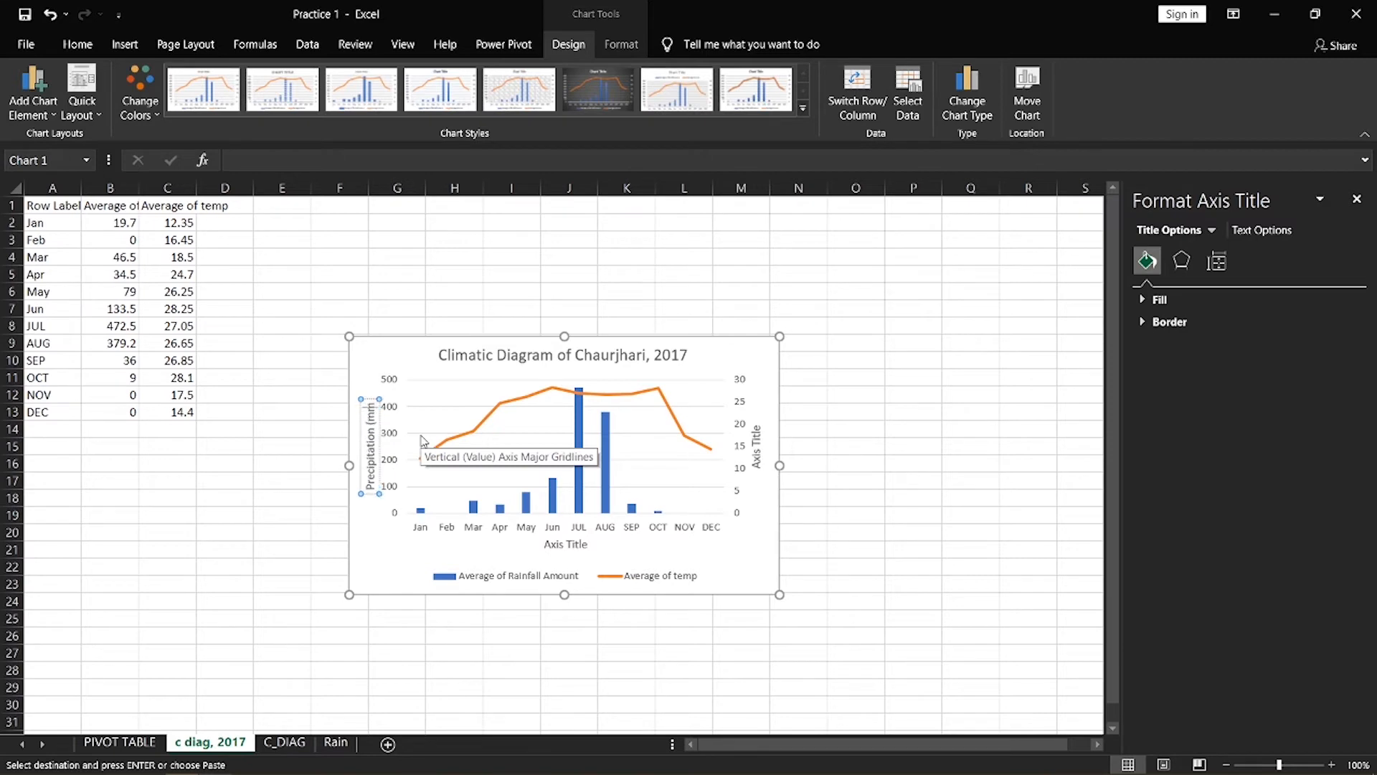
Set the horizontal axis title of the 2017 chart to "Months"
left_click(577, 545)
left_click(576, 545)
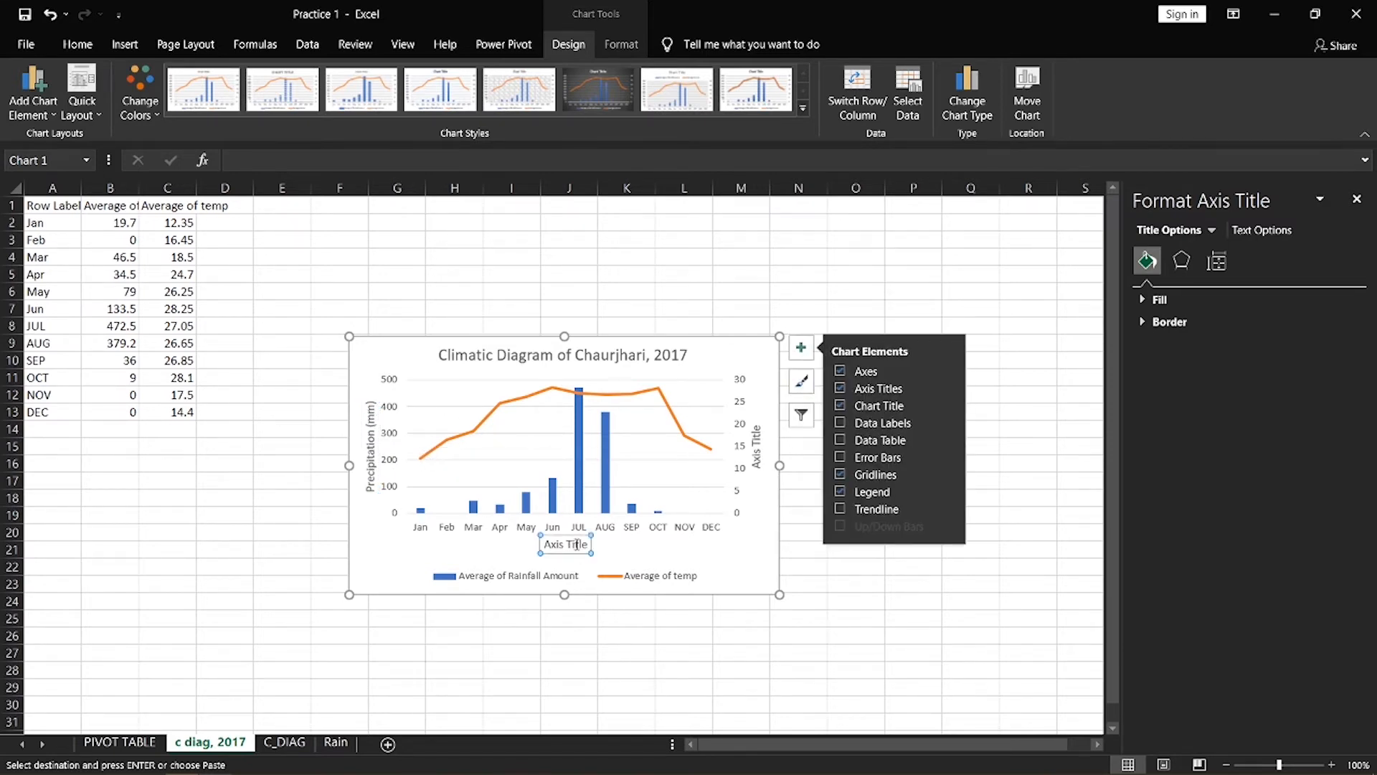
triple_click(576, 545)
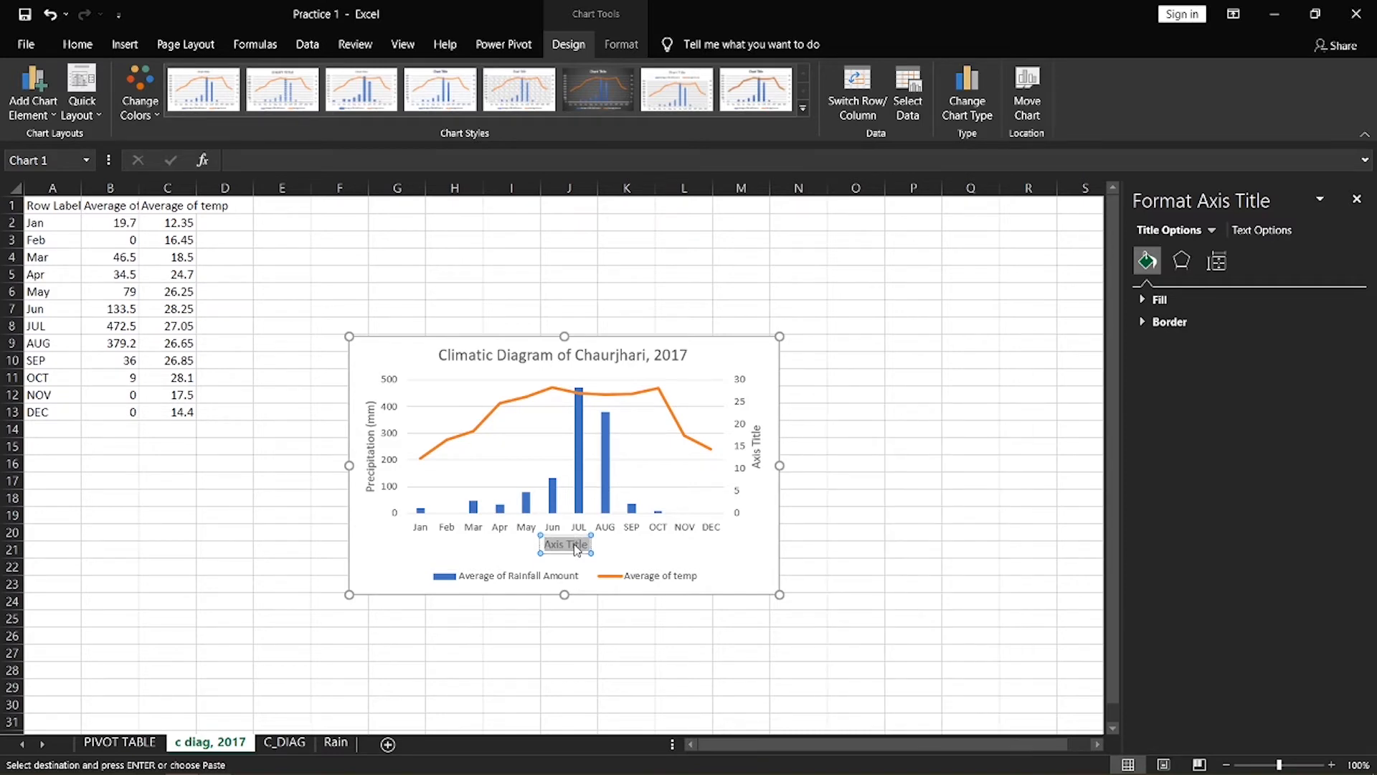
type("Months")
Set the secondary vertical axis title to "Temperature (0C)" with the 0 in superscript as a degree sign
left_click(760, 449)
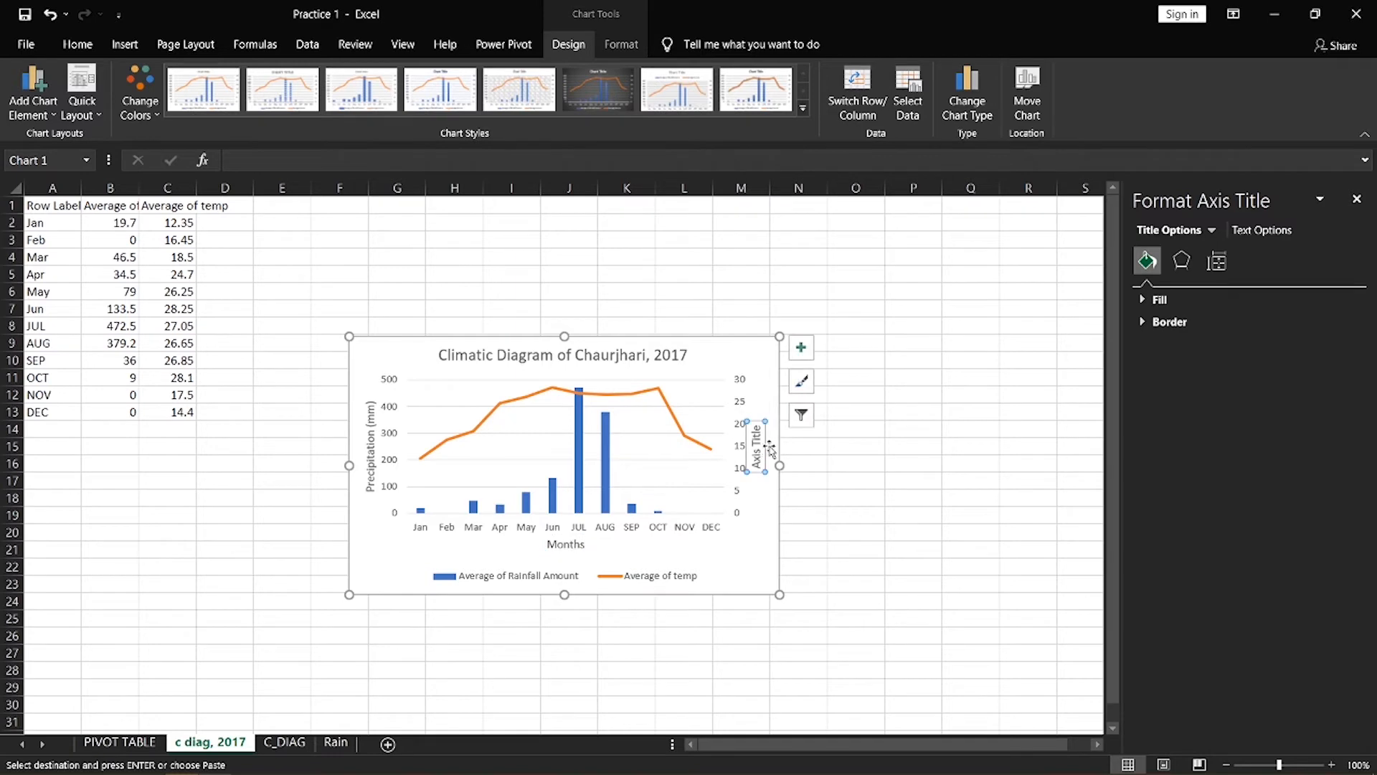
double_click(757, 435)
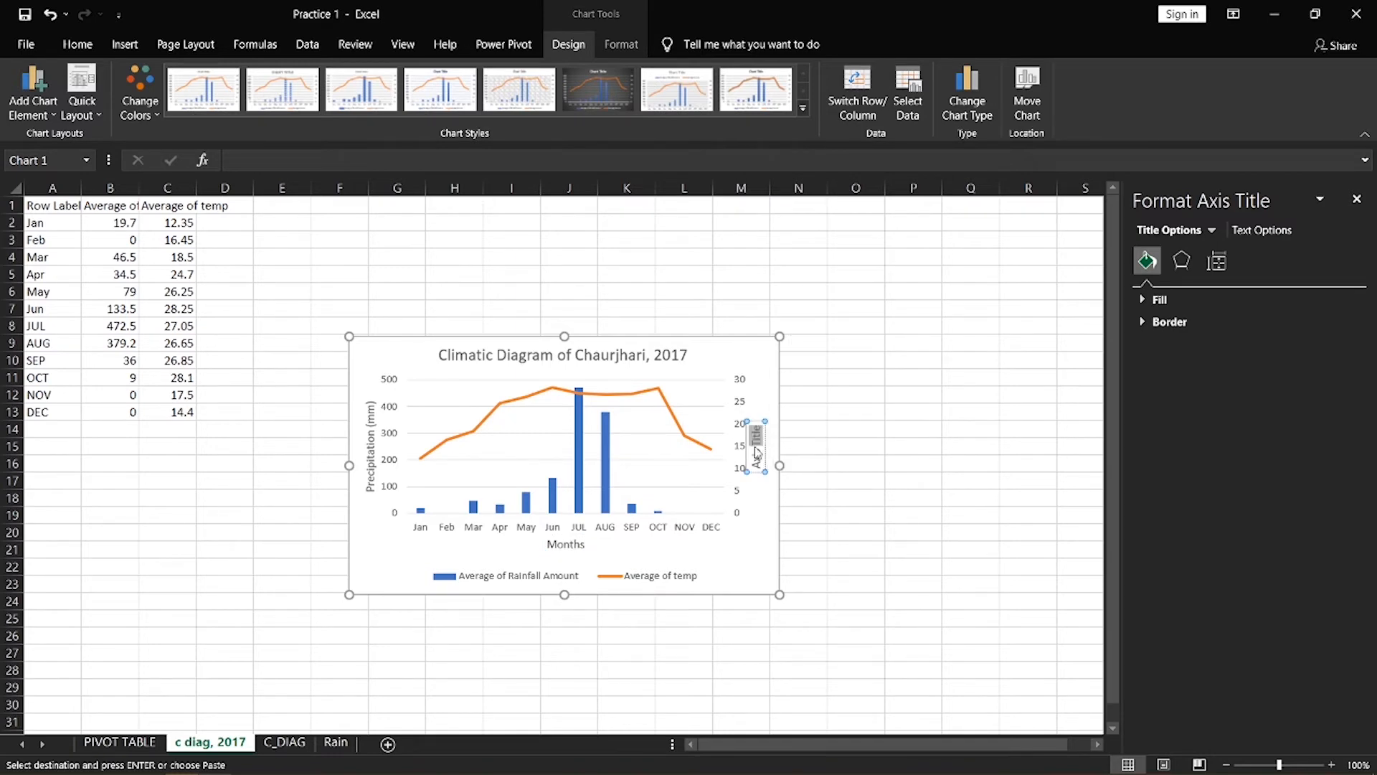
key("ctrl+a")
type("Temp")
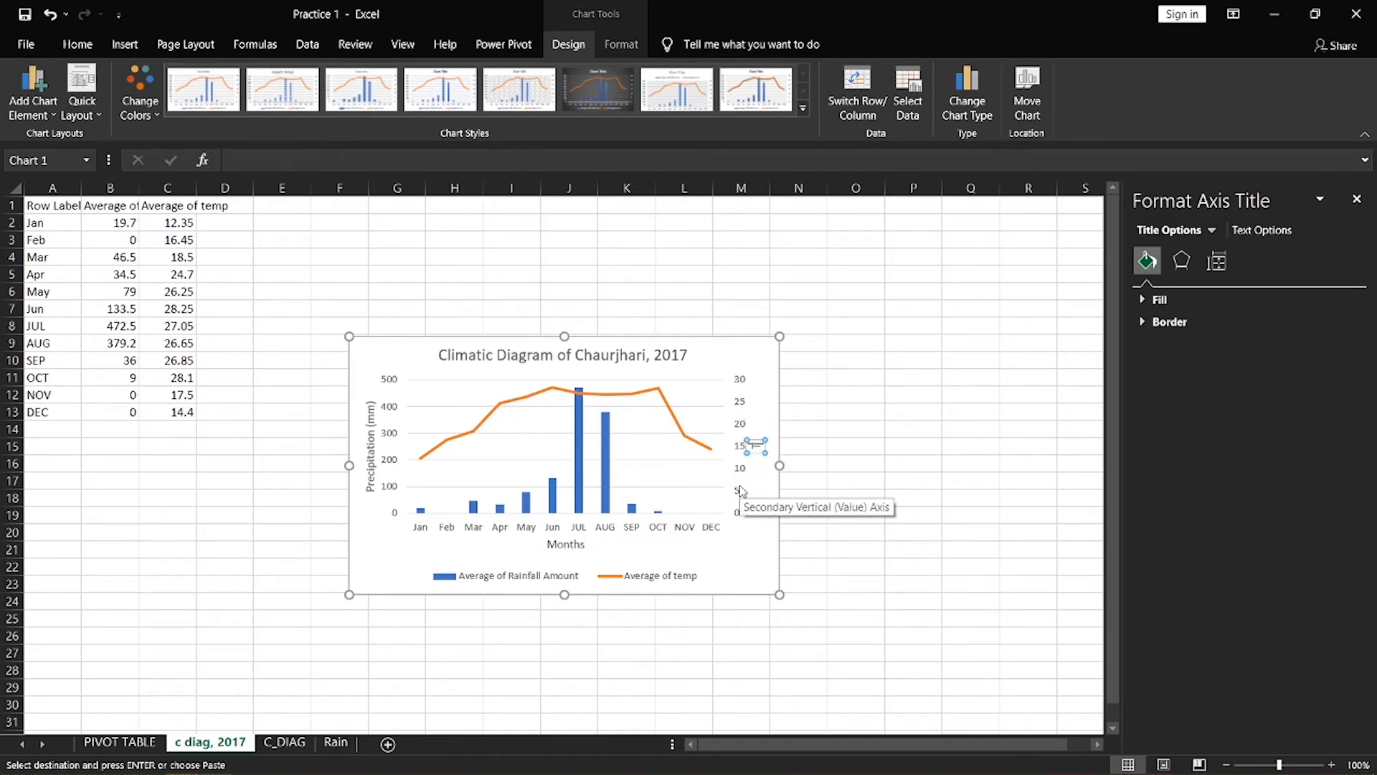
type("erature")
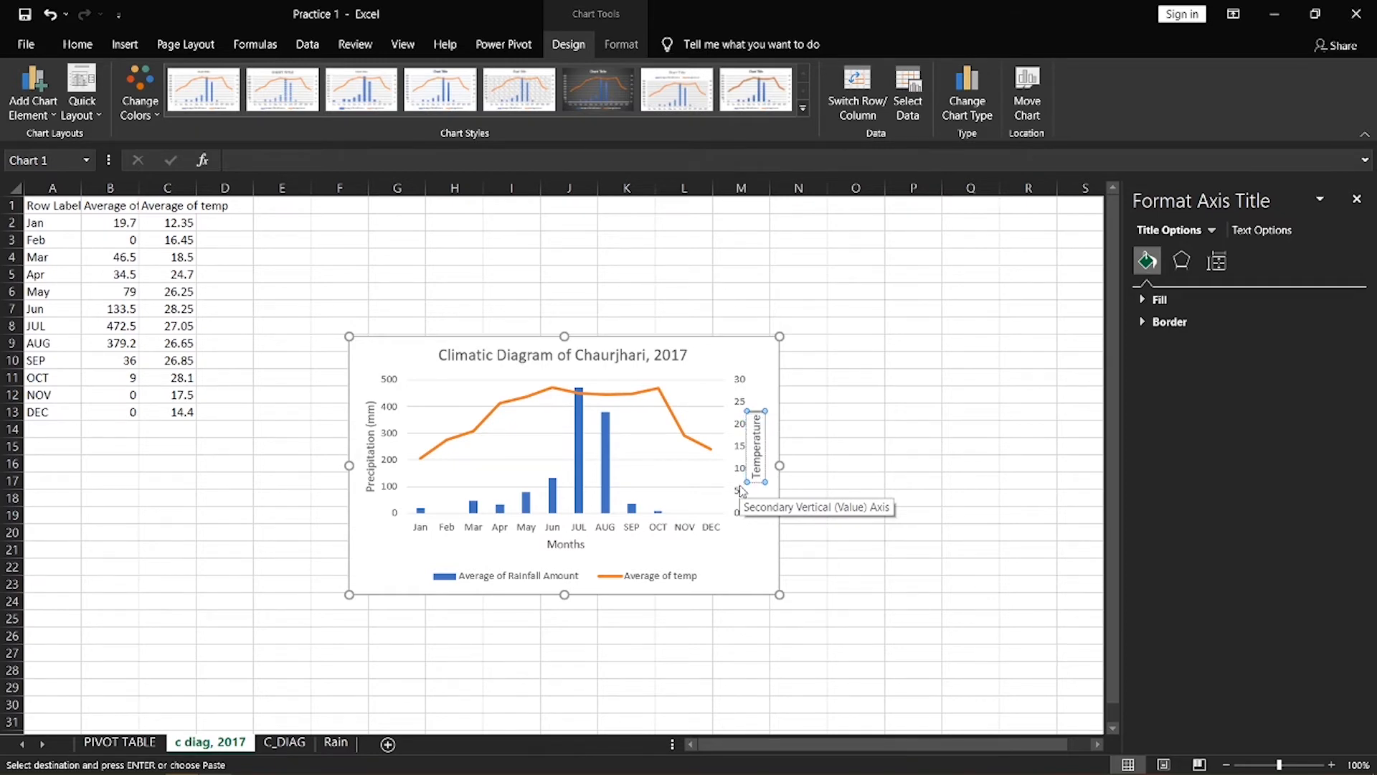
type(" (0C)")
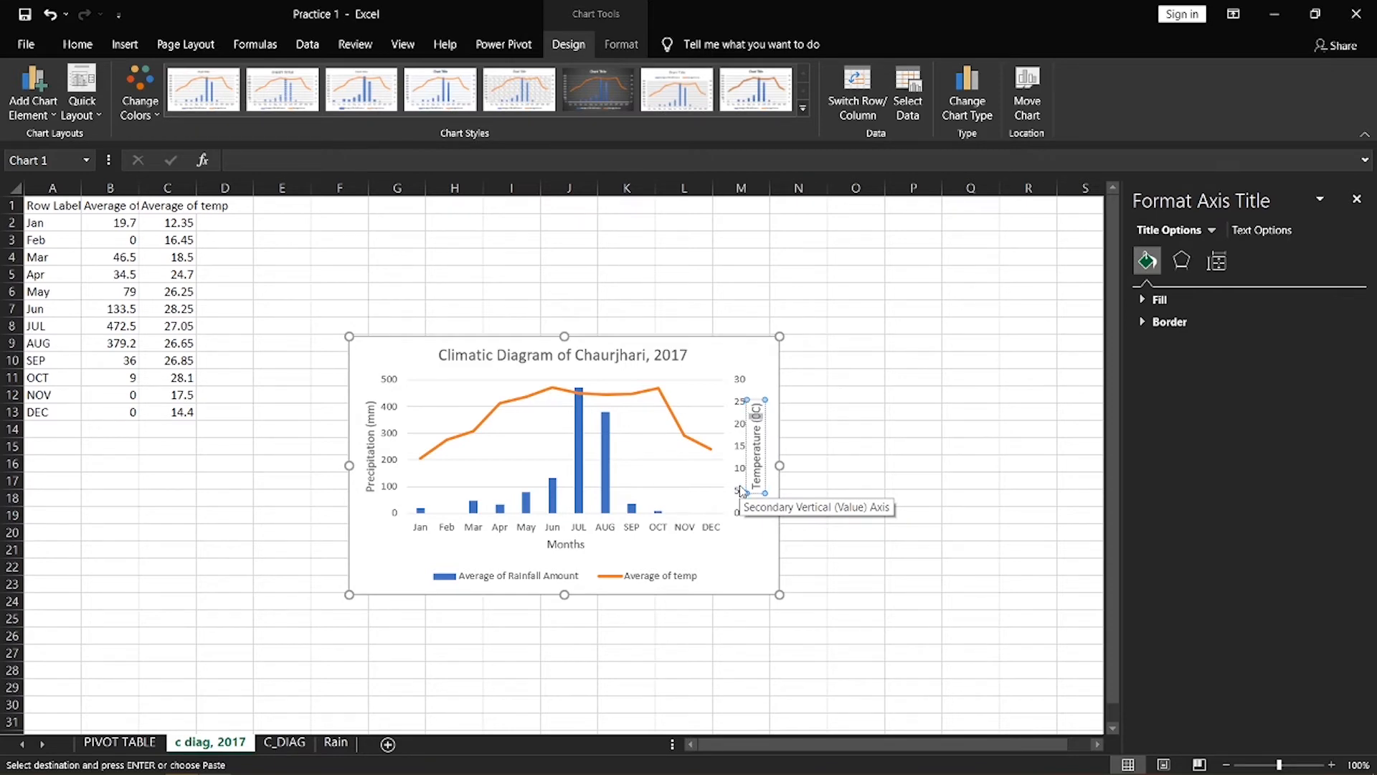
left_click(907, 452)
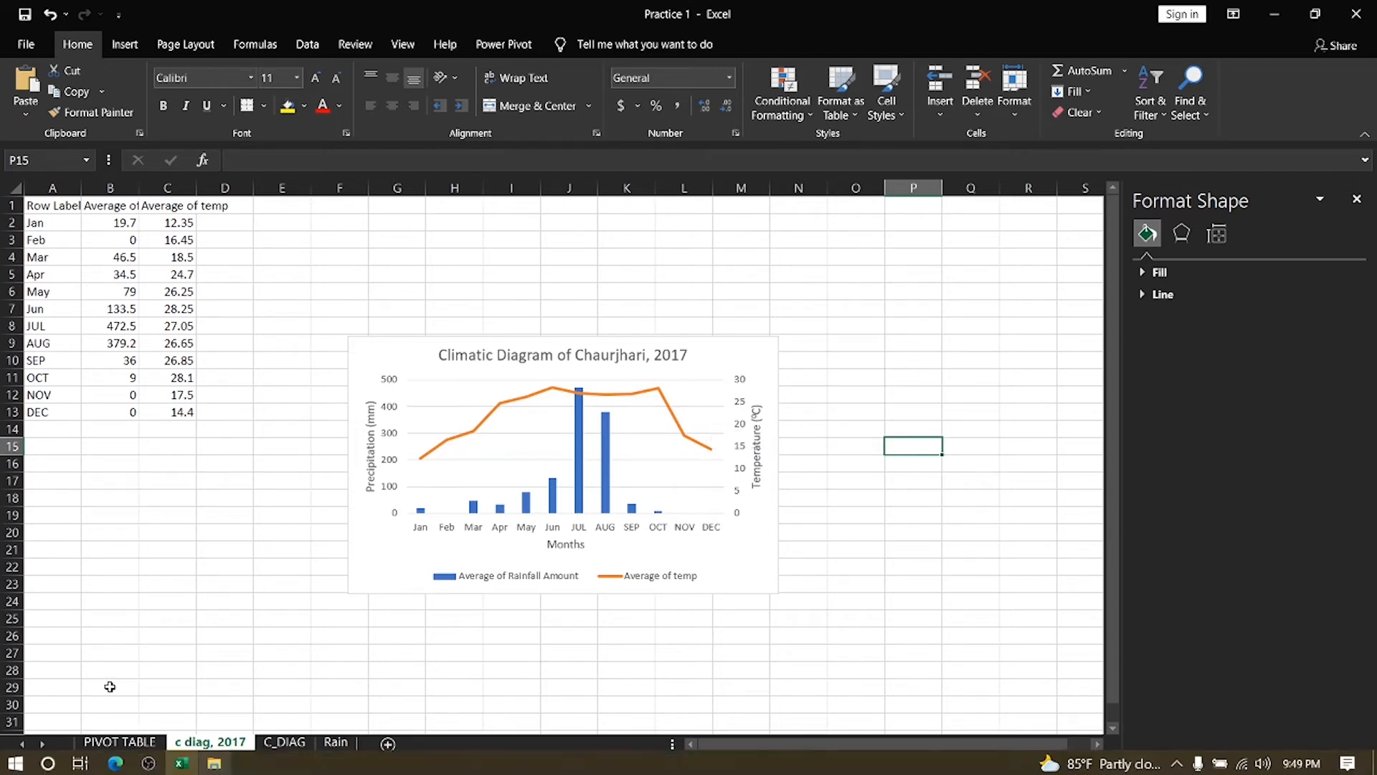
On the PIVOT TABLE sheet, remove the Rainfall Amount and Month fields and move Year from the filters to the rows
left_click(127, 744)
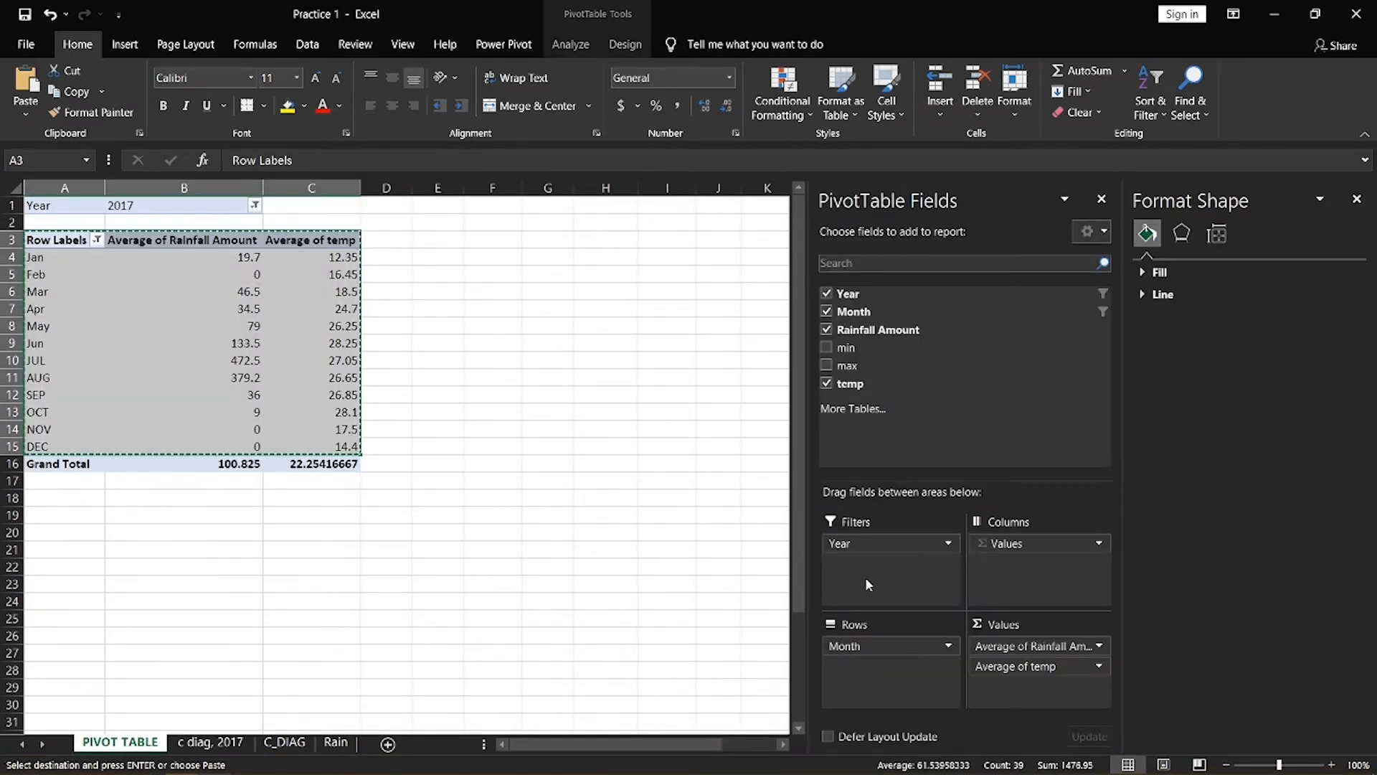
left_click(1099, 647)
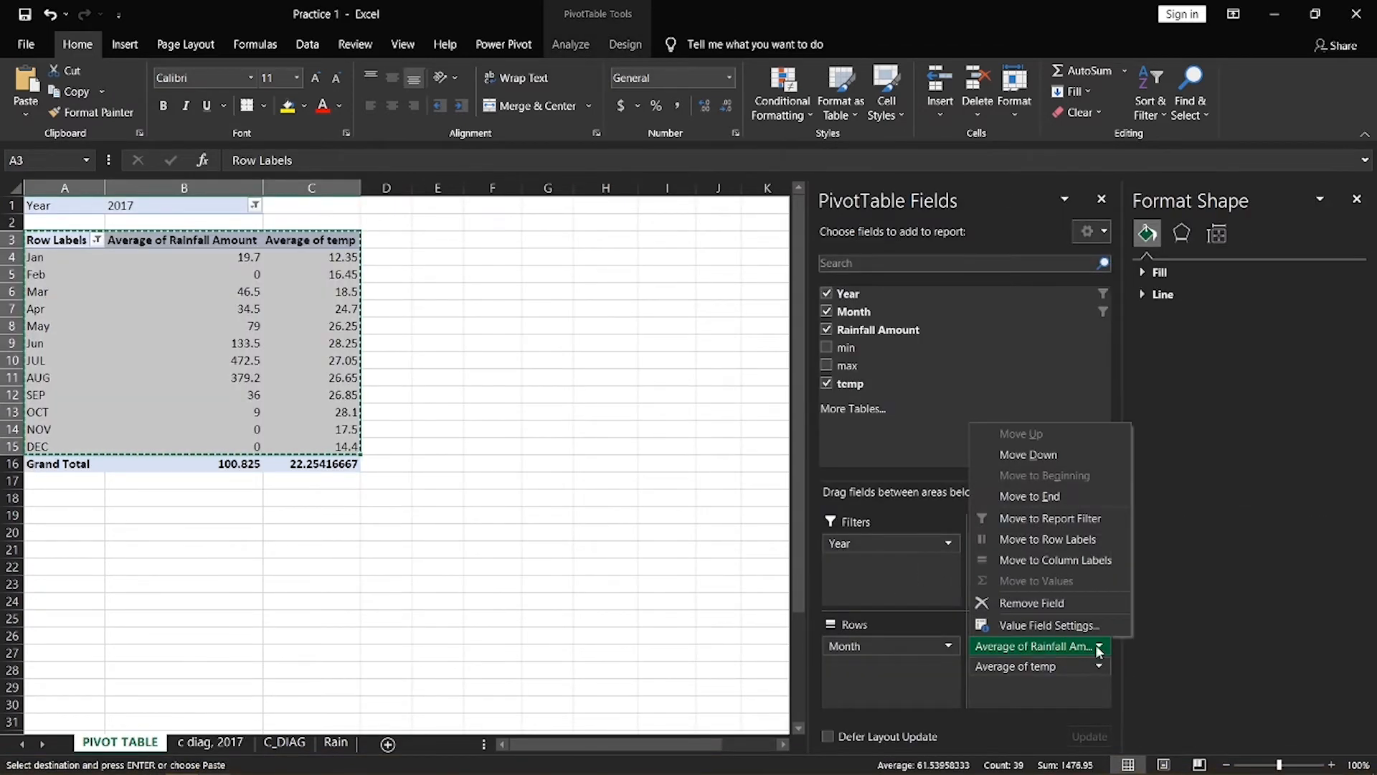
left_click(1056, 605)
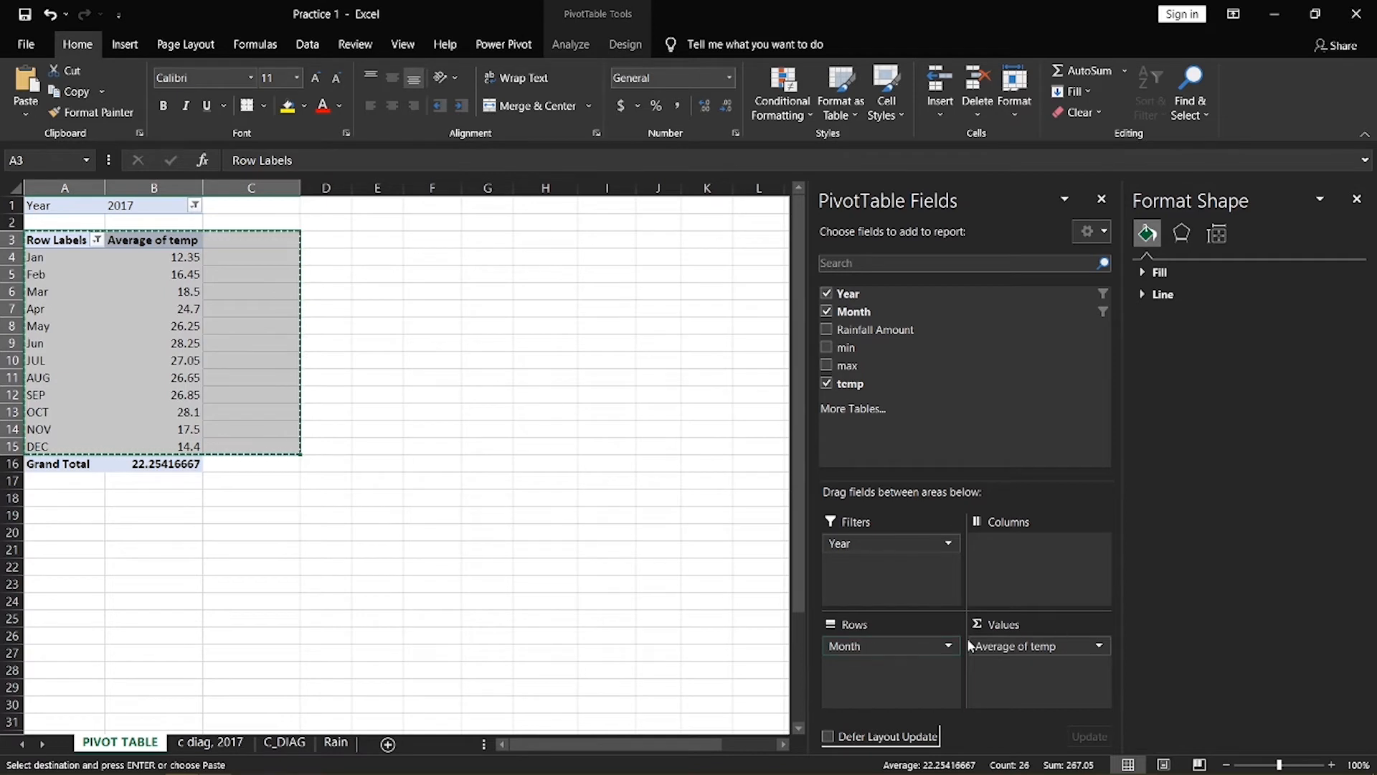
left_click(826, 311)
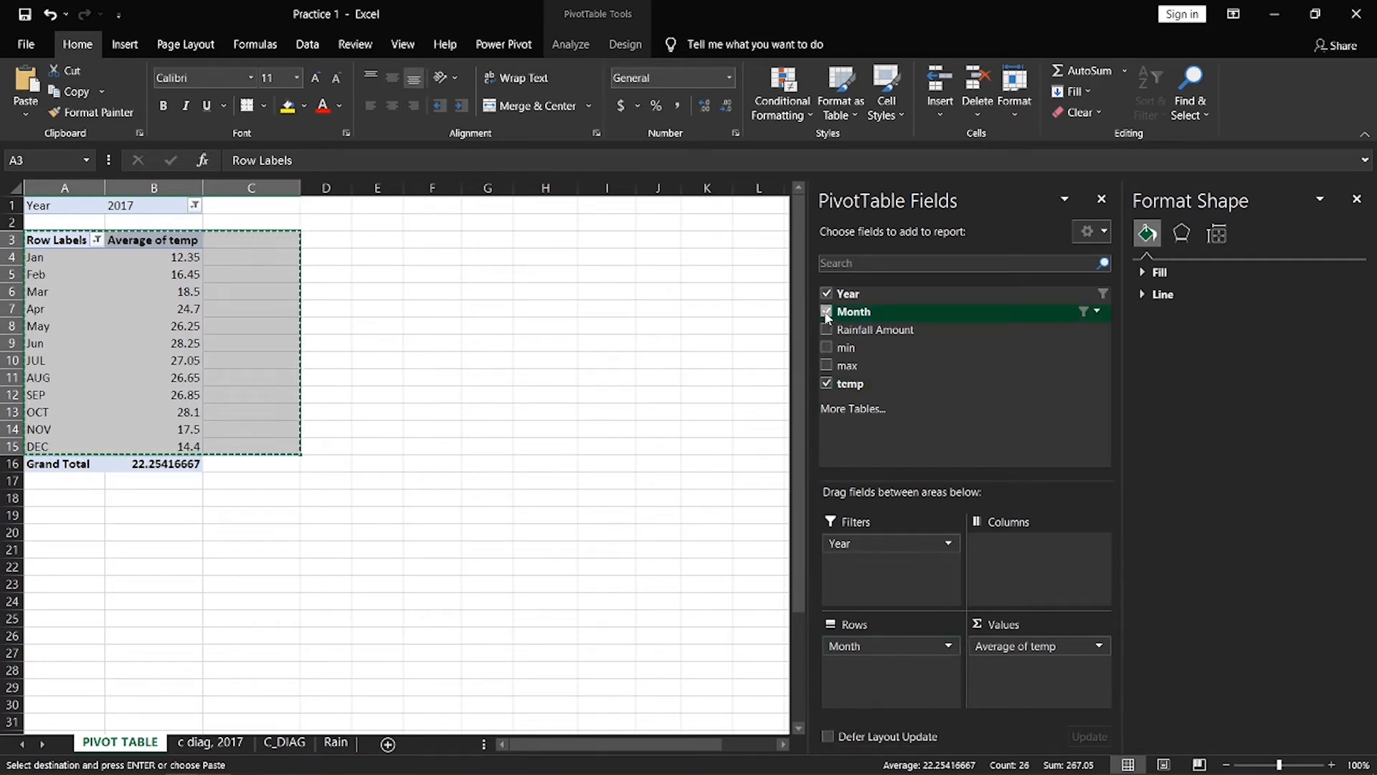
left_click_drag(891, 543, 900, 660)
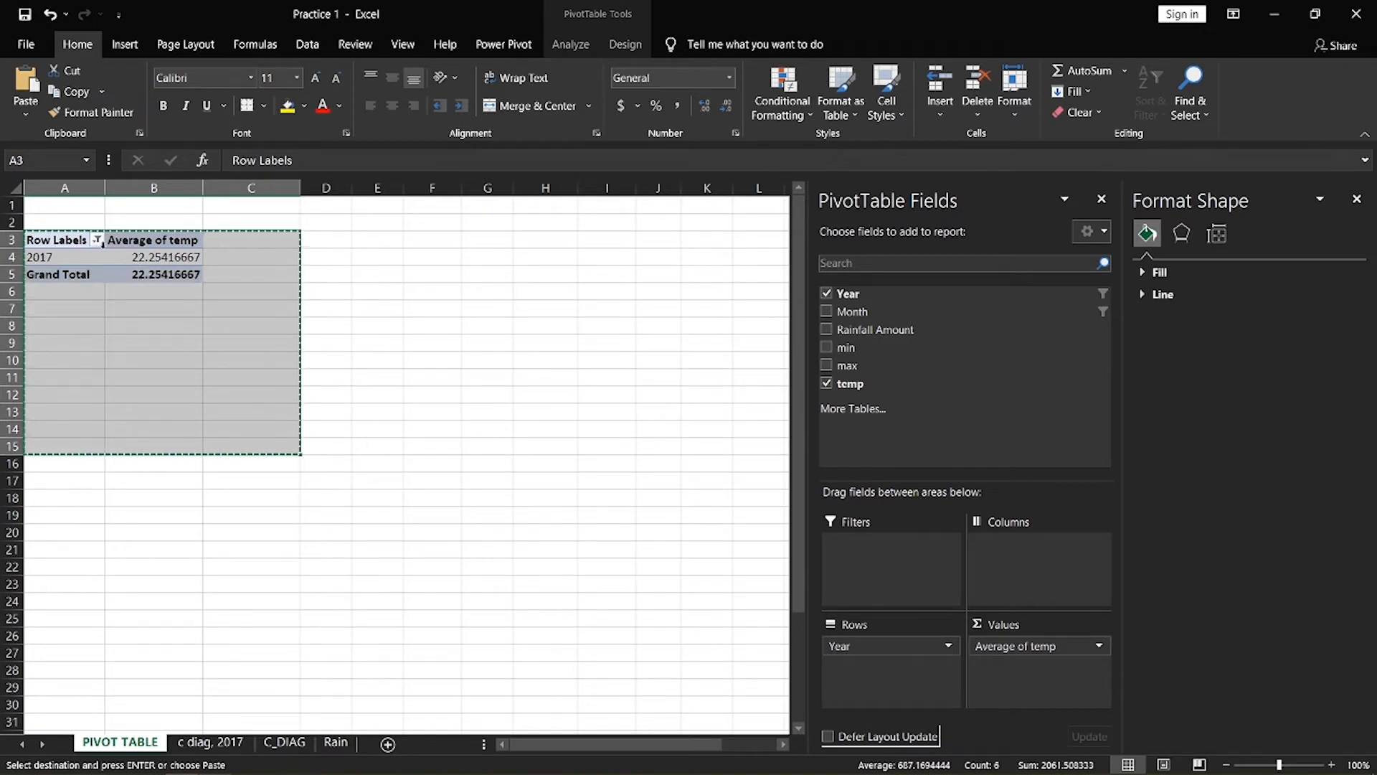
Include all years in the pivot table's row filter and close the Format Shape pane
left_click(96, 240)
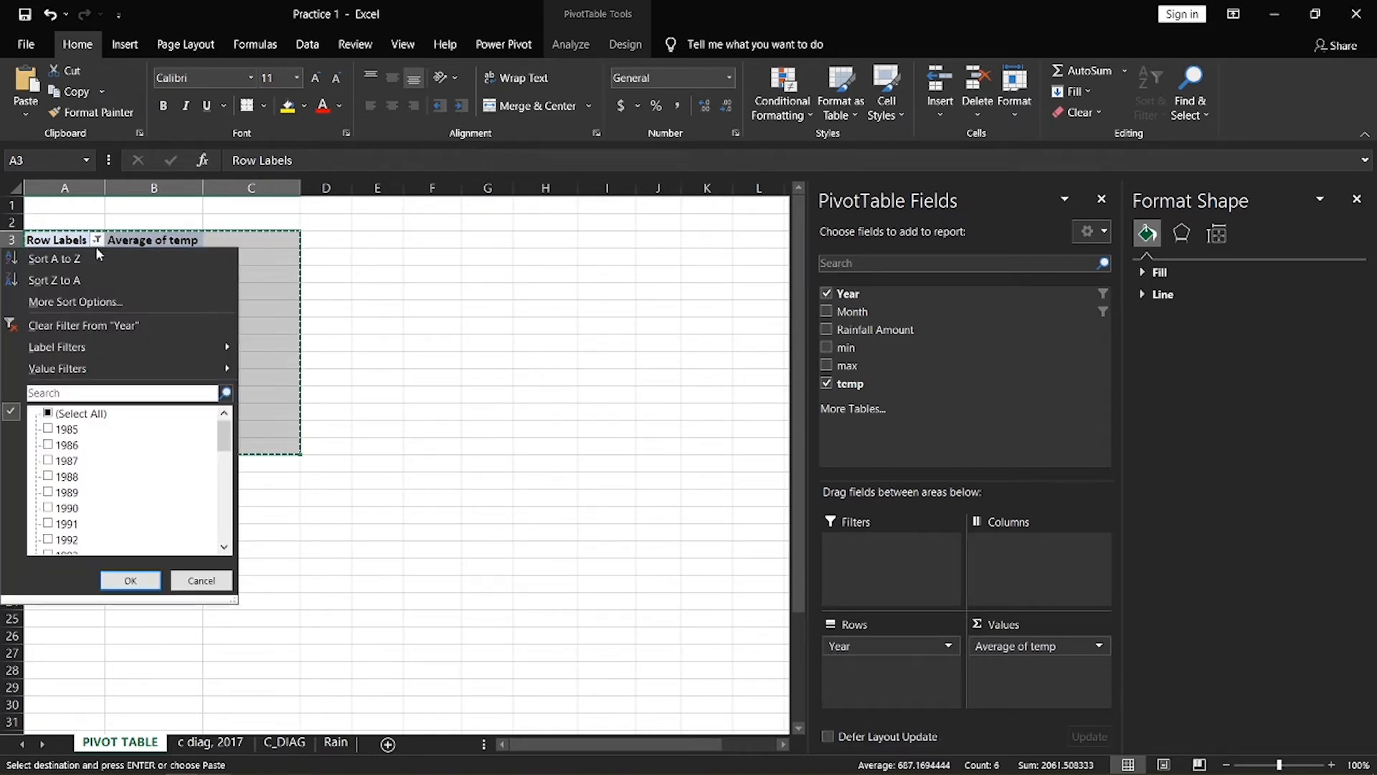
left_click(48, 414)
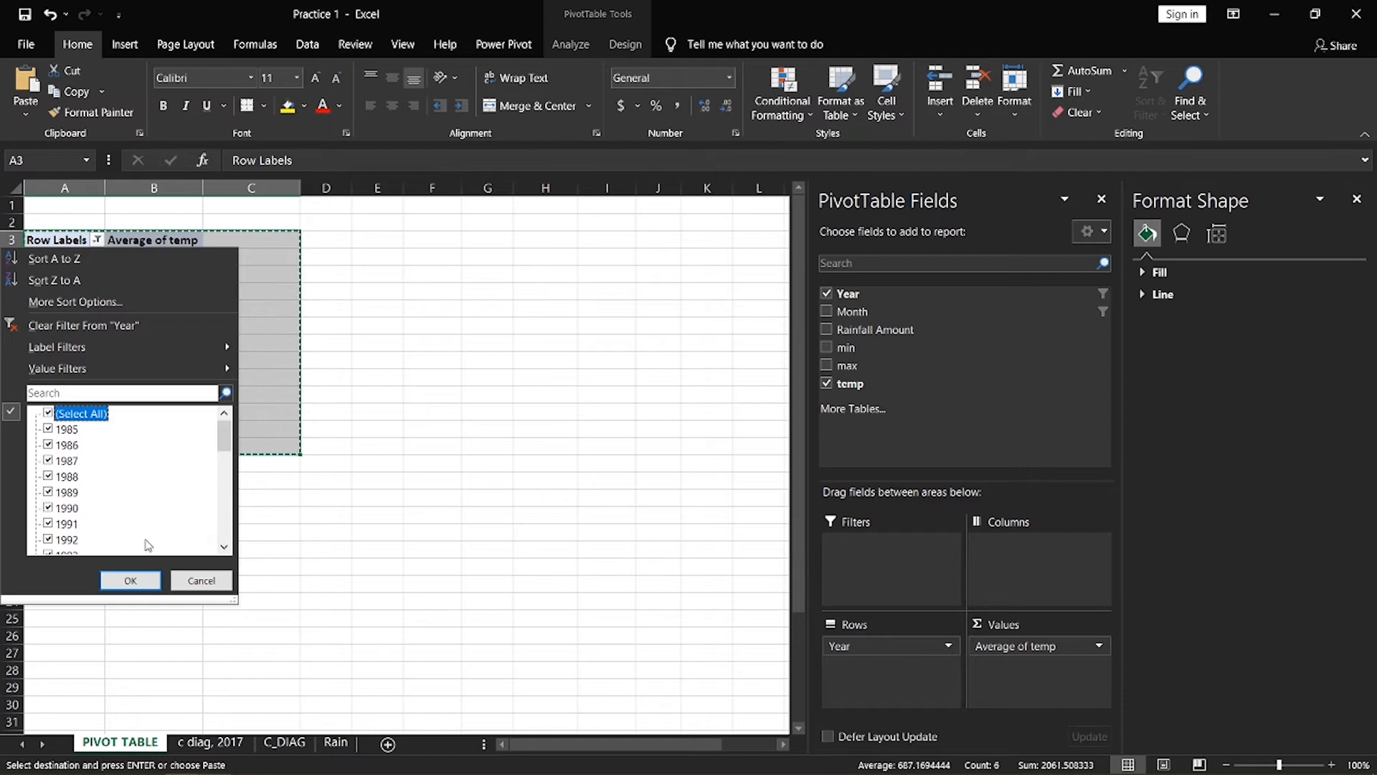
left_click(131, 580)
left_click(456, 394)
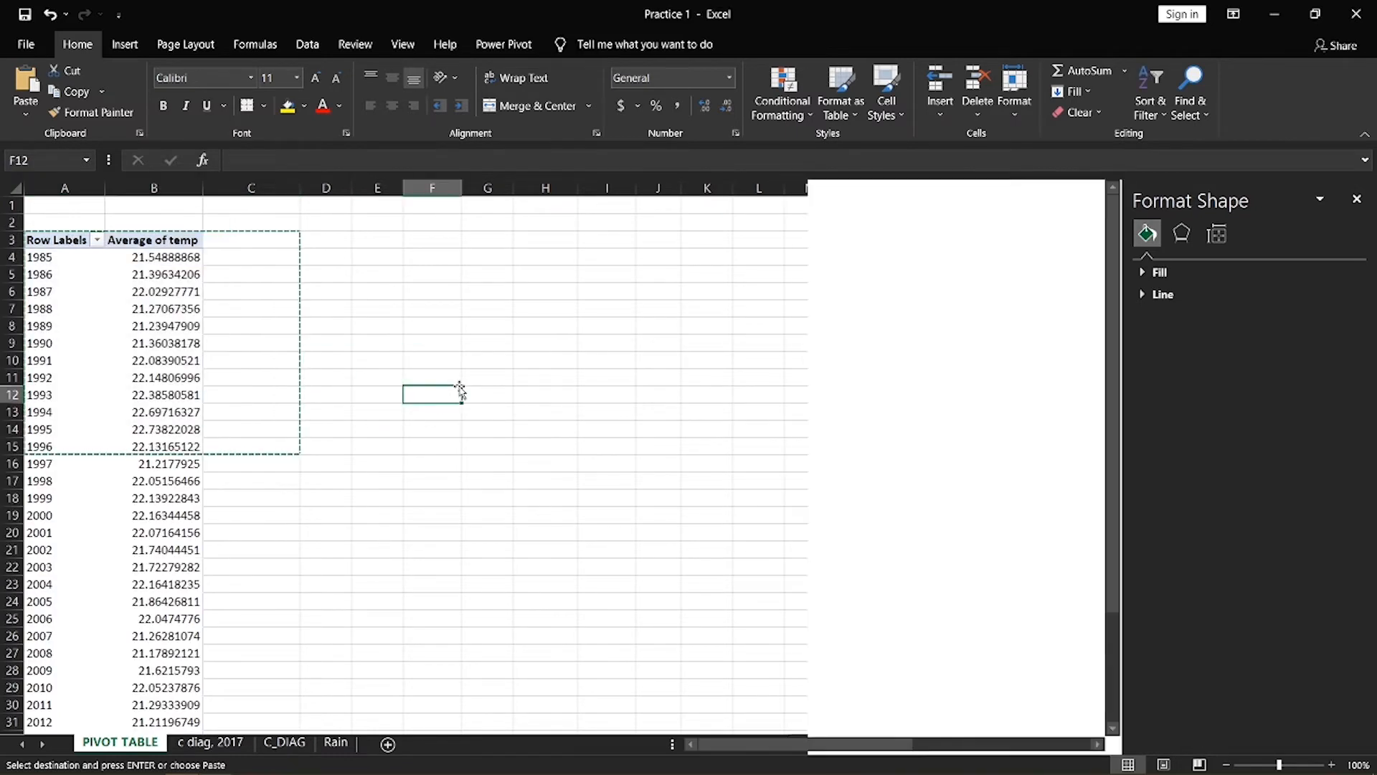
left_click(378, 360)
left_click(270, 294)
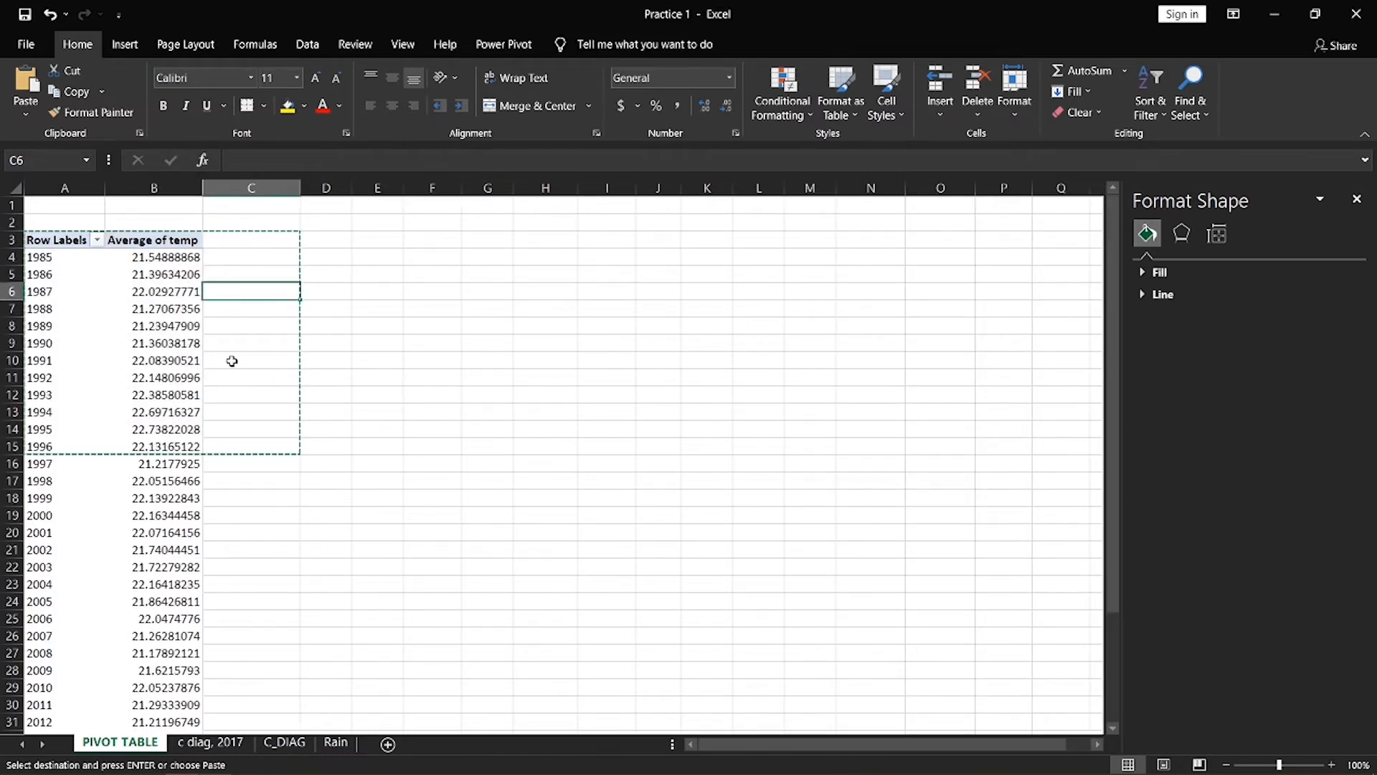
left_click(193, 310)
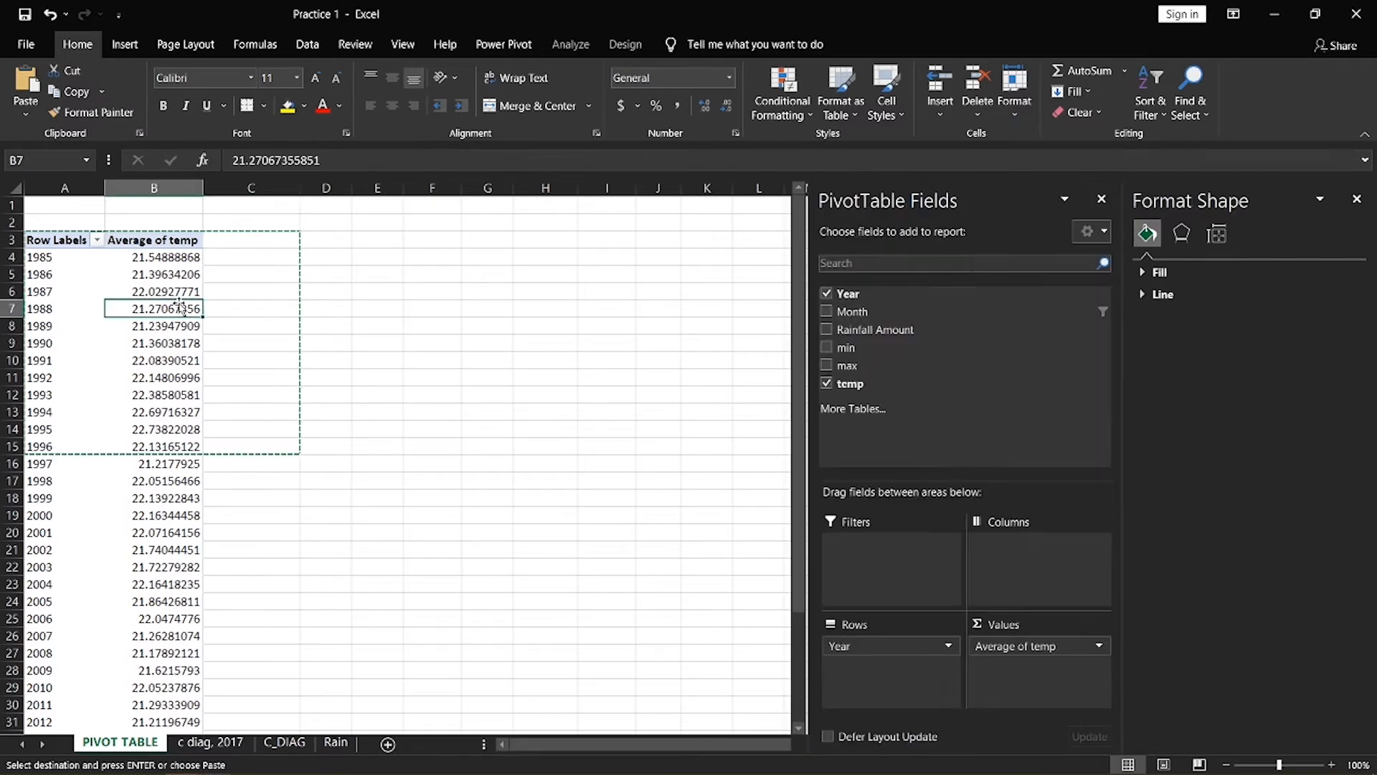
left_click(1357, 198)
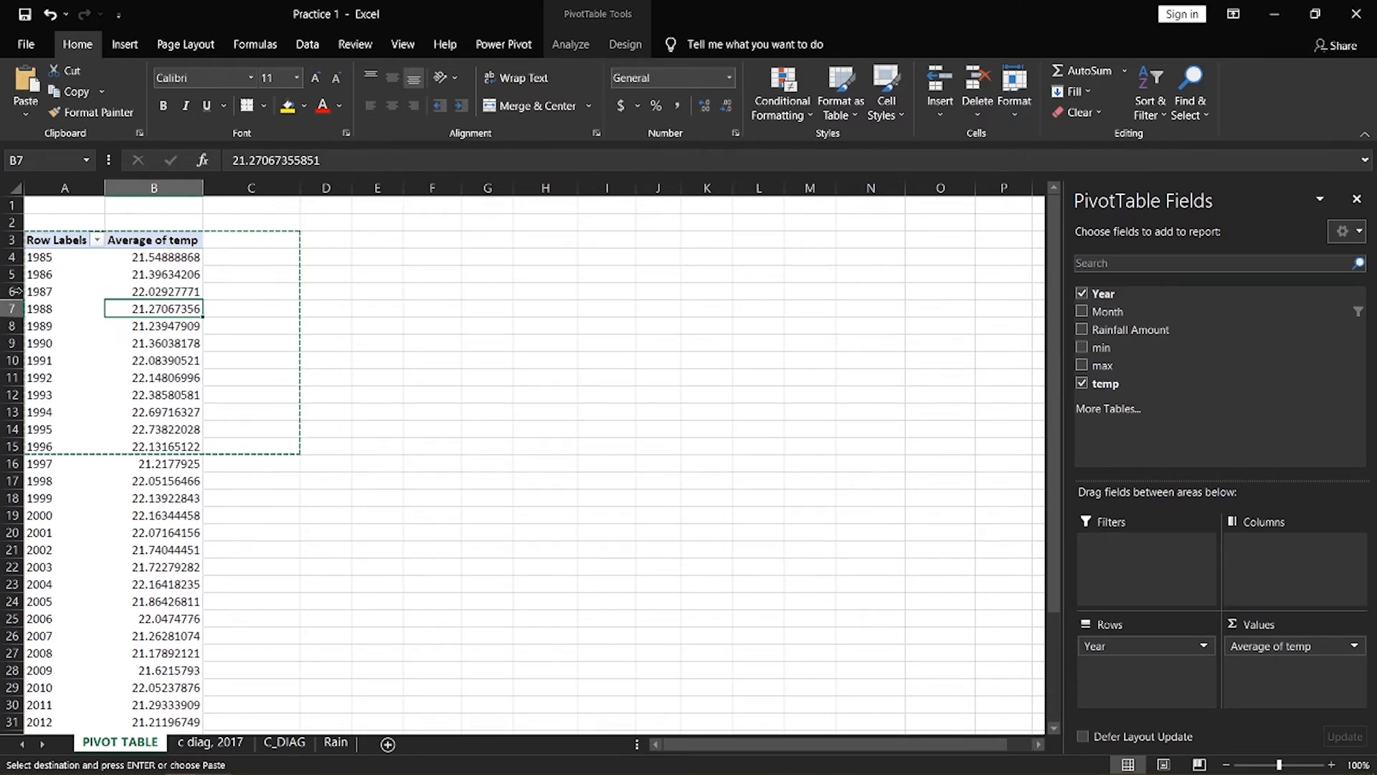
Copy the pivot table's yearly average temperatures with headers, from A3 through the 2017 row in B36
left_click(70, 237)
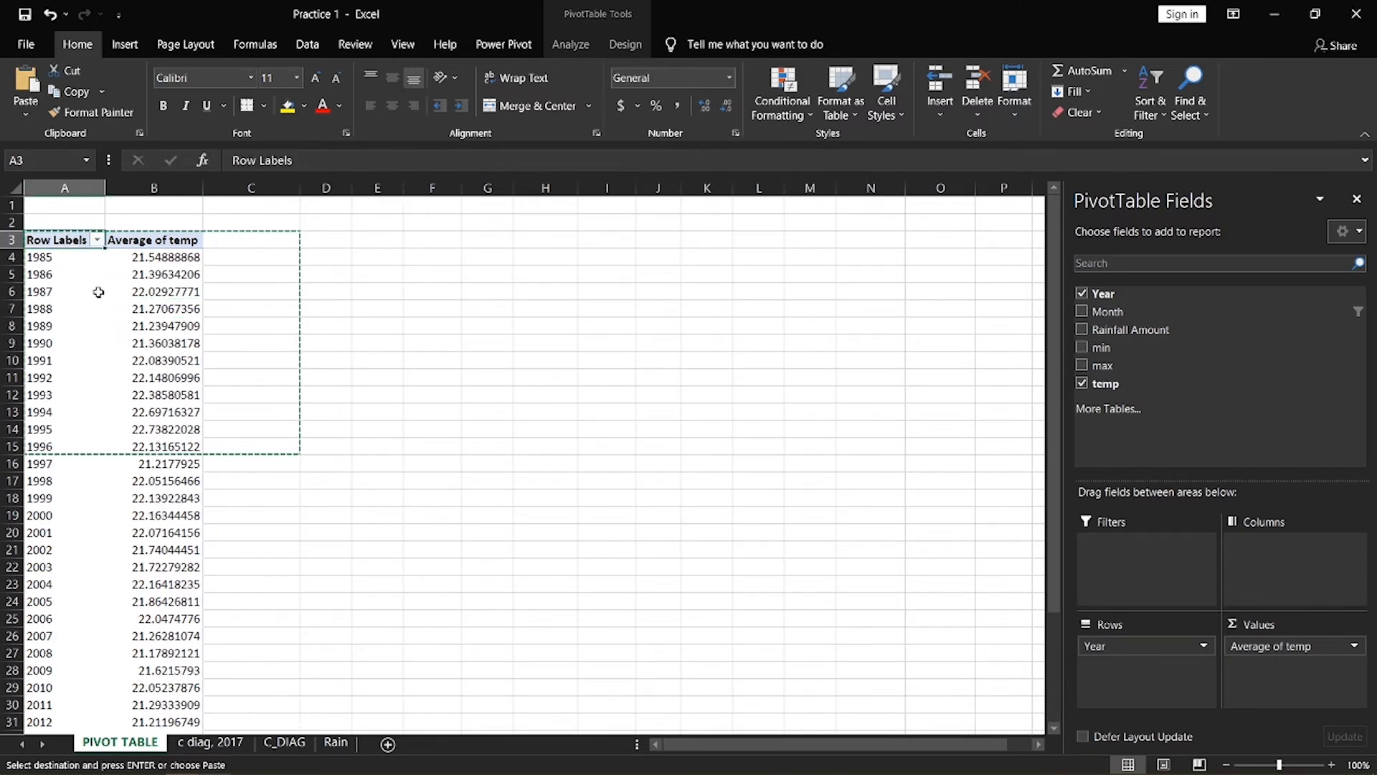
scroll(98, 298, "down", 9)
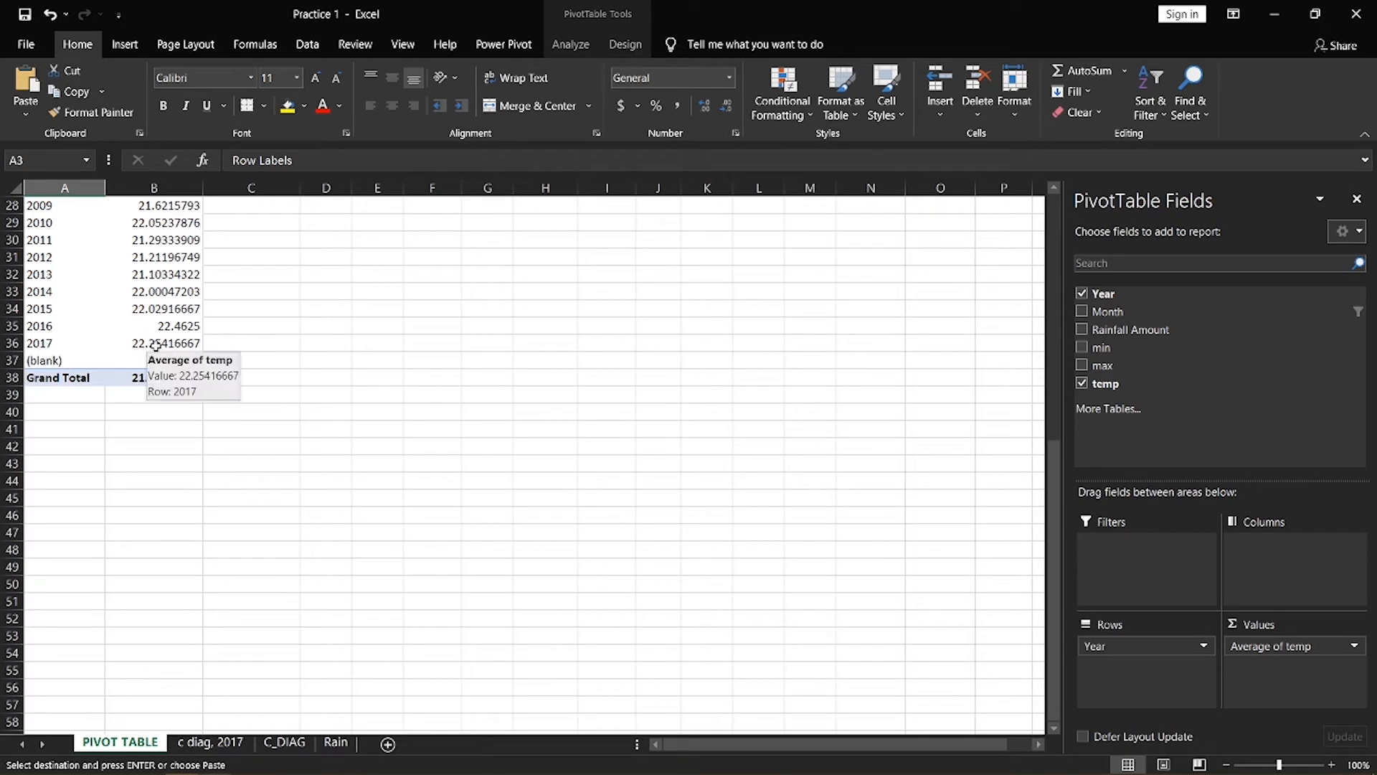
left_click(160, 340, "shift")
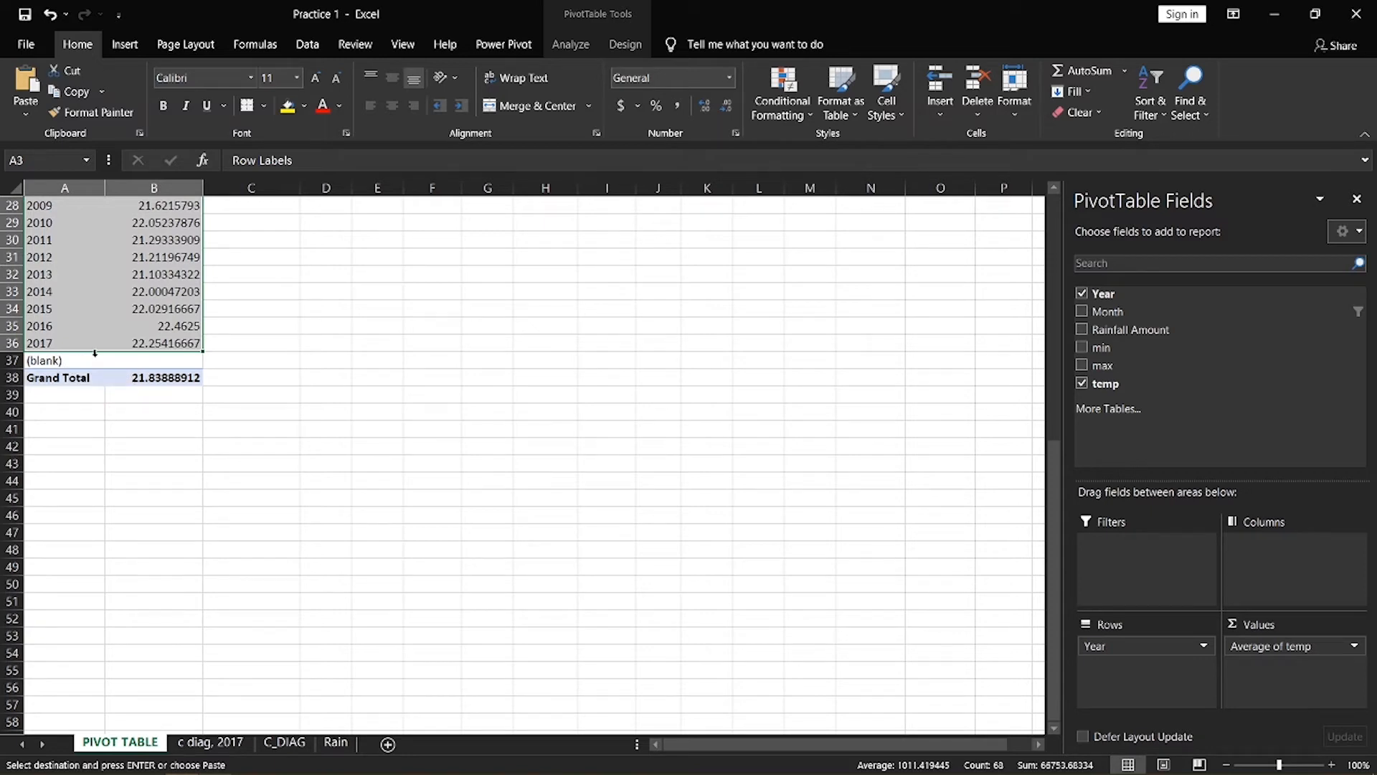
key("ctrl+c")
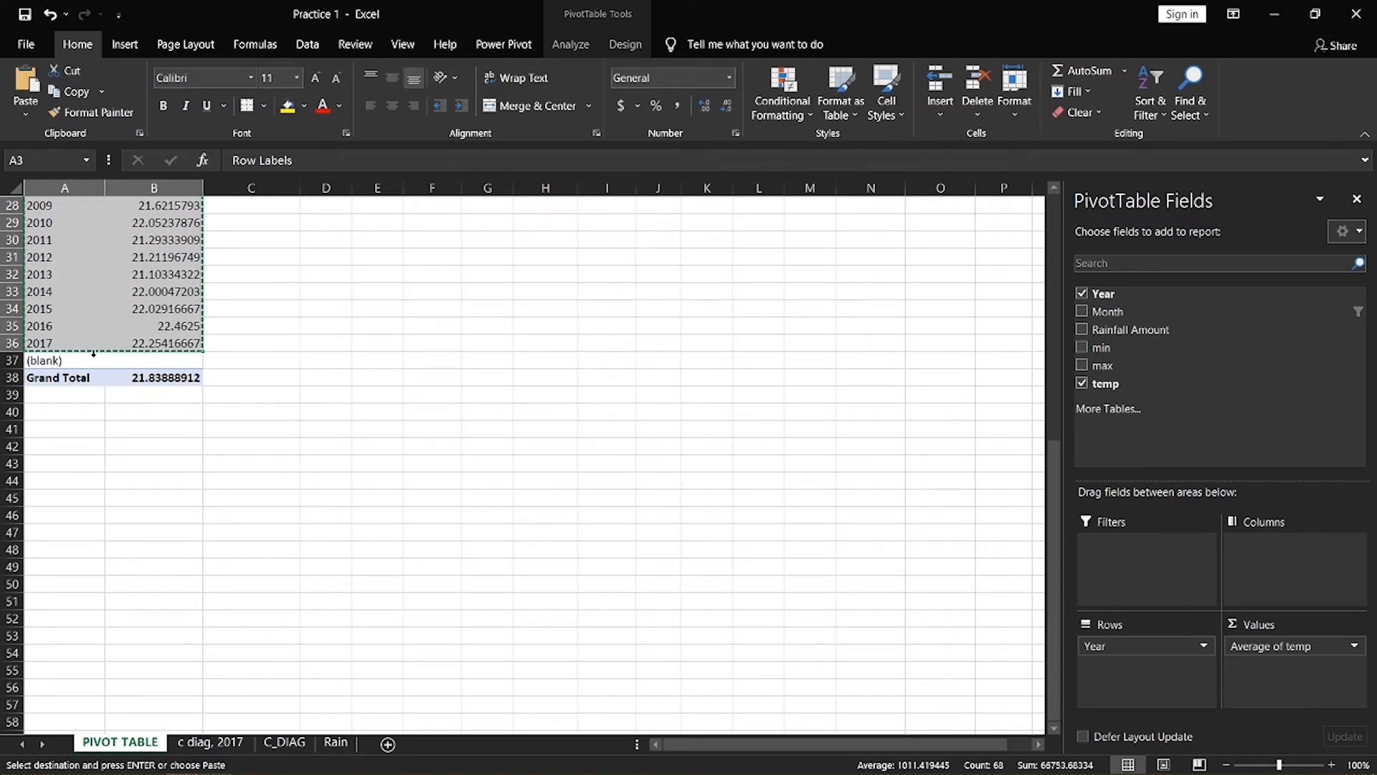
Add a new worksheet and name it "temp trend"
left_click(386, 743)
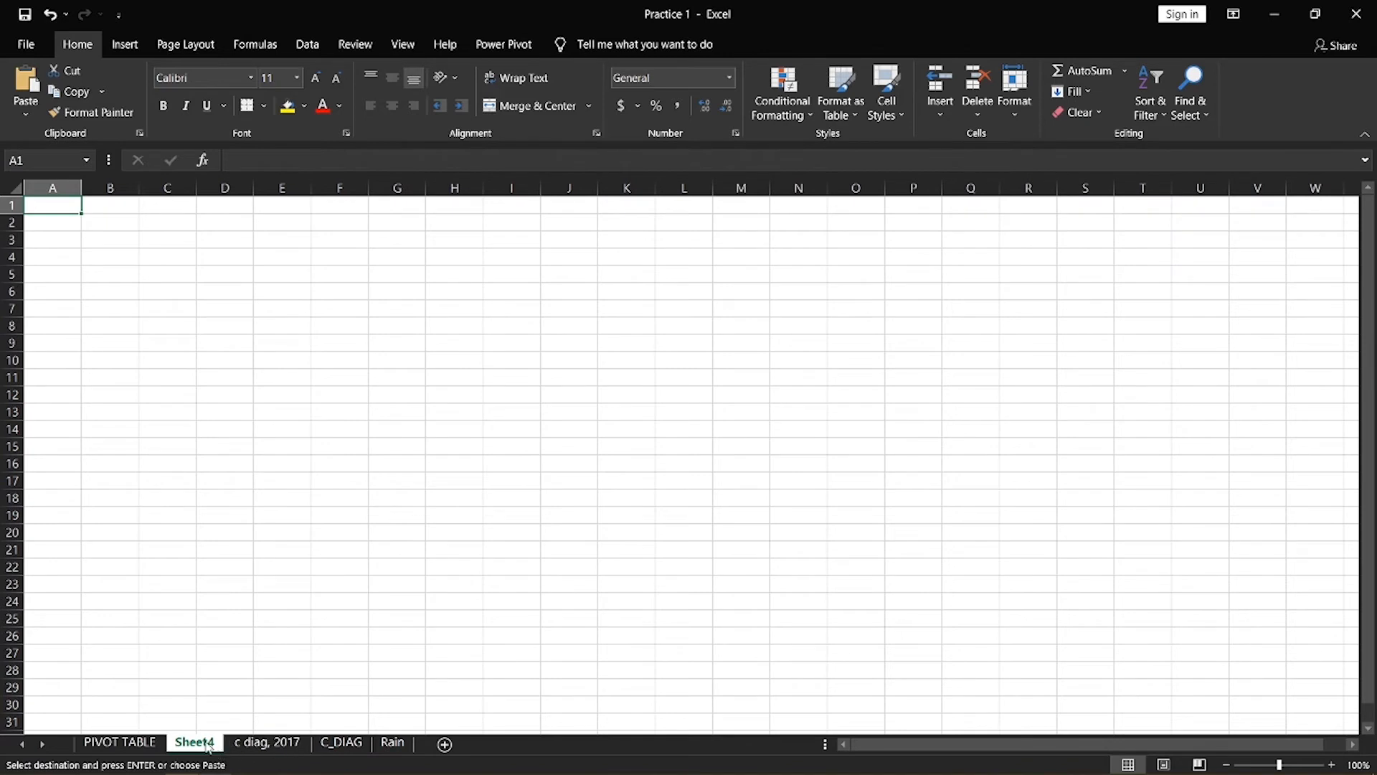
right_click(207, 746)
left_click(249, 572)
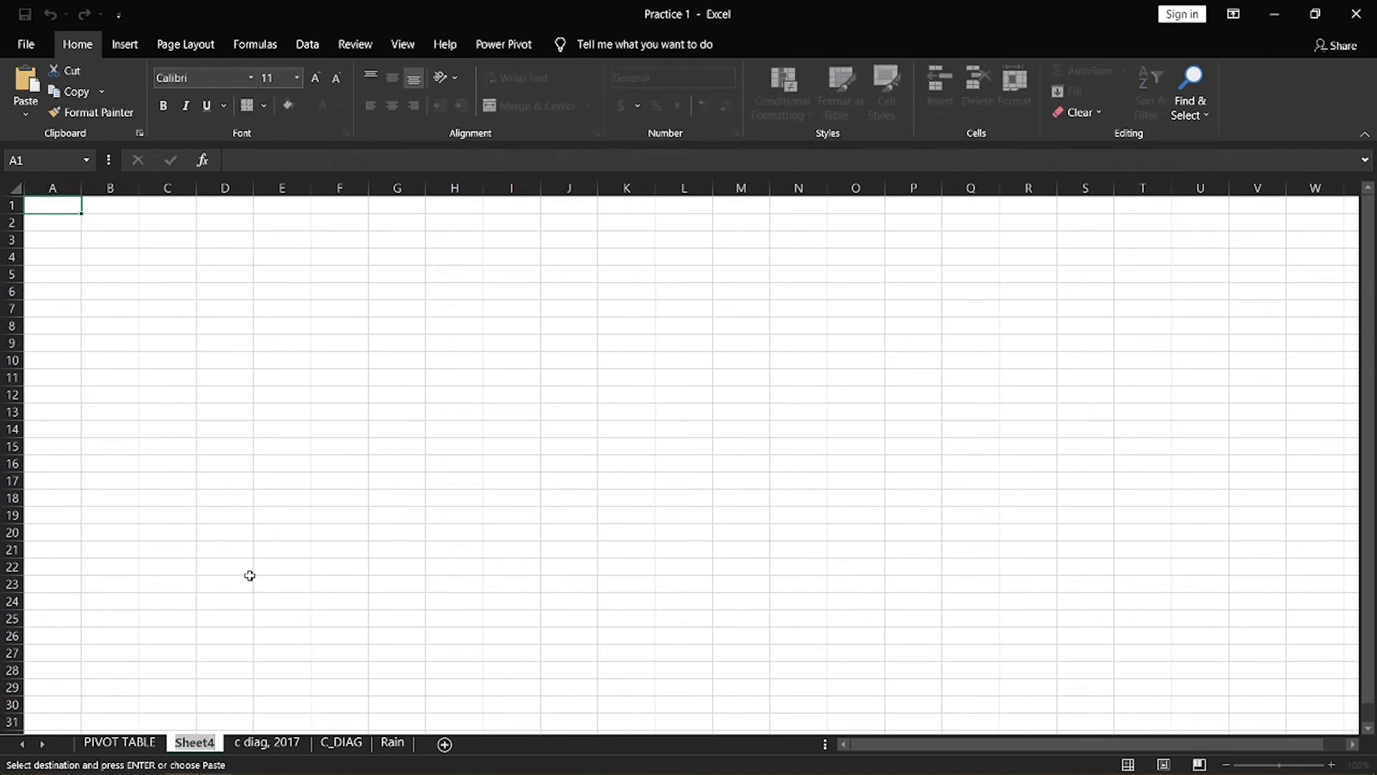
type("temp")
key("Return")
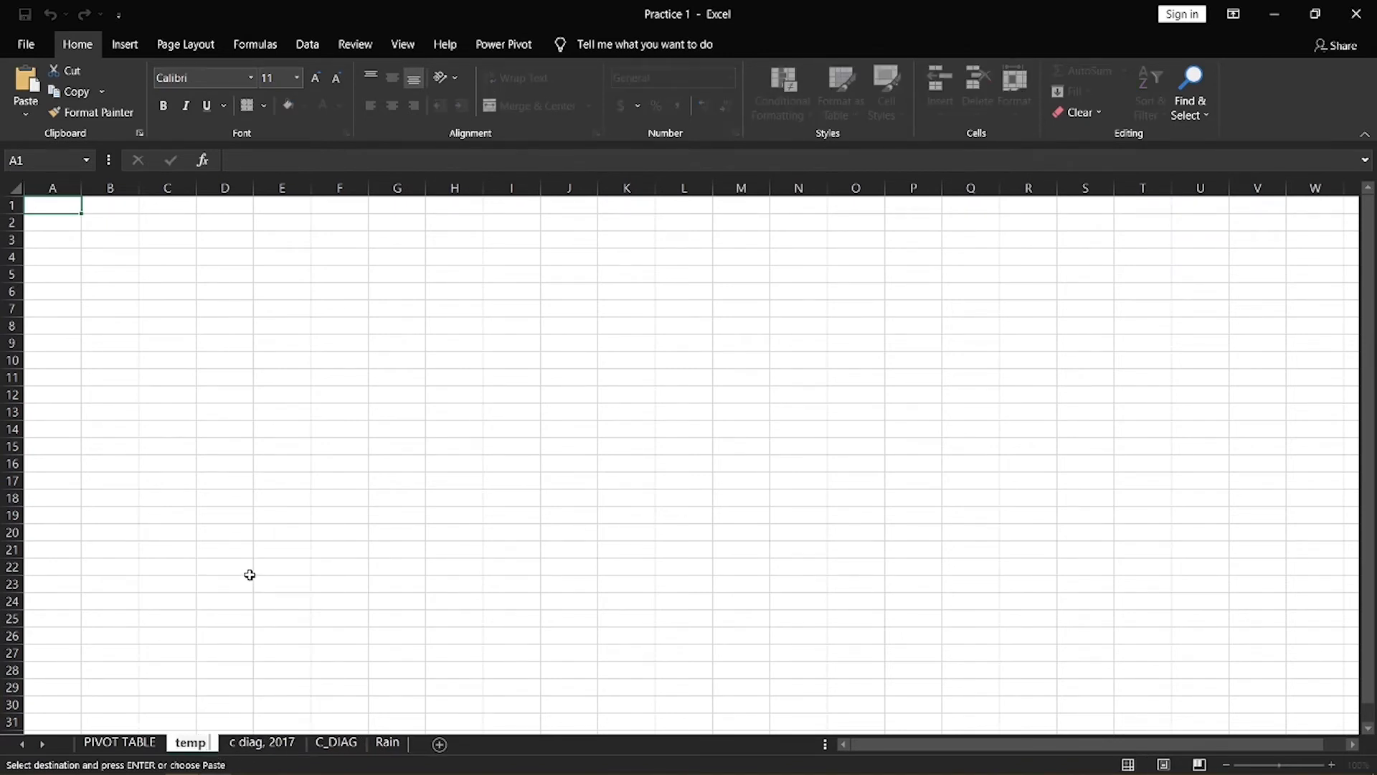
type("trend")
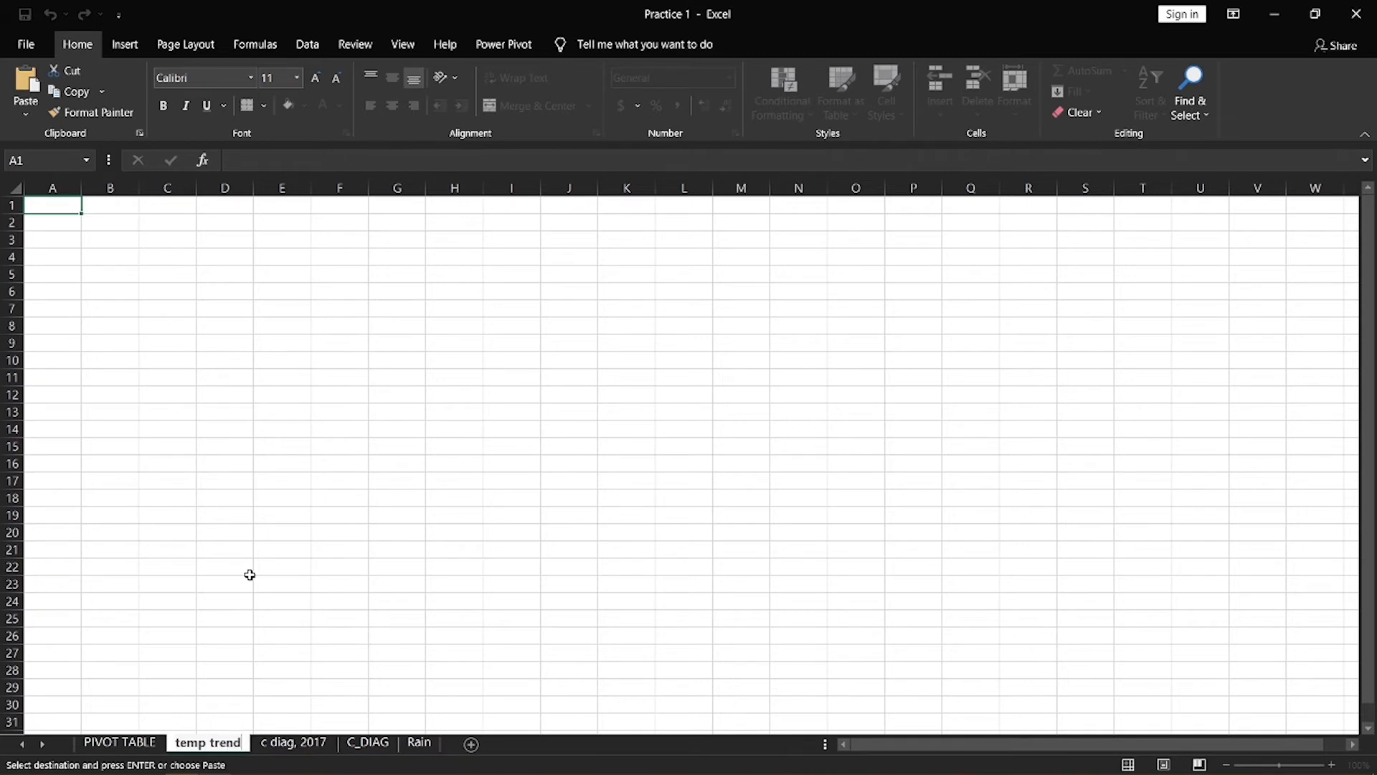
key("Return")
Paste the copied yearly temperature data as values at A1 and insert a markers-only scatter chart from it
right_click(44, 215)
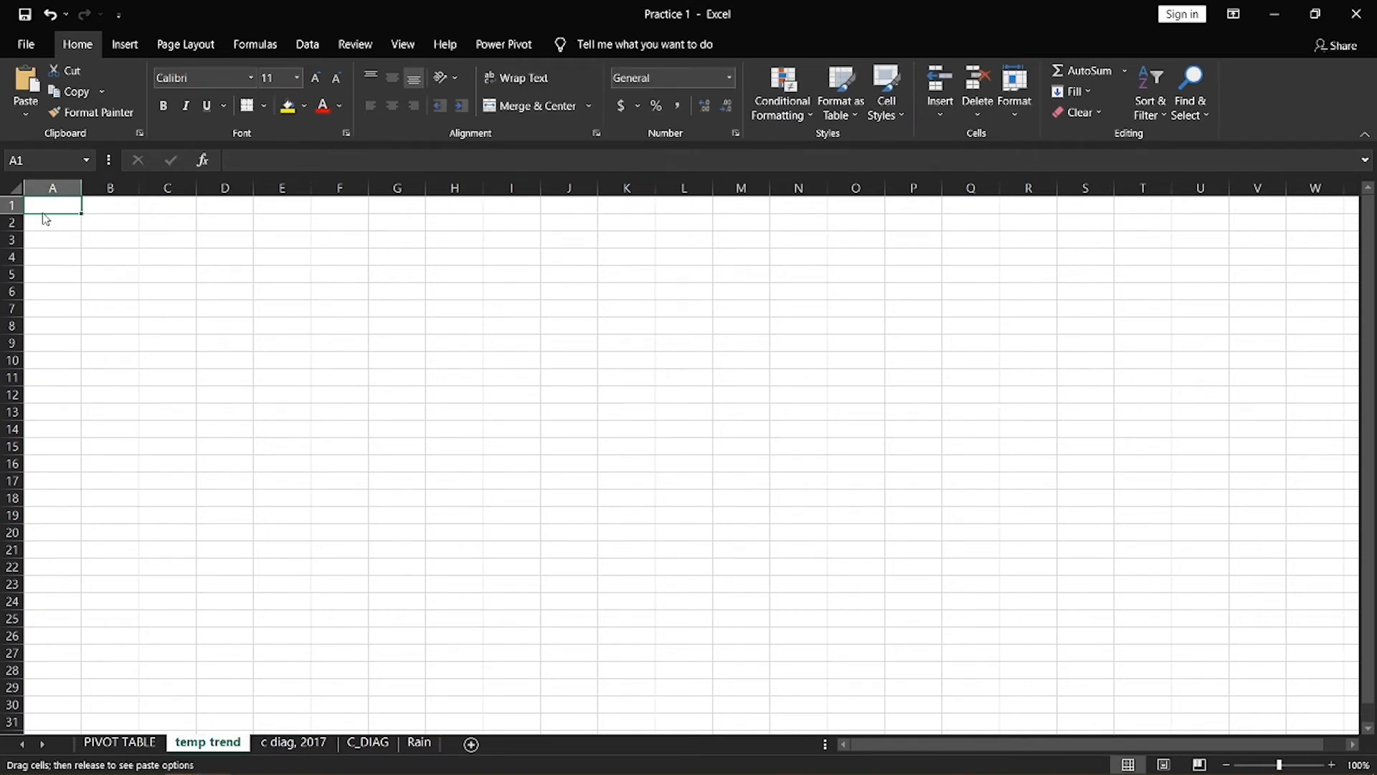
right_click(49, 204)
left_click(115, 274)
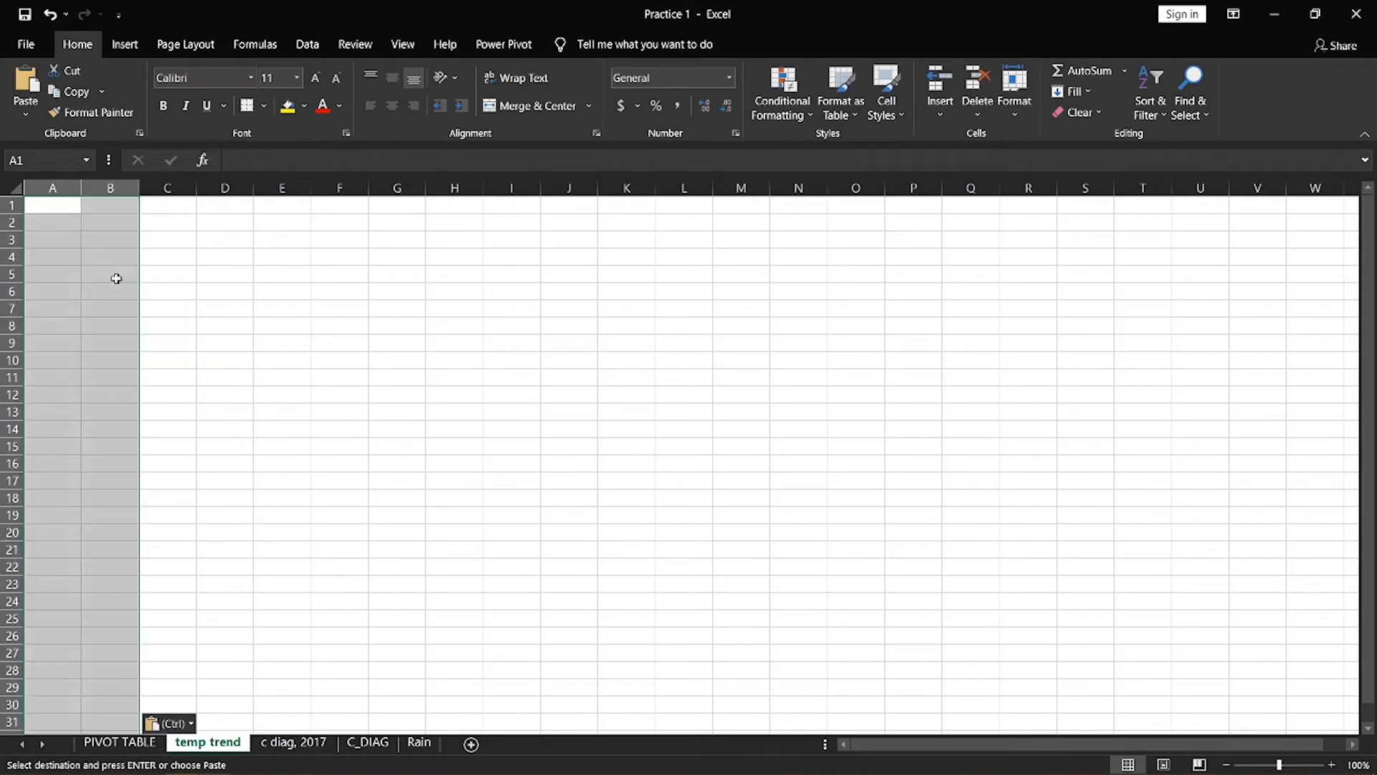
left_click(122, 44)
left_click(595, 113)
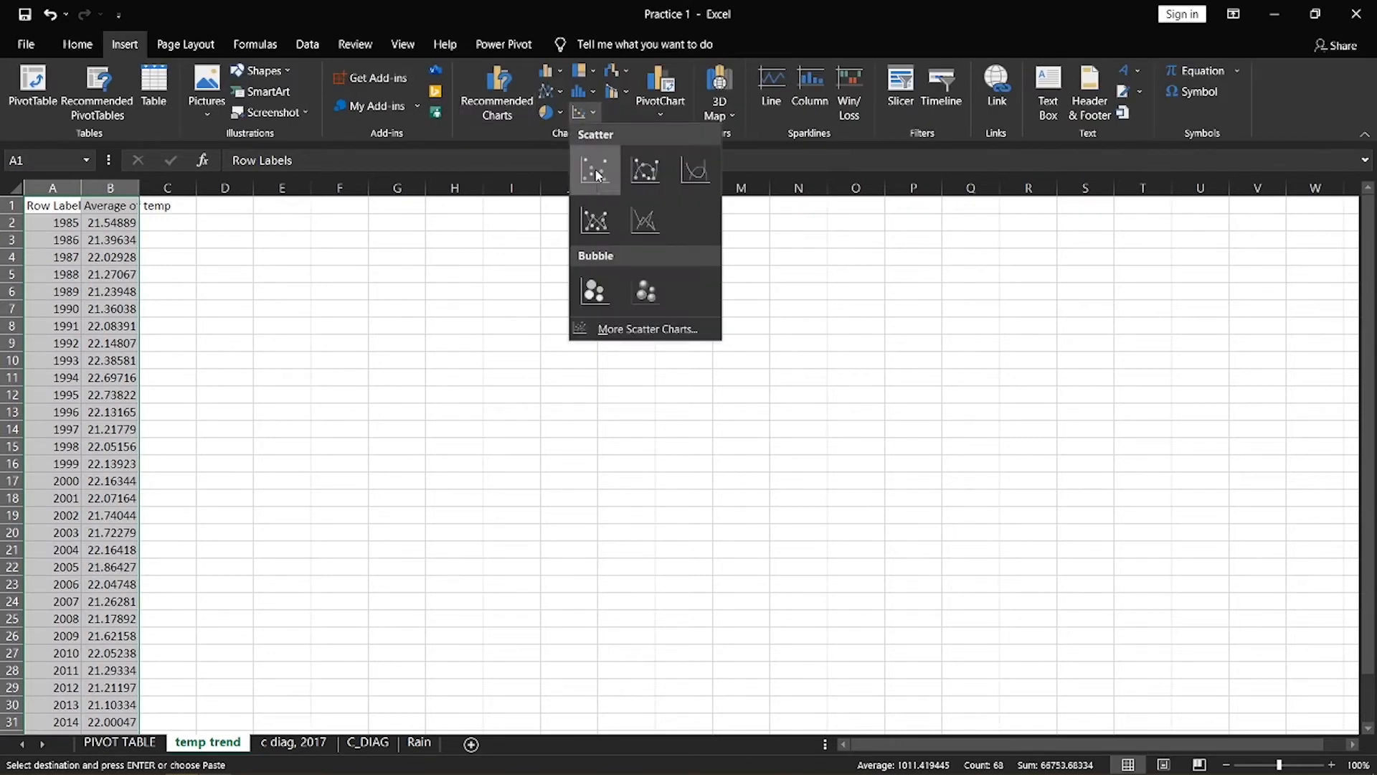
left_click(595, 171)
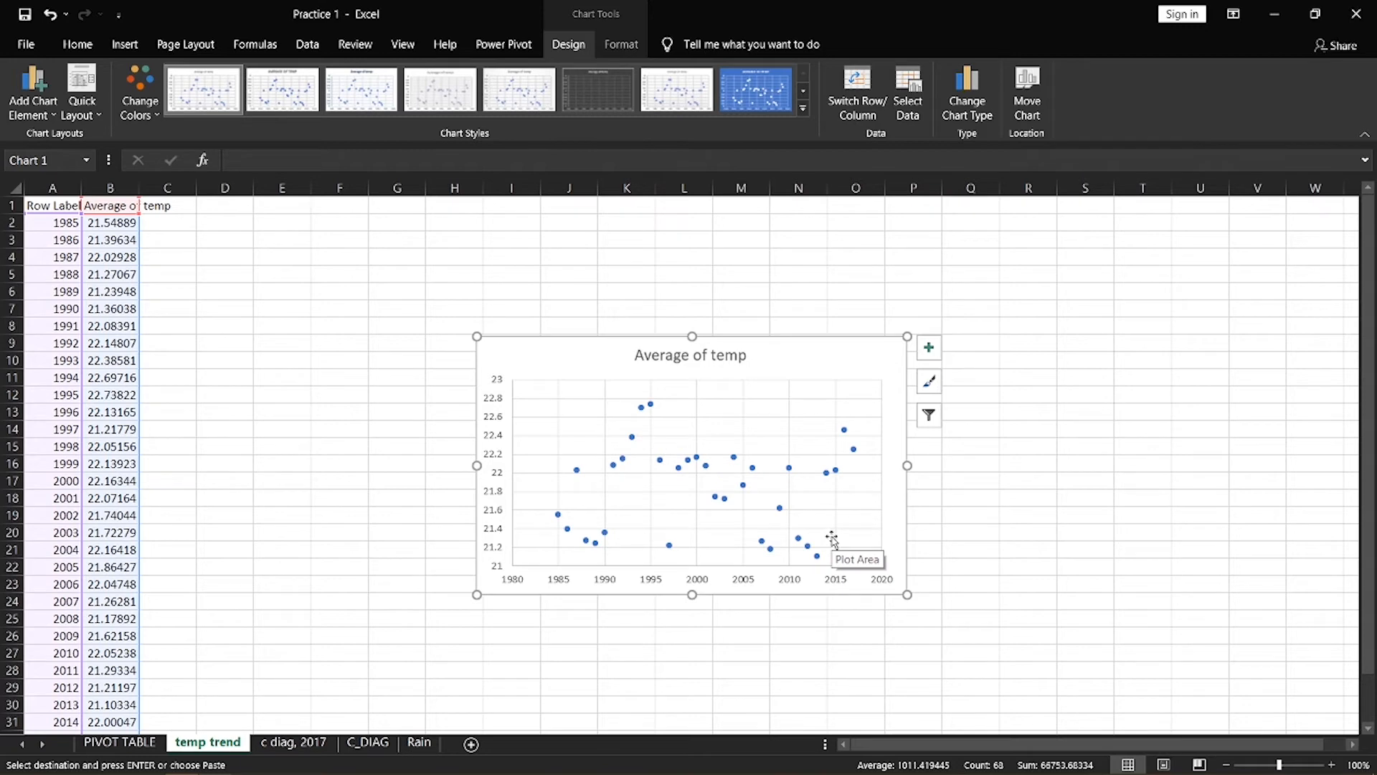
left_click(124, 43)
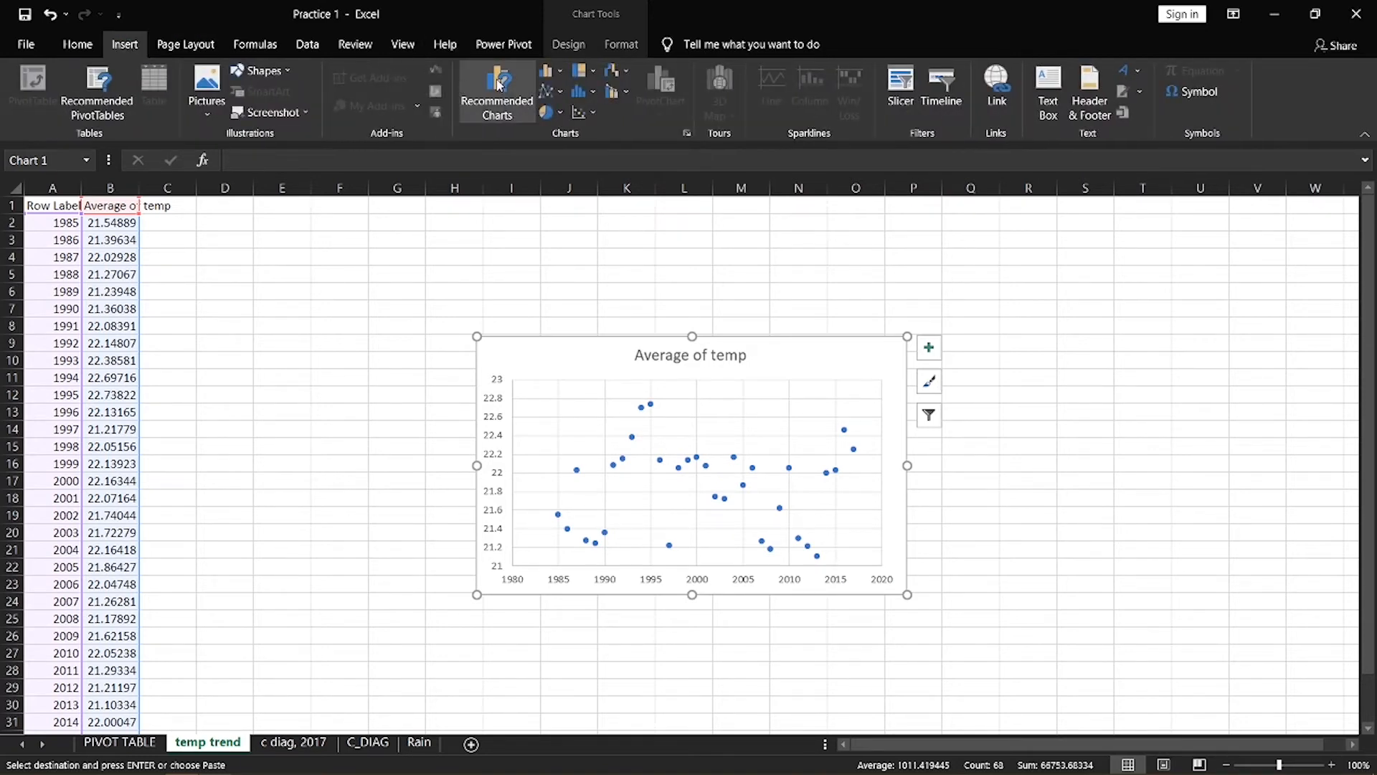
left_click(549, 70)
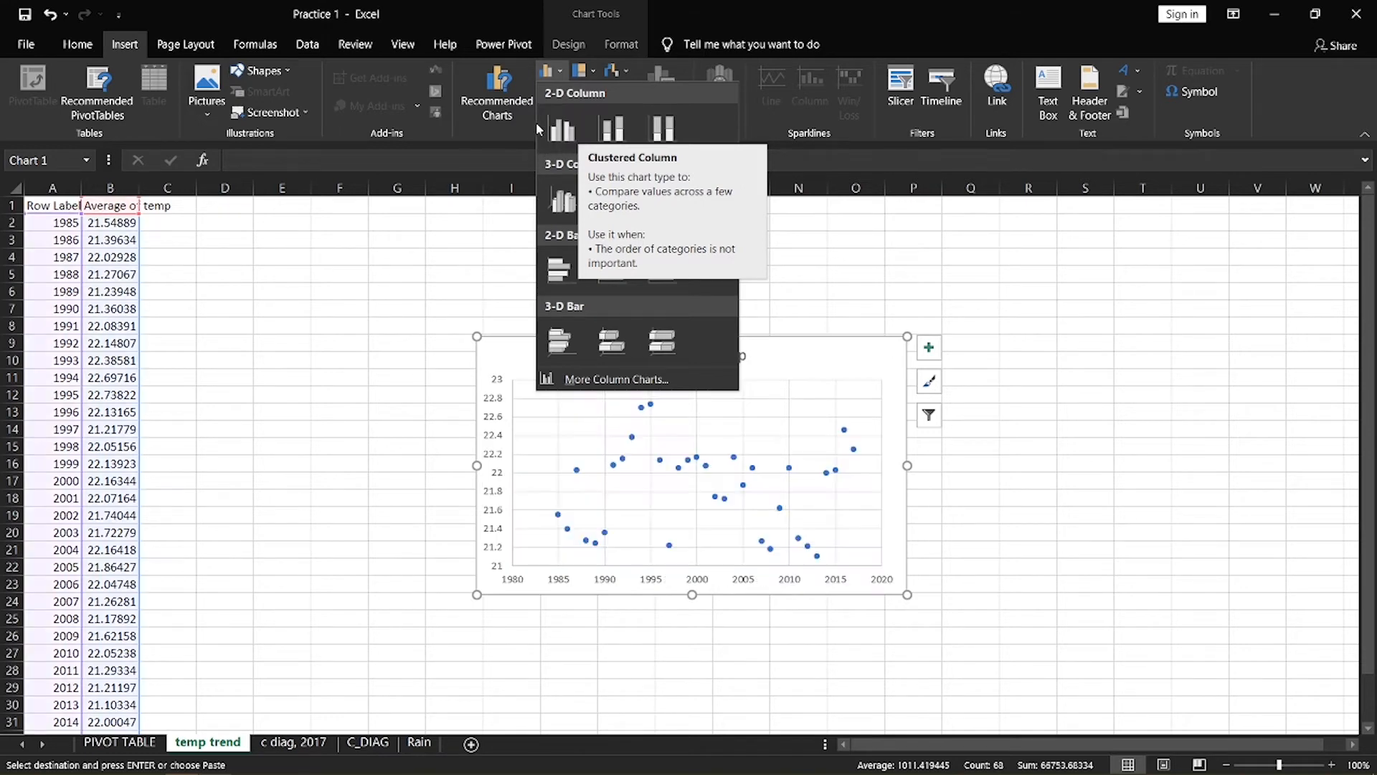
left_click(487, 140)
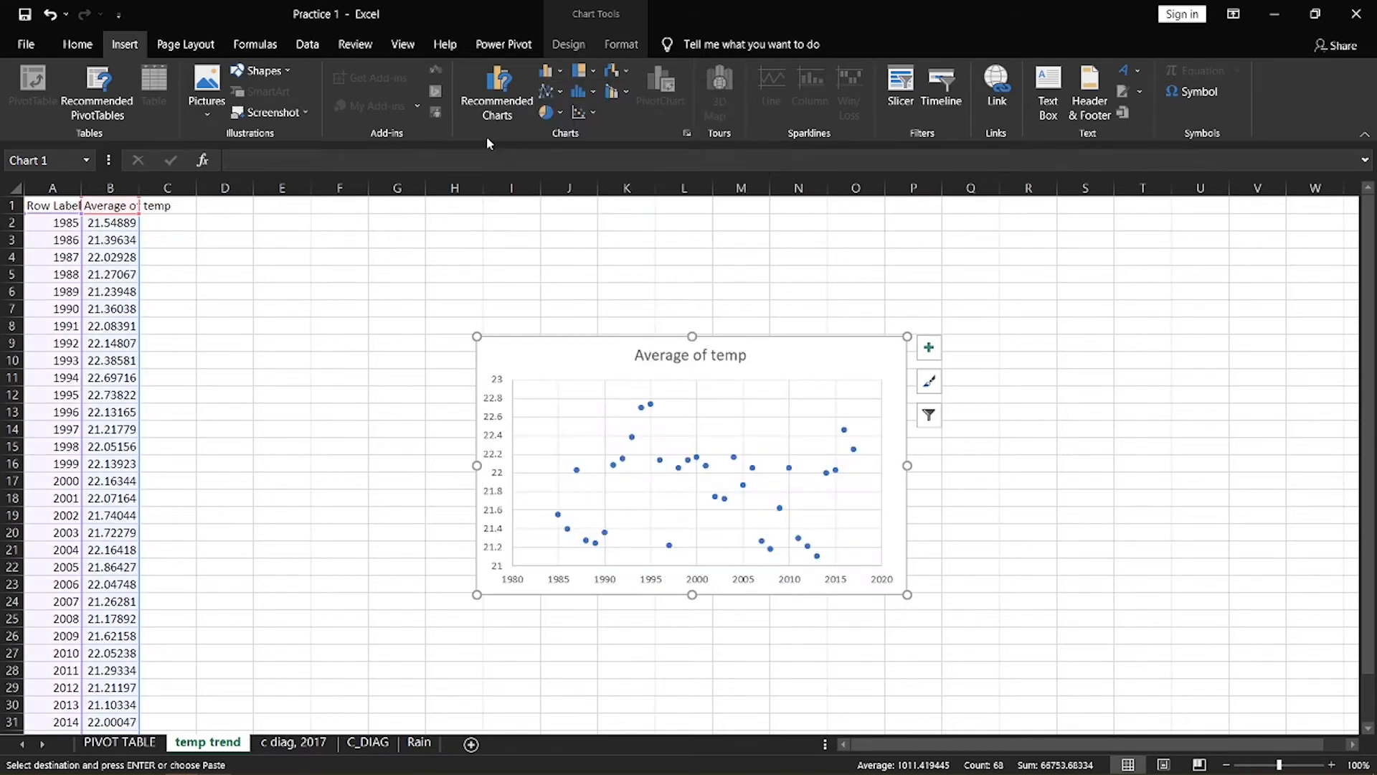
left_click(576, 119)
left_click(595, 184)
scroll(88, 613, "down", 3)
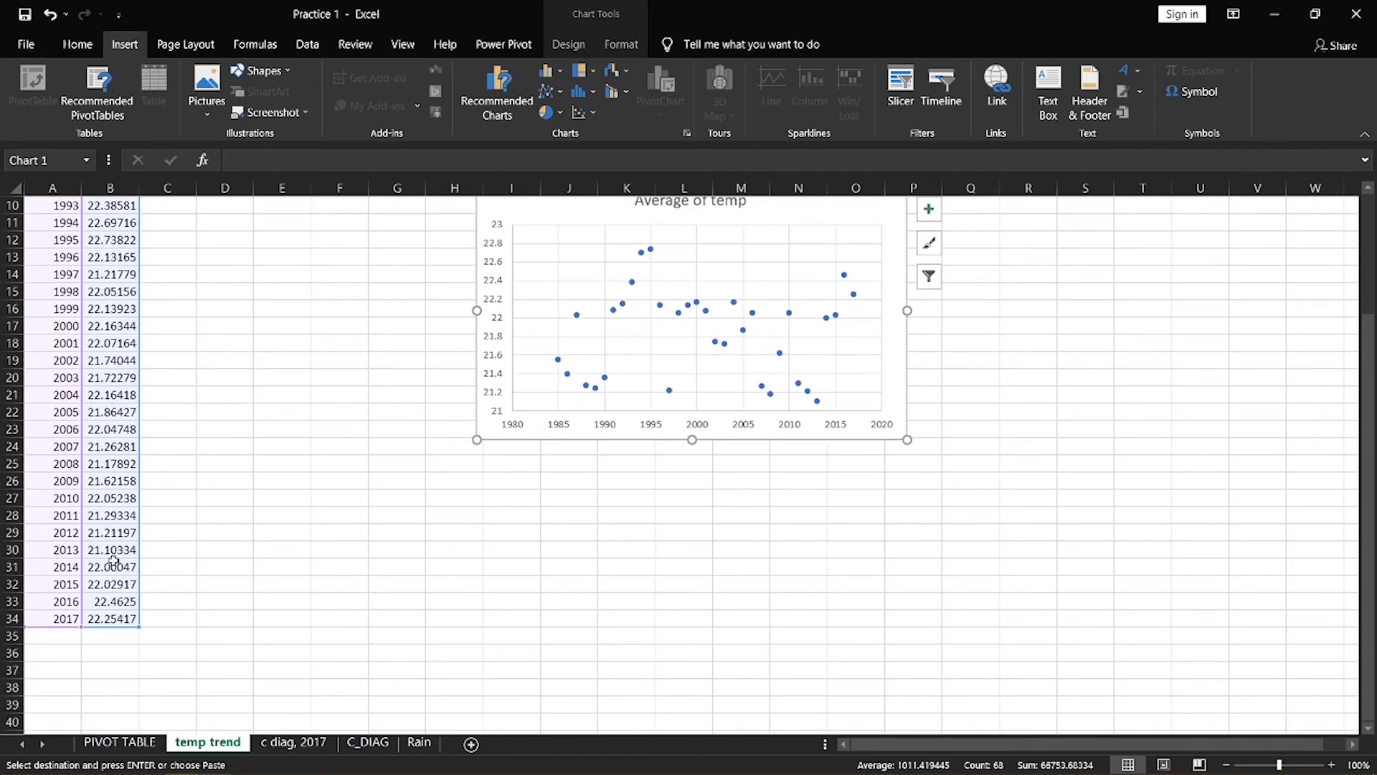
scroll(113, 560, "up", 3)
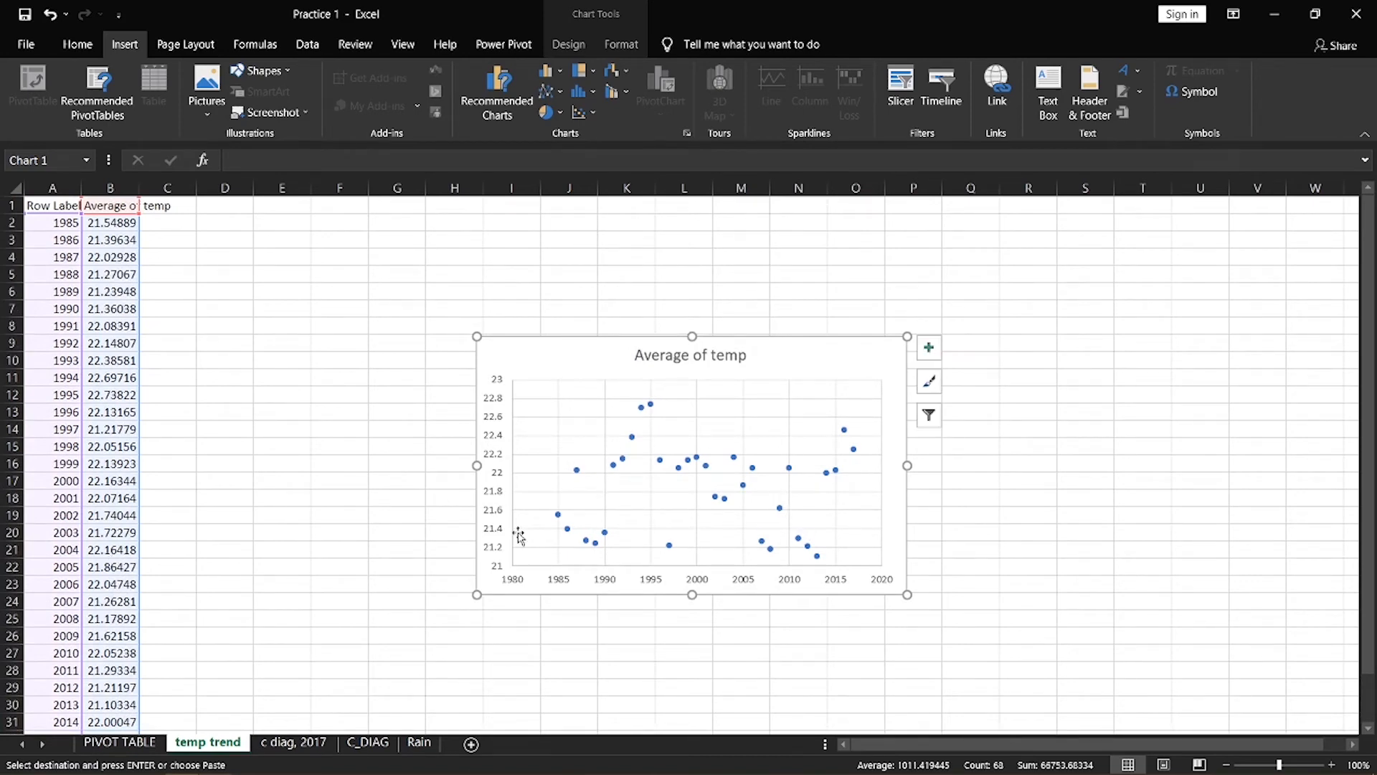
Set the minimum bound of the scatter chart's vertical axis to 16 and close the axis formatting options
left_click(500, 492)
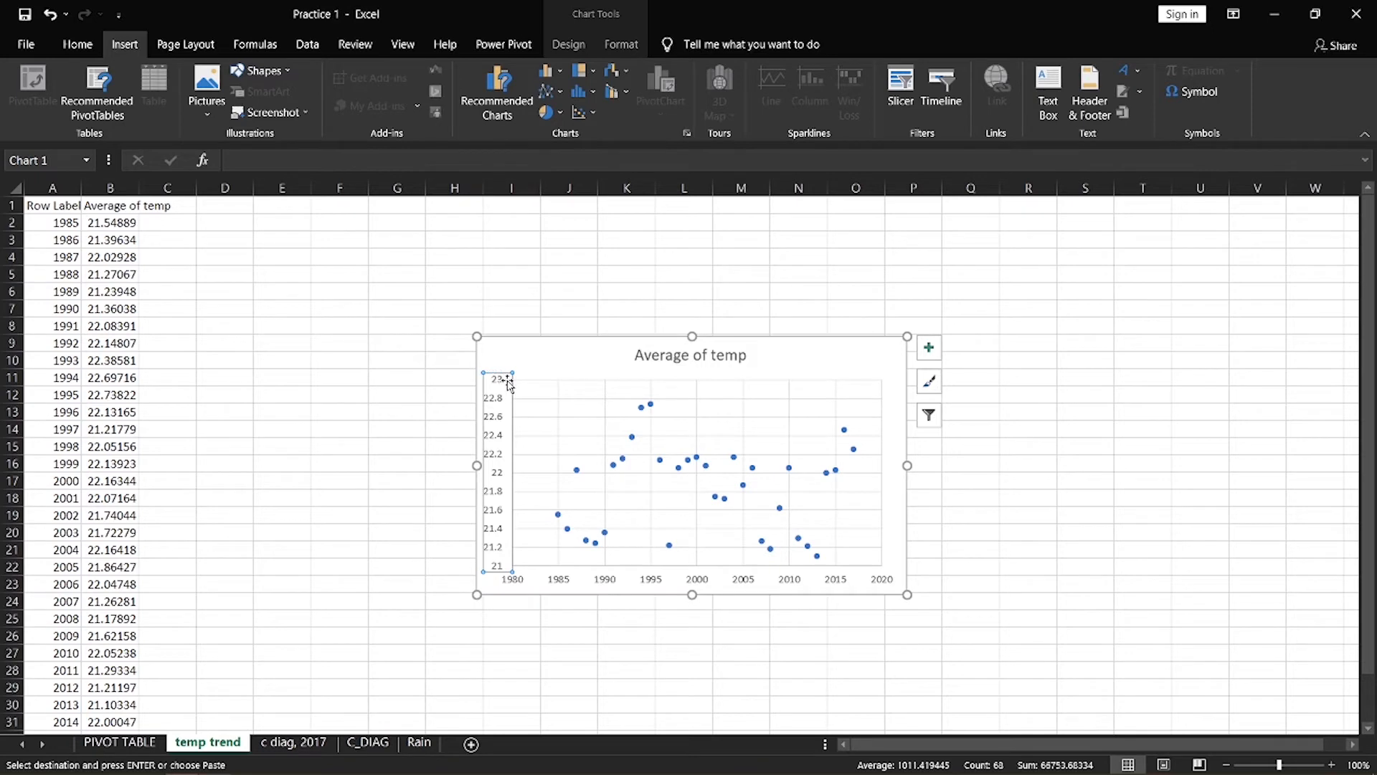
right_click(500, 378)
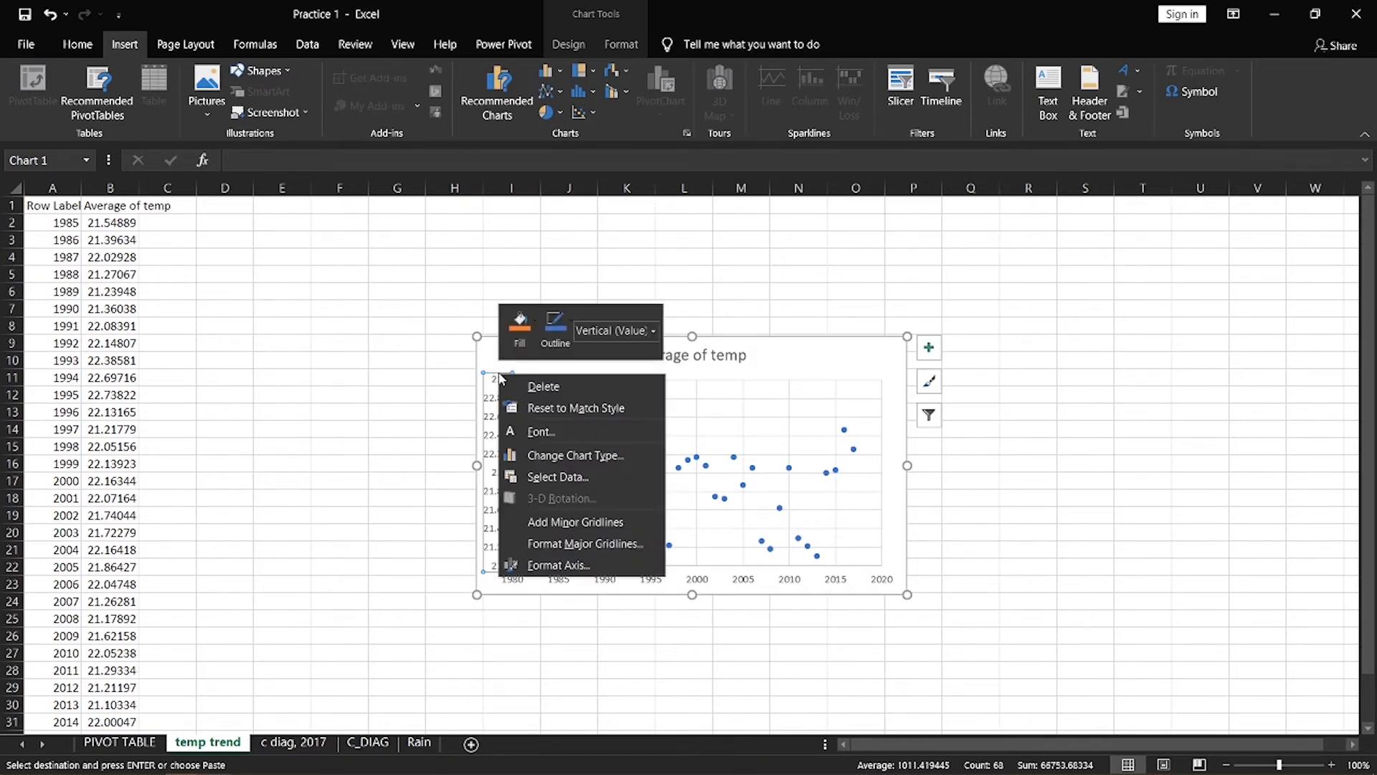
left_click(570, 564)
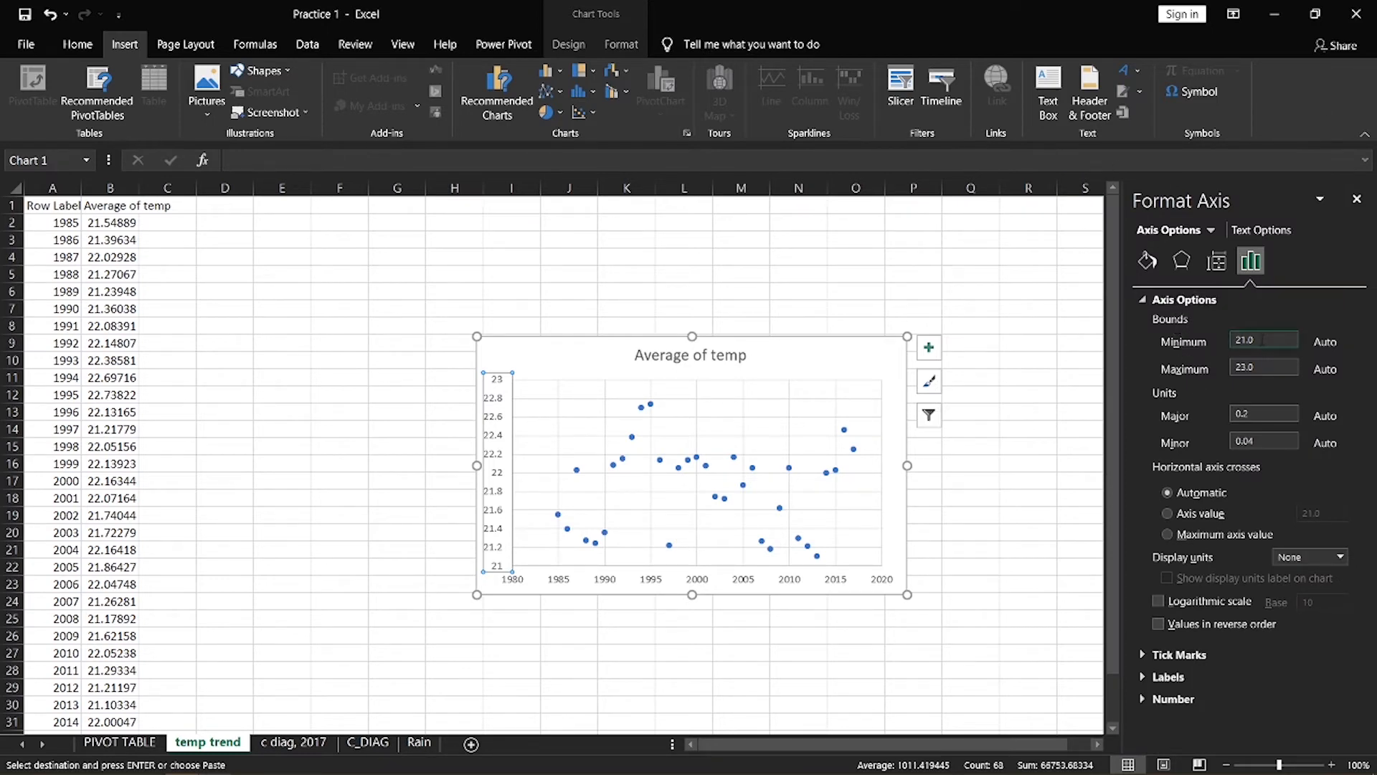
left_click(1203, 344)
type("16")
left_click(1325, 342)
left_click(1238, 340)
type("16")
key("Return")
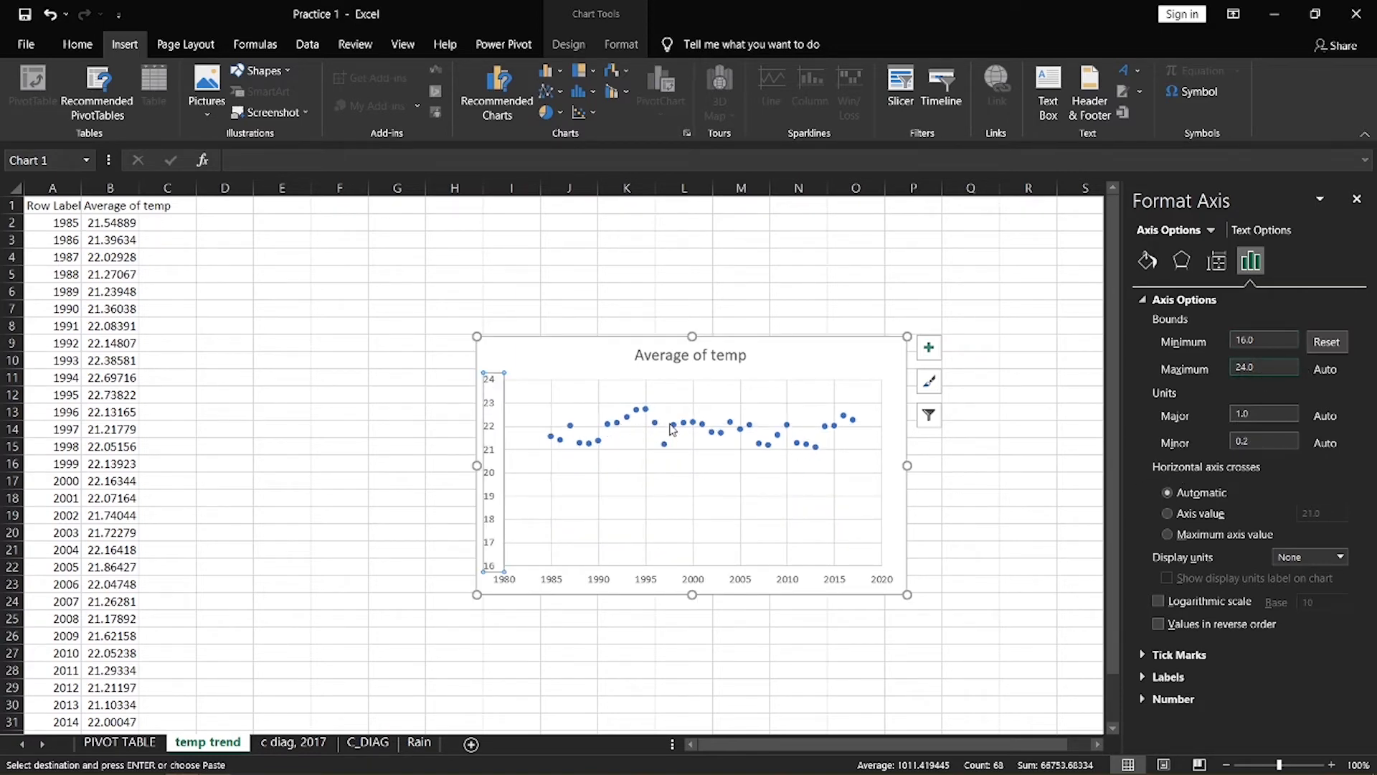
mouse_move(672, 428)
left_click(1357, 198)
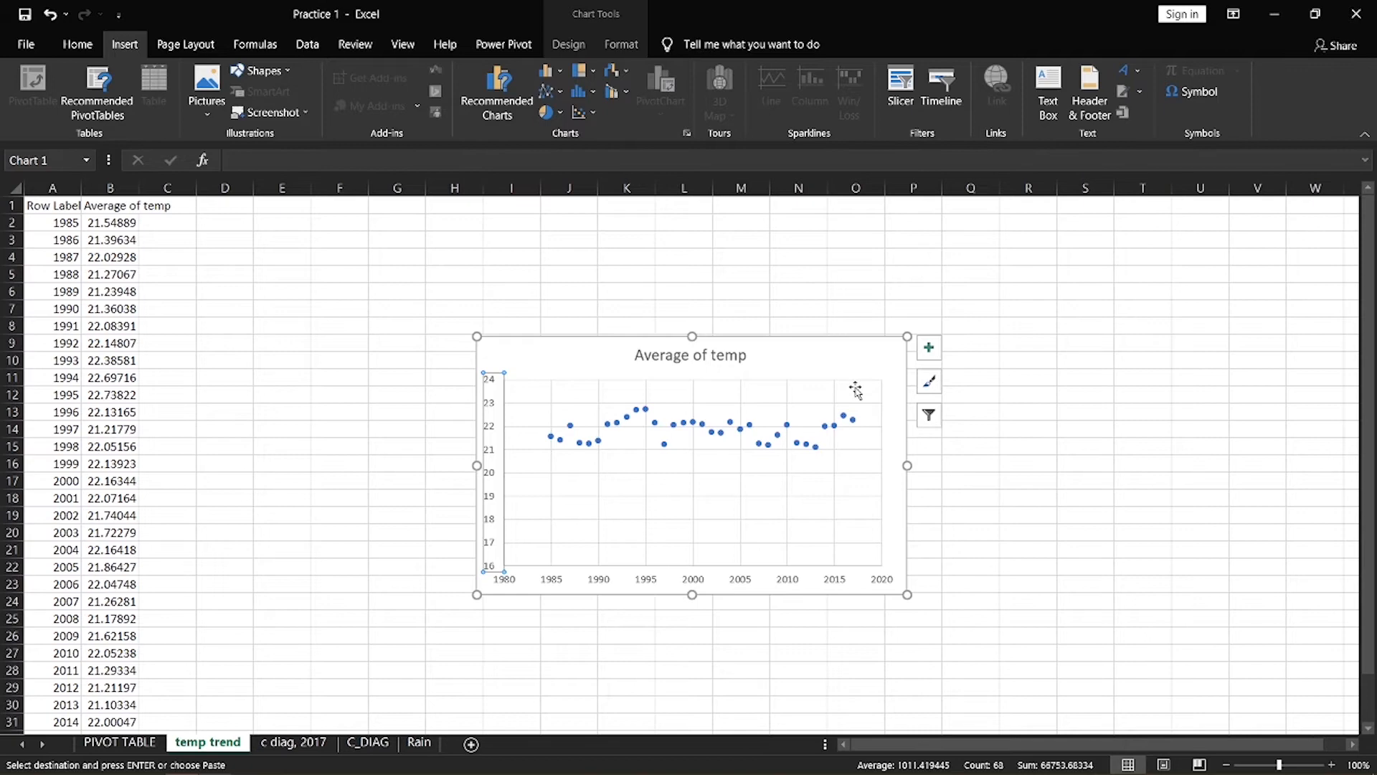
Add a trendline to the yearly average temperature scatter chart and open its formatting options
left_click(929, 347)
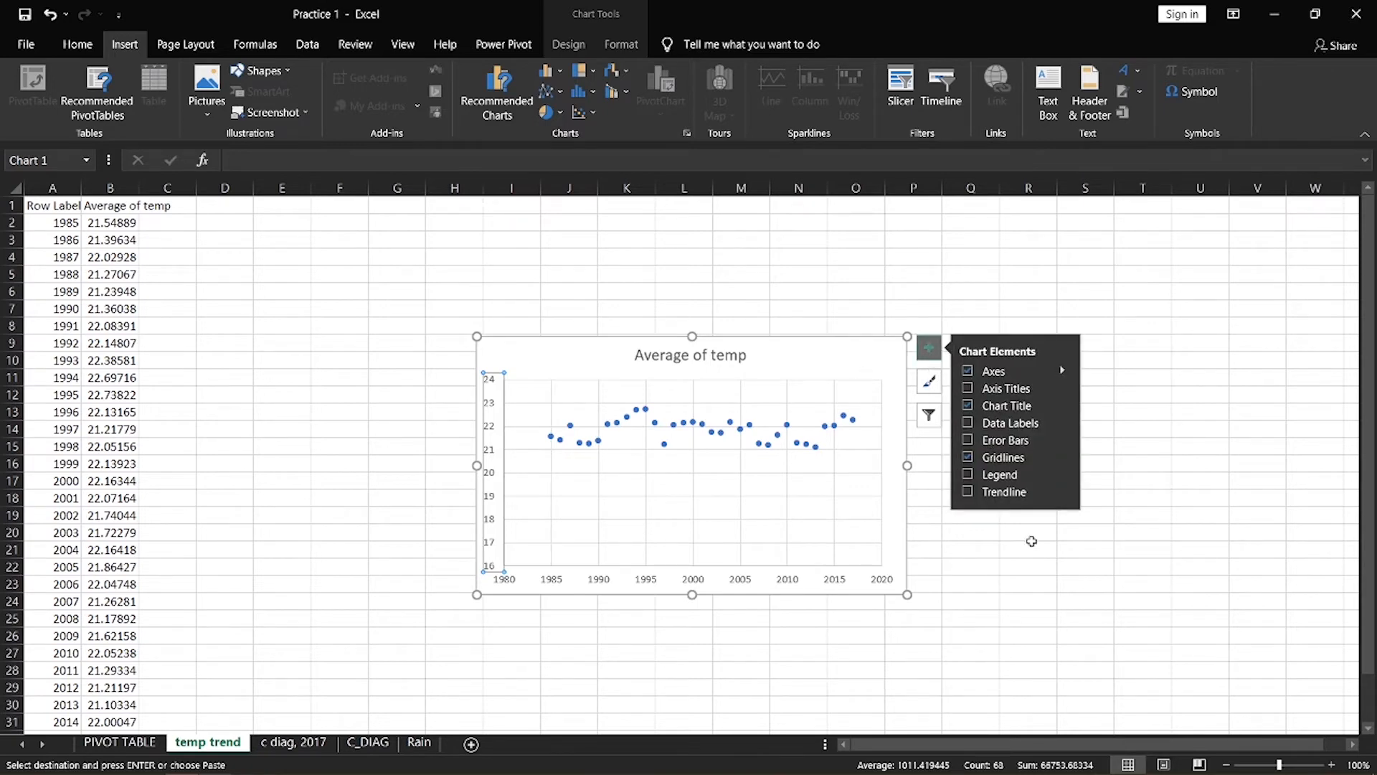
left_click(966, 493)
left_click(805, 433)
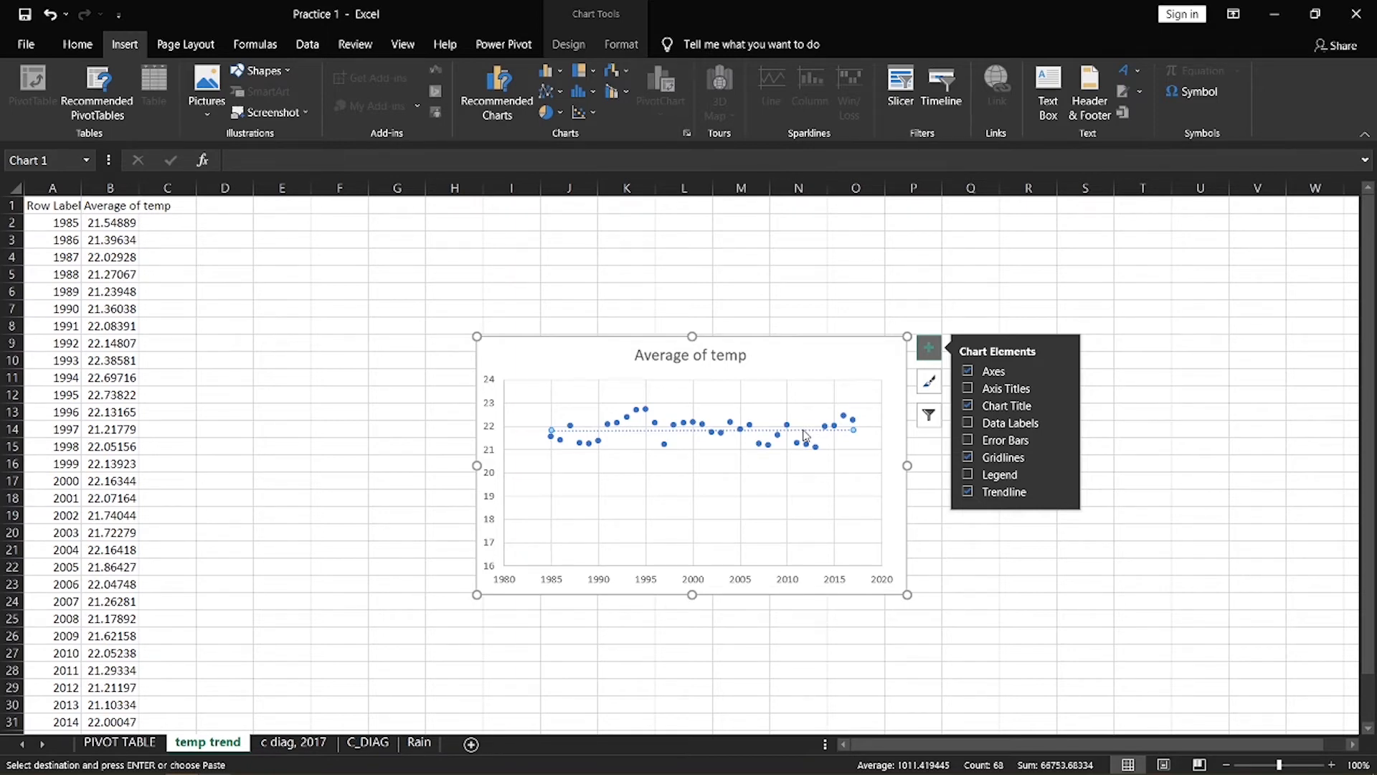
right_click(805, 433)
left_click(876, 554)
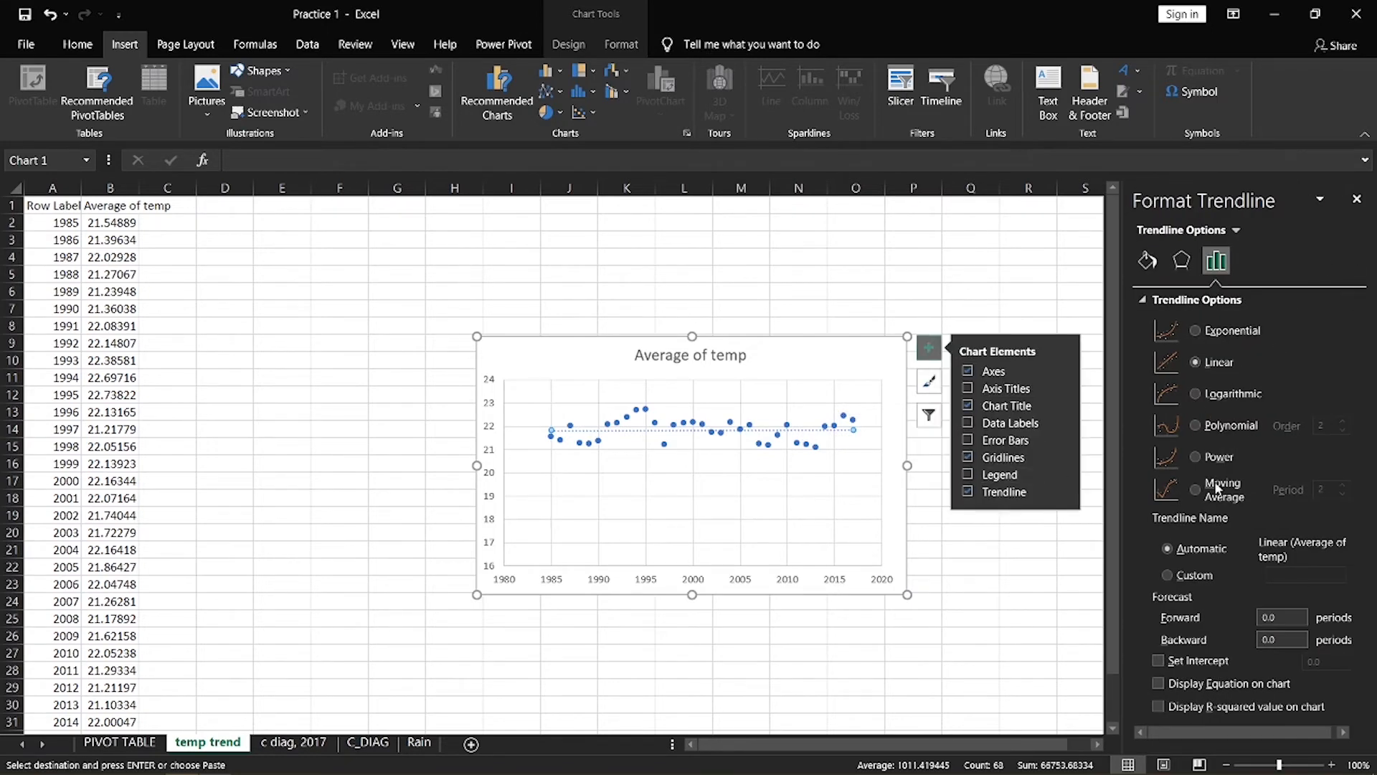
Try the Exponential and Polynomial trendline types and return the trendline to Linear
left_click(1195, 331)
left_click(1197, 426)
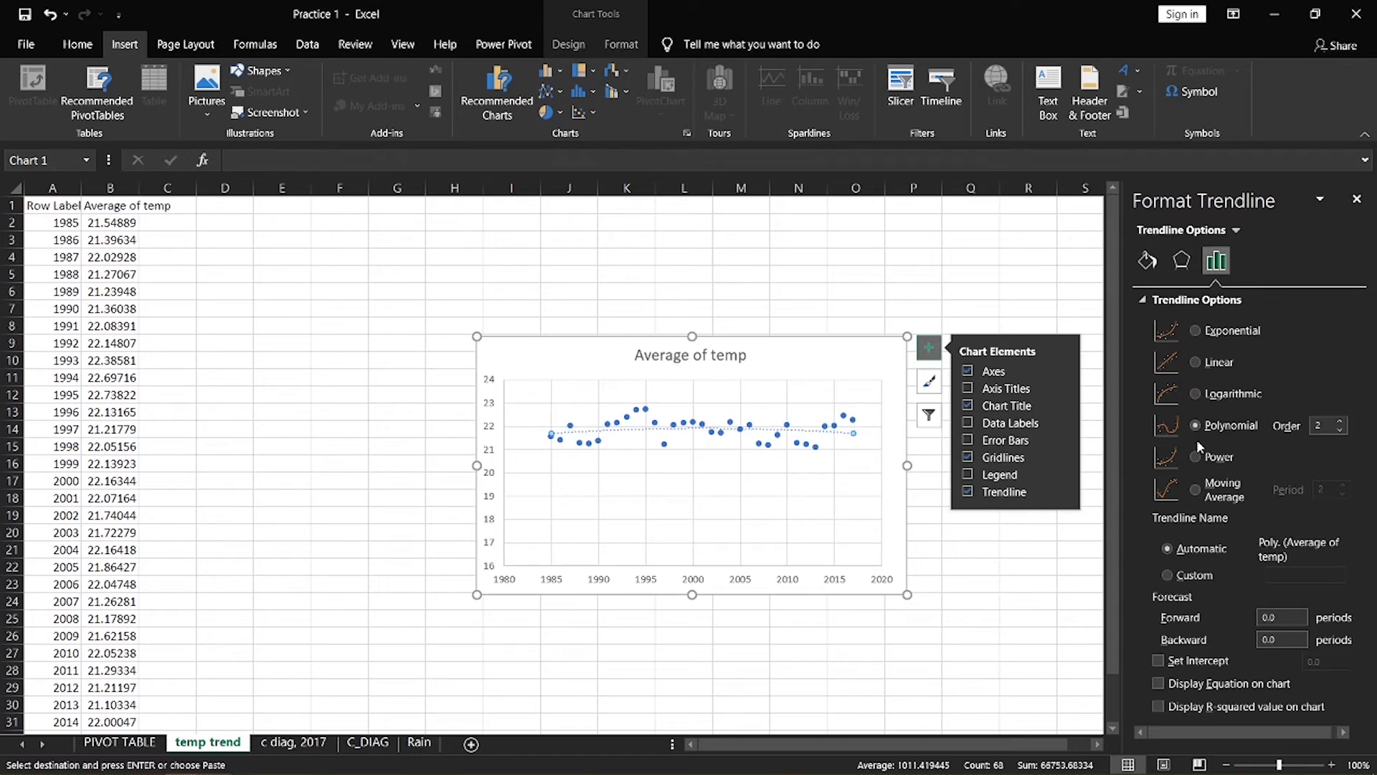
left_click(1195, 362)
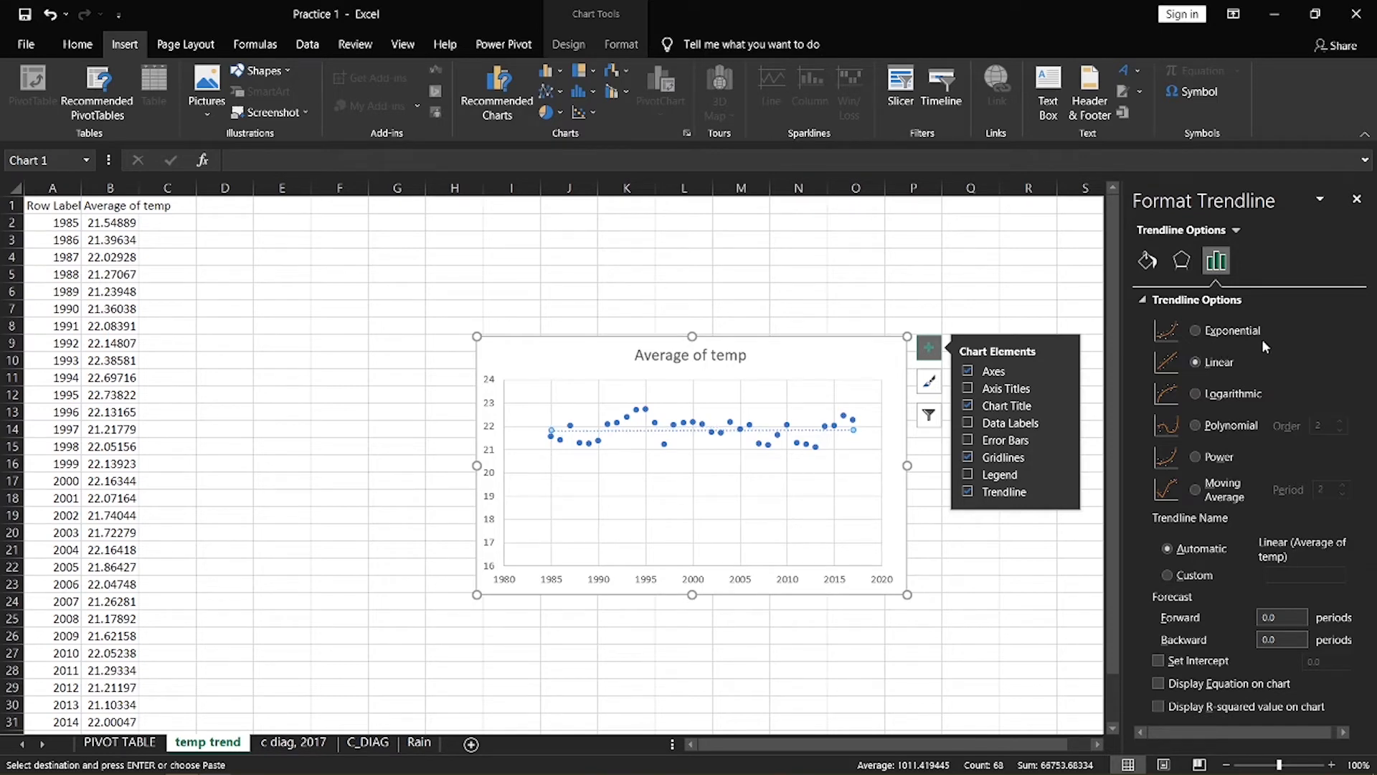
Display the trendline's equation and R-squared value on the chart and move their label just below the data points
left_click(1157, 683)
left_click(1159, 706)
left_click(810, 422)
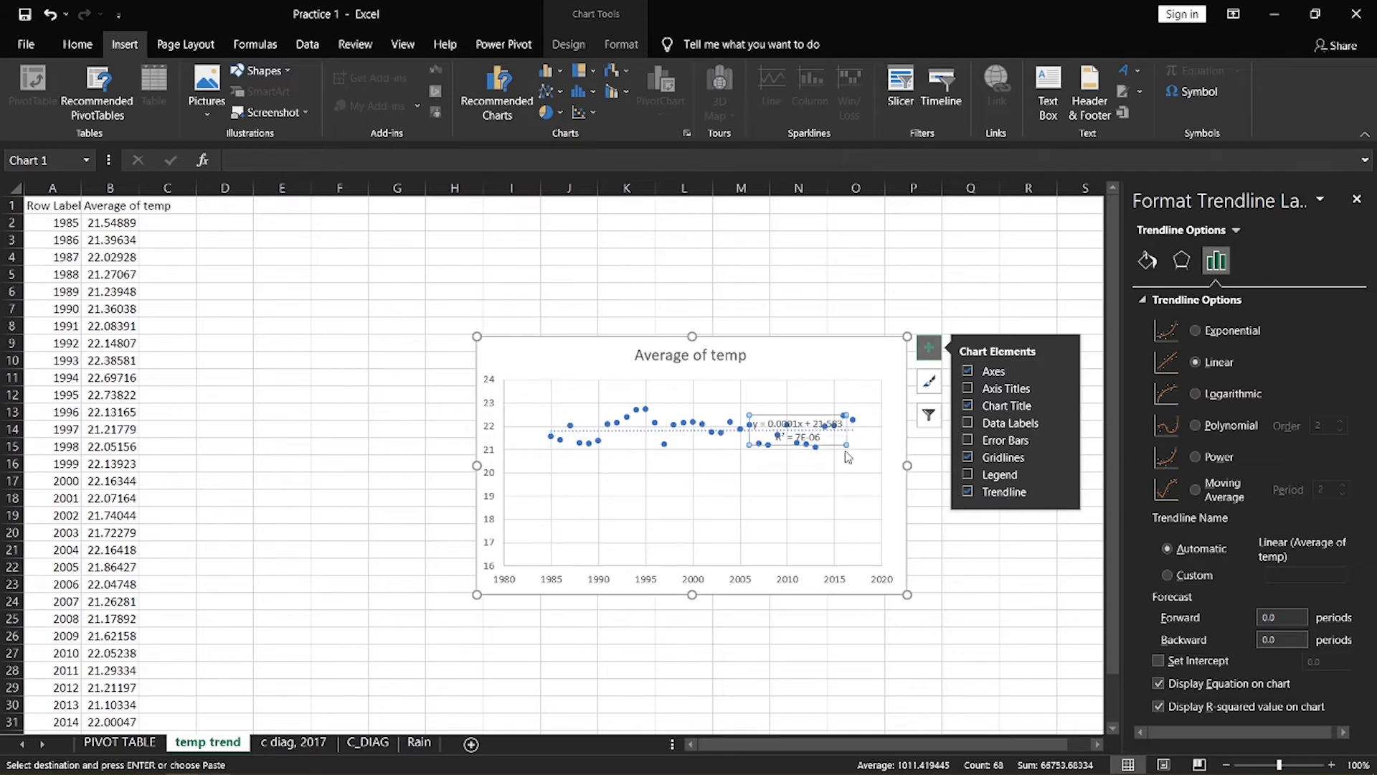
left_click_drag(804, 418, 806, 464)
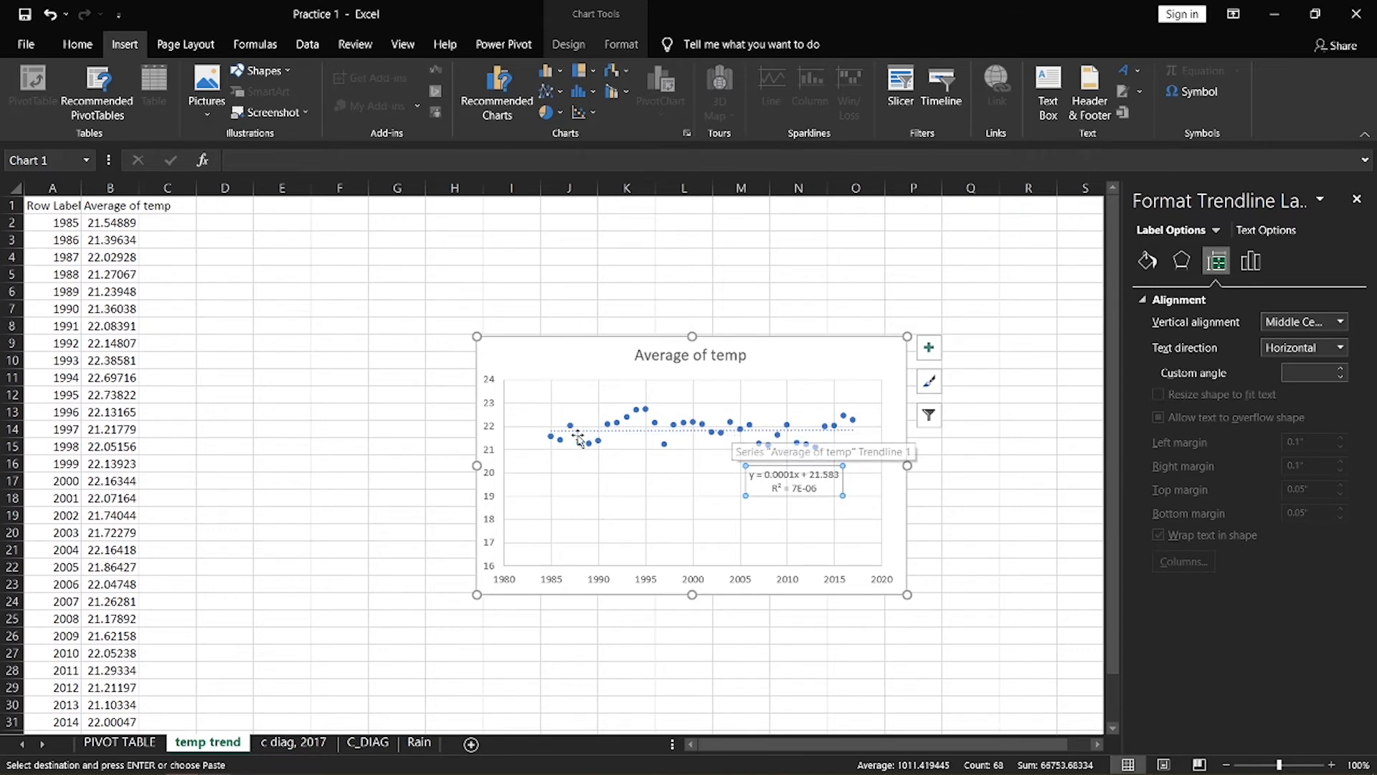
Highlight the slope coefficient in the trendline equation label to examine it, and deselect the label
left_click(794, 476)
left_click_drag(794, 475, 766, 475)
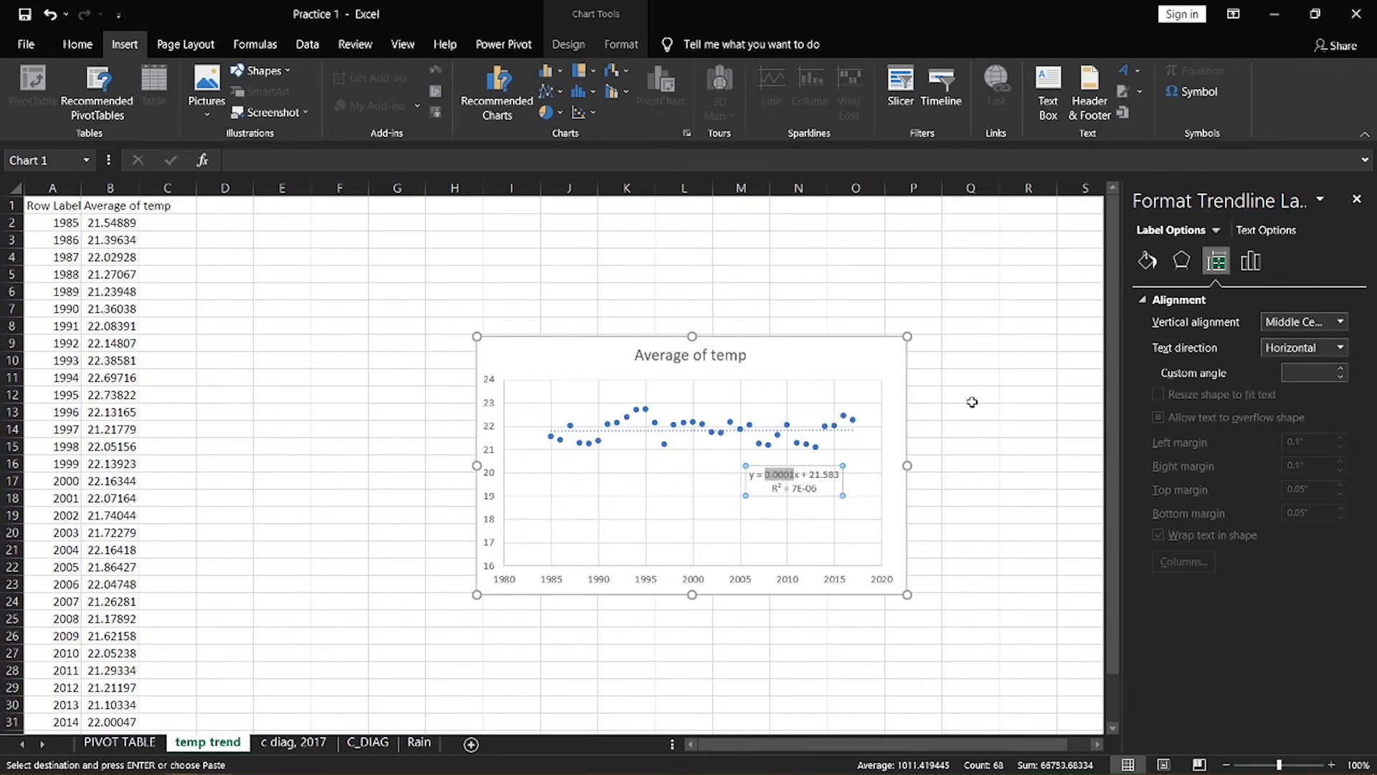
left_click(904, 409)
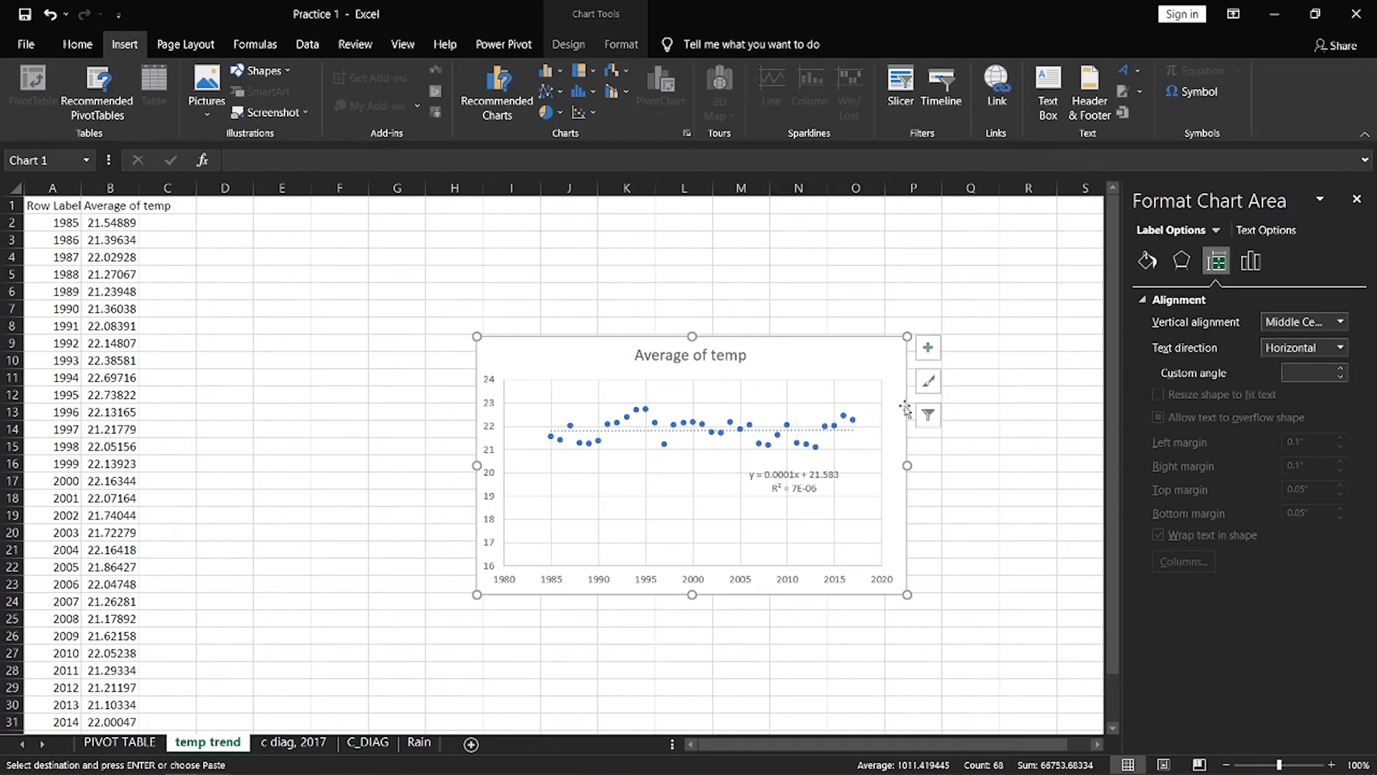
Add a legend to the temperature trend chart and close the list of chart elements
left_click(926, 361)
left_click(894, 370)
left_click(928, 347)
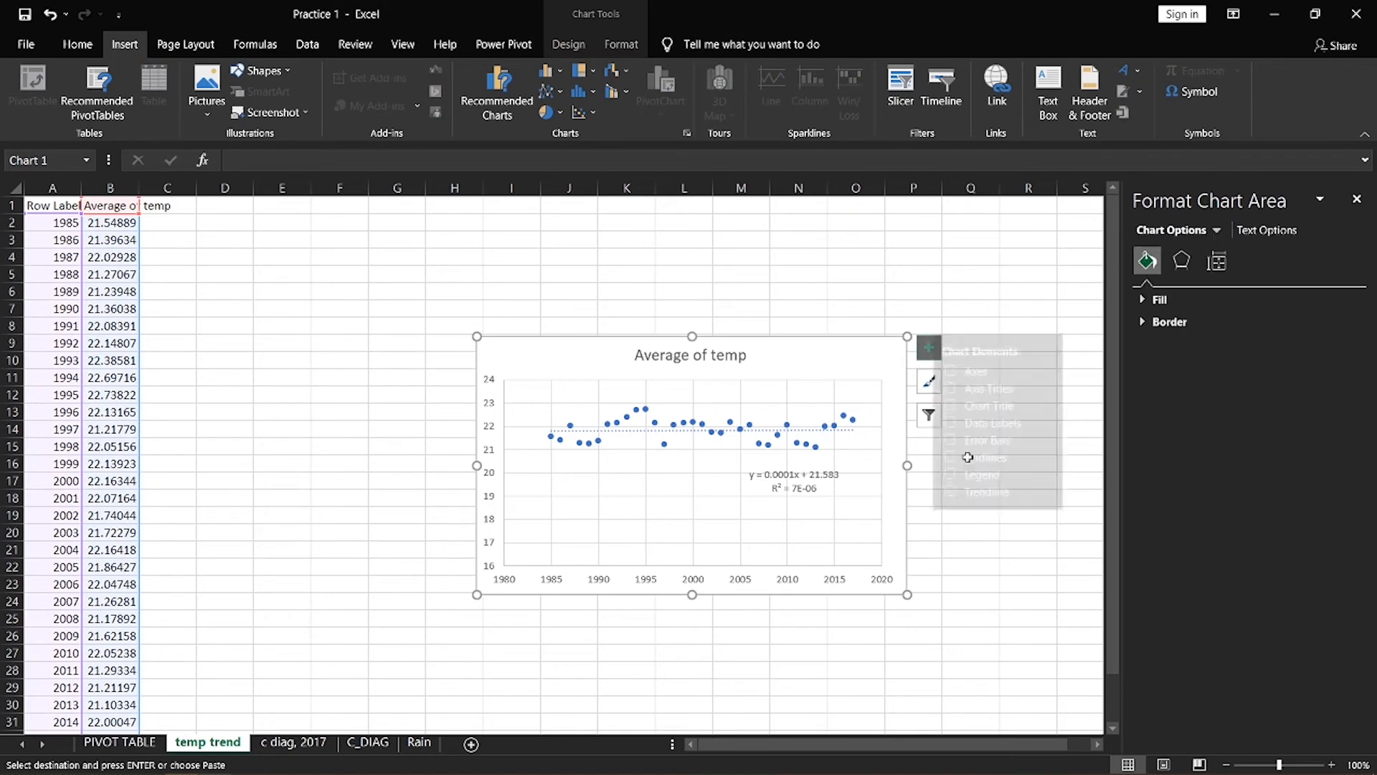
left_click(977, 475)
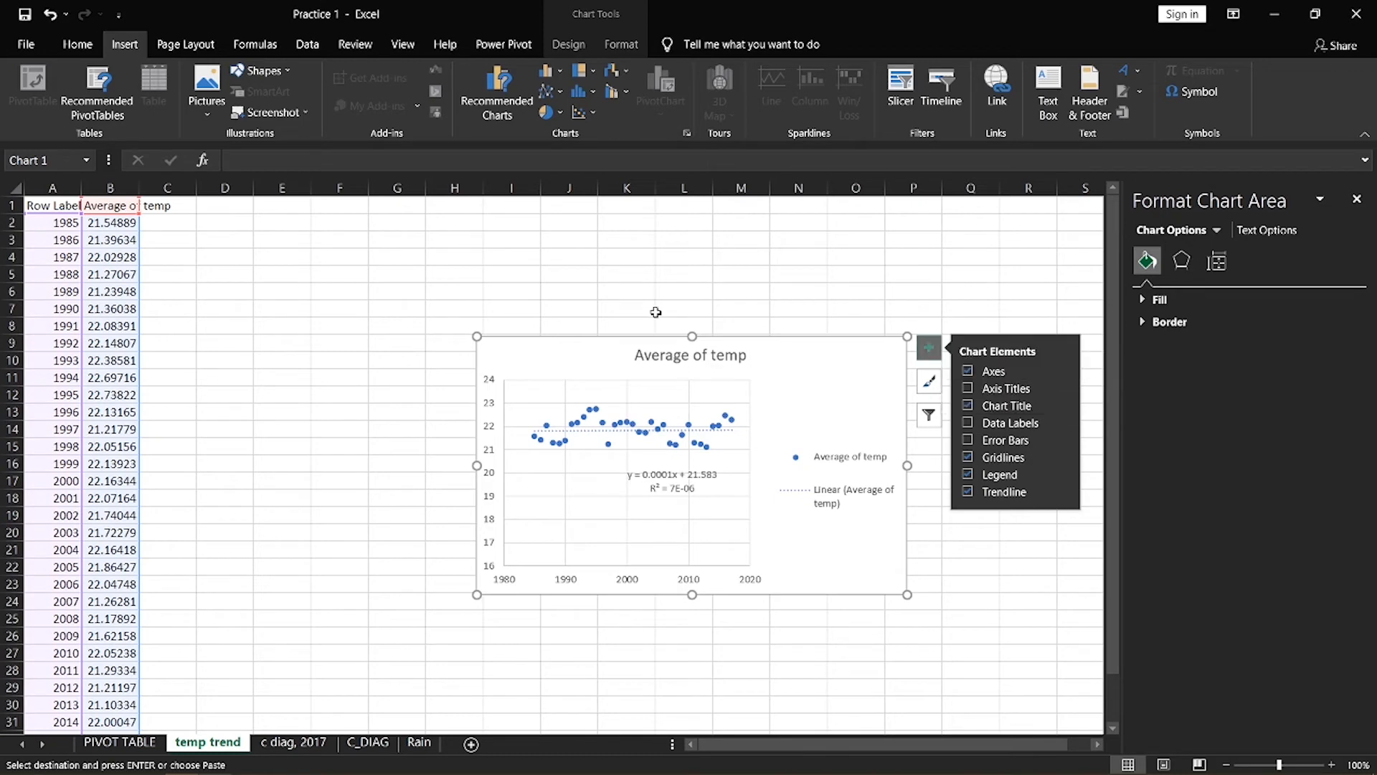
left_click(929, 349)
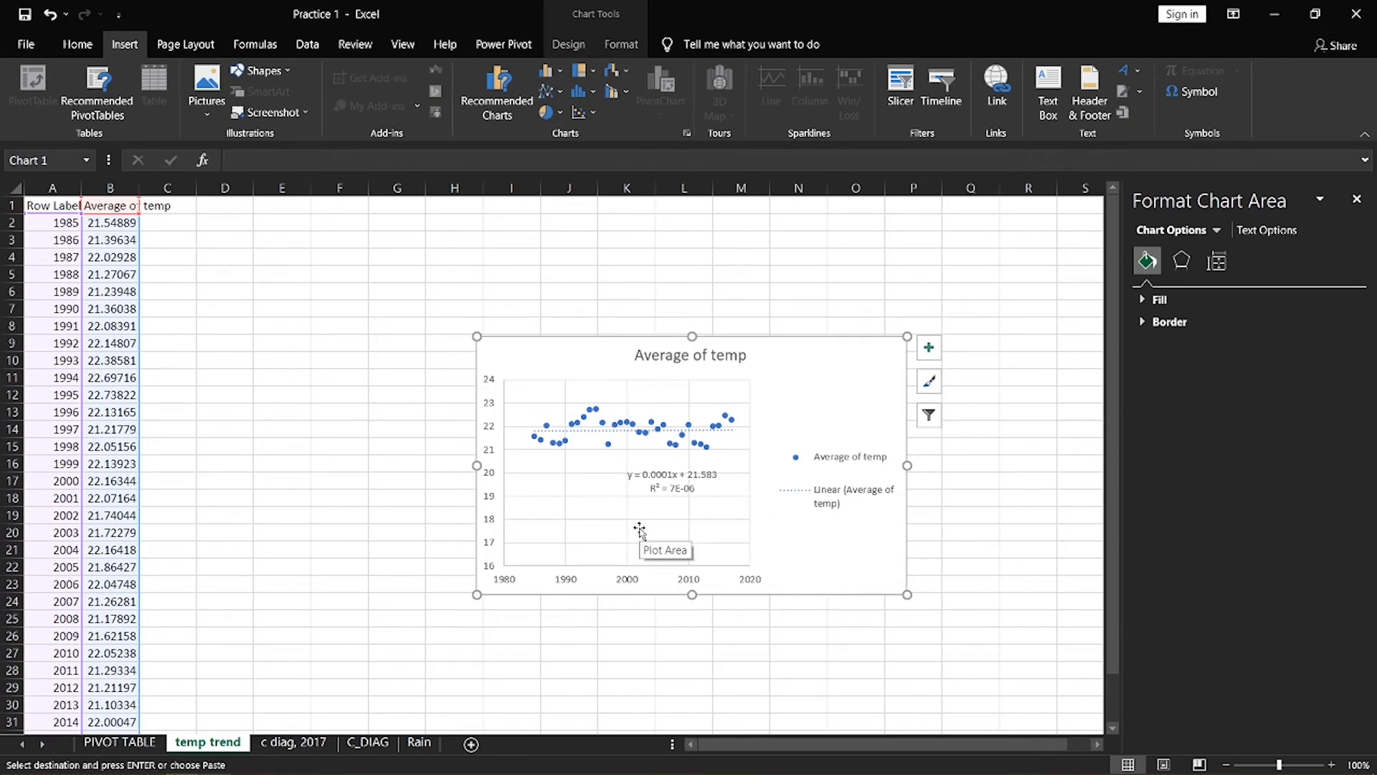
key("alt")
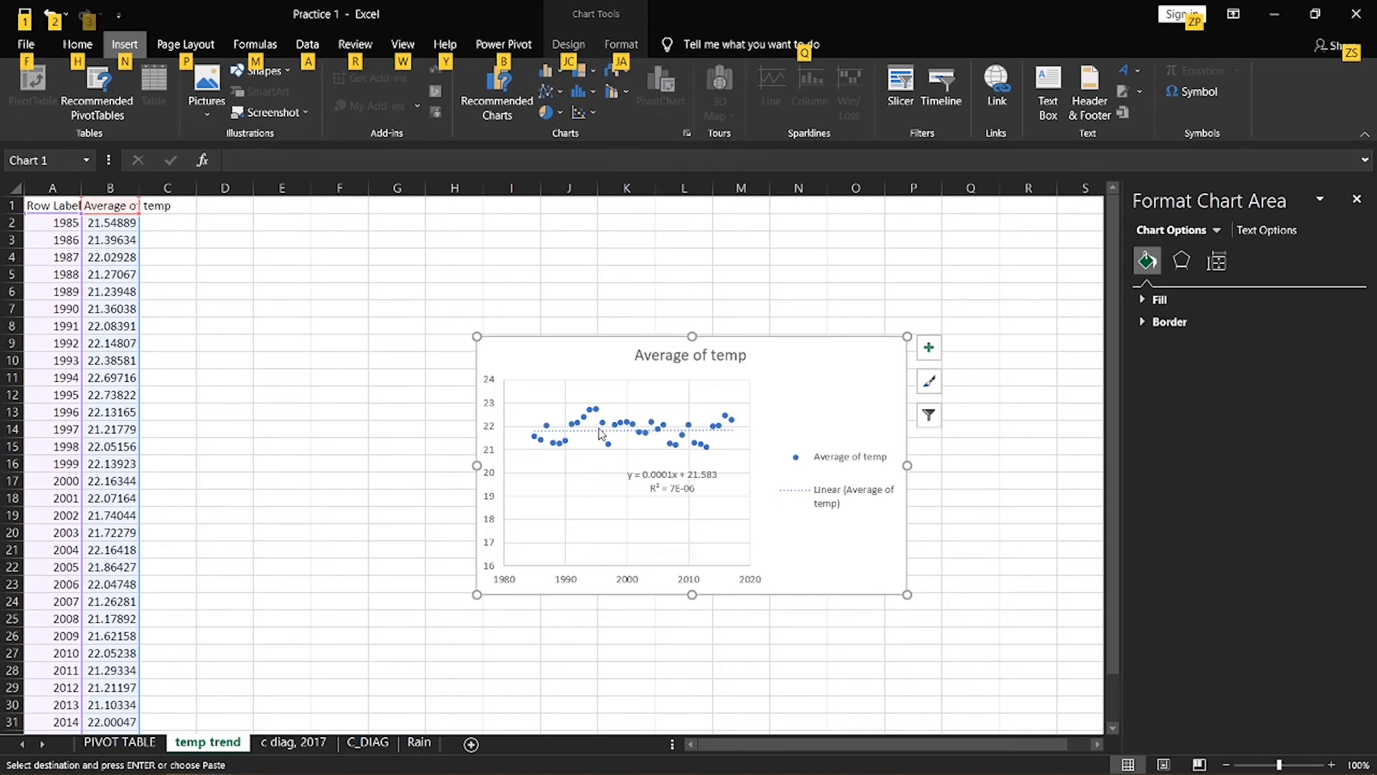
key("alt")
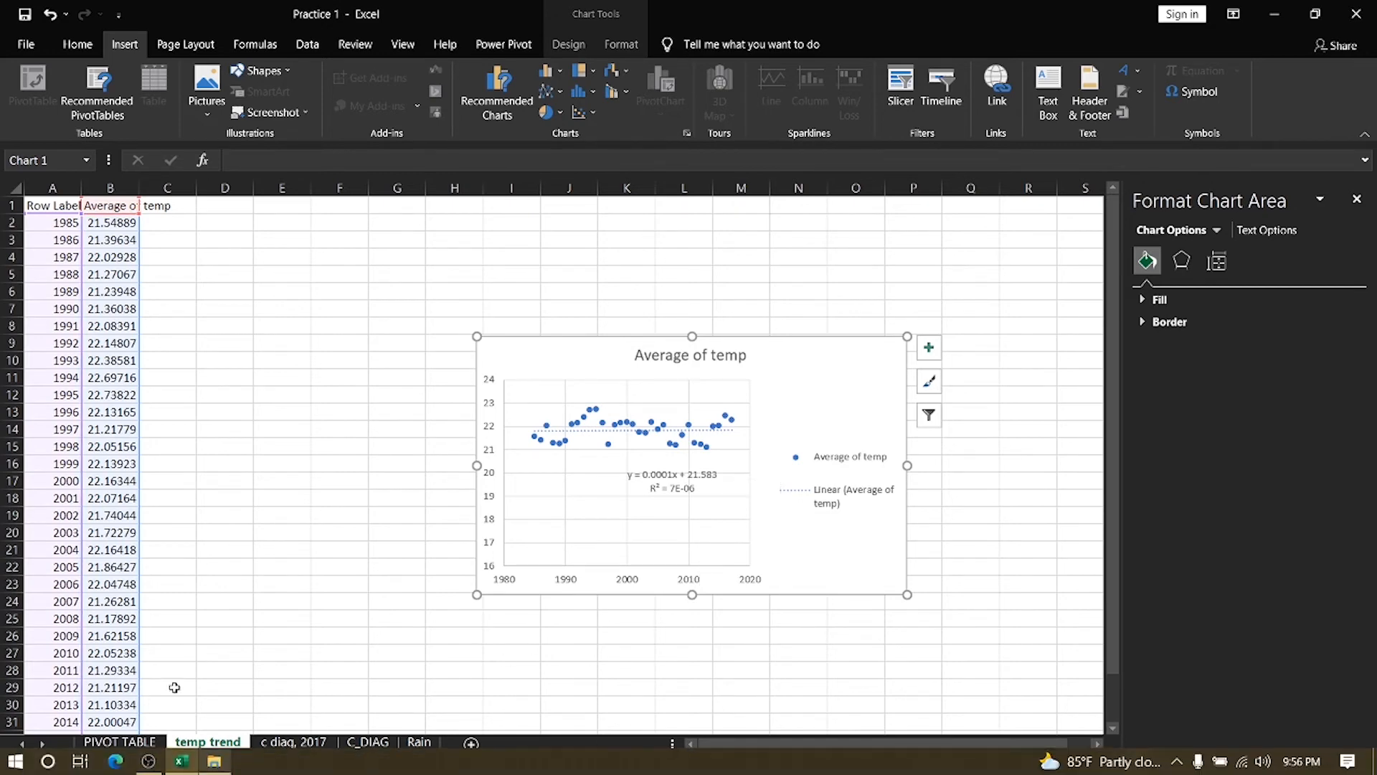
On the PIVOT TABLE sheet, replace the temp field in the pivot table with the max and min fields
left_click(134, 743)
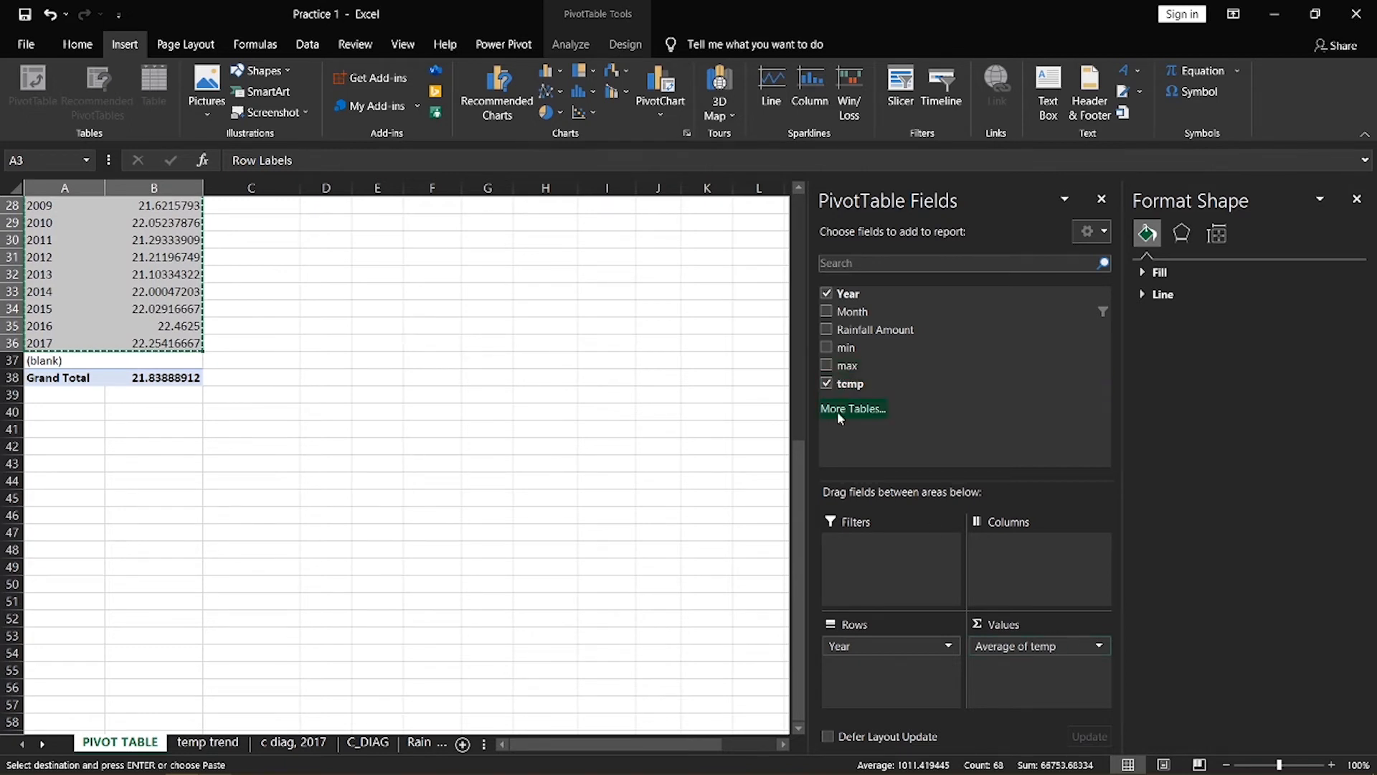
left_click(829, 385)
left_click(829, 367)
left_click(828, 349)
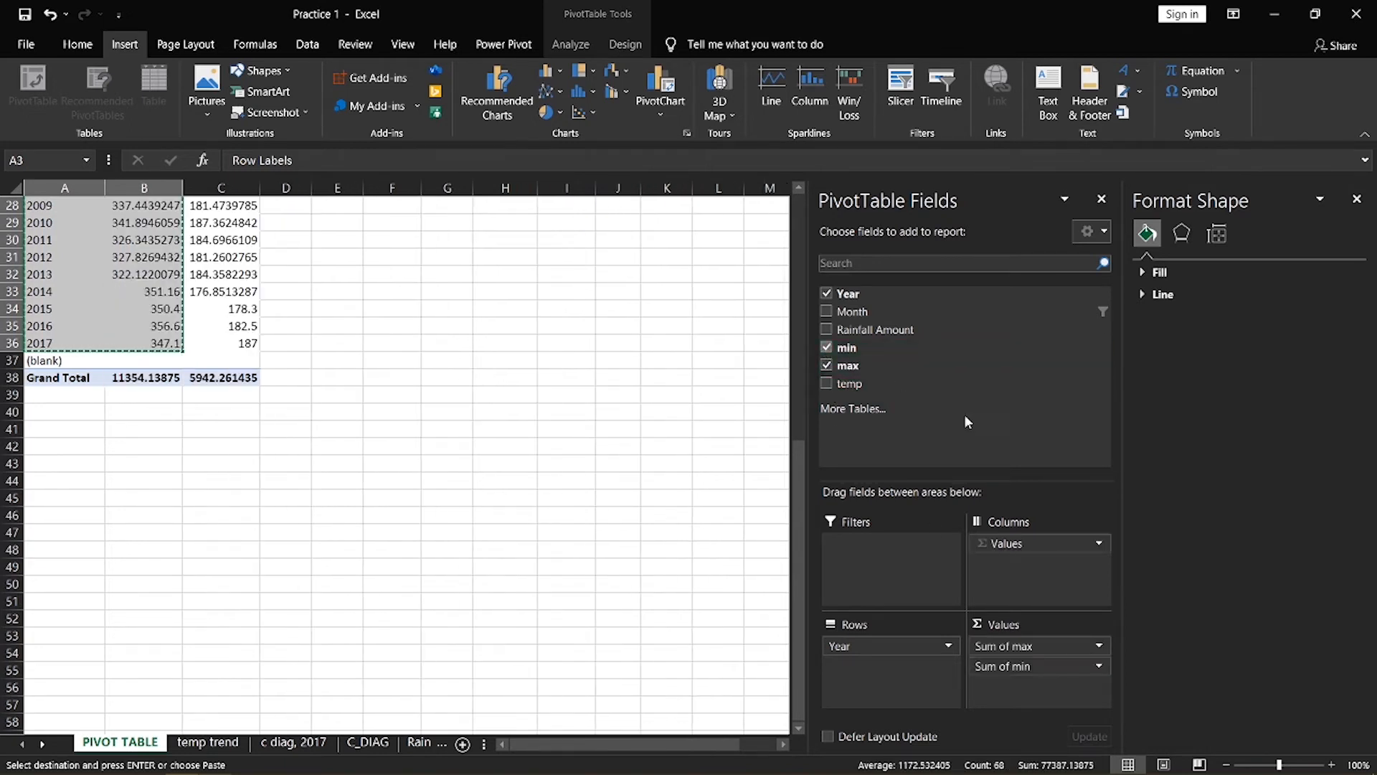
Summarize the pivot table's max and min value fields by Average
left_click(1026, 646)
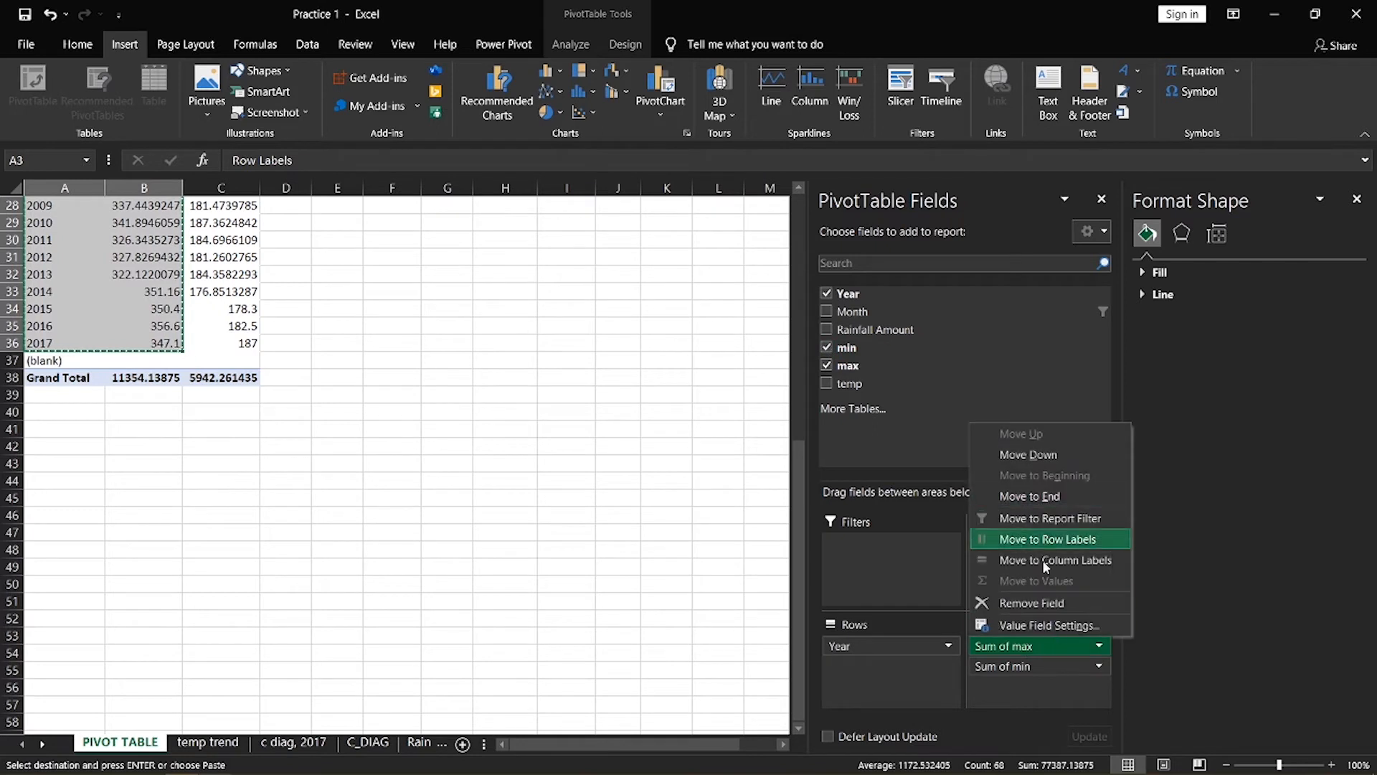
left_click(1042, 622)
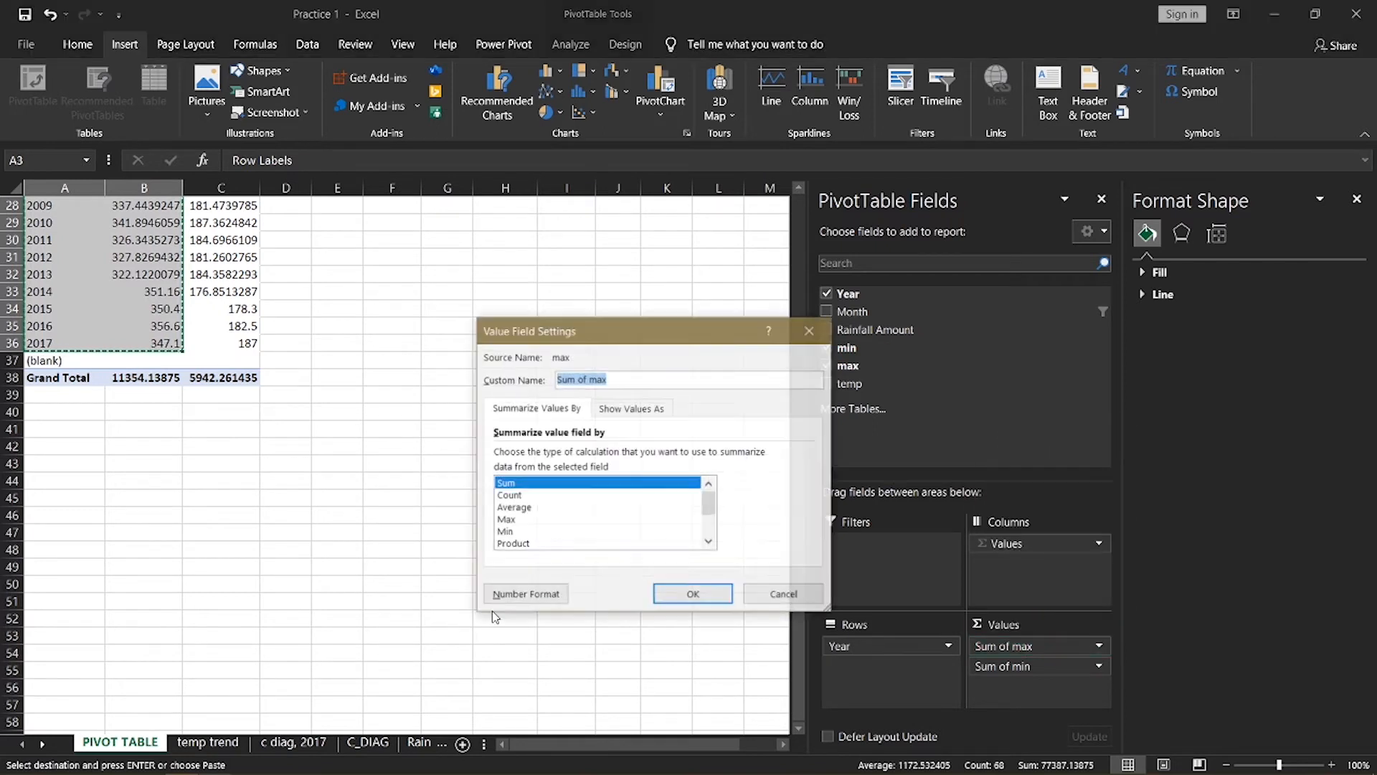
left_click(518, 509)
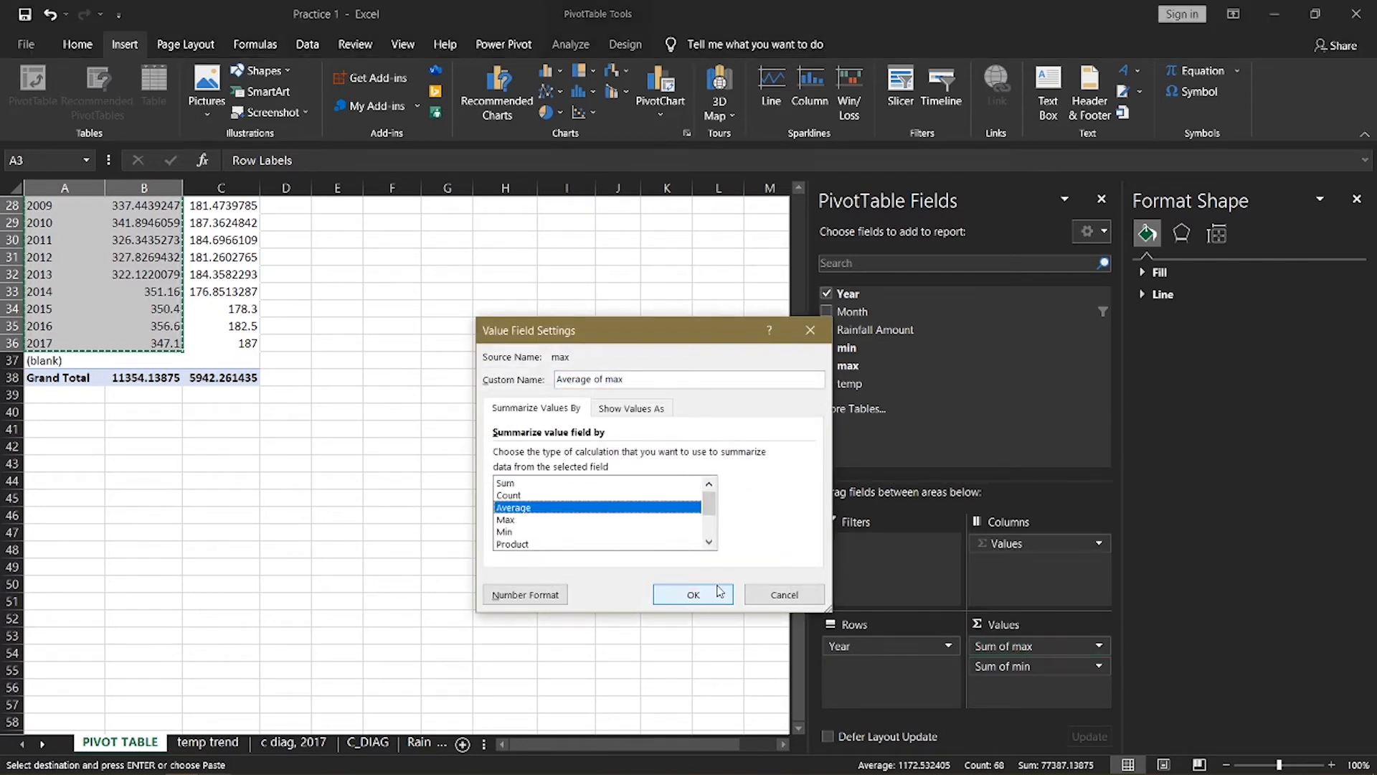
left_click(693, 595)
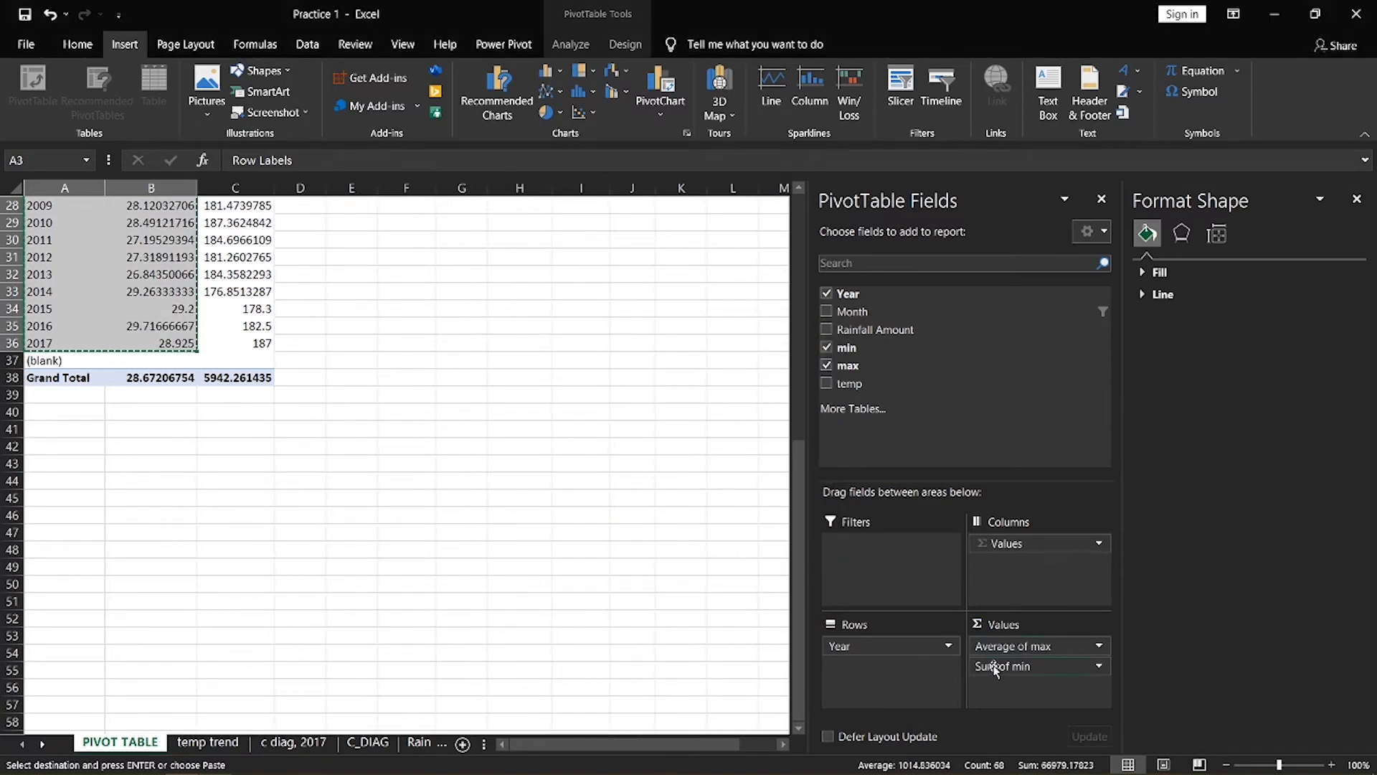
left_click(997, 666)
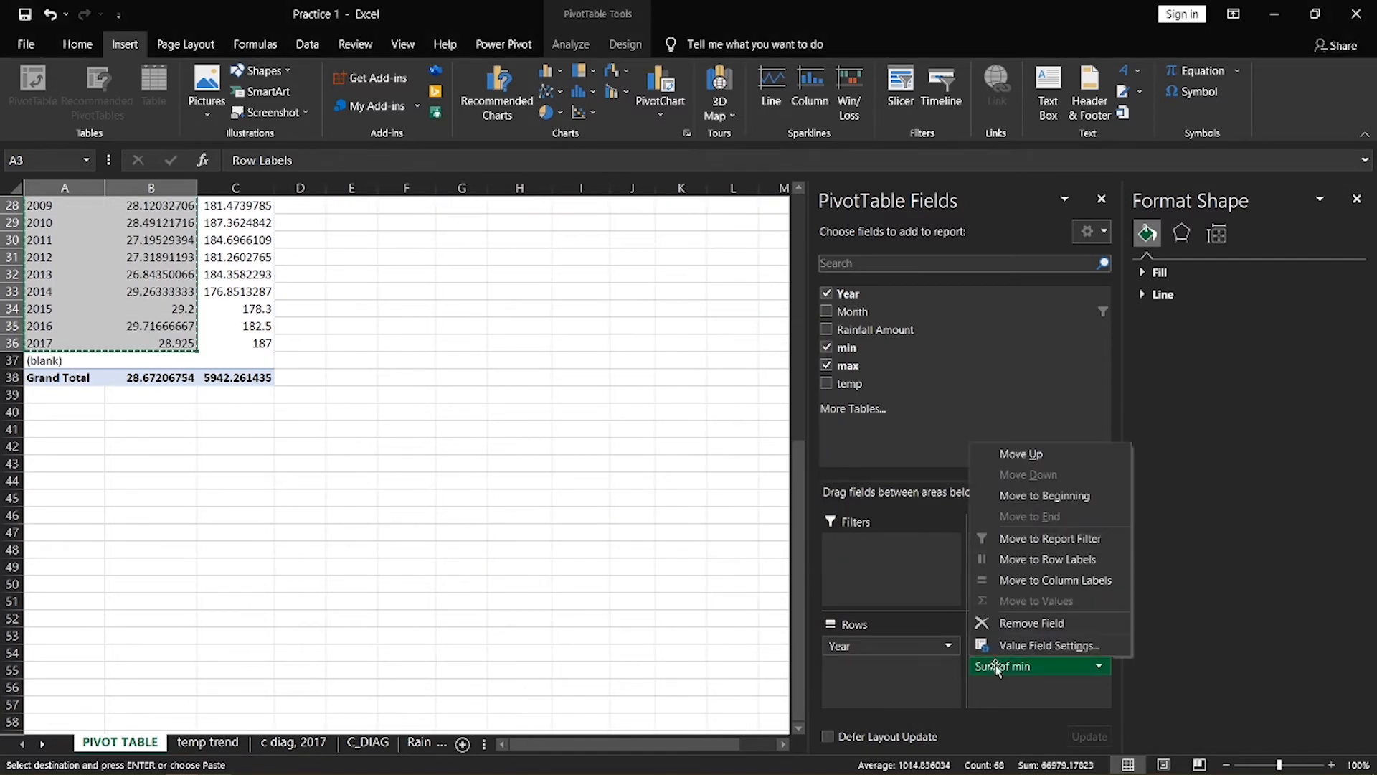
left_click(1061, 646)
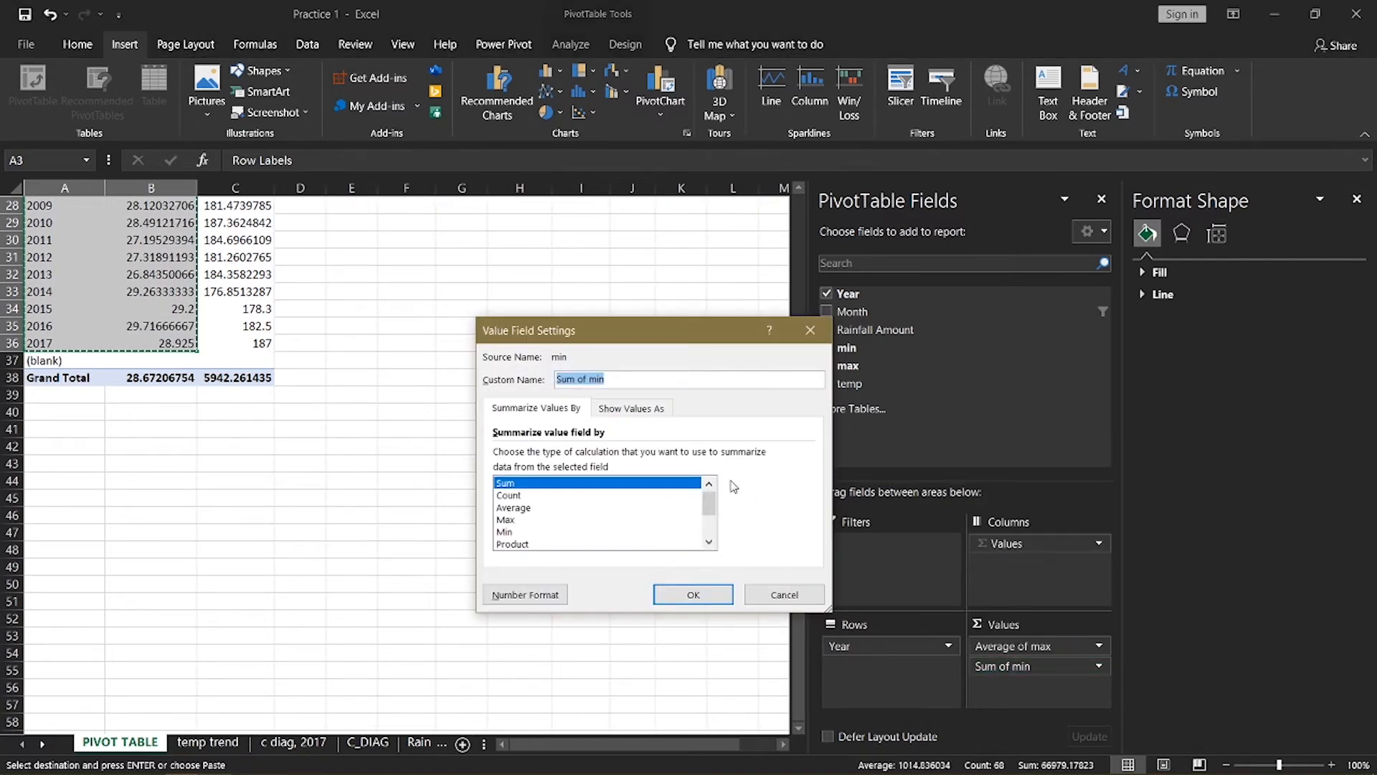
left_click(535, 508)
left_click(691, 594)
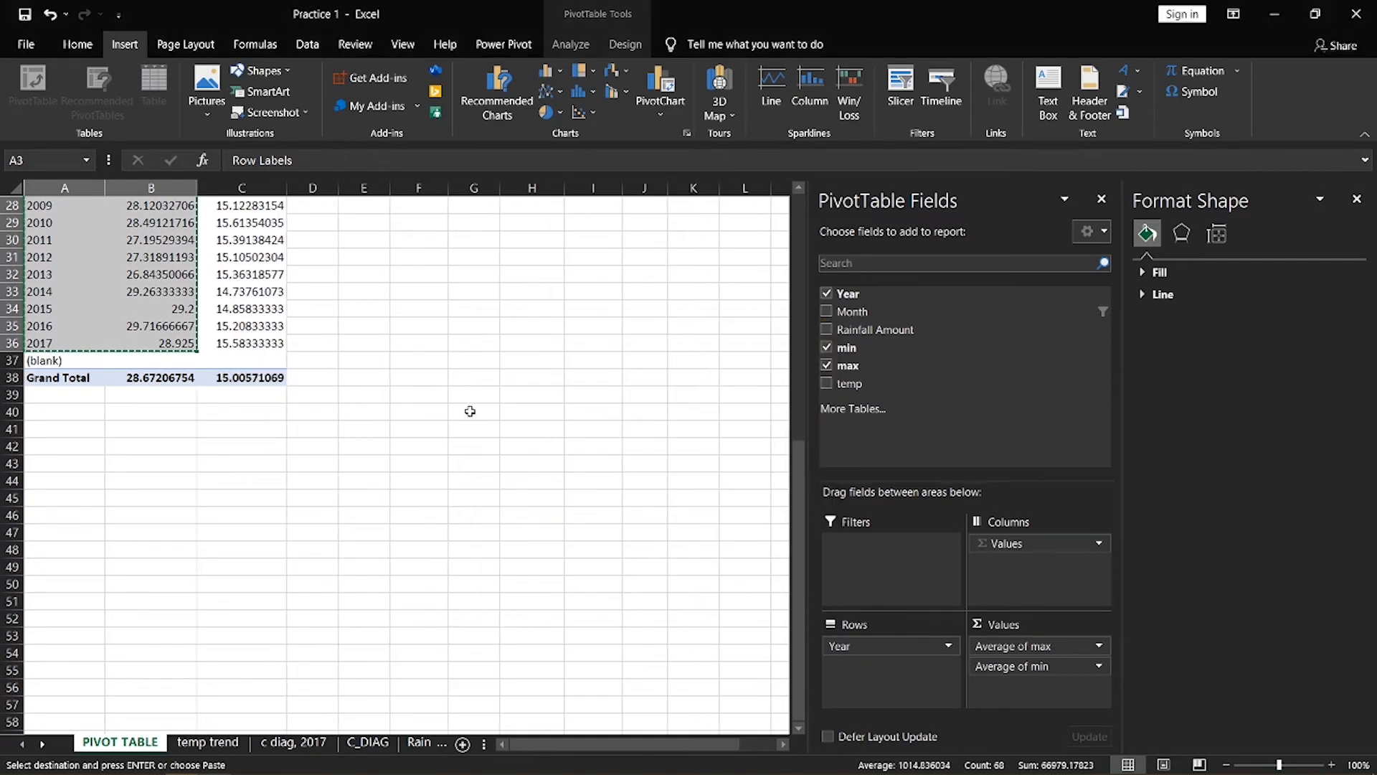
Extend the copied pivot table range to include the Average of min column alongside the years and Average of max, through 2017
scroll(466, 409, "up", 9)
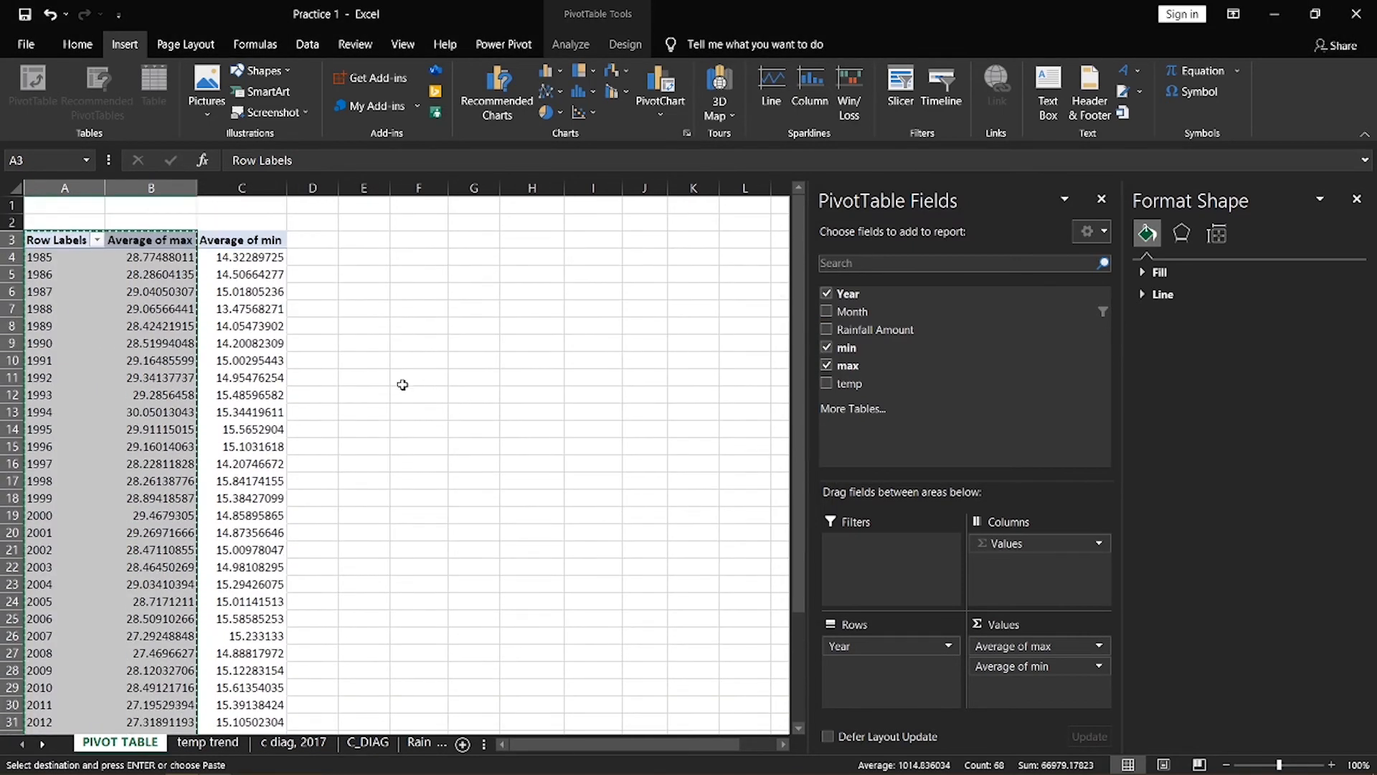
key("shift+Right")
scroll(301, 347, "up", 2)
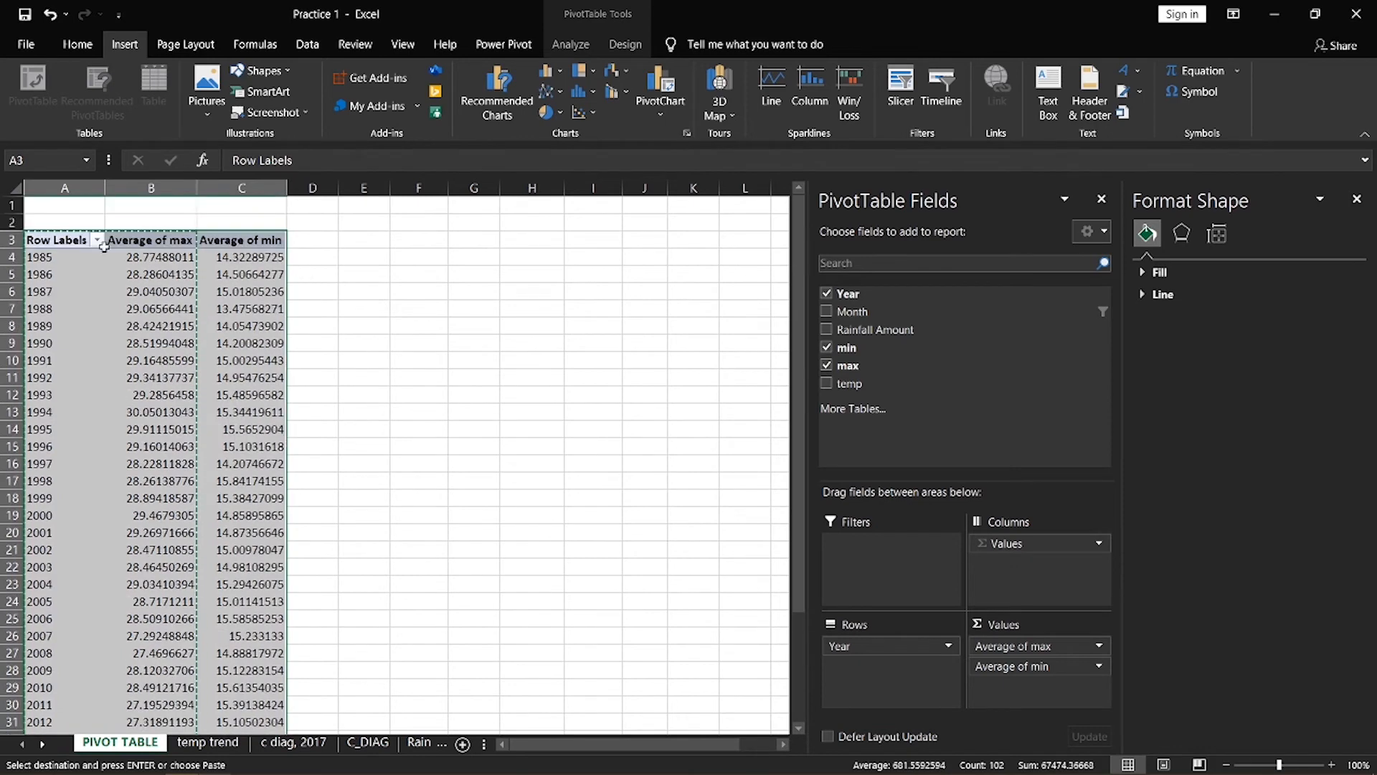
scroll(409, 359, "down", 6)
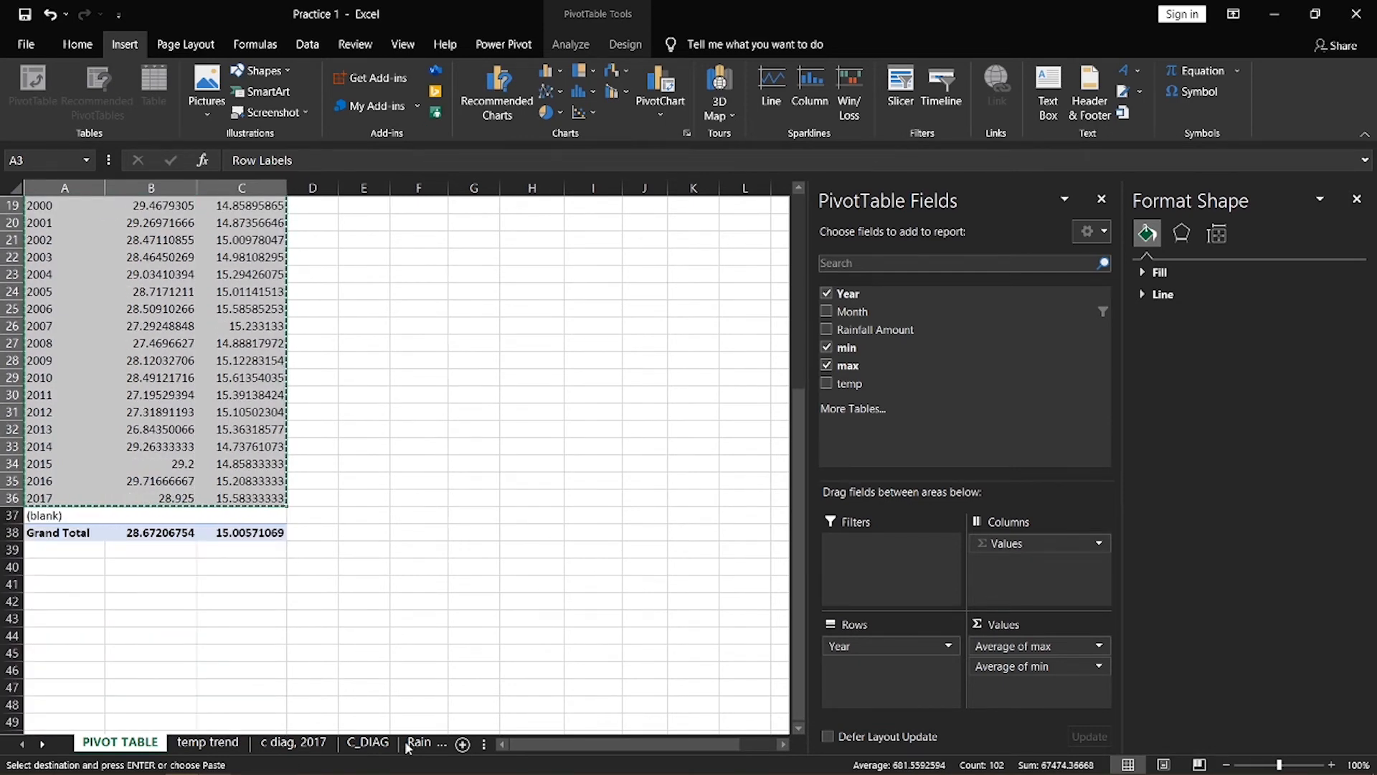
Add a new worksheet and rename it "min max"
left_click(463, 744)
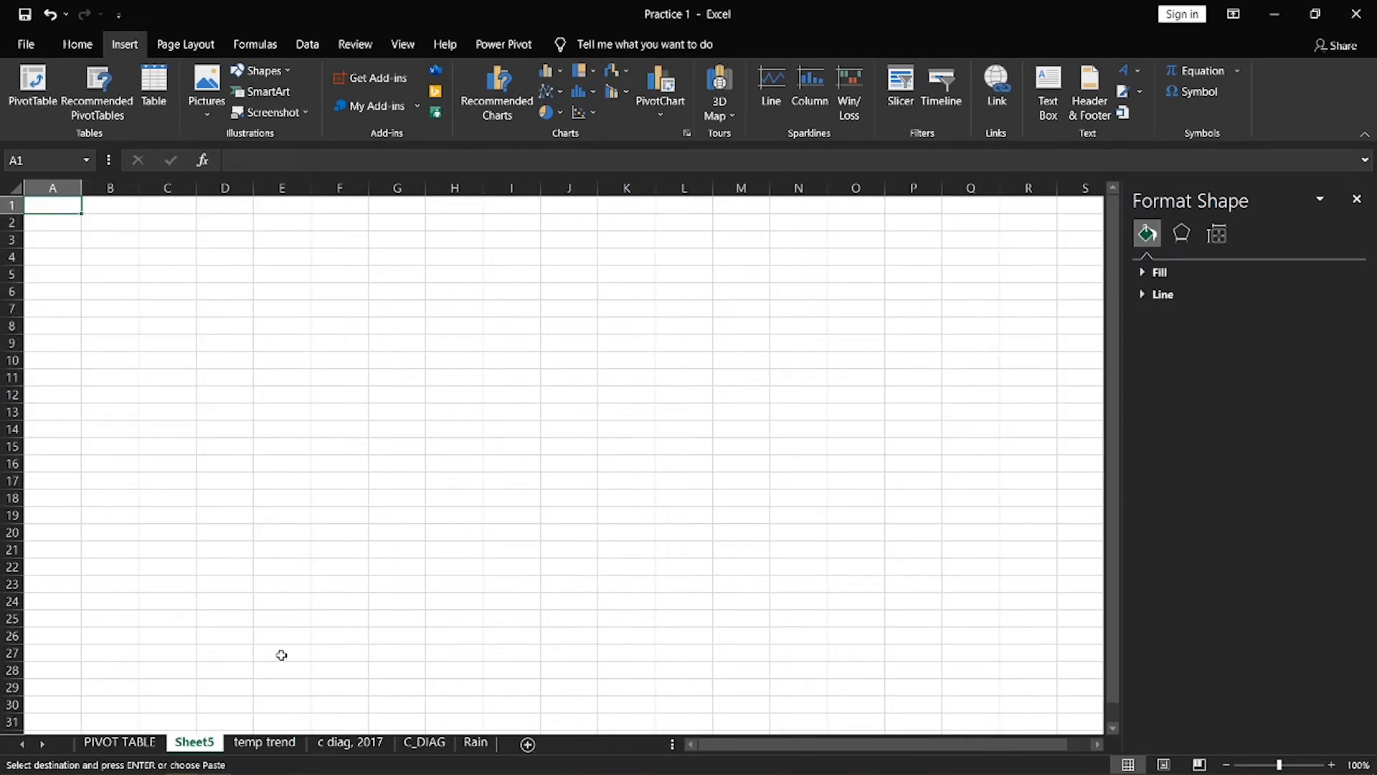
right_click(179, 745)
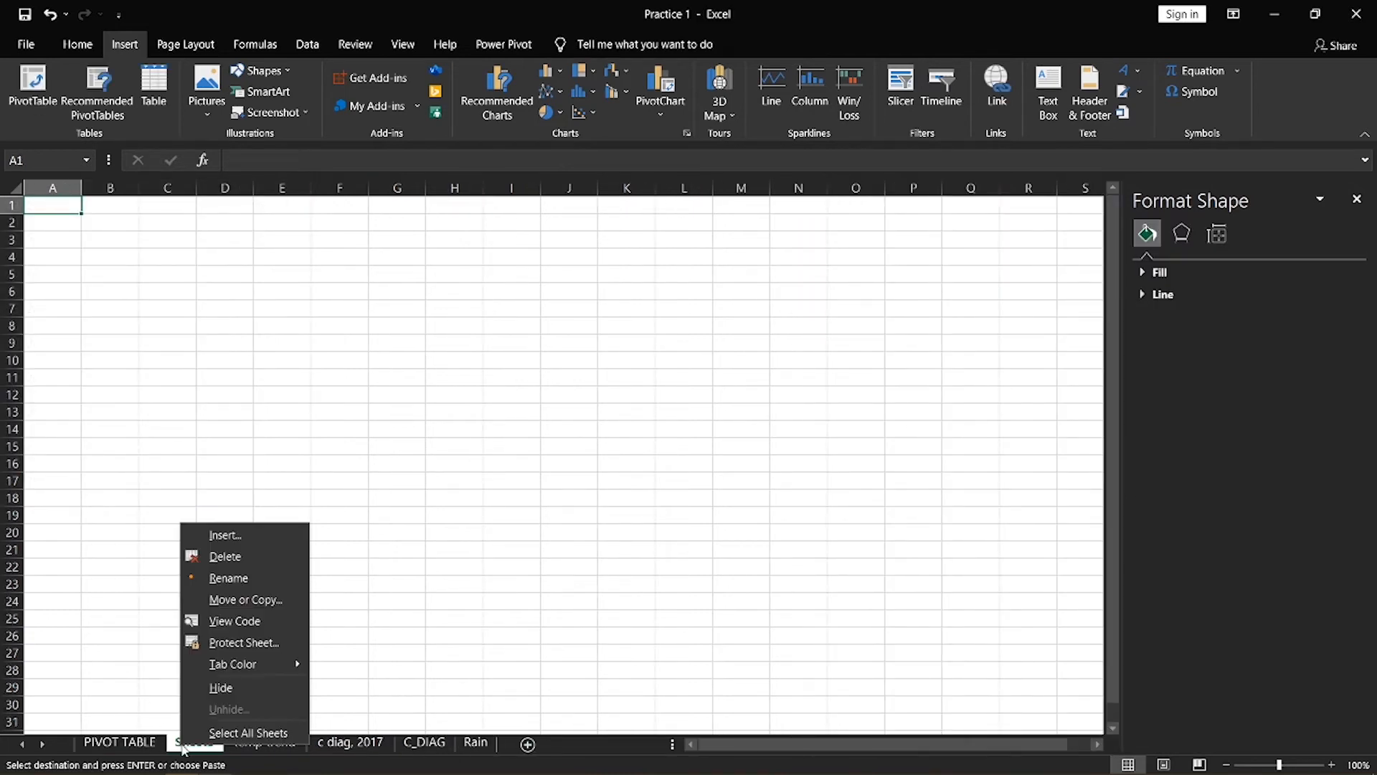
left_click(232, 586)
type("min max")
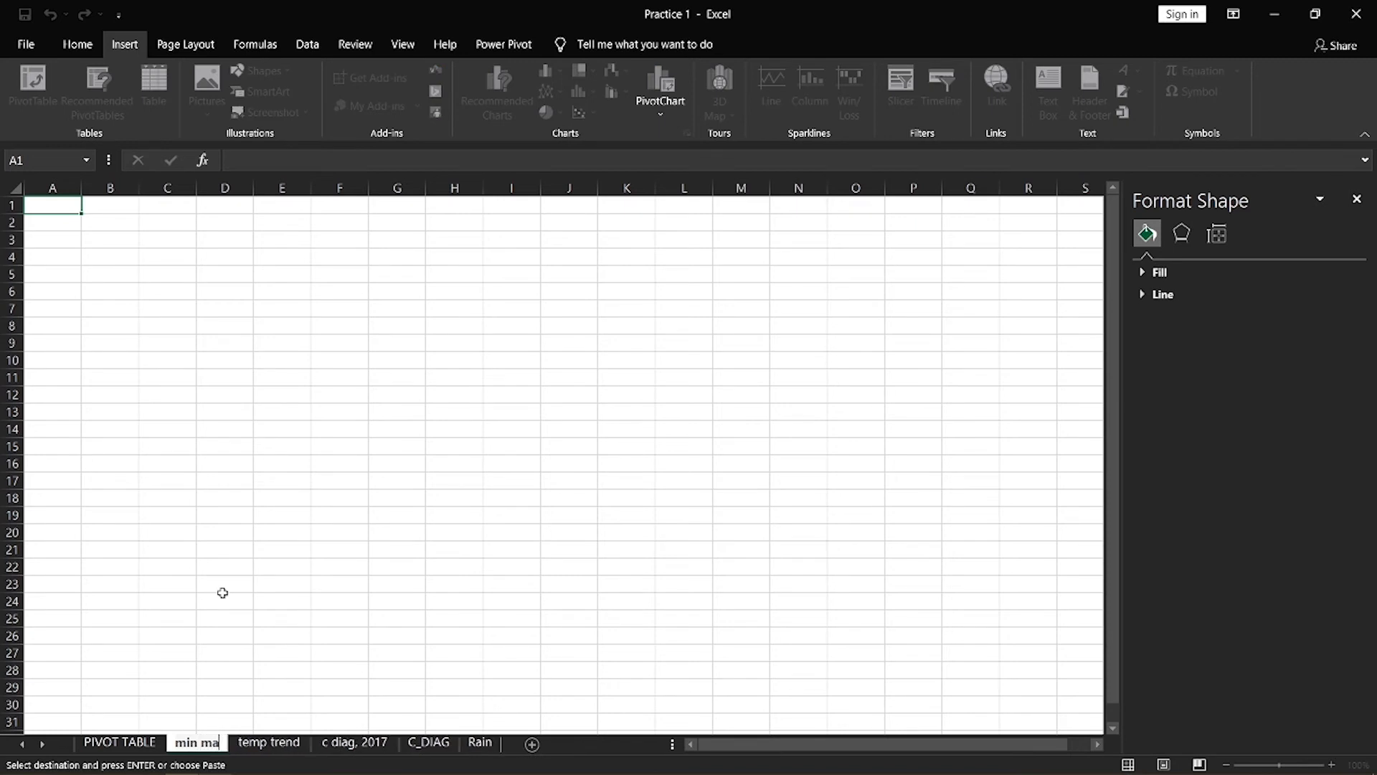
key("Return")
Paste the copied pivot data as values at cell A1 and chart it as a markers-only scatter chart
right_click(58, 200)
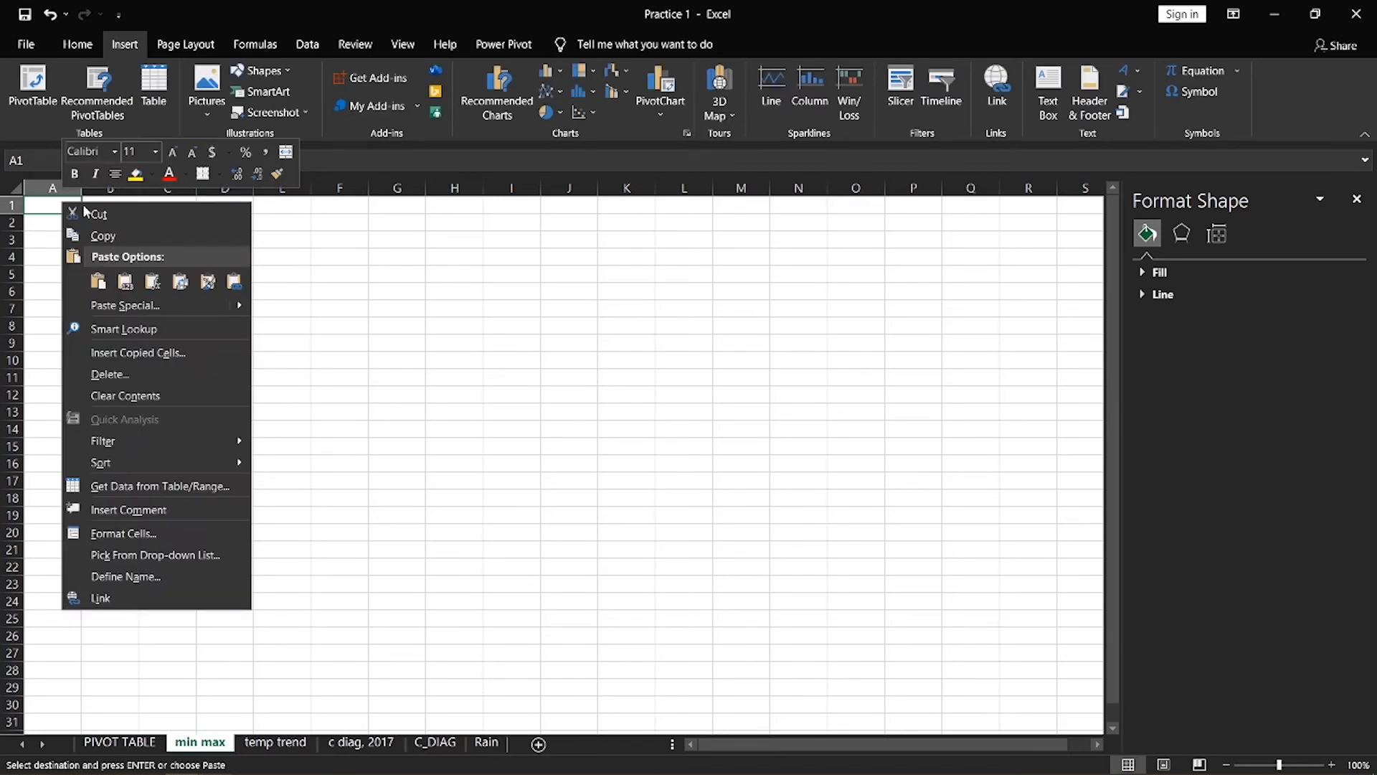
left_click(123, 285)
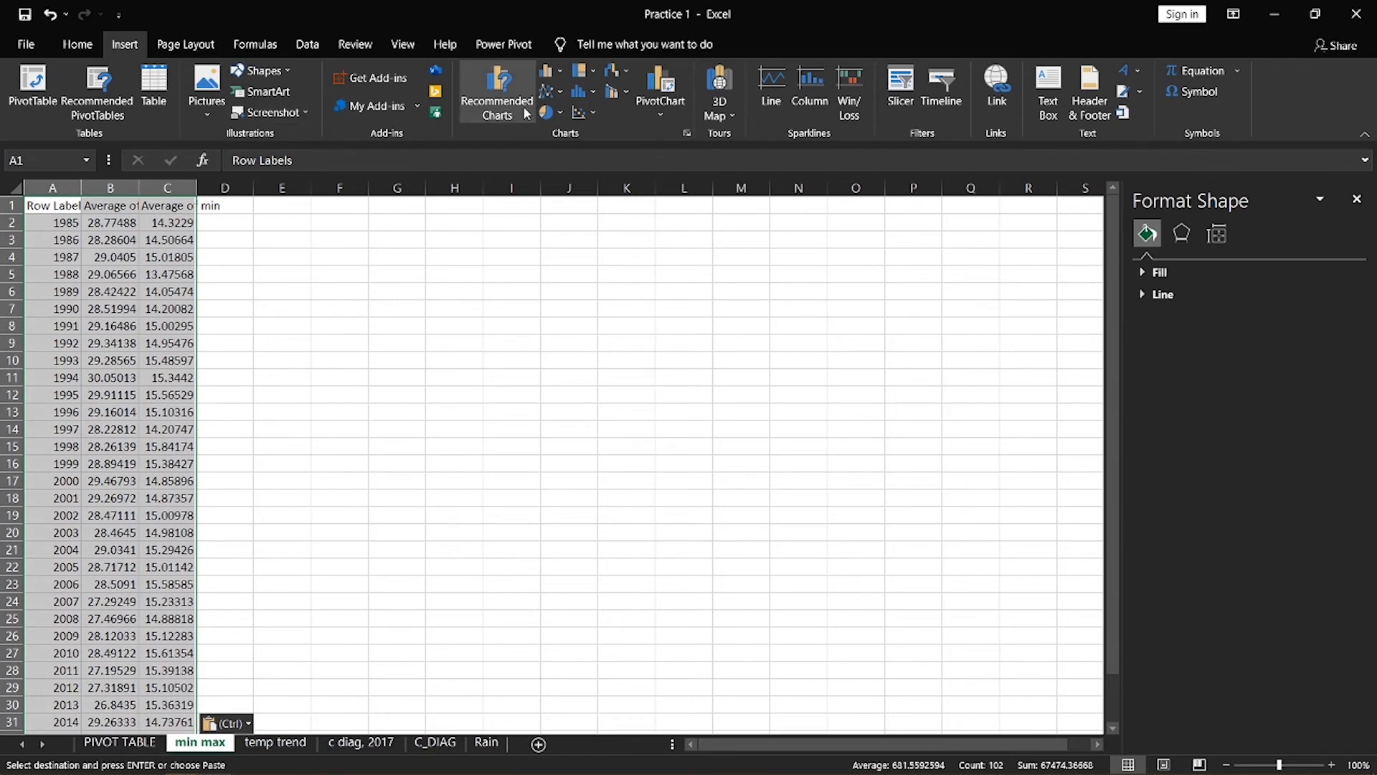
left_click(575, 115)
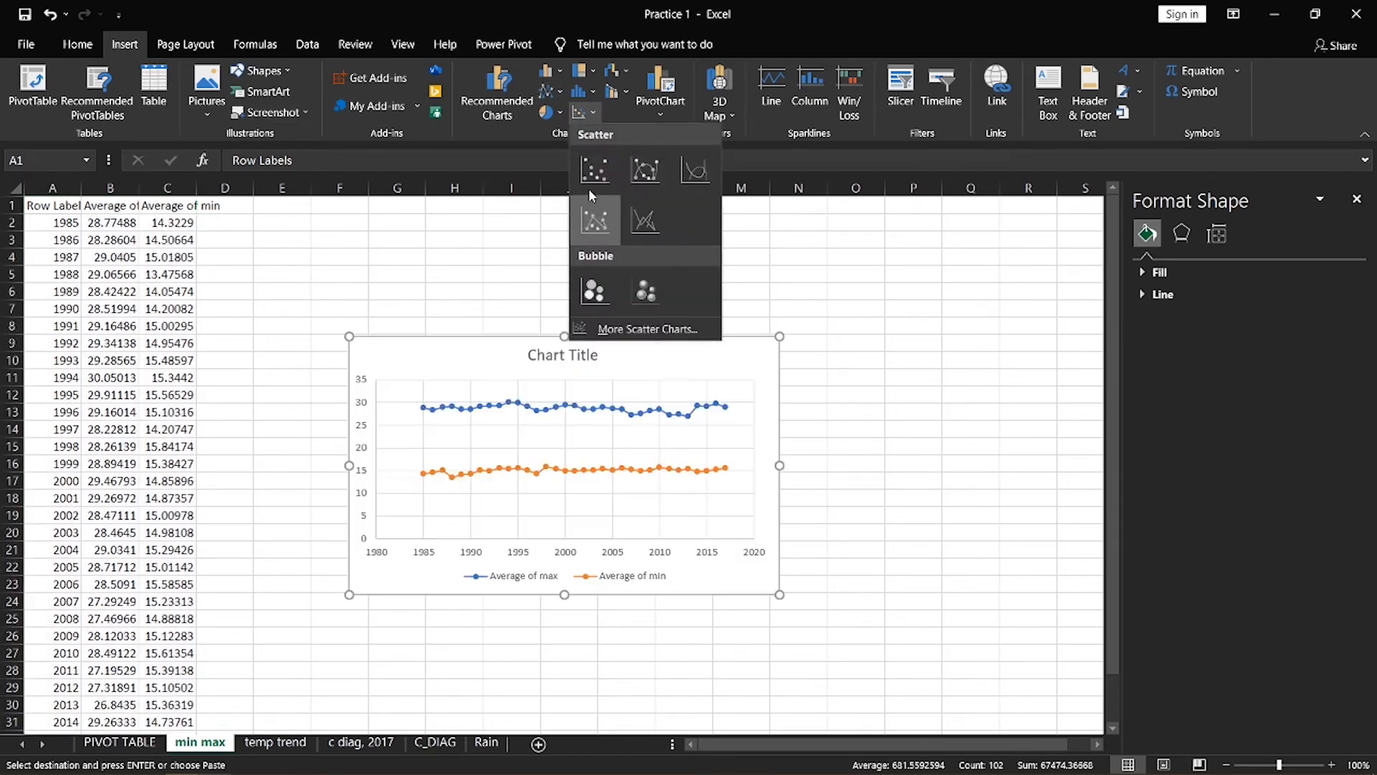
left_click(588, 188)
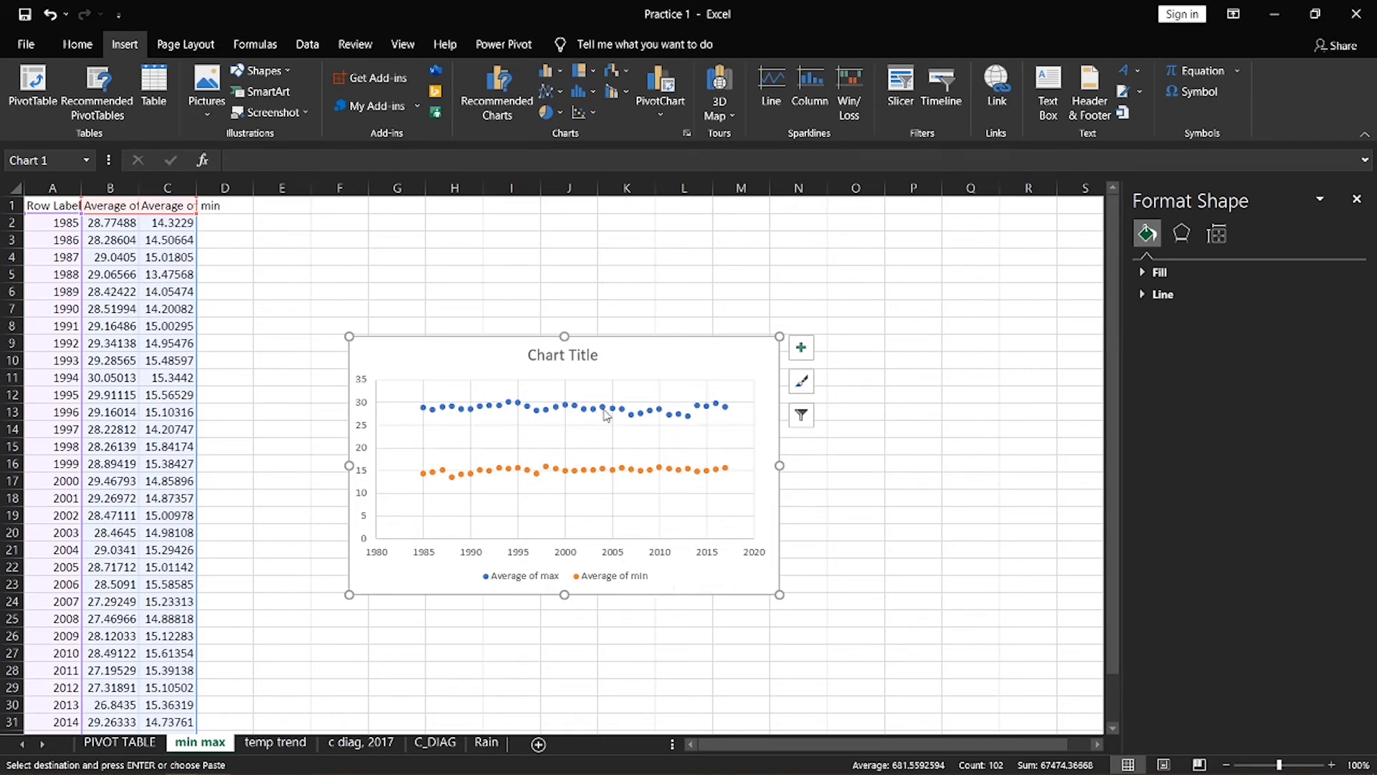
Add a linear trendline to both the Average of max and the Average of min series
left_click(801, 347)
left_click(844, 495)
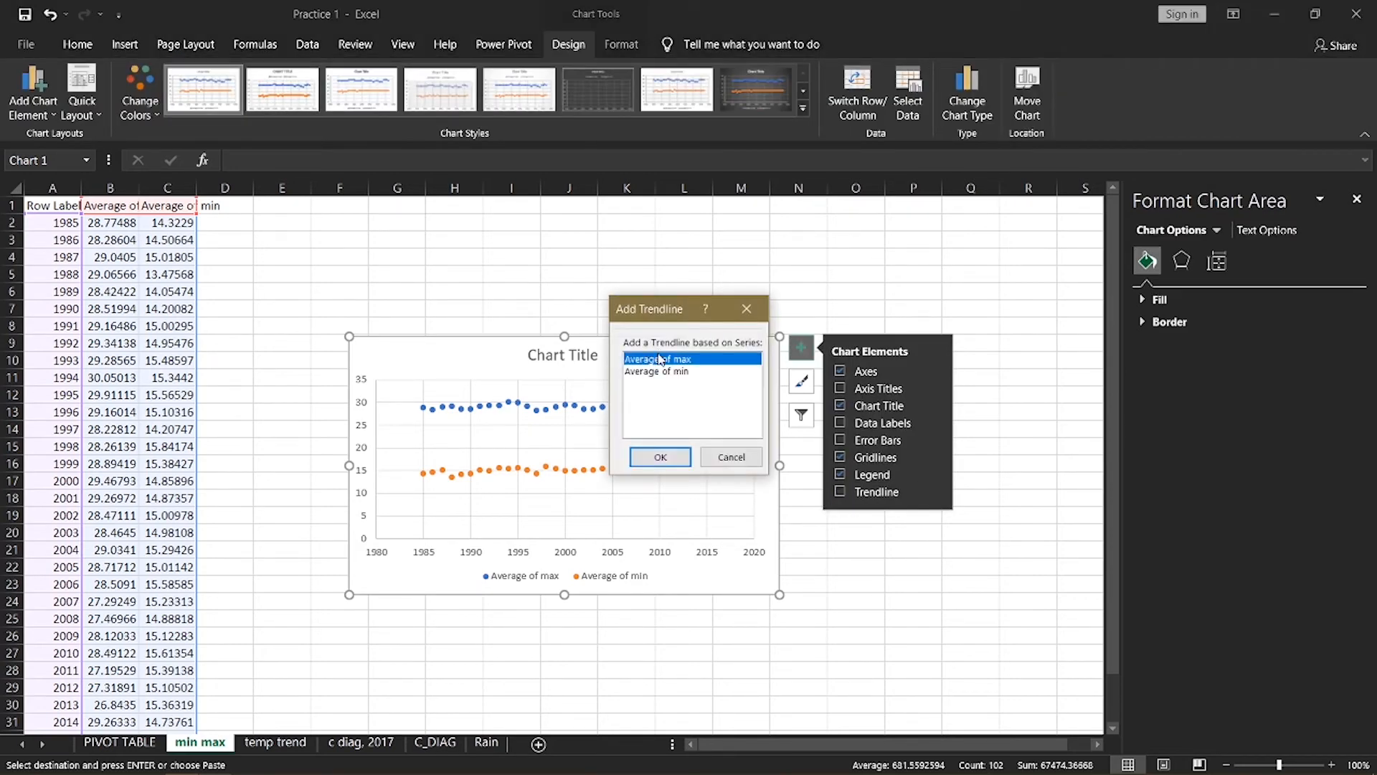
left_click(660, 454)
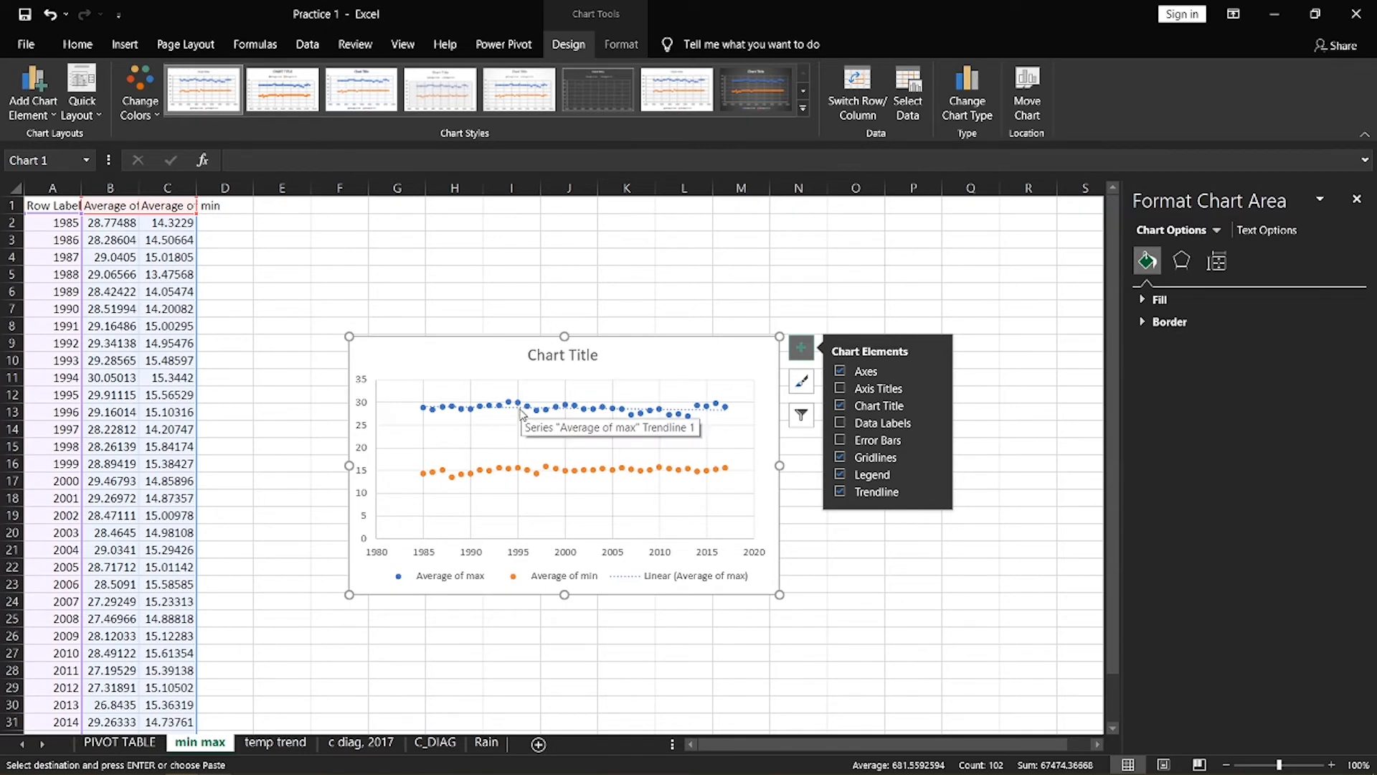
left_click(584, 470)
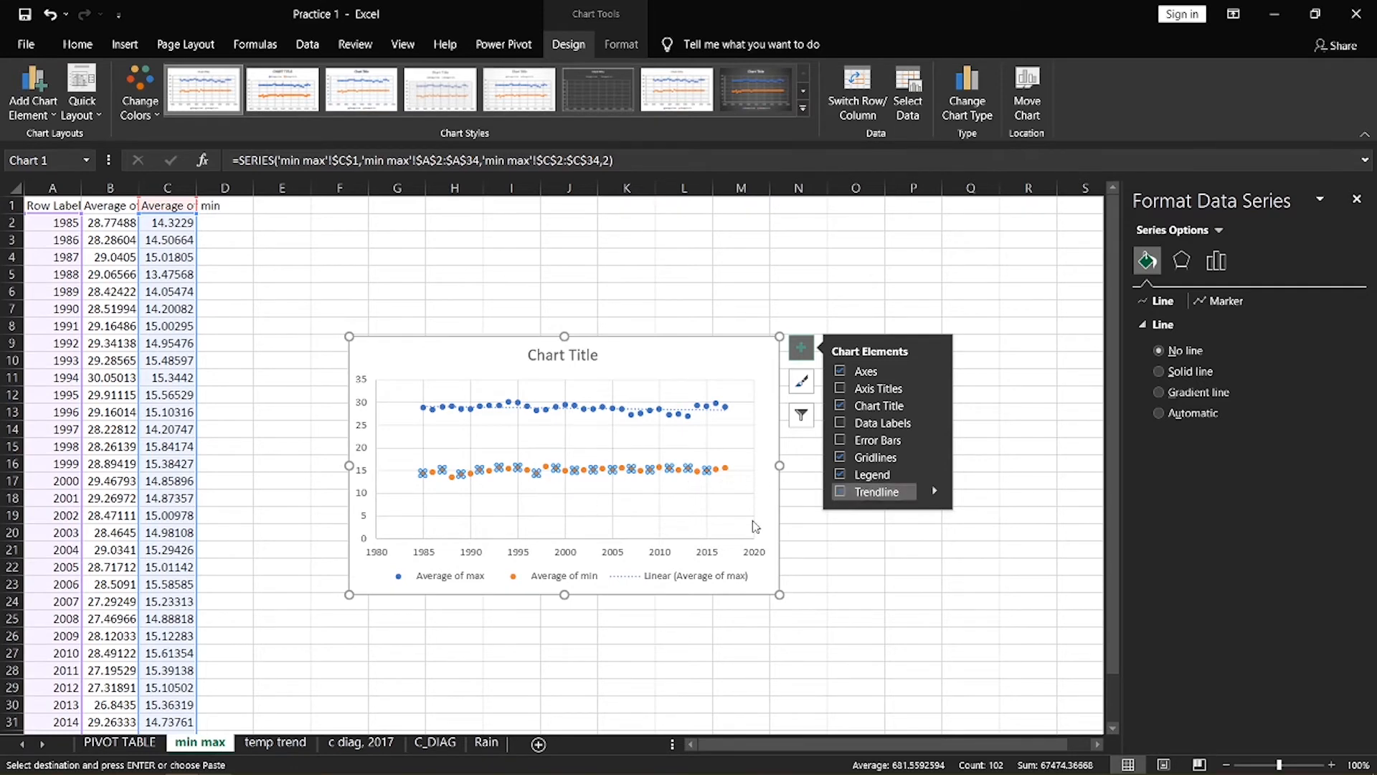
left_click(630, 459)
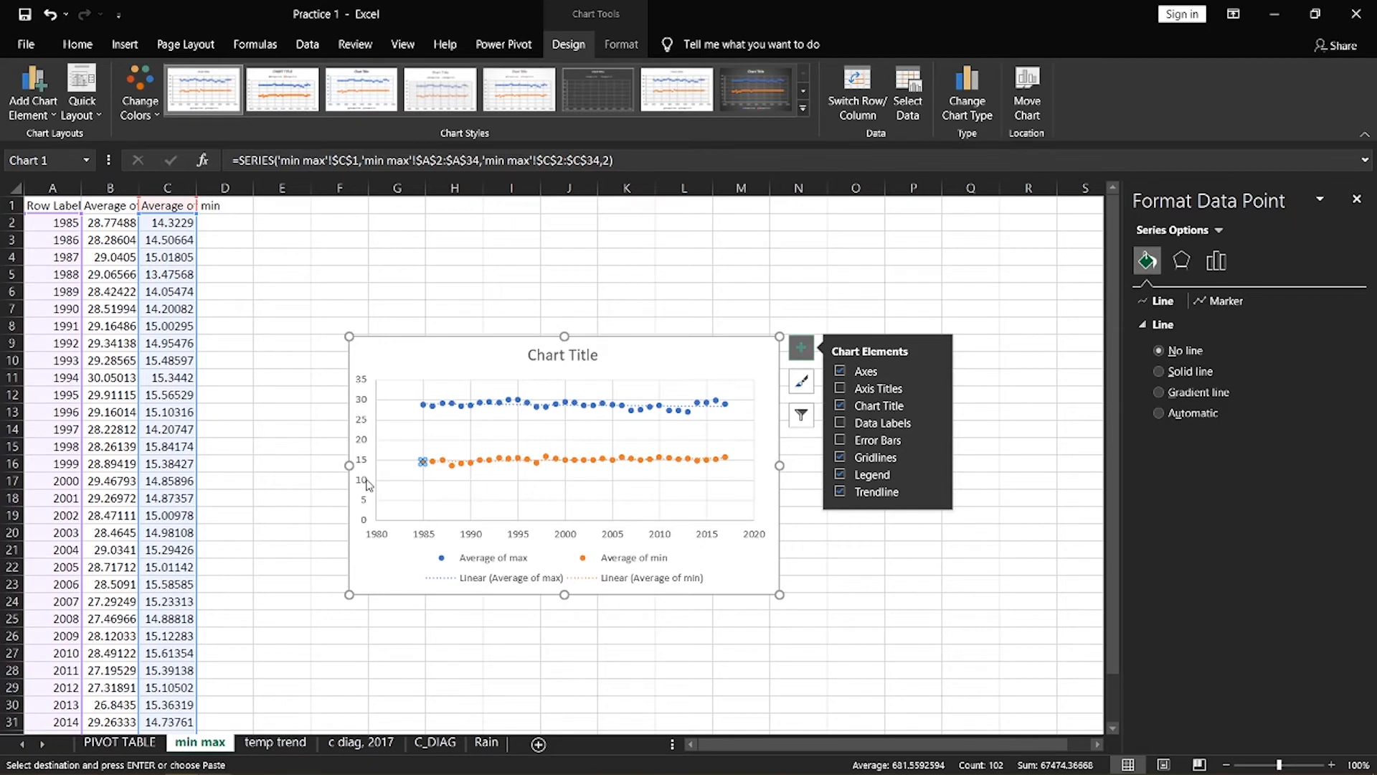
Display the equation and R-squared value of the Average of max trendline on the chart
left_click(512, 406)
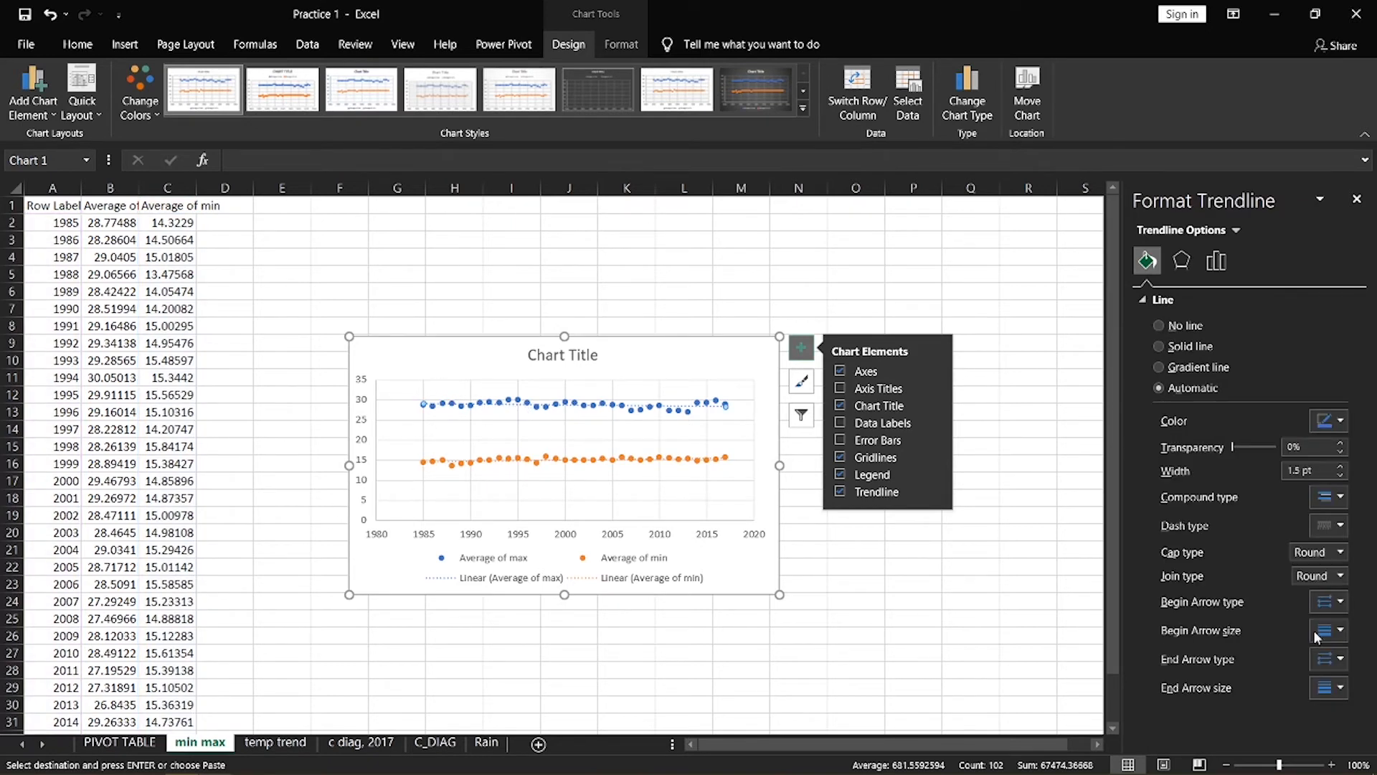
right_click(508, 409)
left_click(546, 519)
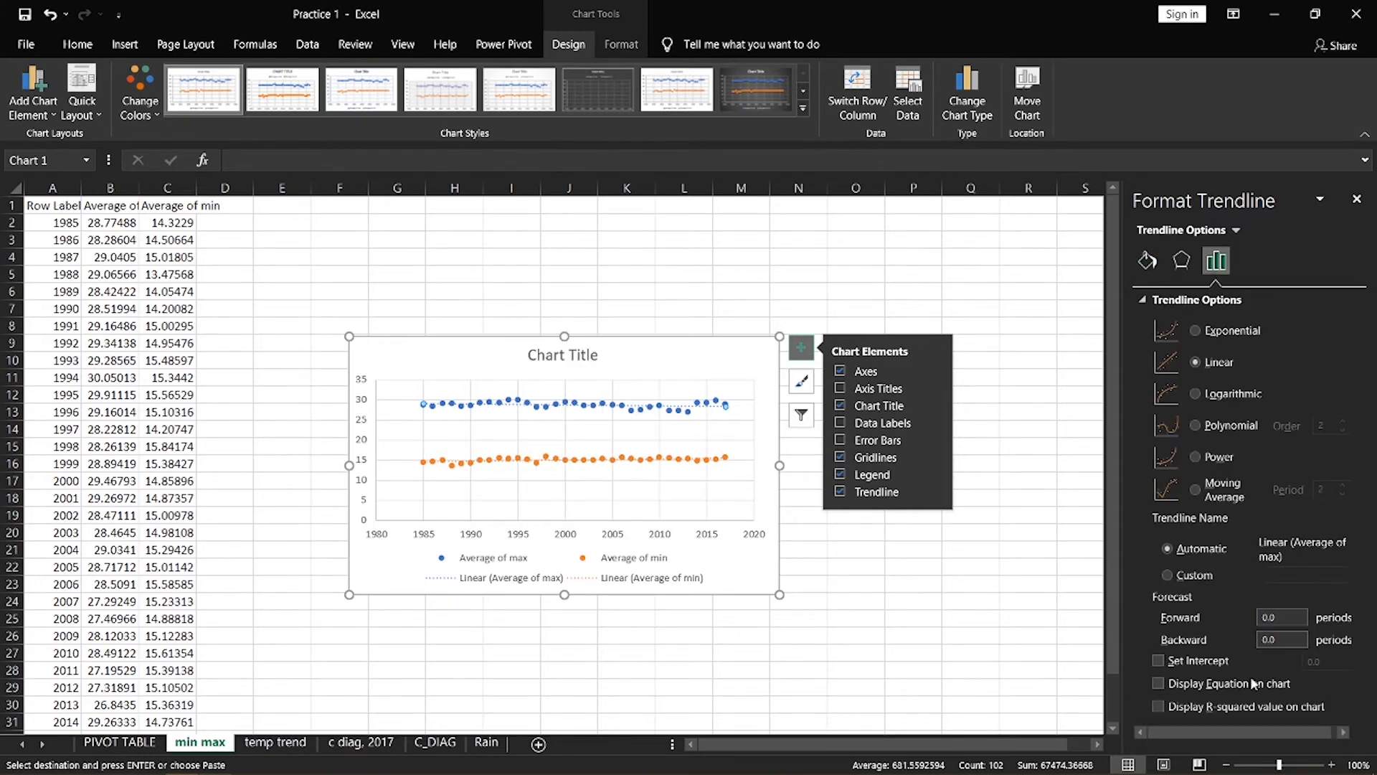
left_click(1158, 683)
Move the Average of max trendline's equation label just above its data points, undoing the accidental shift of the plot area
left_click(683, 397)
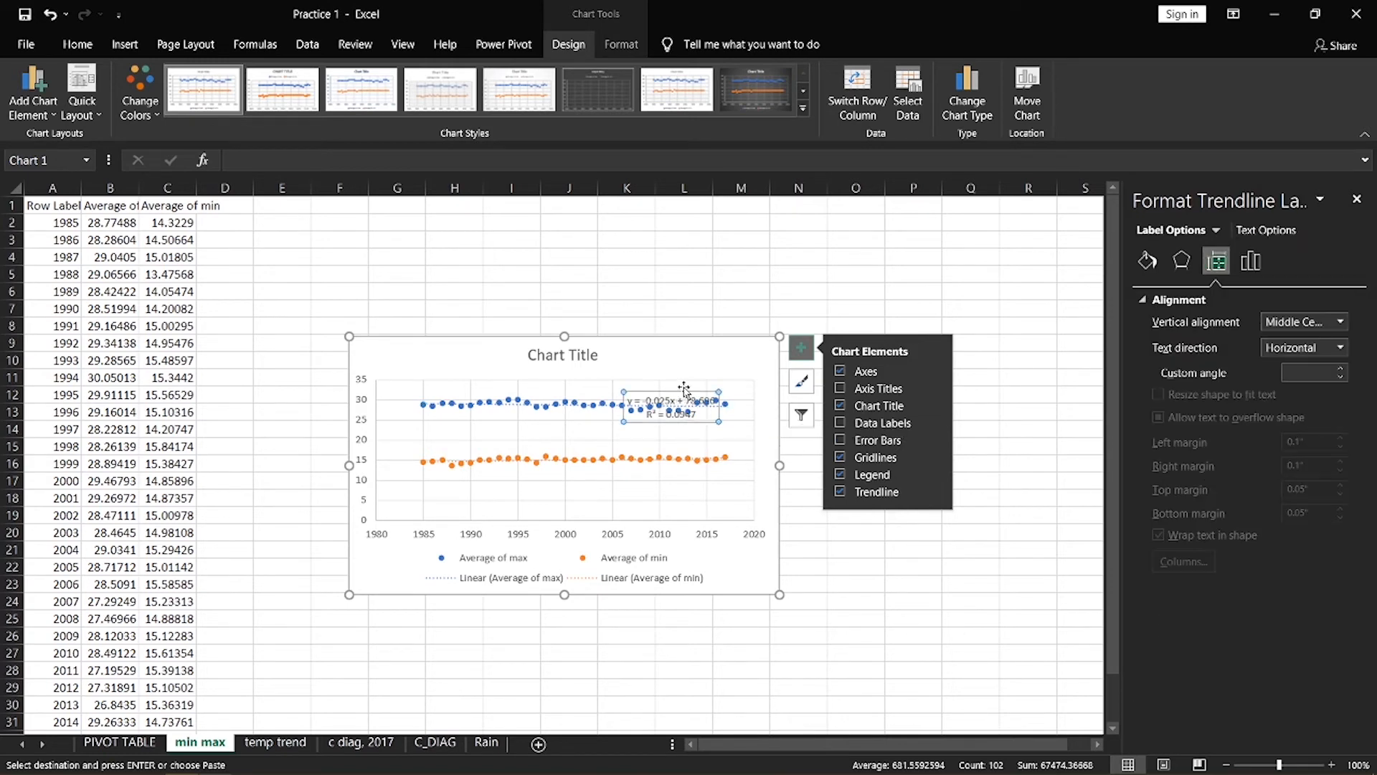
left_click_drag(693, 388, 693, 373)
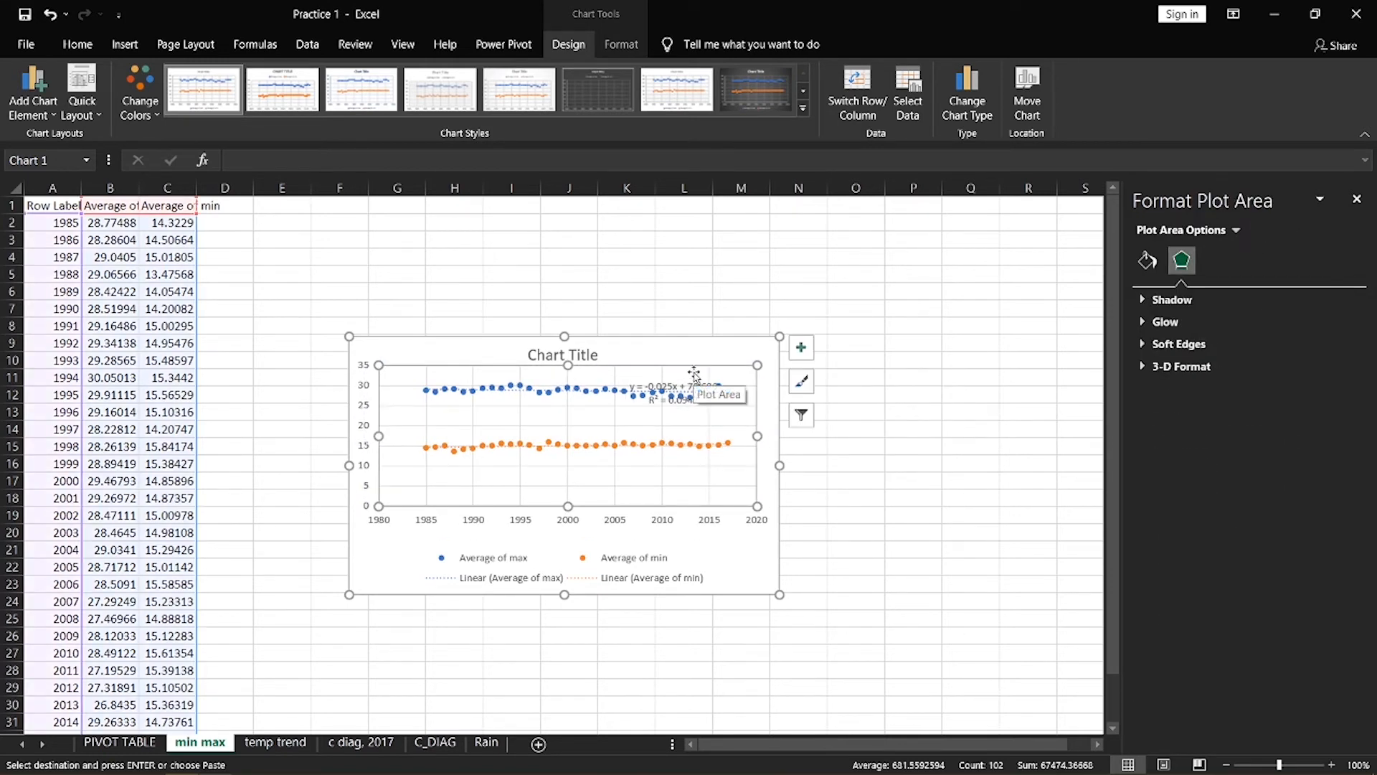
key("ctrl+z")
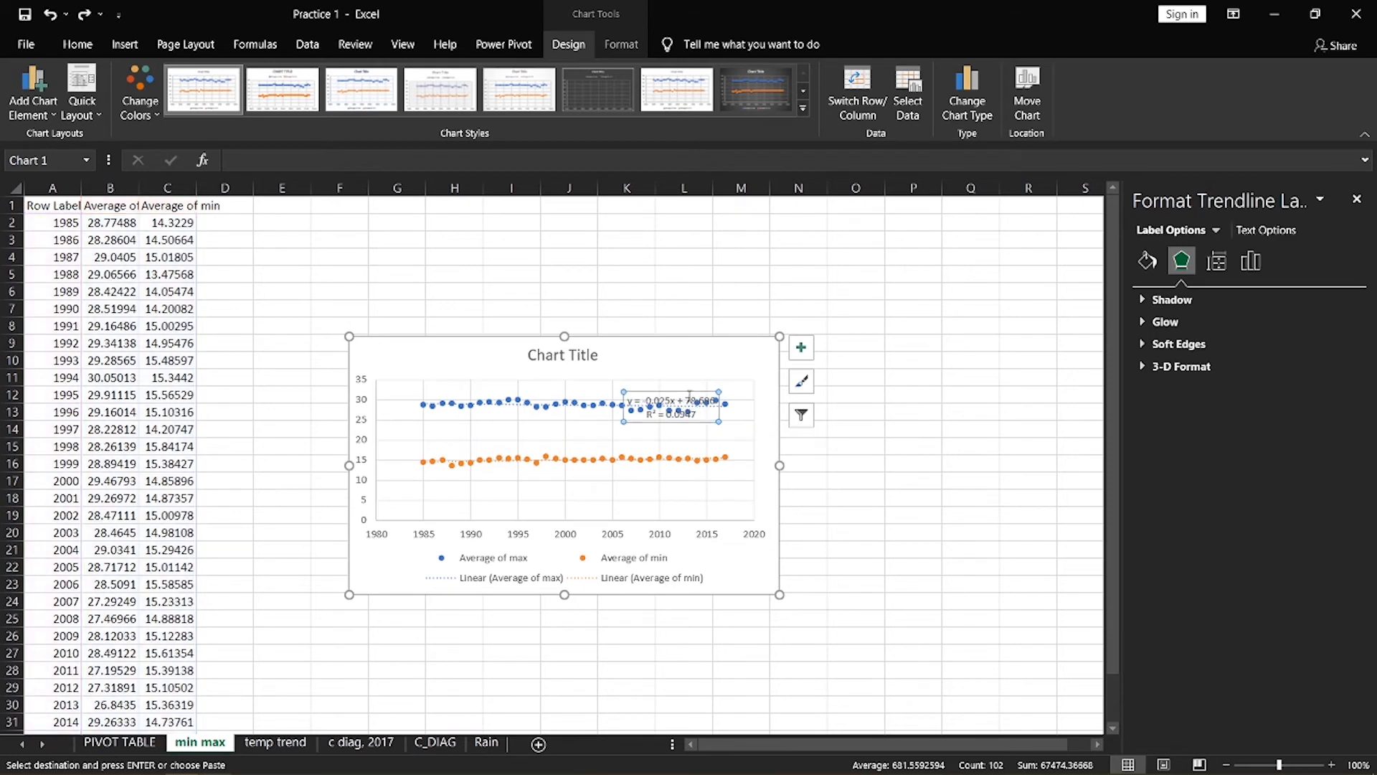
left_click_drag(691, 391, 694, 367)
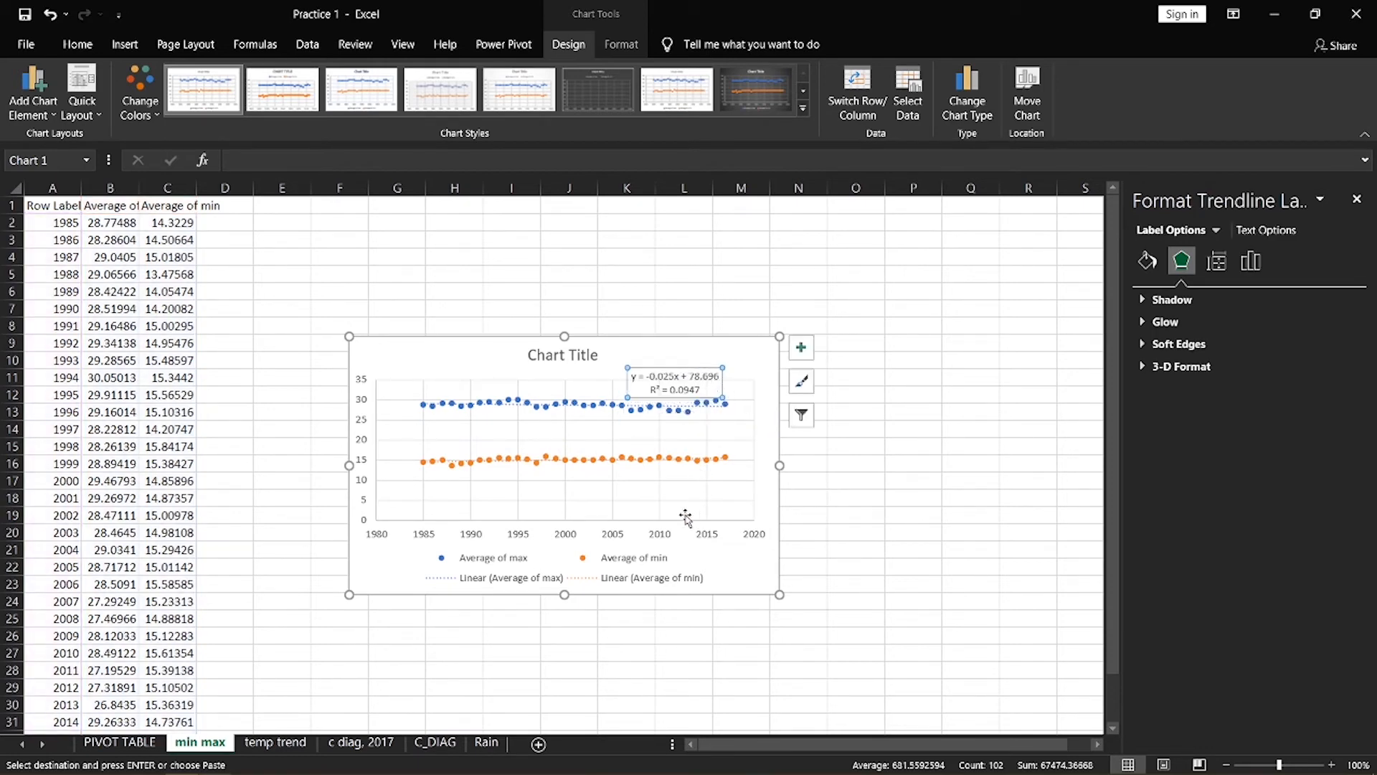
Display the equation and R-squared value of the Average of min trendline and place the label below its data points
left_click(555, 461)
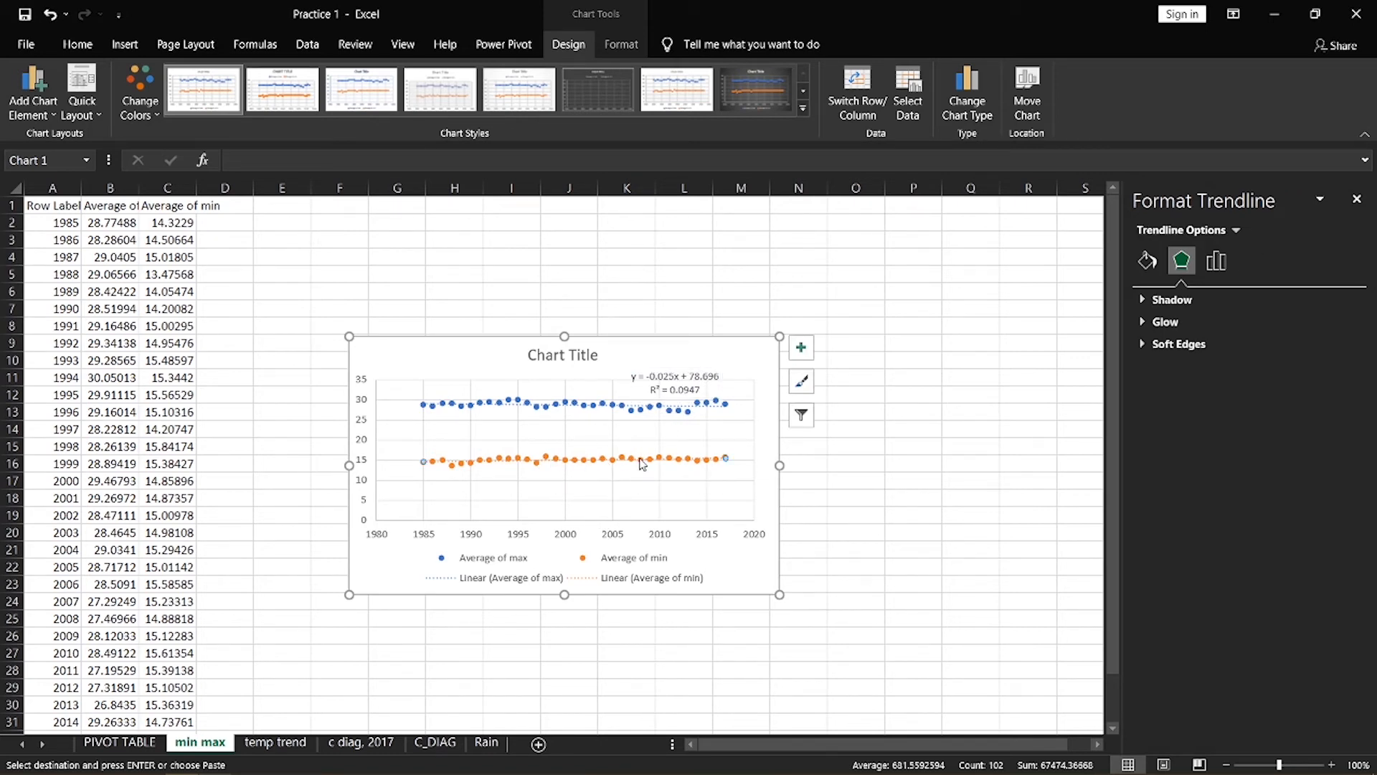
right_click(553, 464)
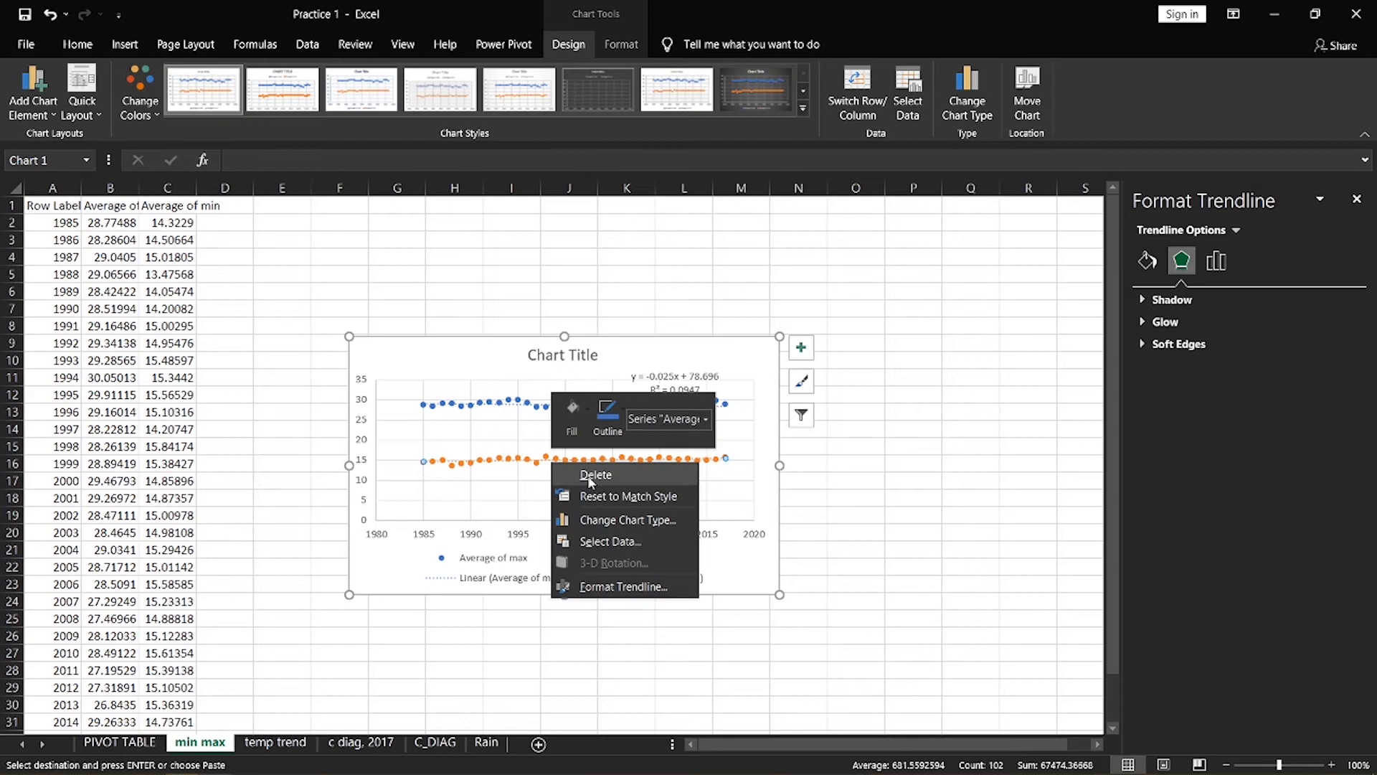
left_click(610, 586)
left_click(1210, 683)
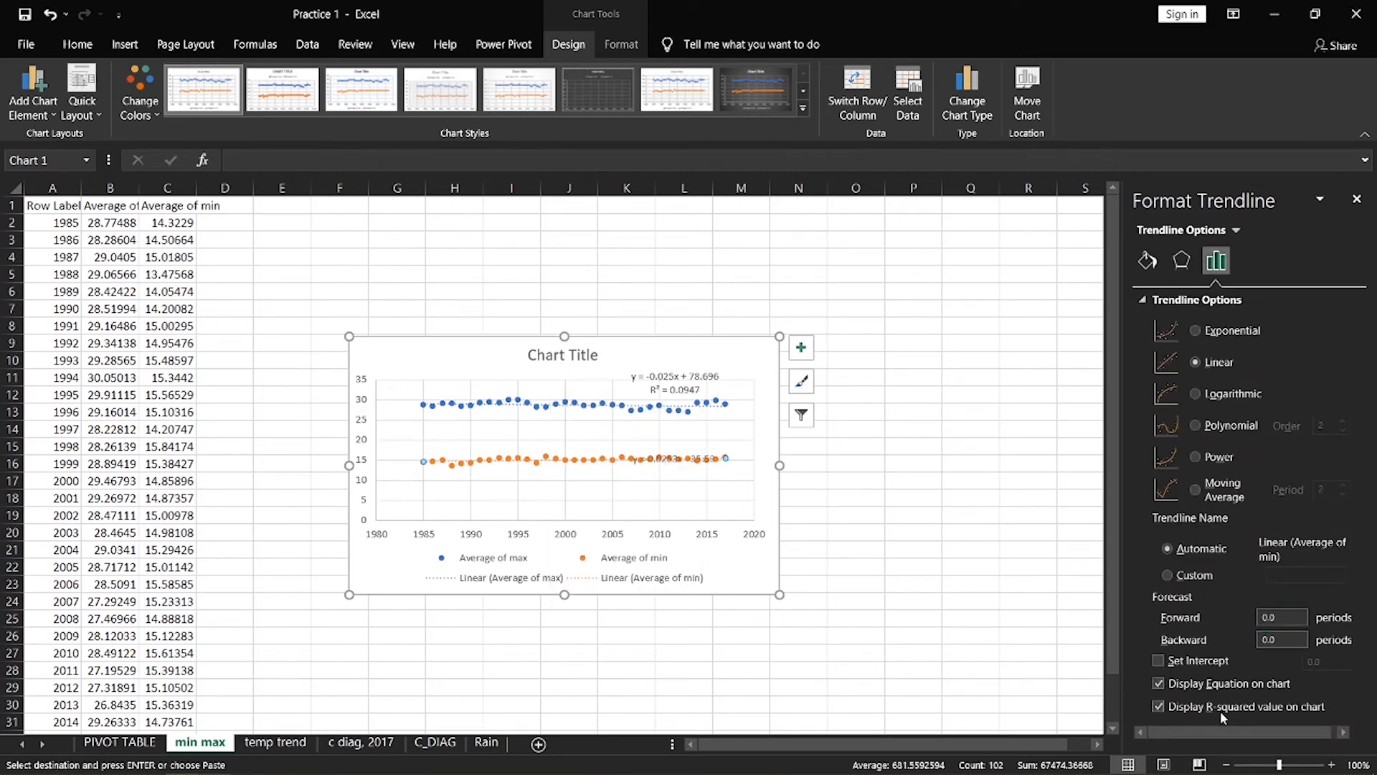
left_click(1212, 707)
left_click(673, 452)
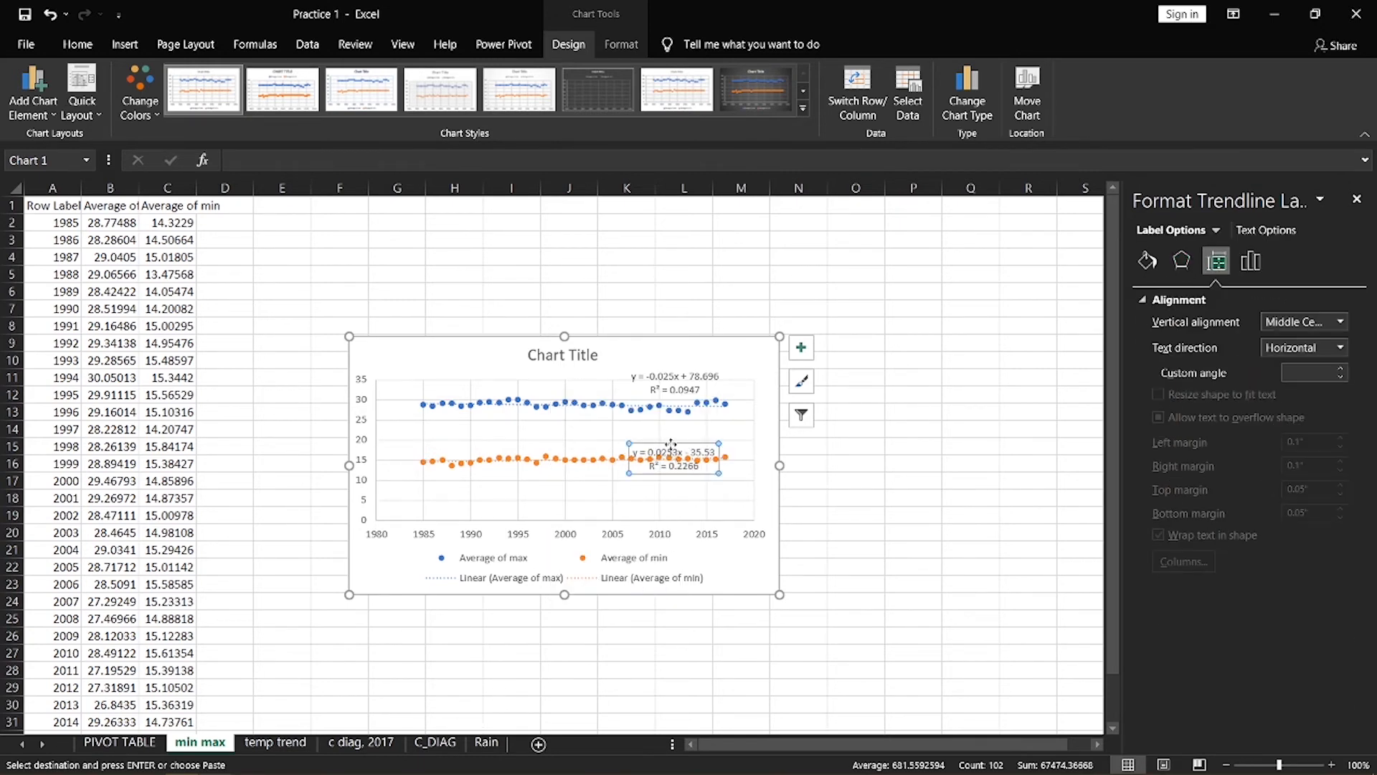
left_click_drag(673, 451, 673, 488)
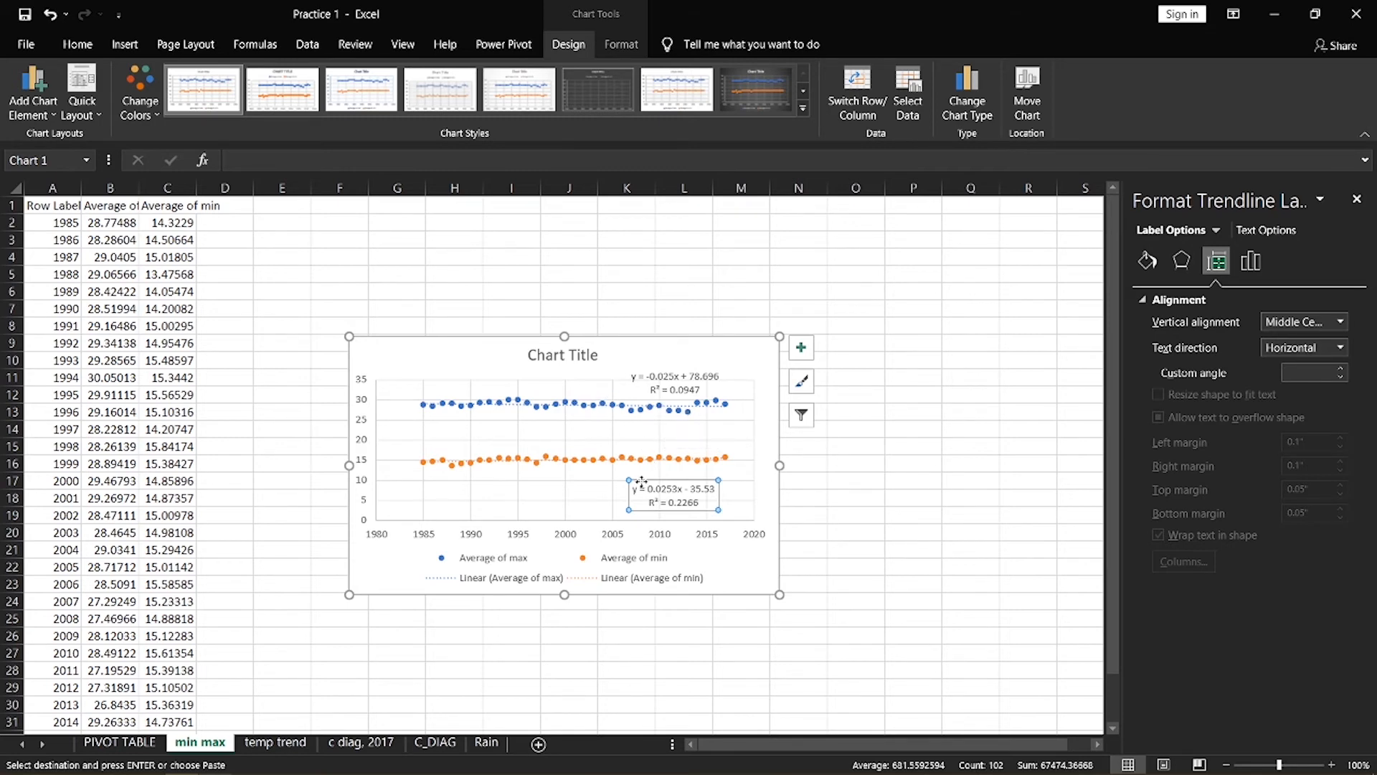
Zoom the min max sheet to 145% and examine both trendlines and their equations against the yearly data
mouse_move(643, 421)
scroll(629, 428, "up", 3, "ctrl")
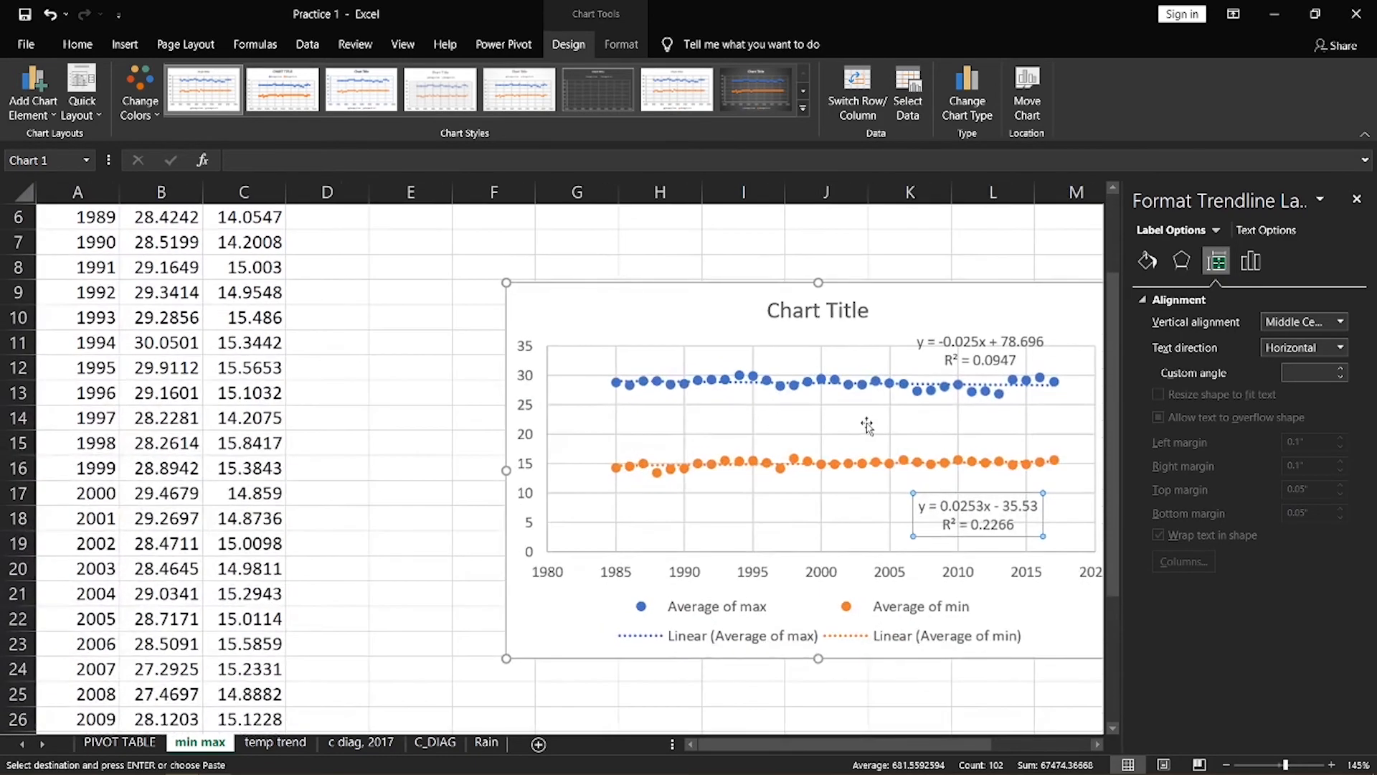
scroll(746, 394, "down", 2)
scroll(736, 398, "up", 2)
scroll(736, 398, "up", 2)
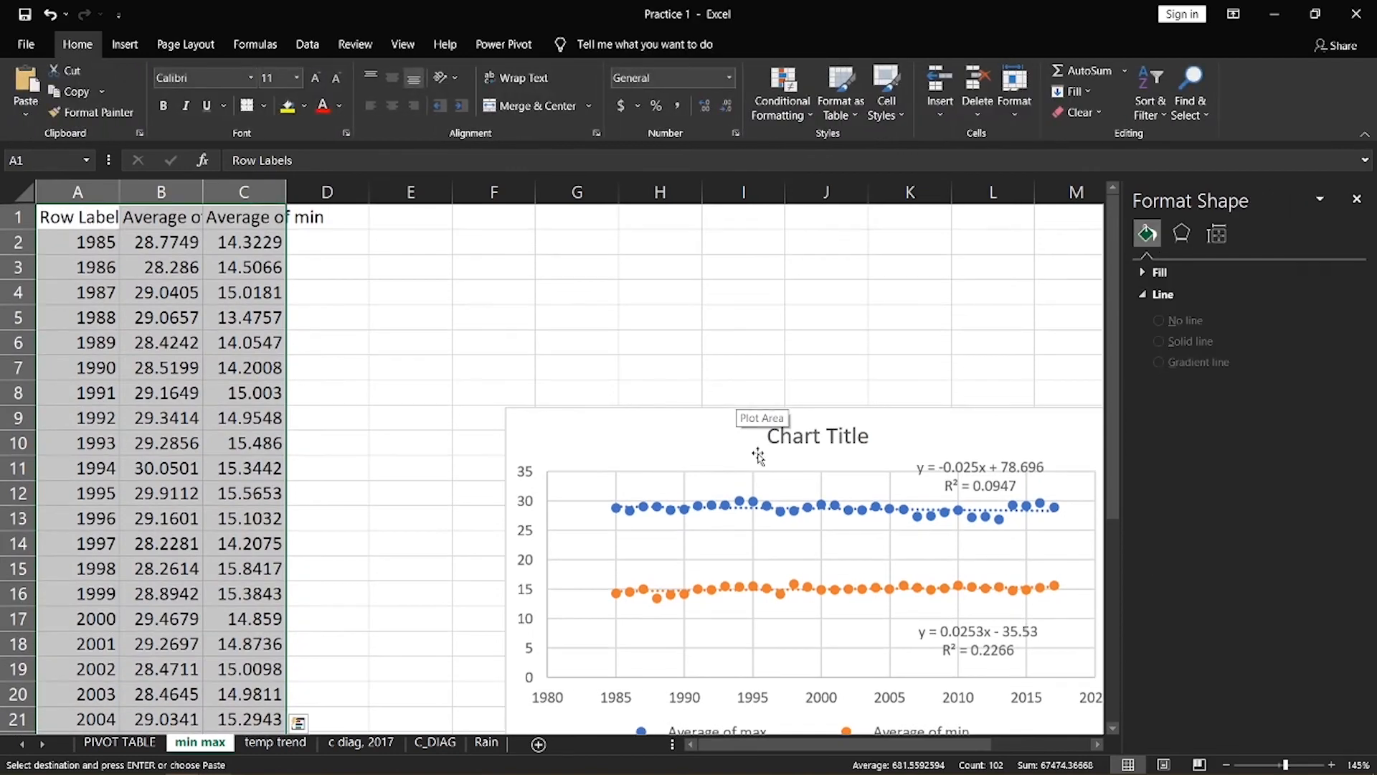
scroll(746, 452, "down", 2)
scroll(784, 492, "down", 3)
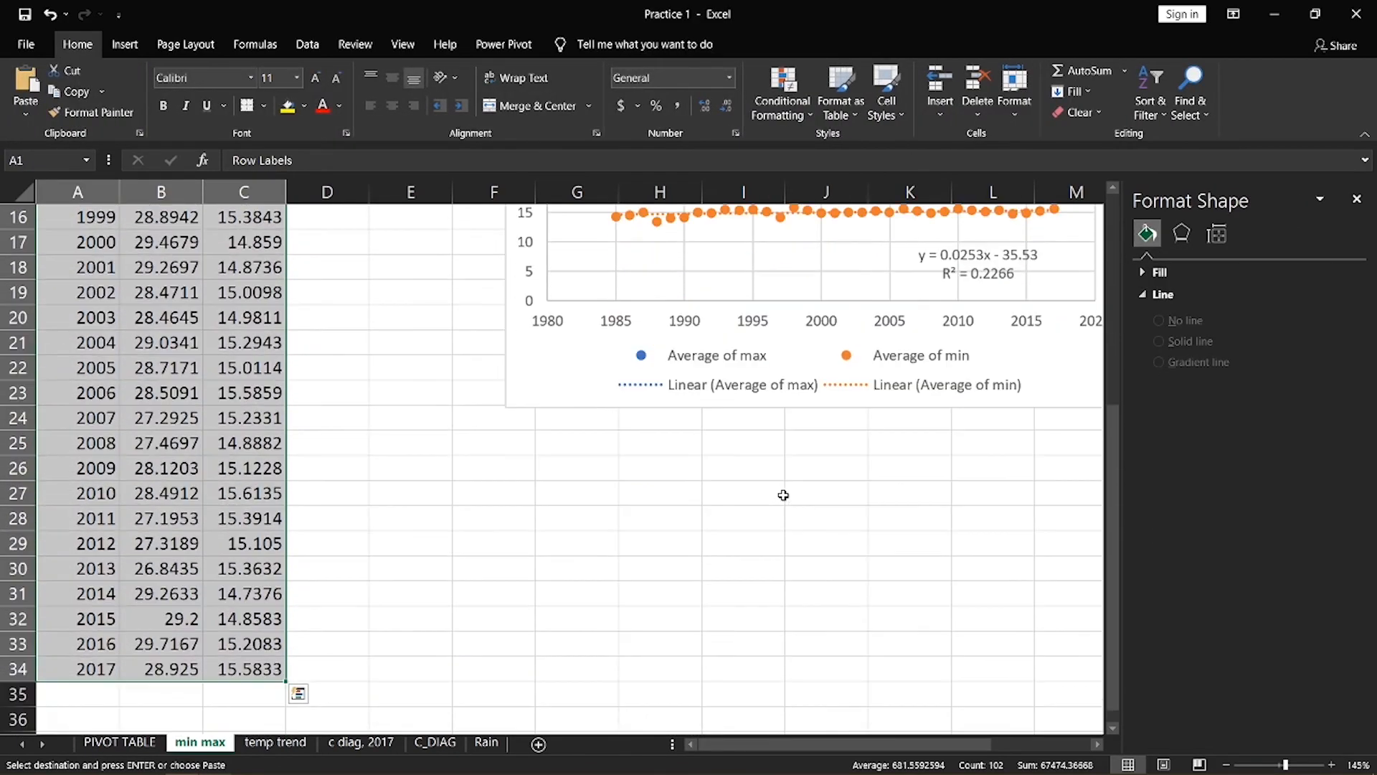
scroll(784, 495, "up", 2)
key("alt")
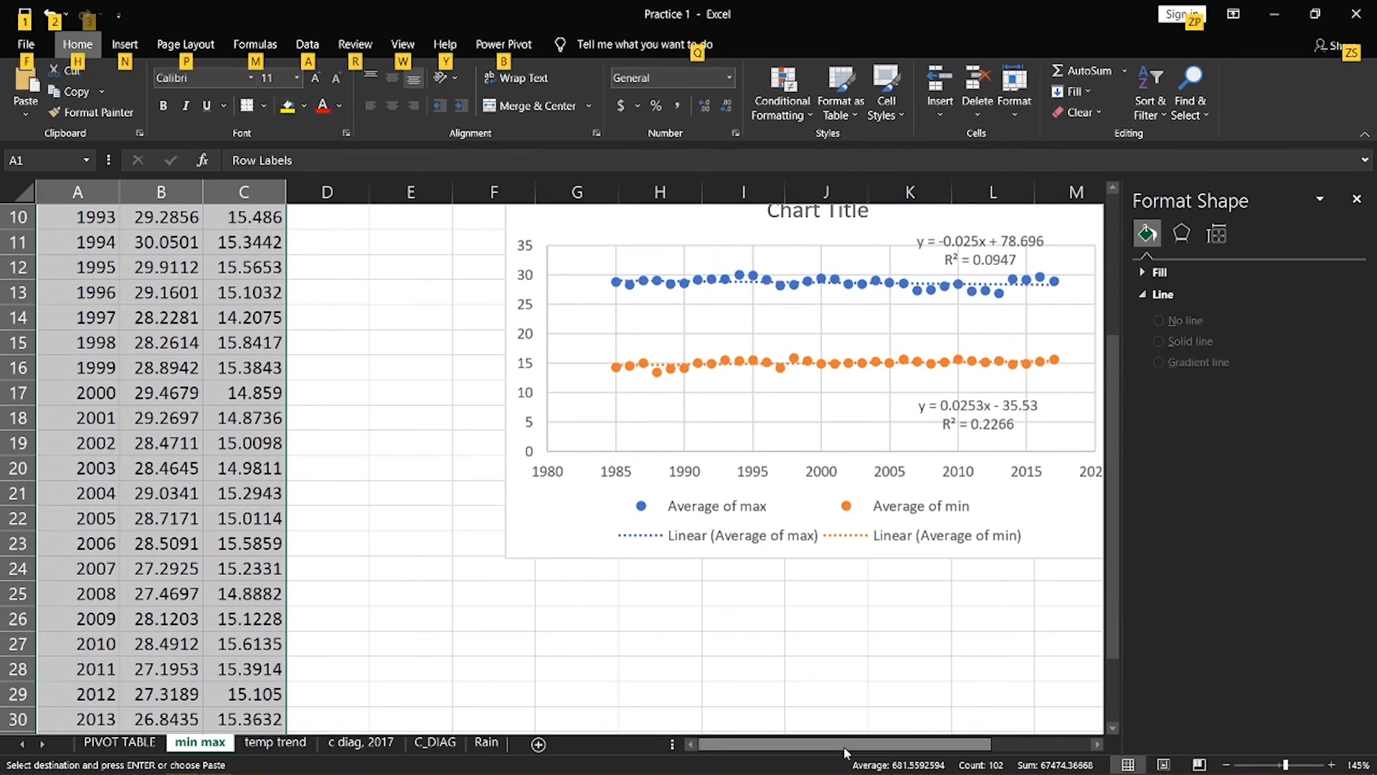
left_click_drag(846, 747, 895, 749)
scroll(878, 685, "up", 1)
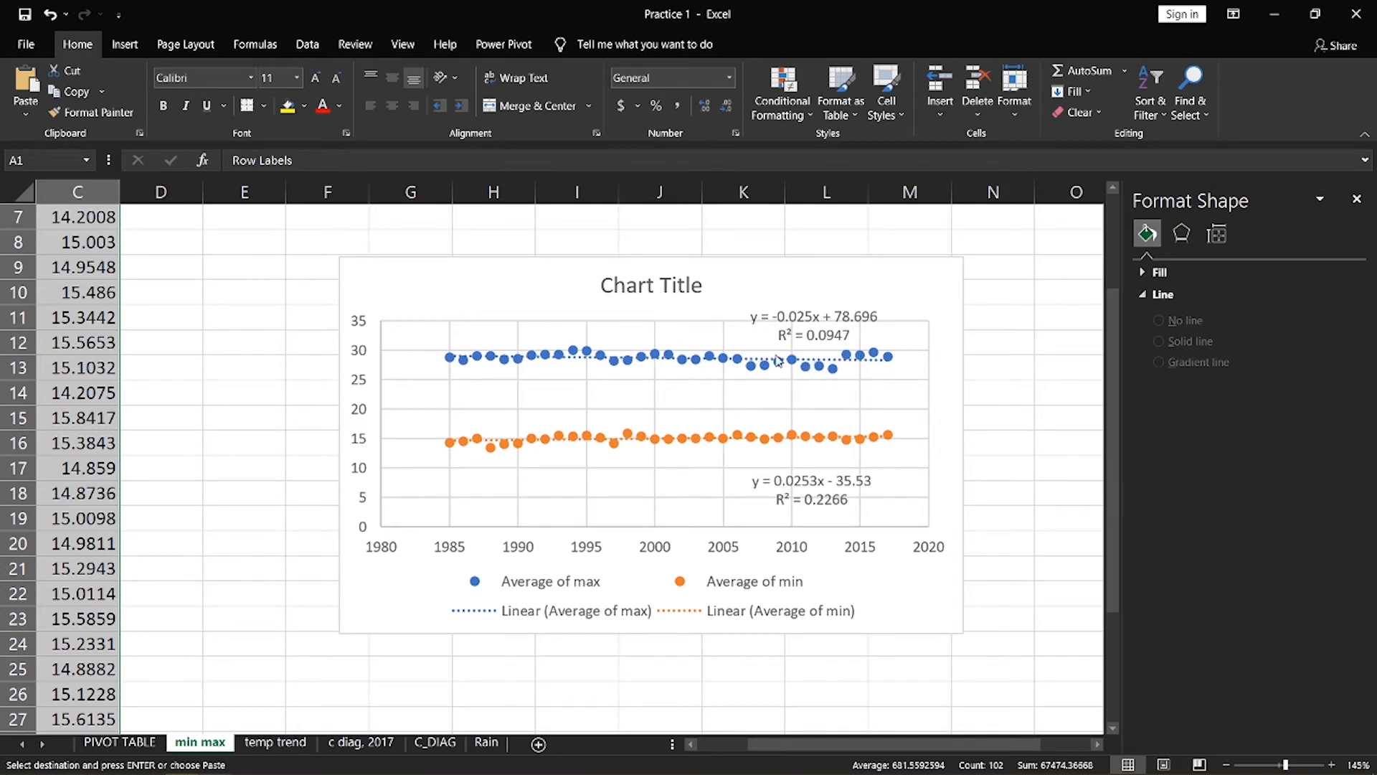
mouse_move(822, 371)
Change the chart title to "MIN Max"
left_click(674, 289)
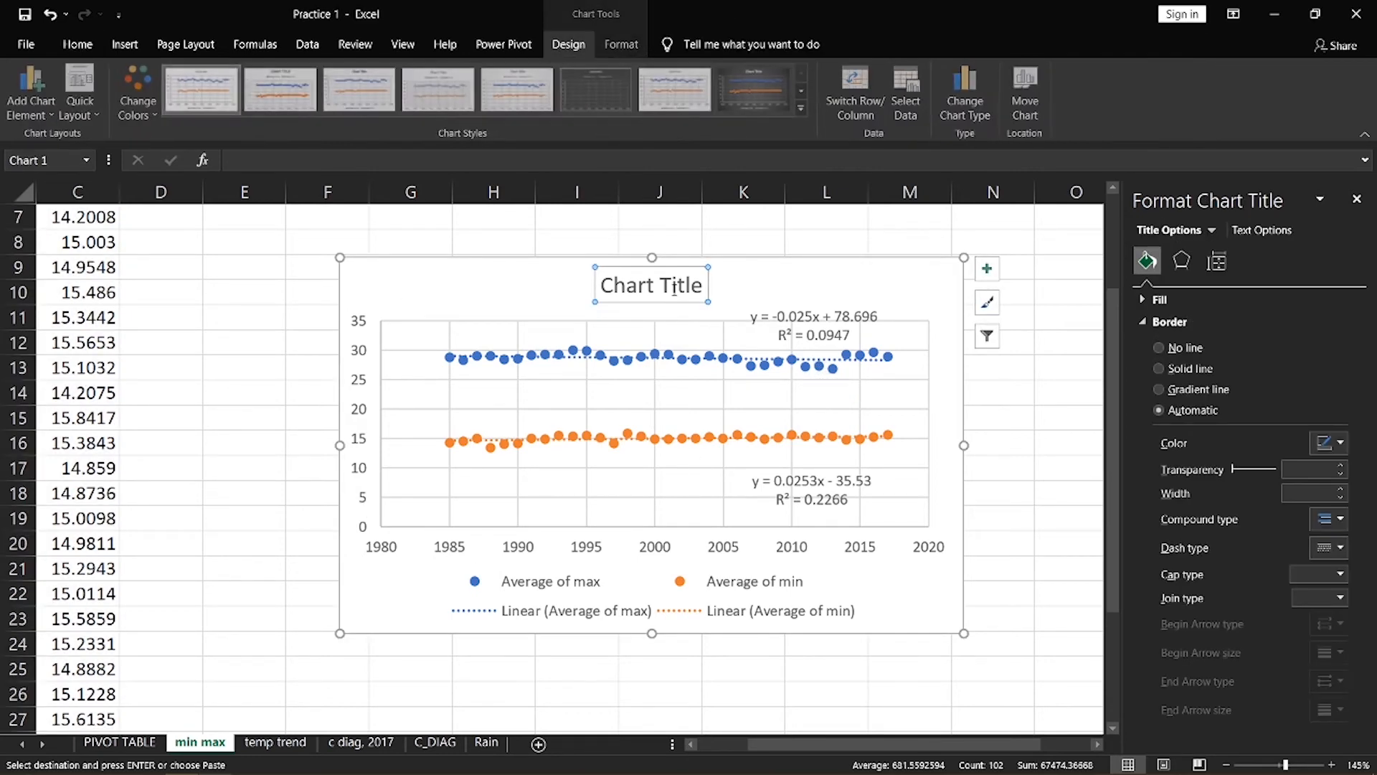
type("MIN <AX")
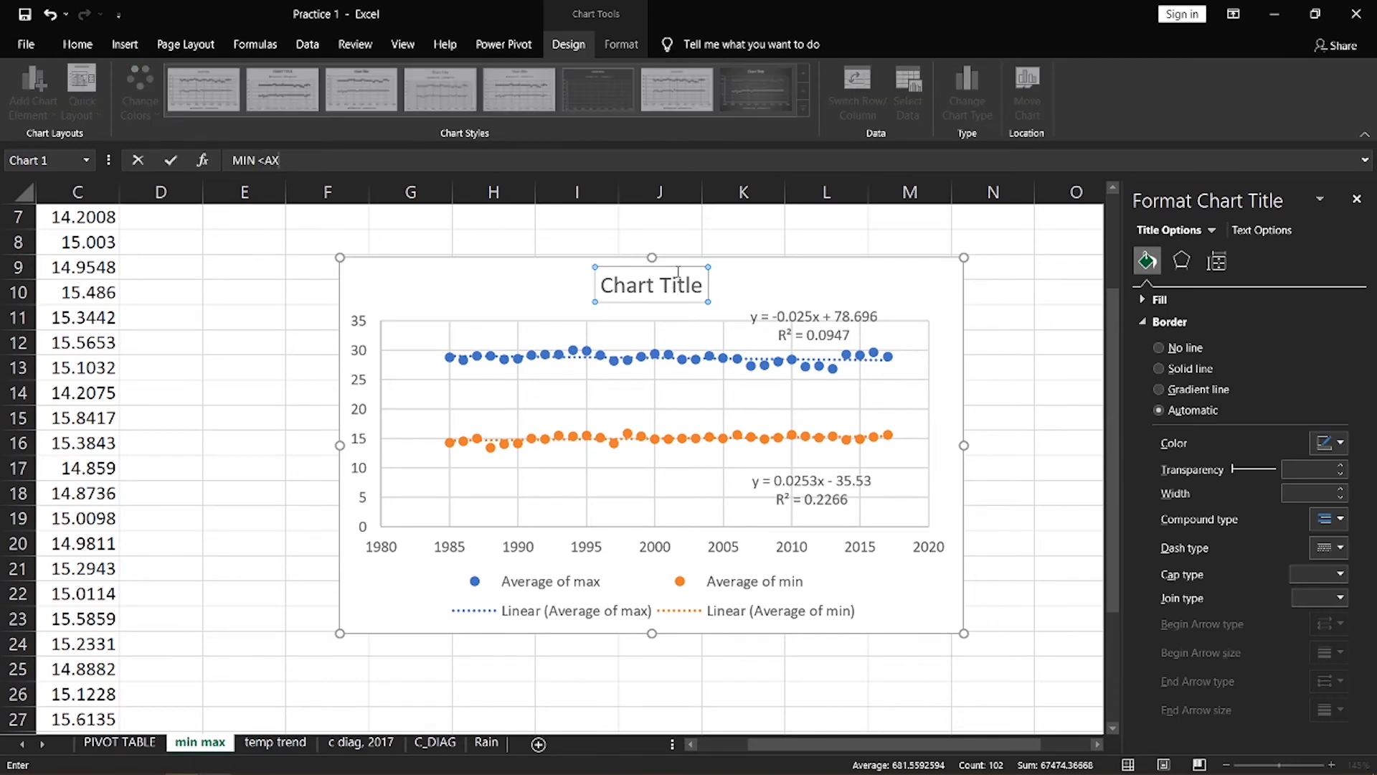
key("Return")
left_click_drag(668, 287, 692, 289)
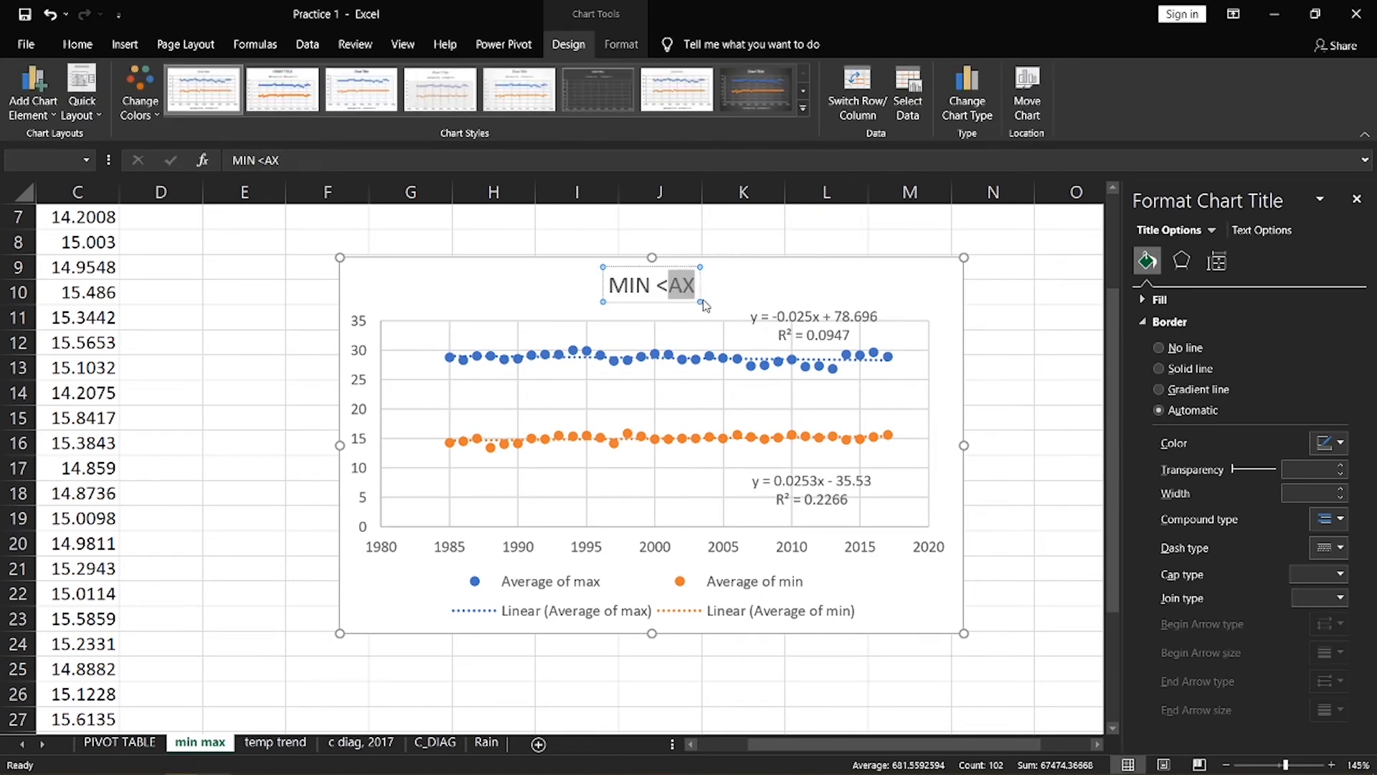
key("BackSpace")
key("BackSpace")
key("BackSpace")
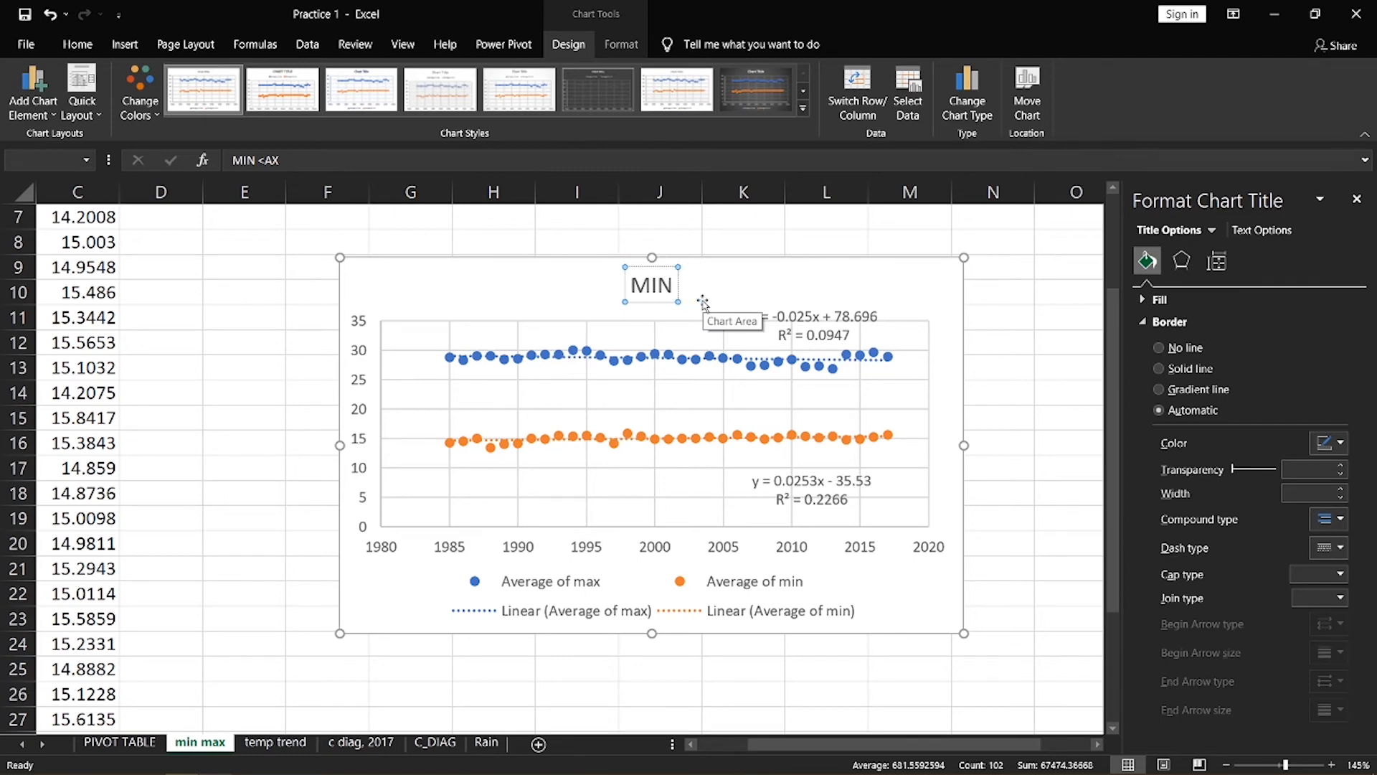
type("Max")
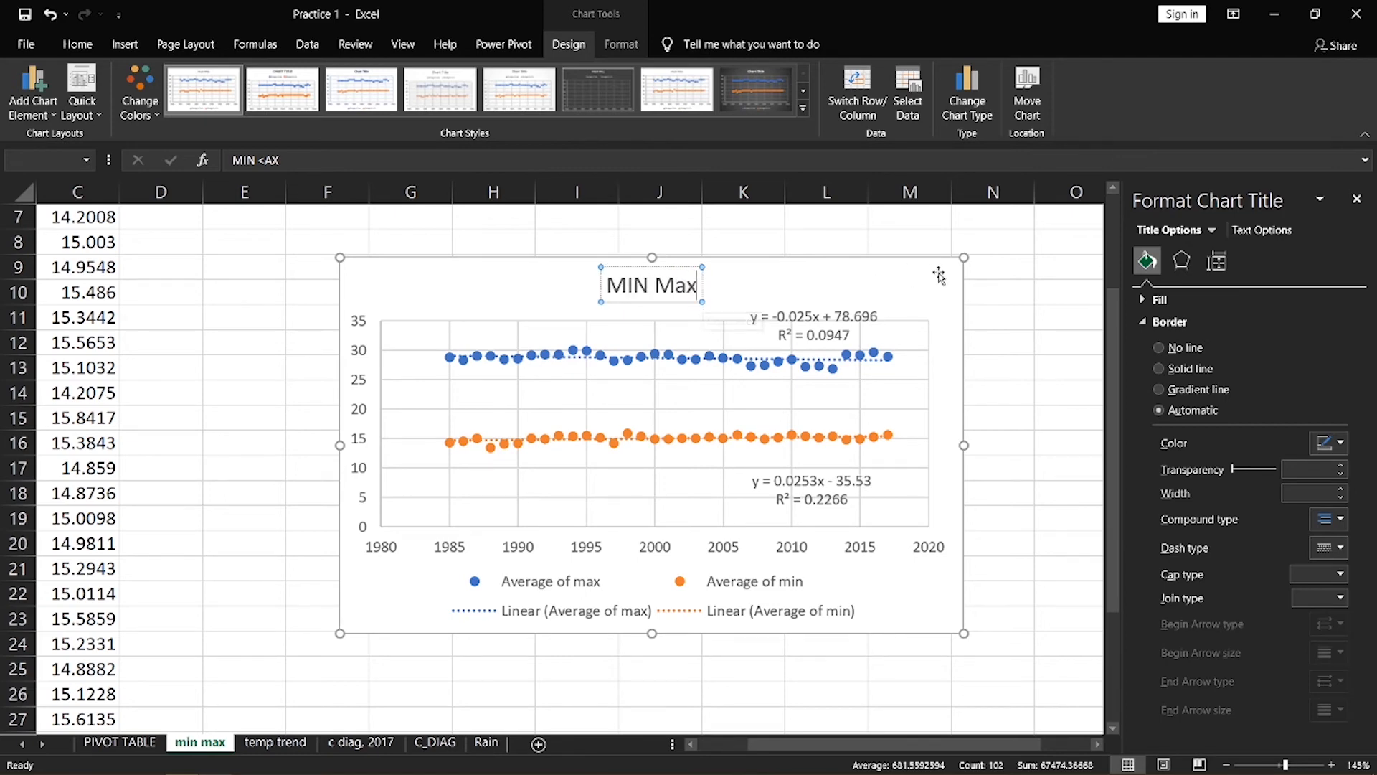
In the PIVOT TABLE sheet, remove the max and min fields and add Rainfall Amount summed by year
left_click(1020, 276)
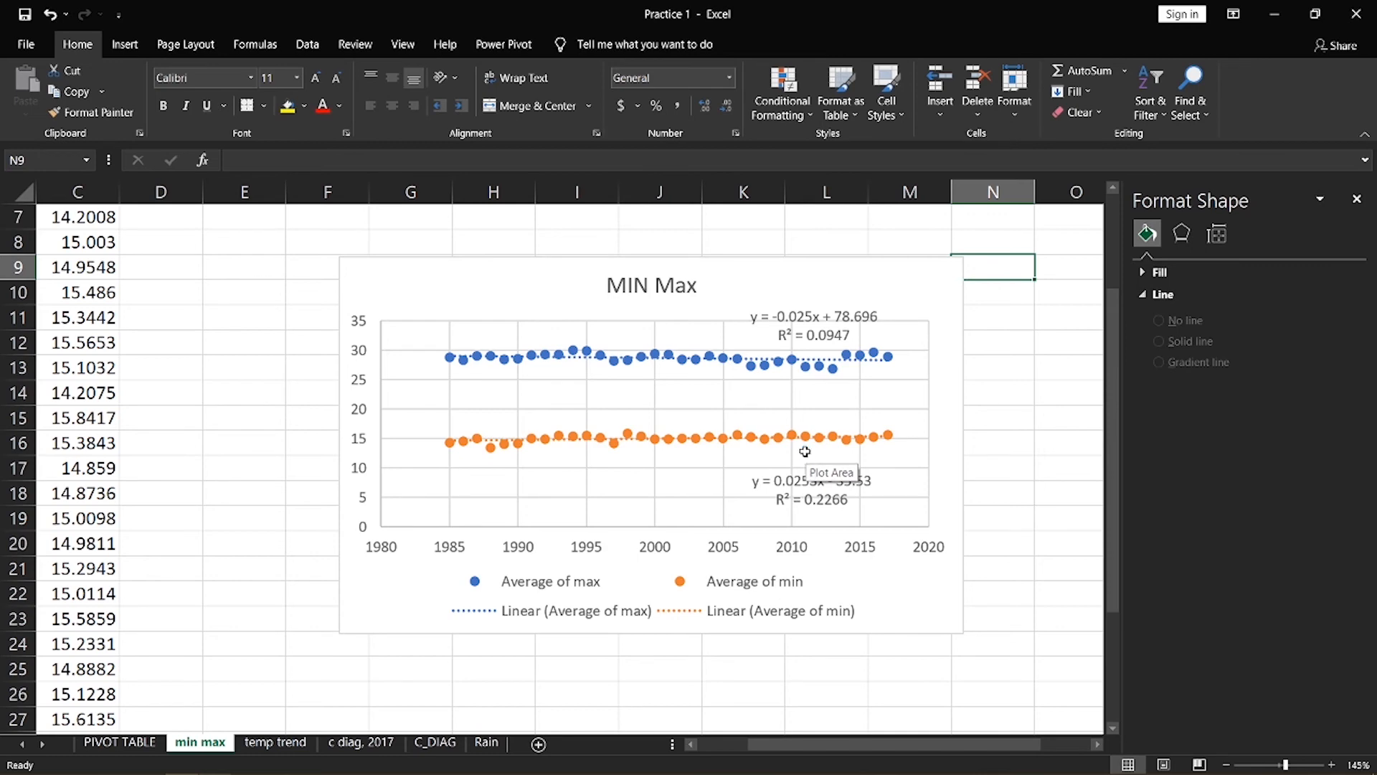
scroll(807, 452, "down", 3)
scroll(528, 448, "down", 3)
scroll(527, 448, "up", 1)
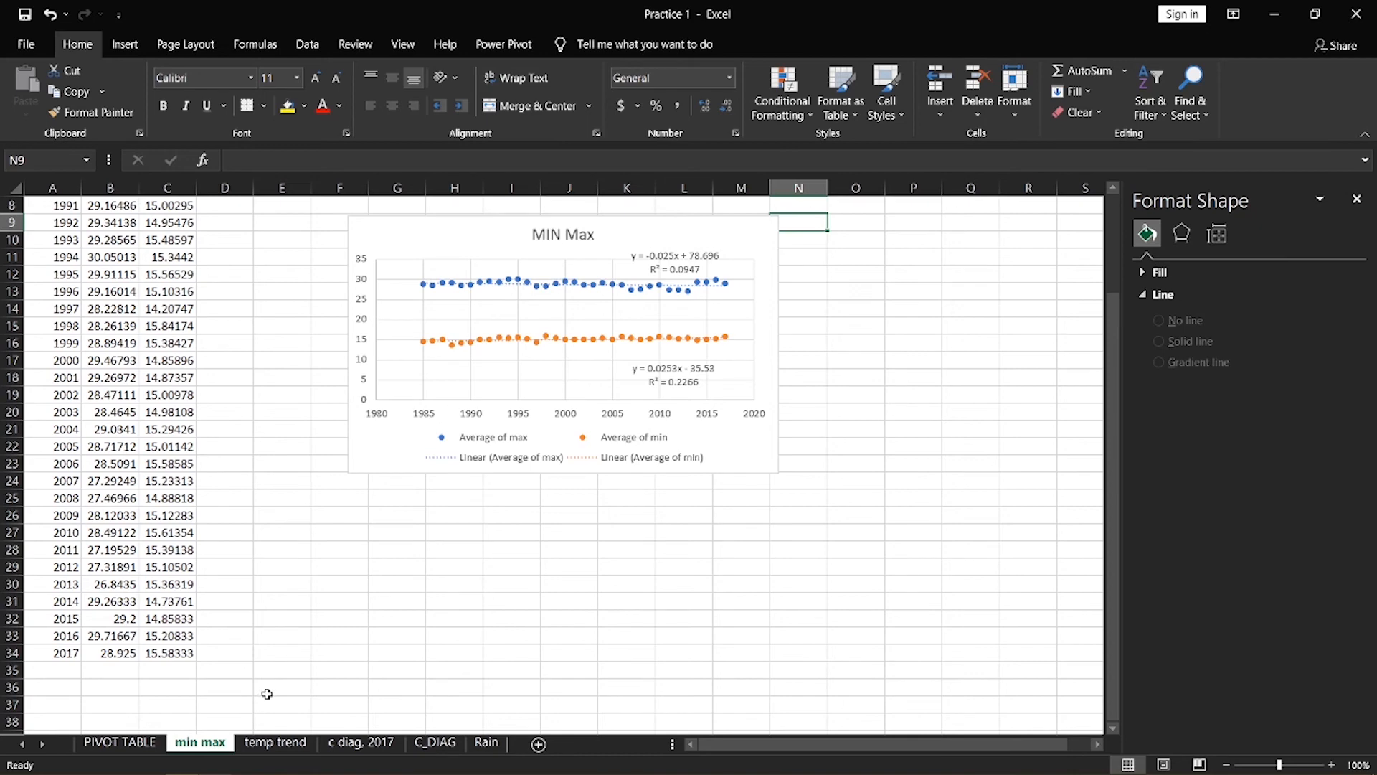
left_click(115, 746)
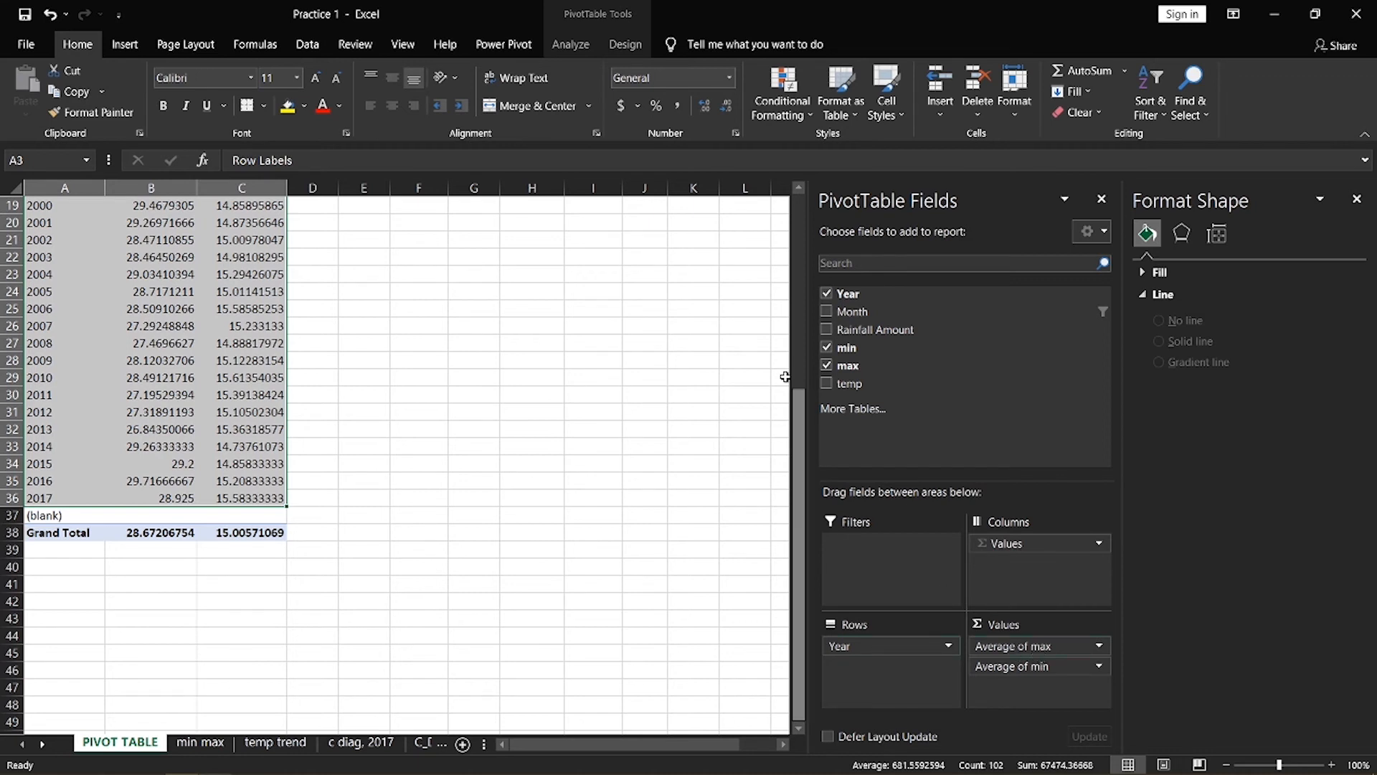
left_click(826, 365)
left_click(826, 330)
left_click(826, 347)
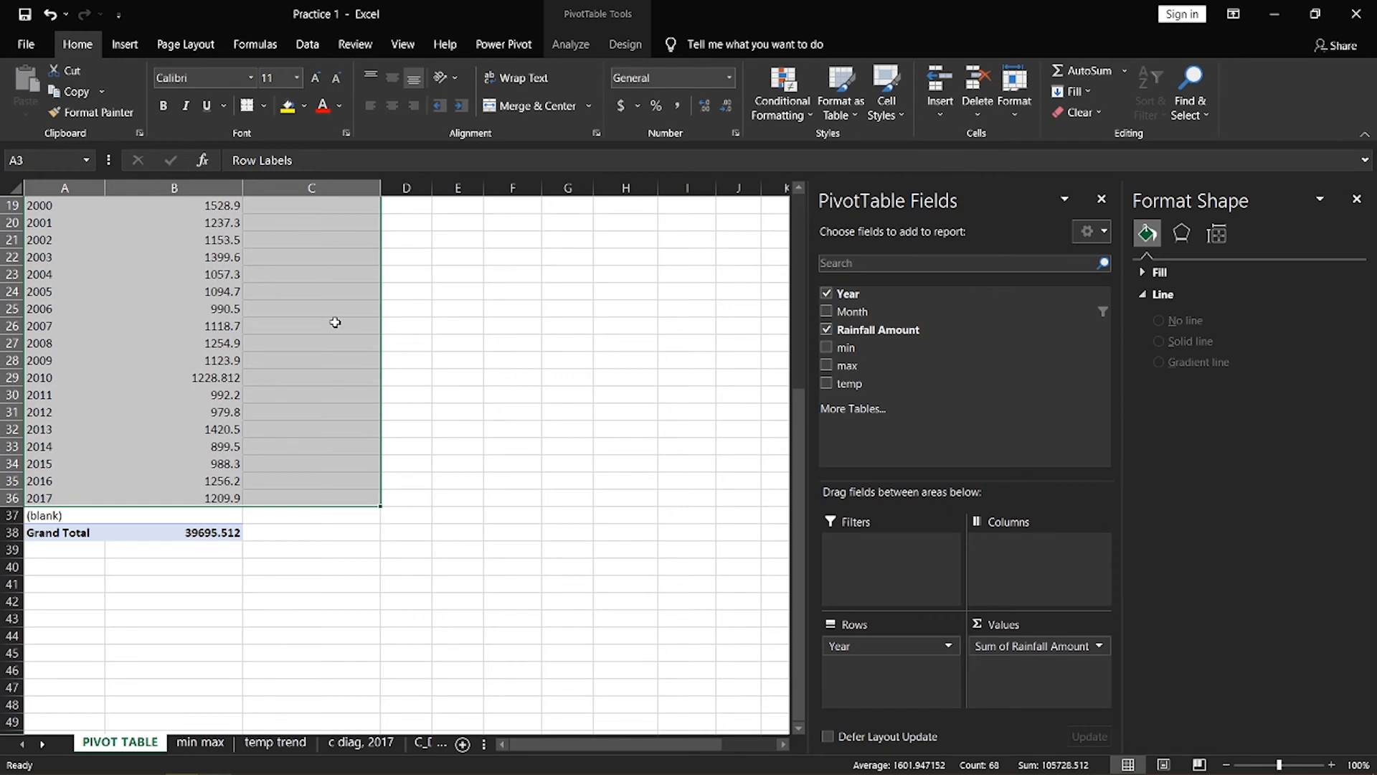
Copy the pivot table's year and Sum of Rainfall Amount columns with headers, from A3 through the 2017 row
scroll(335, 322, "up", 6)
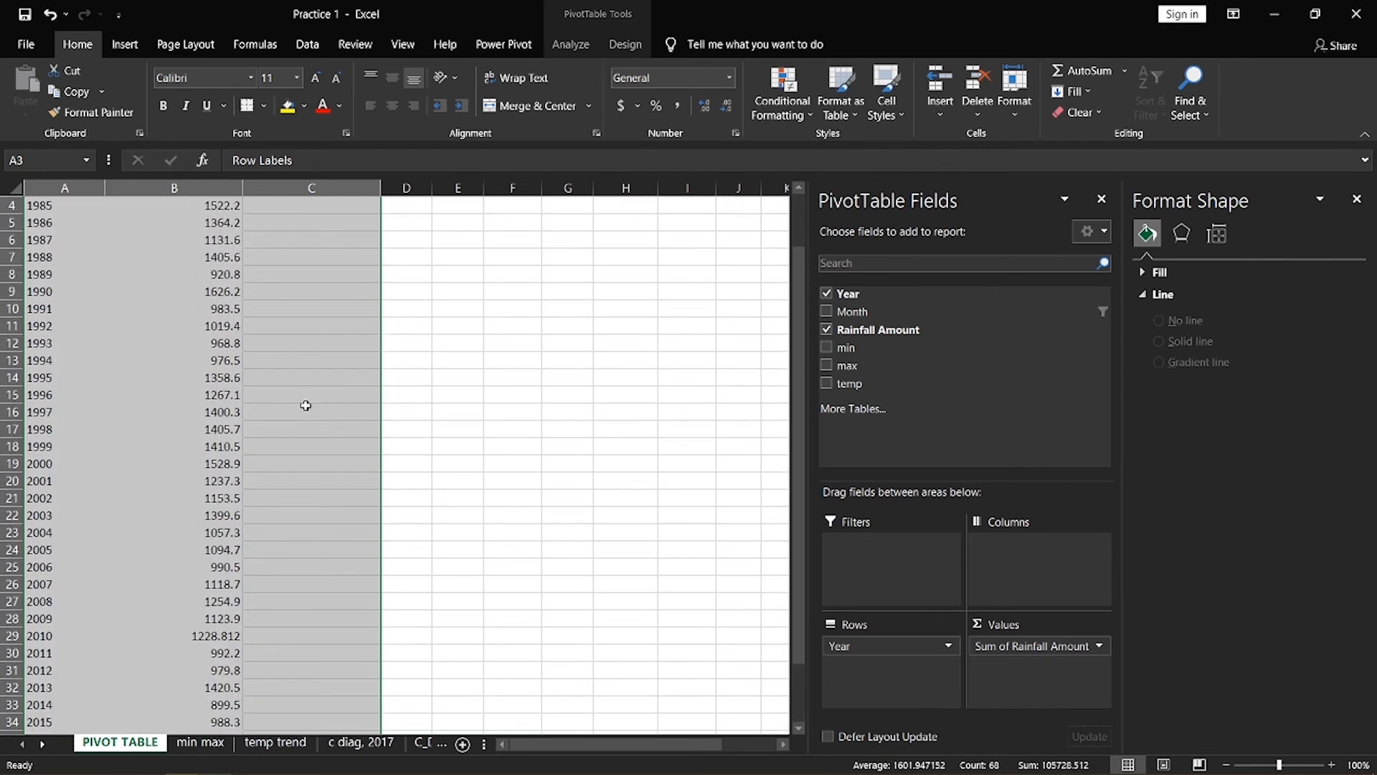
key("shift+Left")
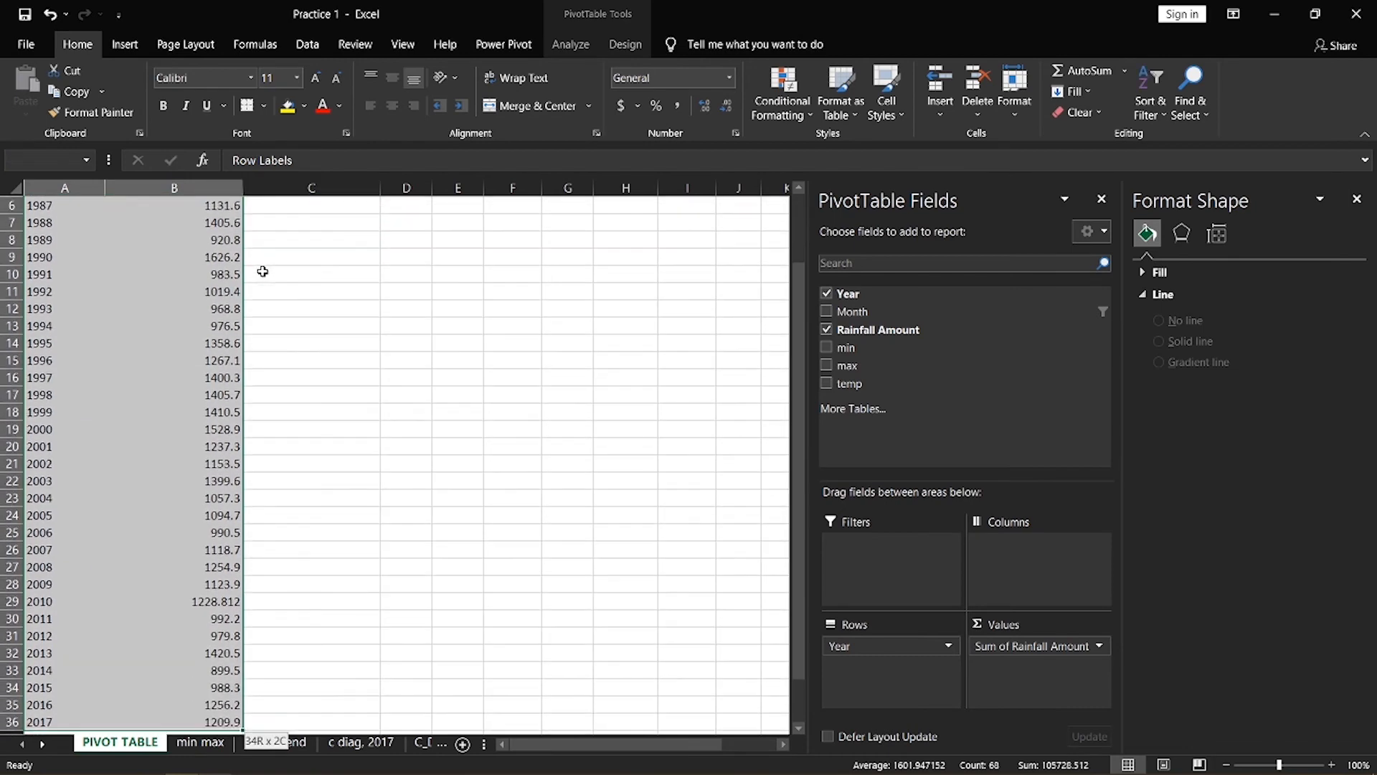
key("ctrl+c")
scroll(271, 430, "down", 2)
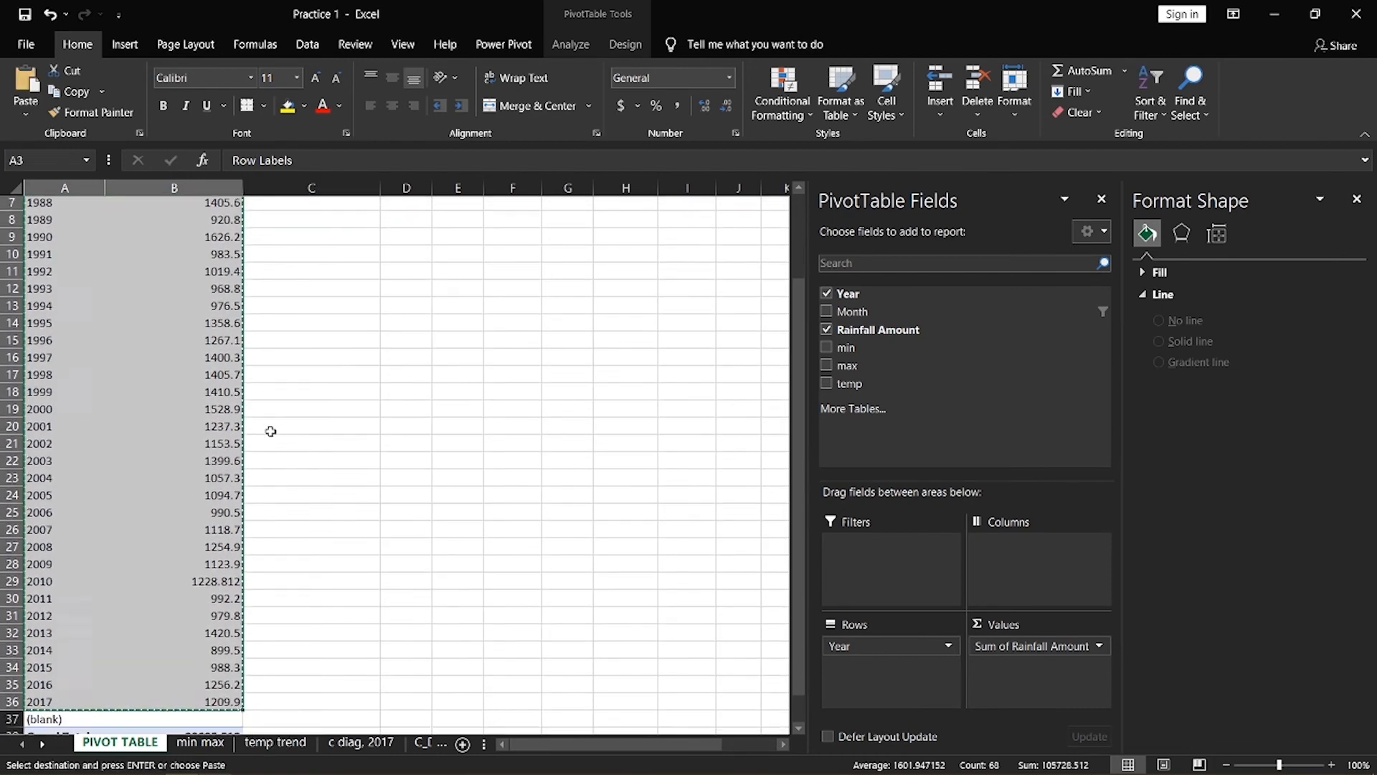
scroll(157, 332, "up", 4)
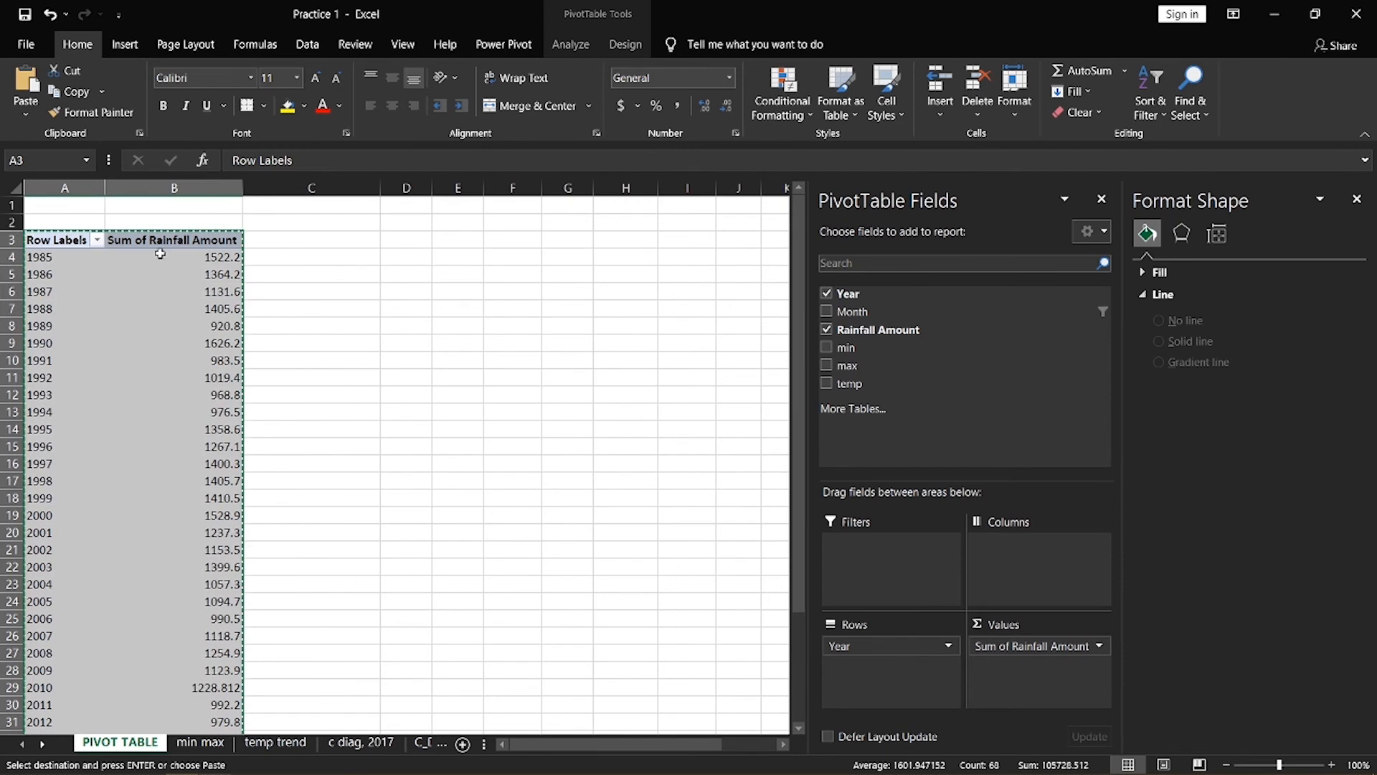
mouse_move(214, 760)
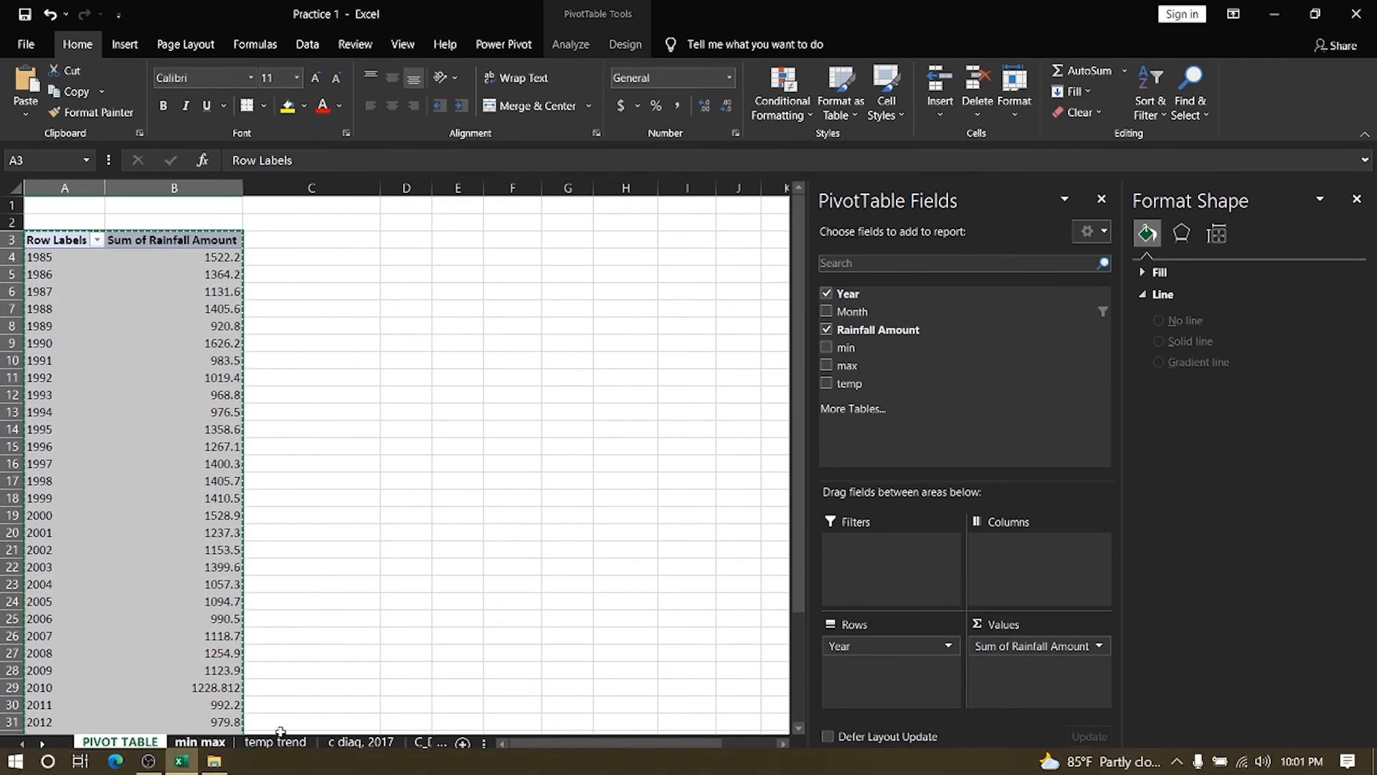
Add a new worksheet and rename it "total annual ppt"
left_click(462, 744)
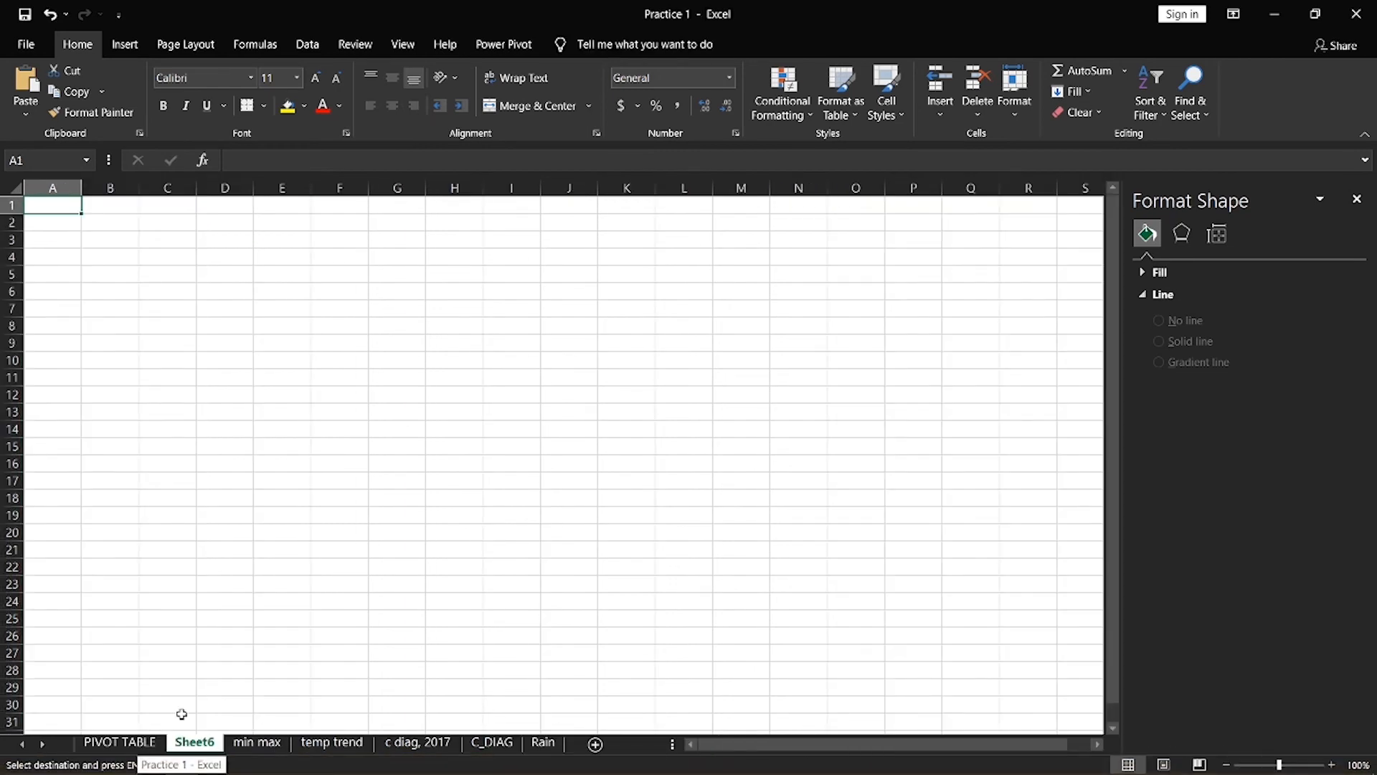
right_click(192, 743)
left_click(221, 582)
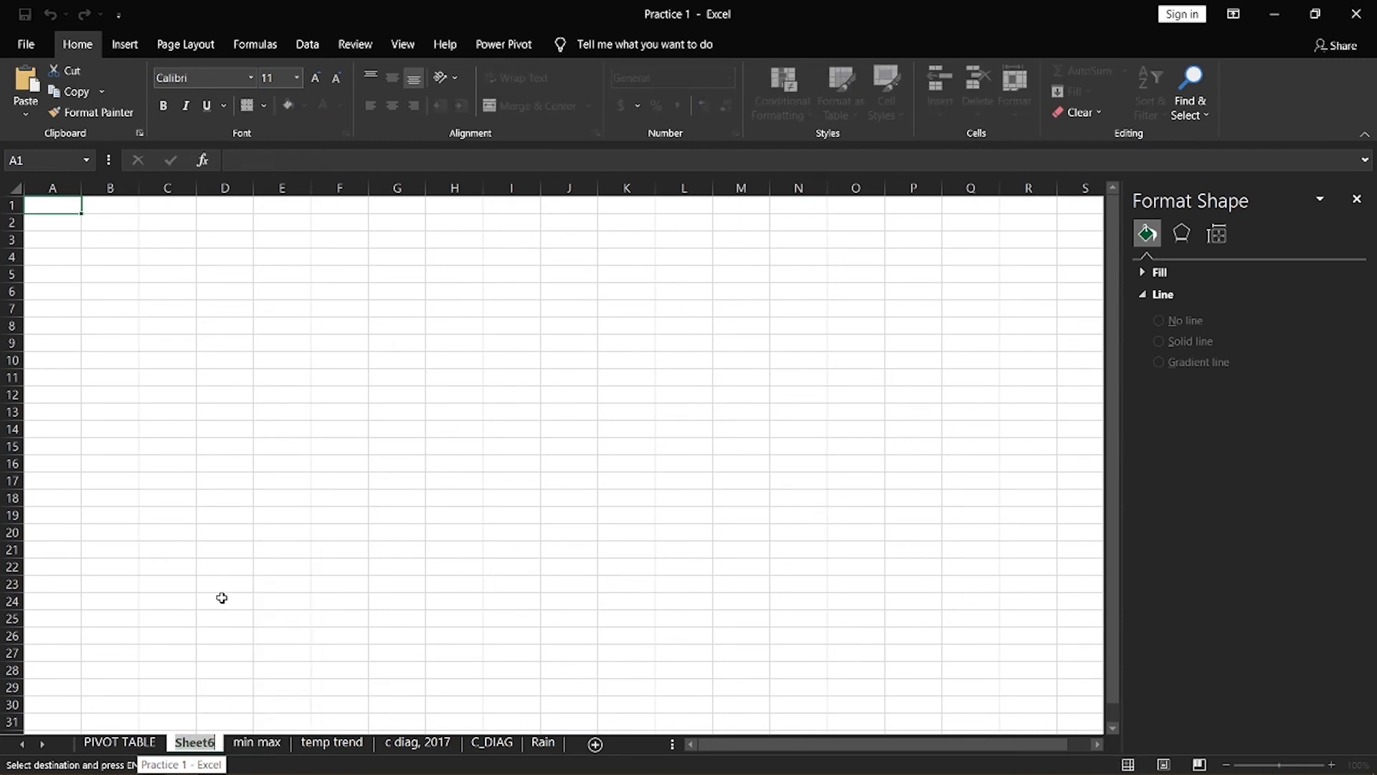
type("total")
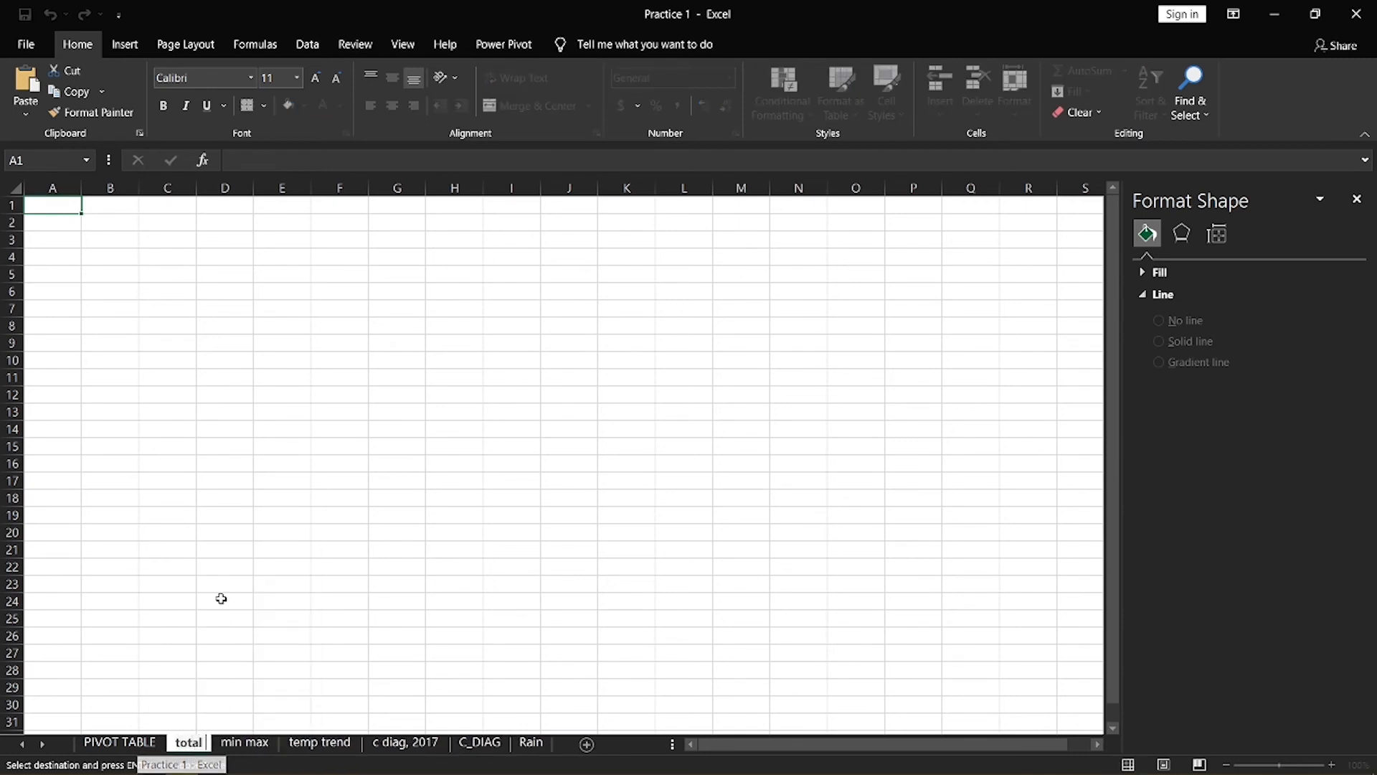
type(" annual ppt")
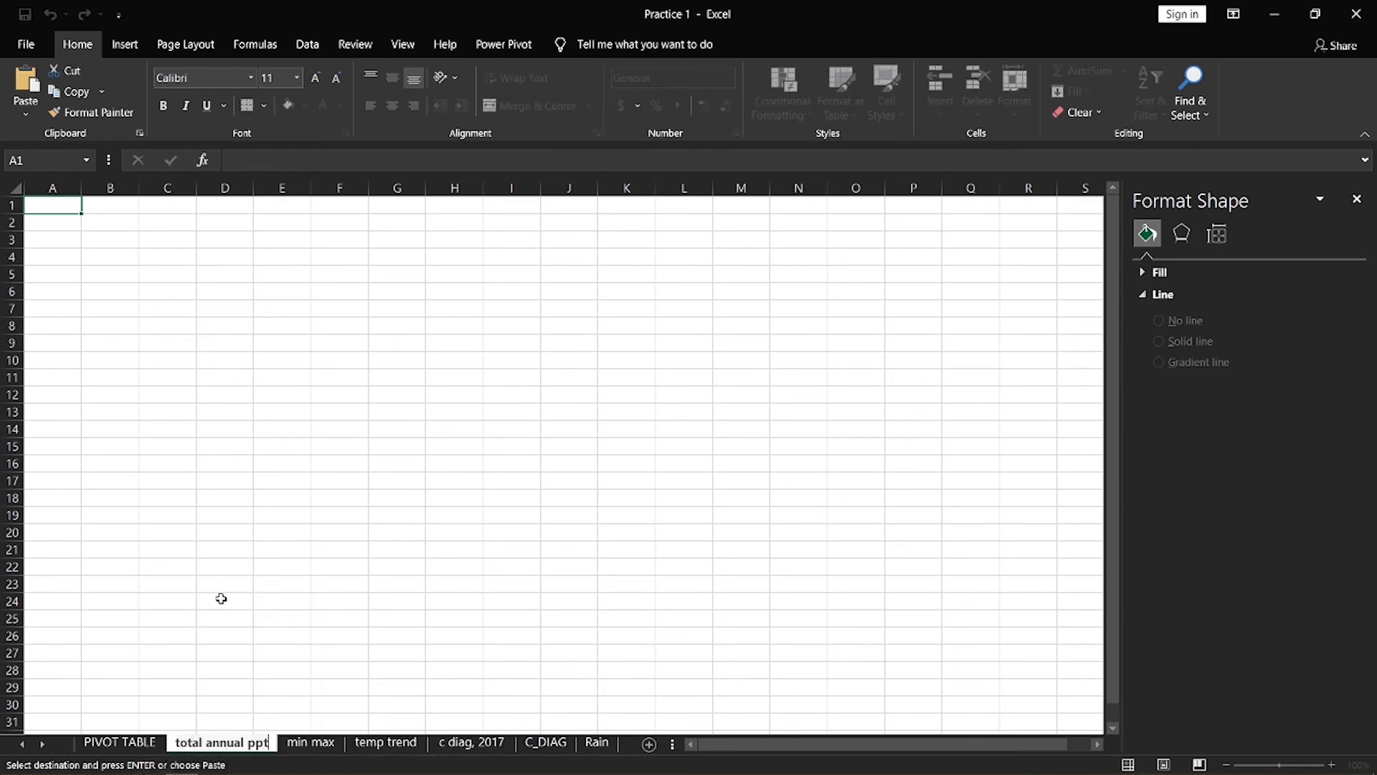
key("Return")
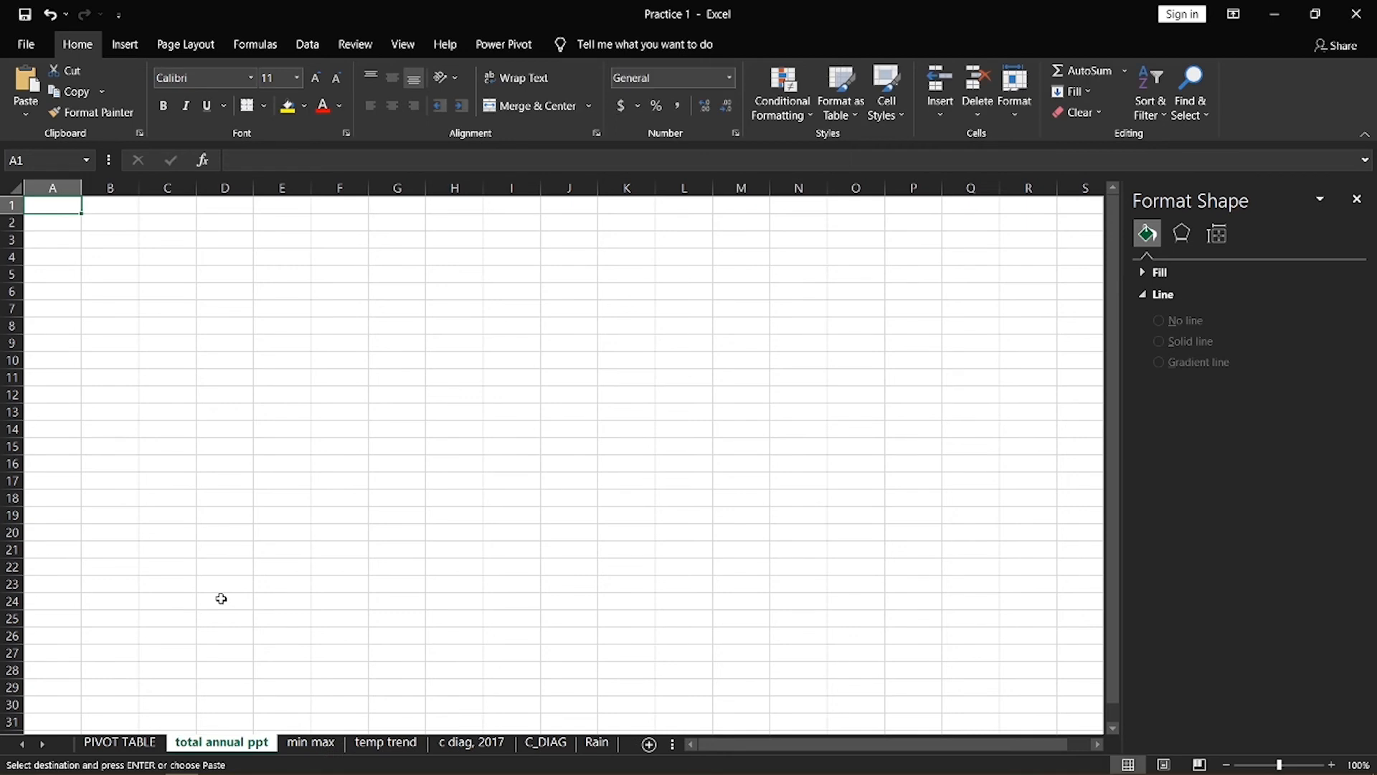
Paste the copied yearly rainfall data as values starting at cell A1
right_click(46, 206)
left_click(113, 286)
left_click(112, 284)
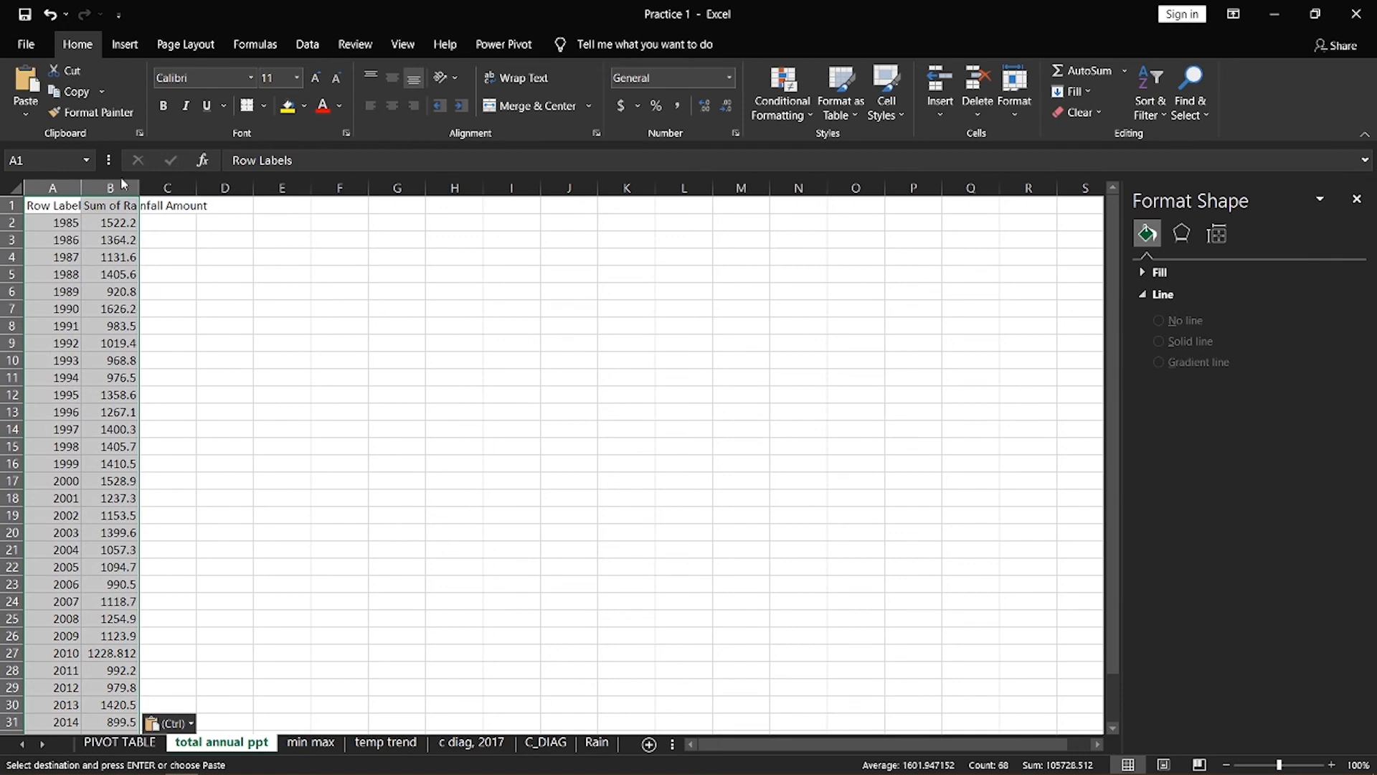
Insert a marker-only scatter chart of the yearly rainfall data and add a linear trendline
left_click(124, 47)
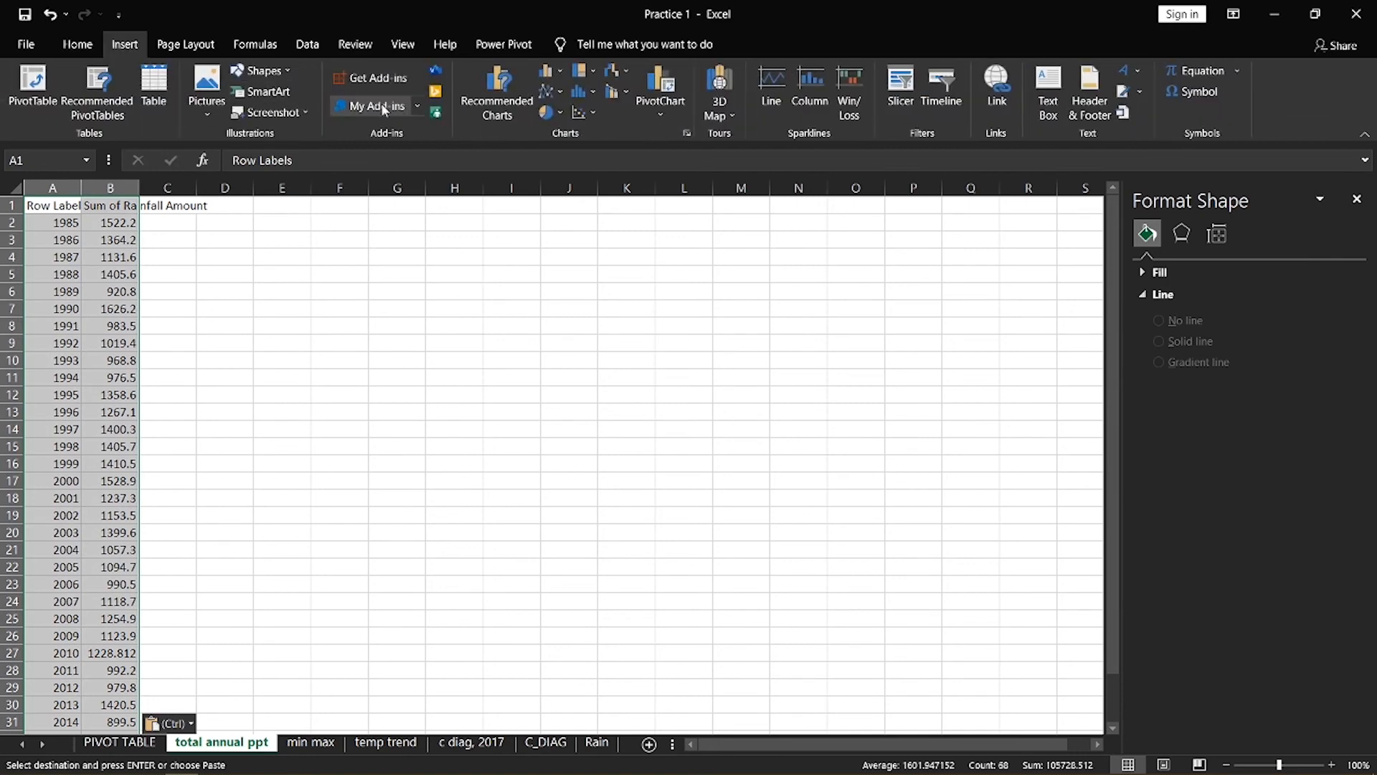
left_click(571, 113)
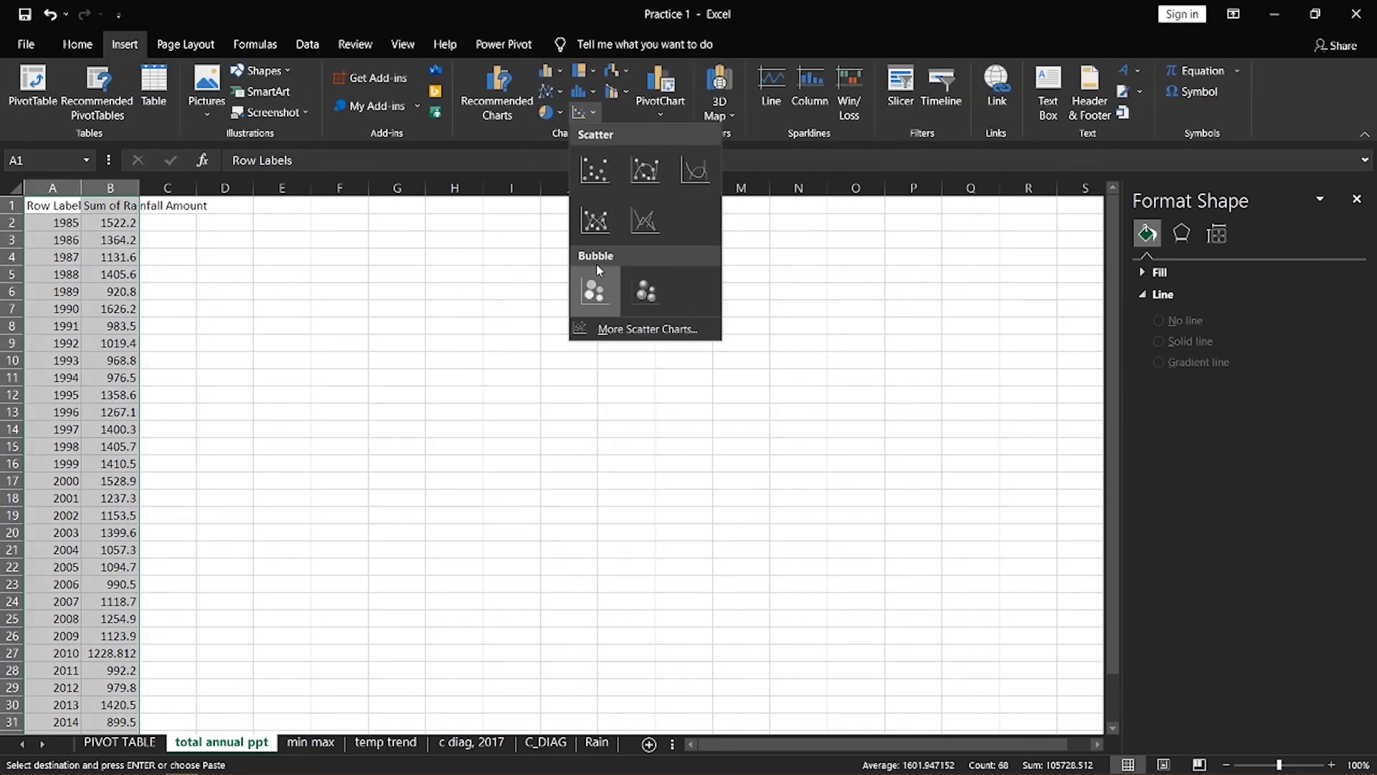
left_click(588, 188)
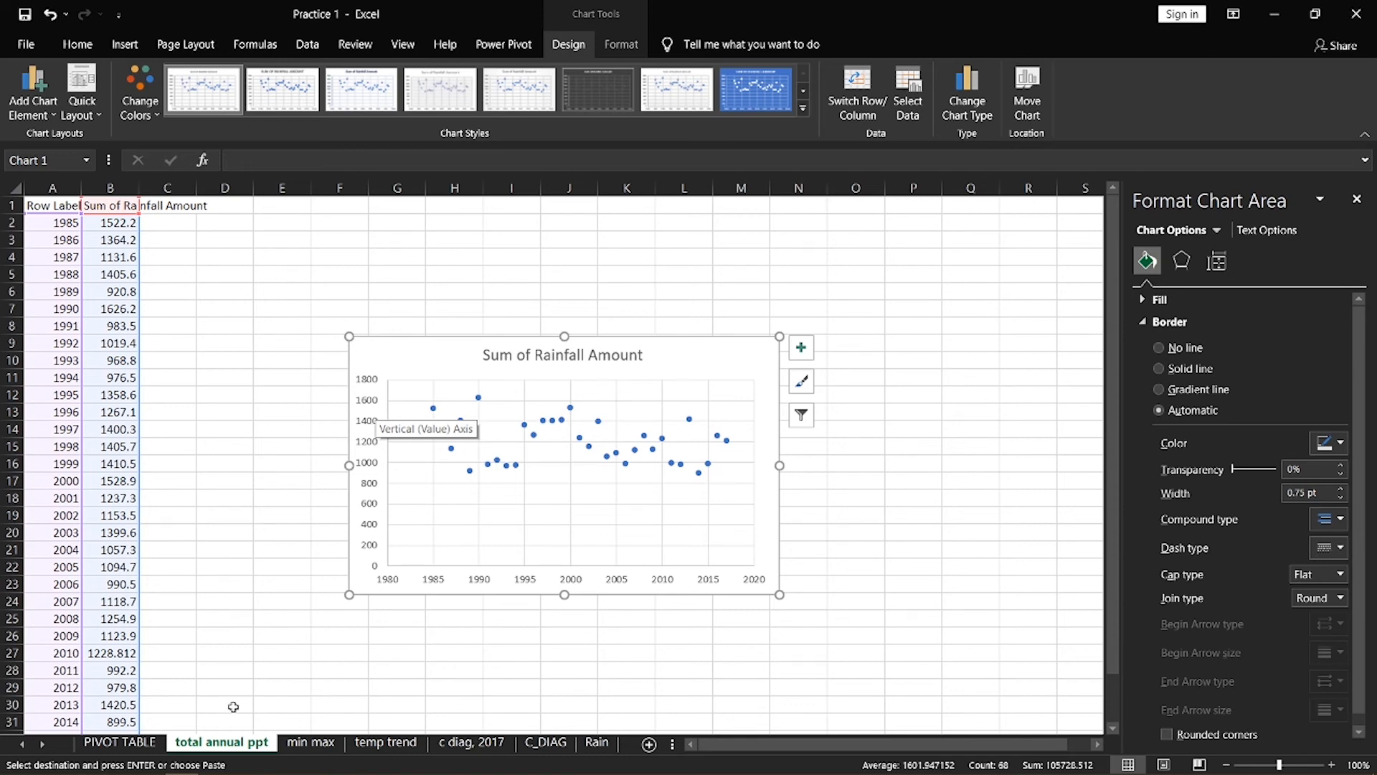
left_click(801, 347)
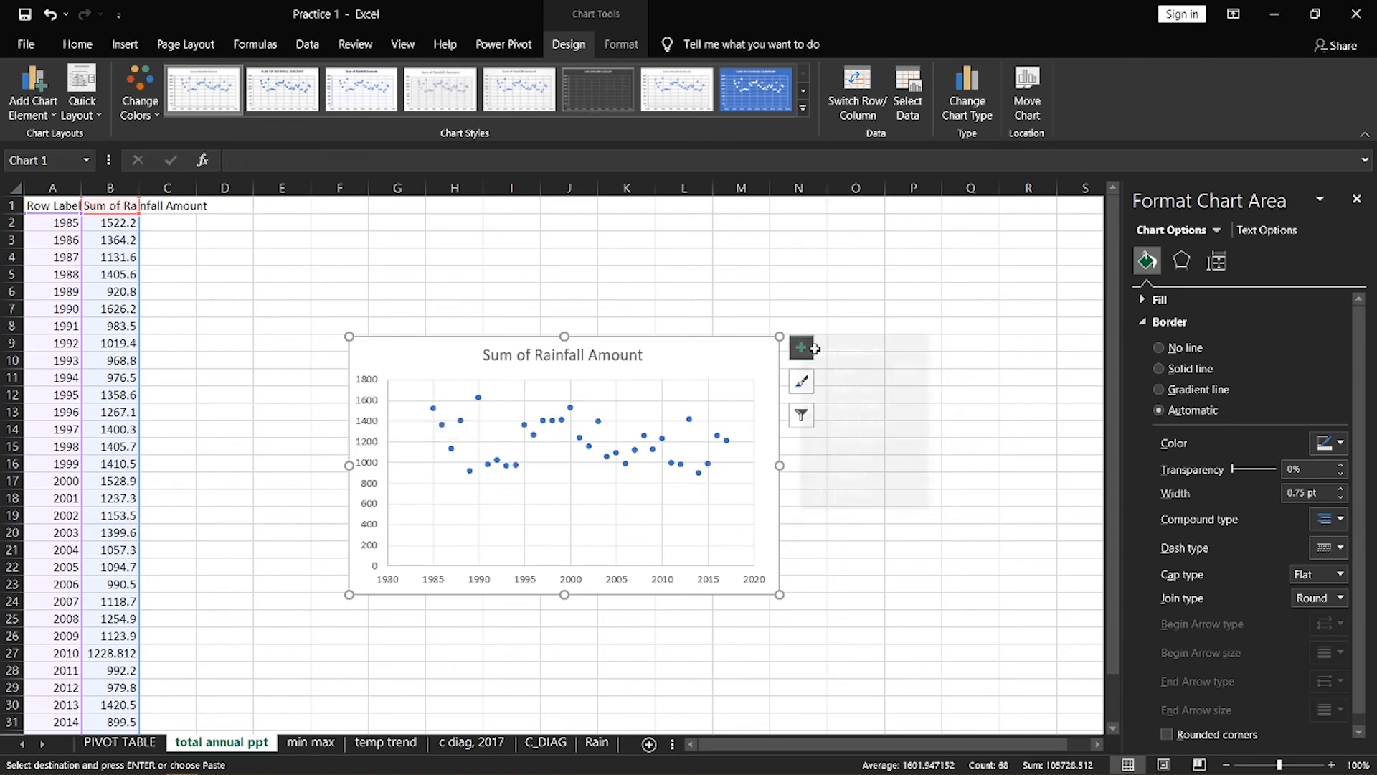
left_click(837, 492)
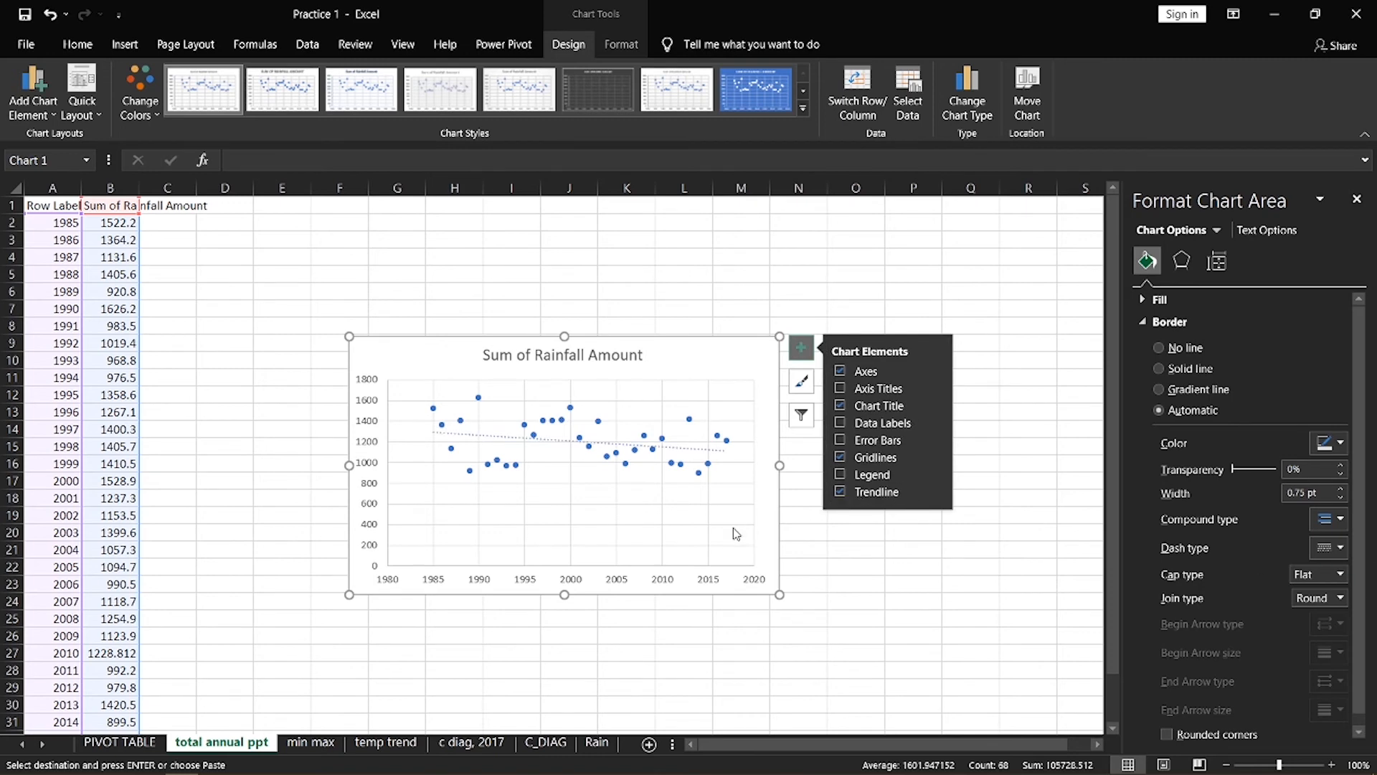
Display the rainfall trendline's equation and R-squared value on the chart and place the label above the data points
left_click(704, 452)
right_click(710, 451)
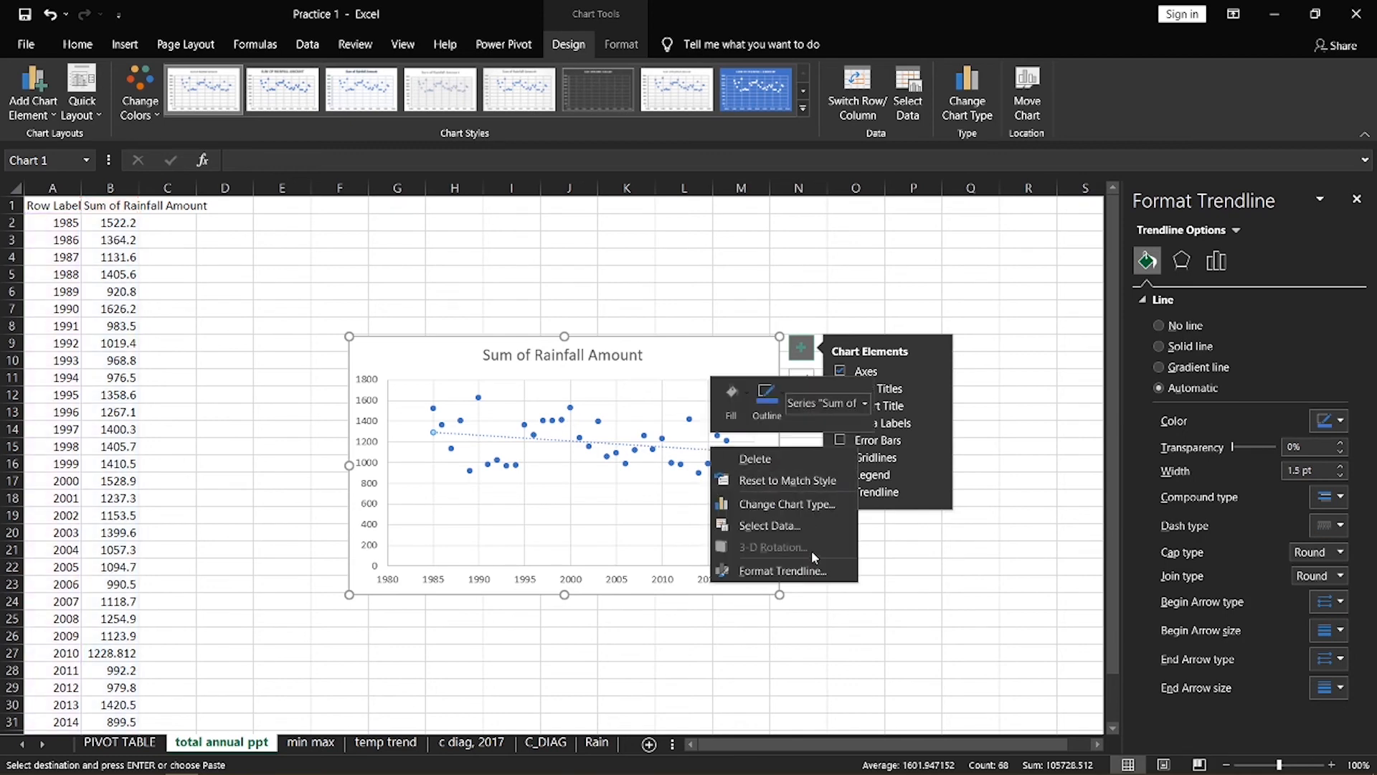
left_click(760, 570)
left_click(1205, 684)
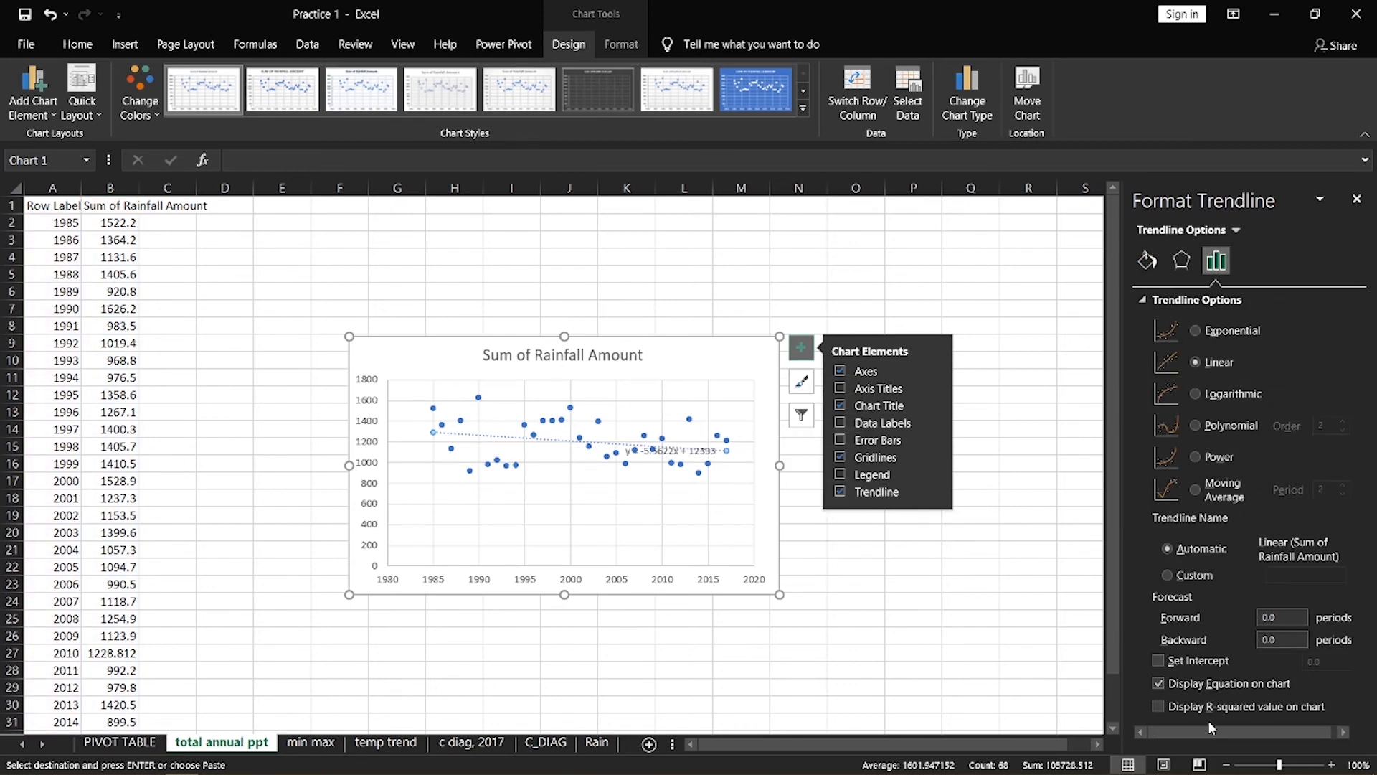
left_click(1172, 708)
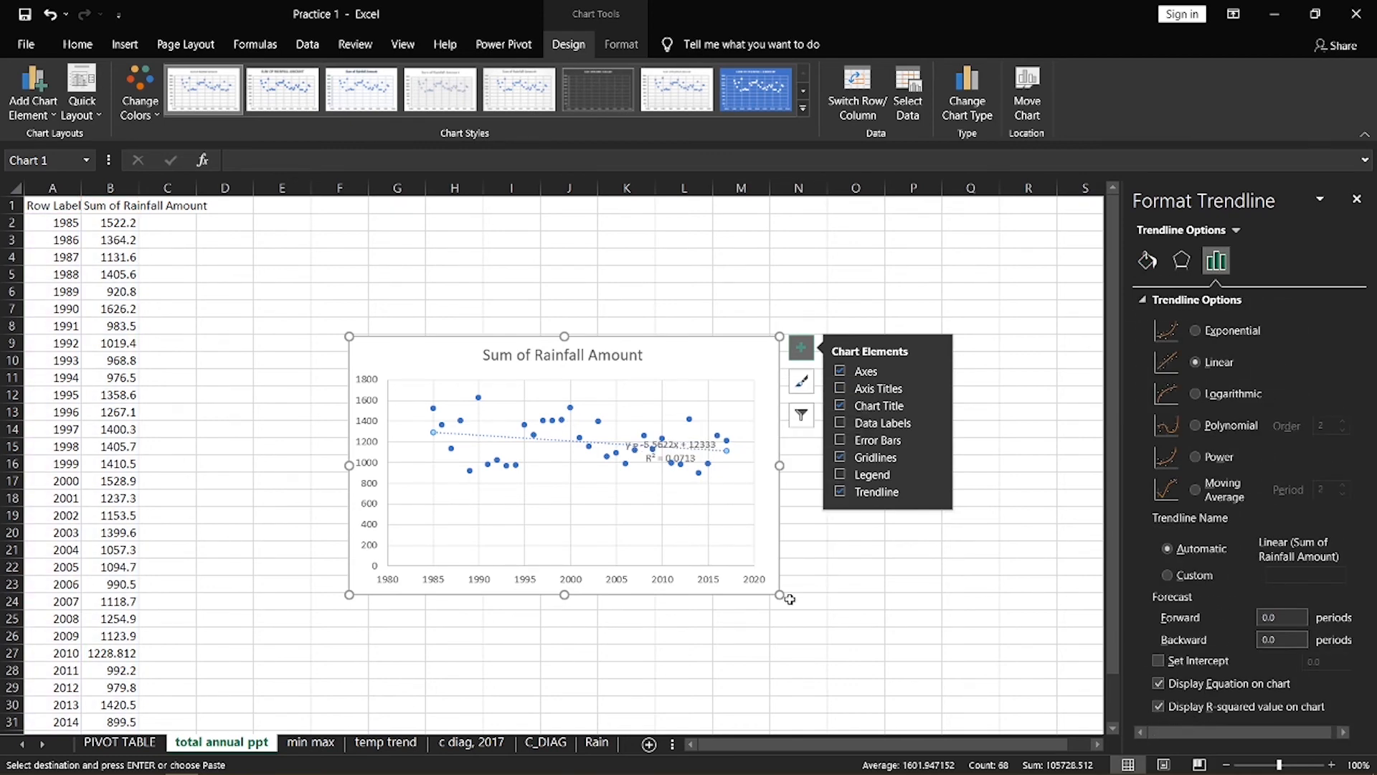
left_click(697, 448)
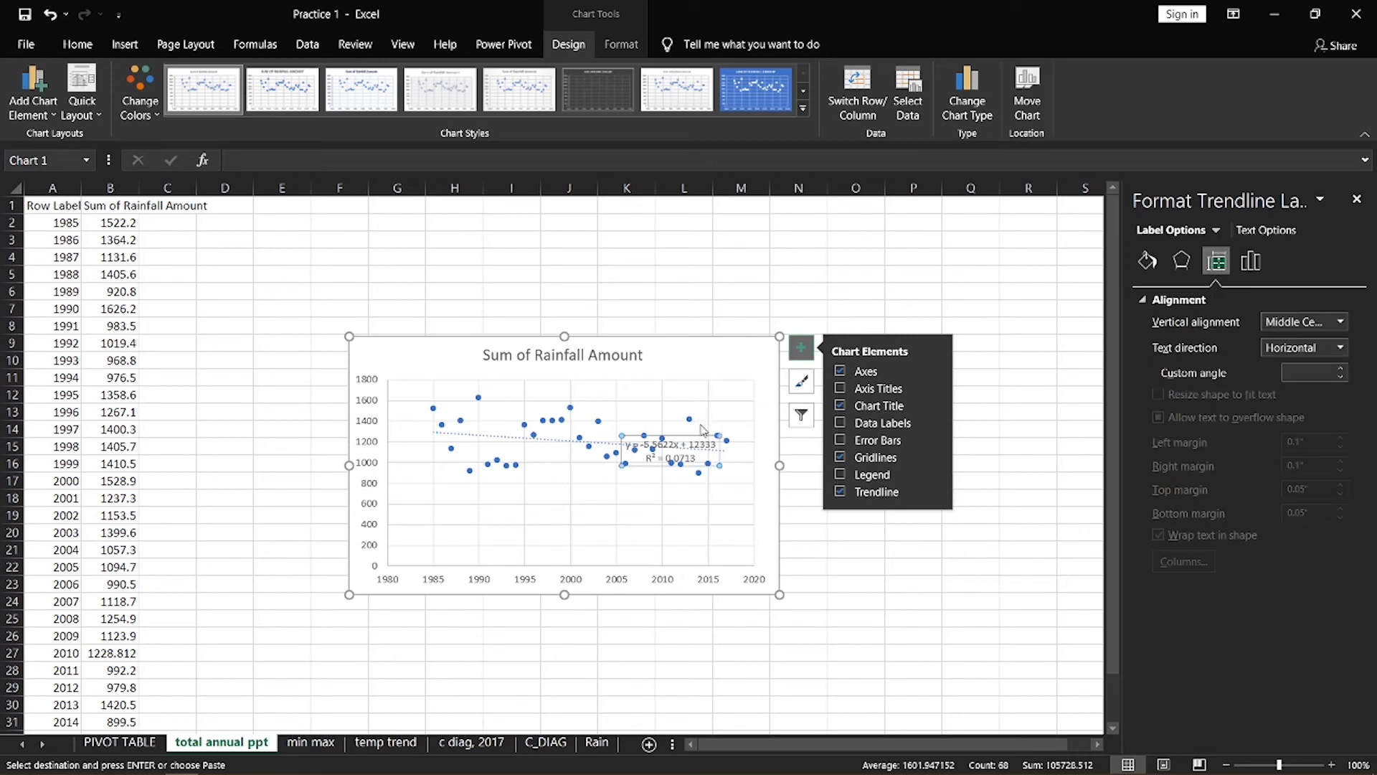
left_click_drag(705, 436, 709, 386)
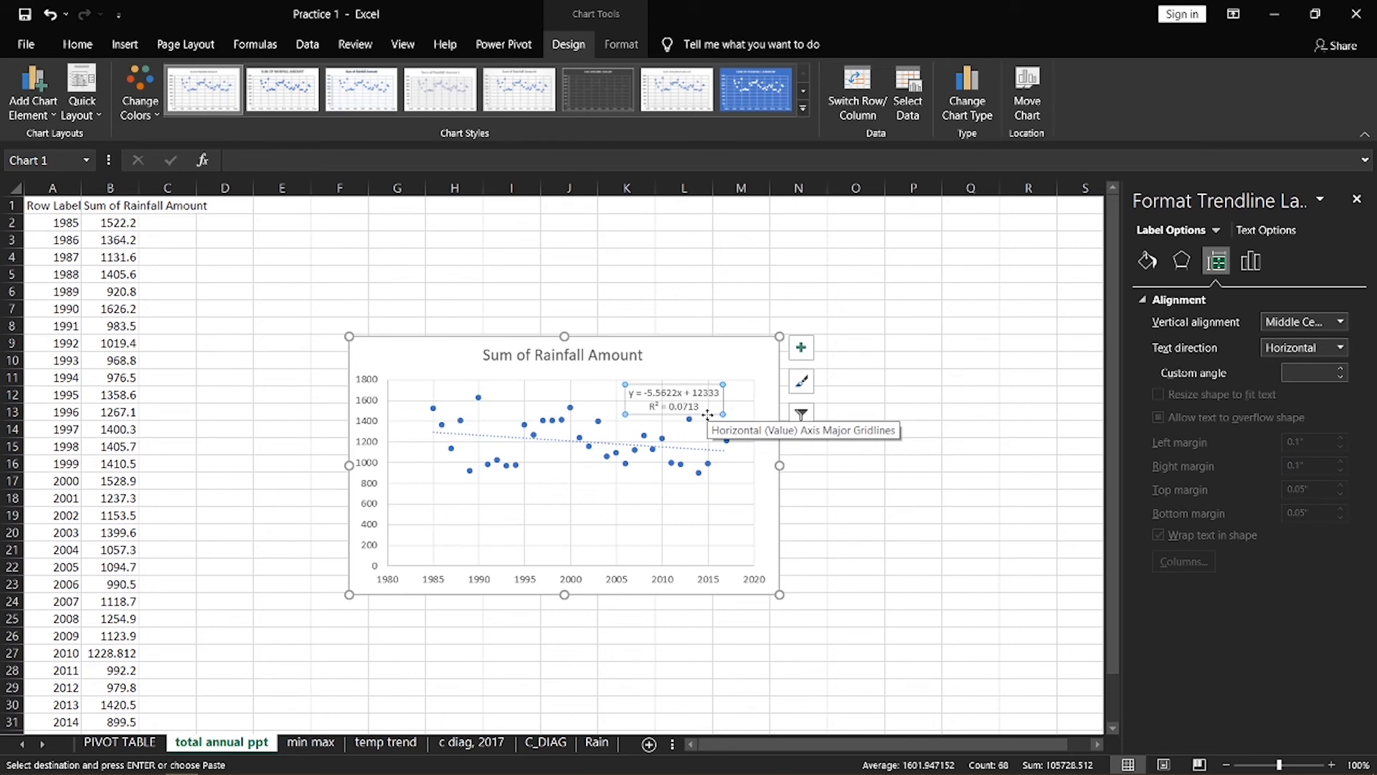
left_click(822, 479)
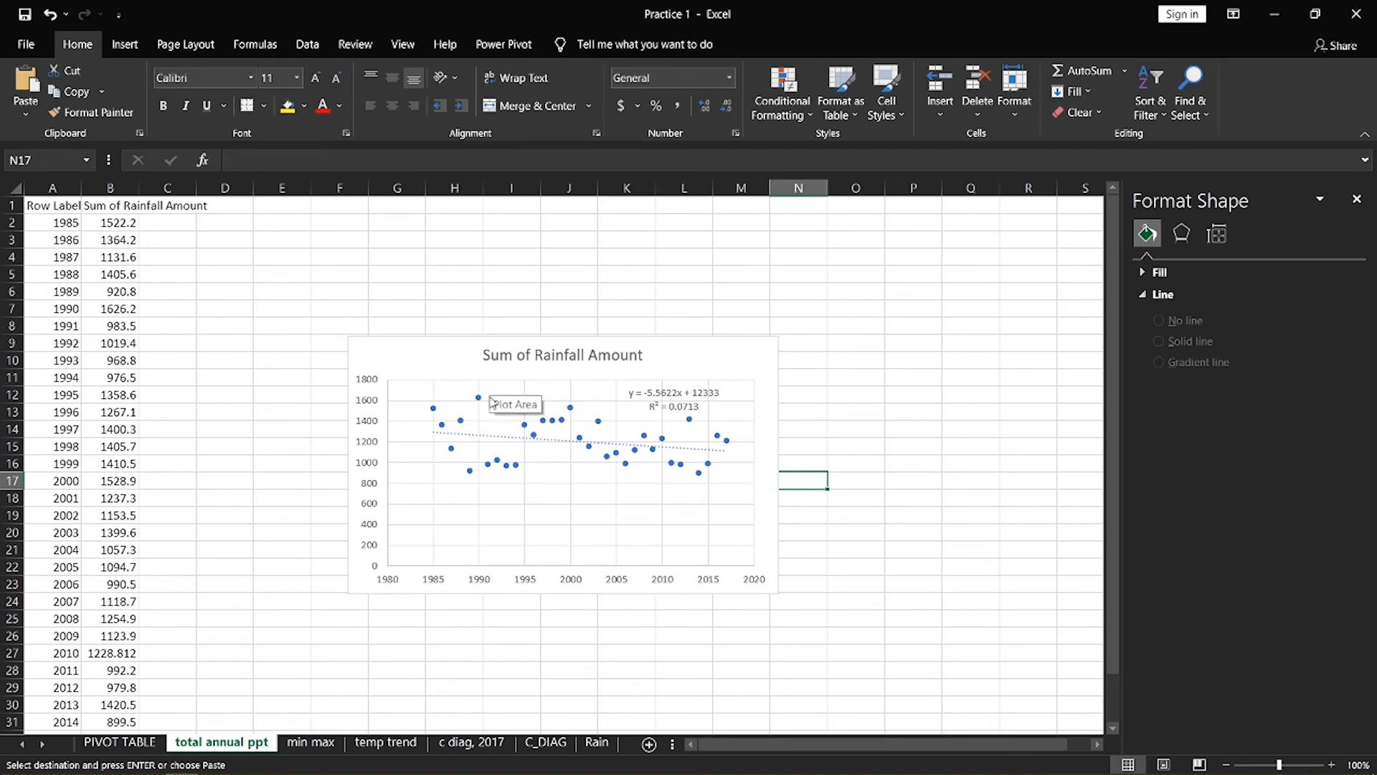
Change the rainfall chart to the Line type and examine its peaks, trendline and equation
left_click(507, 415)
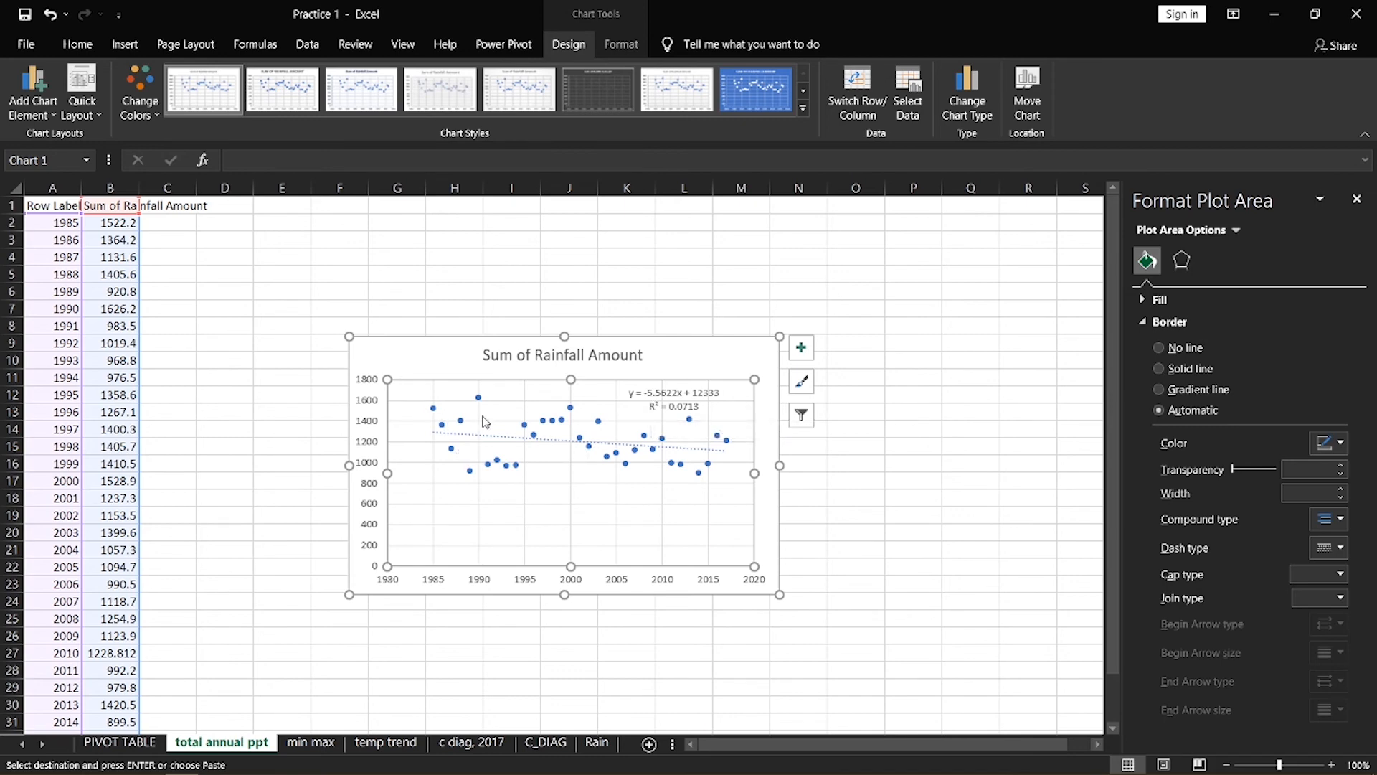
left_click(966, 115)
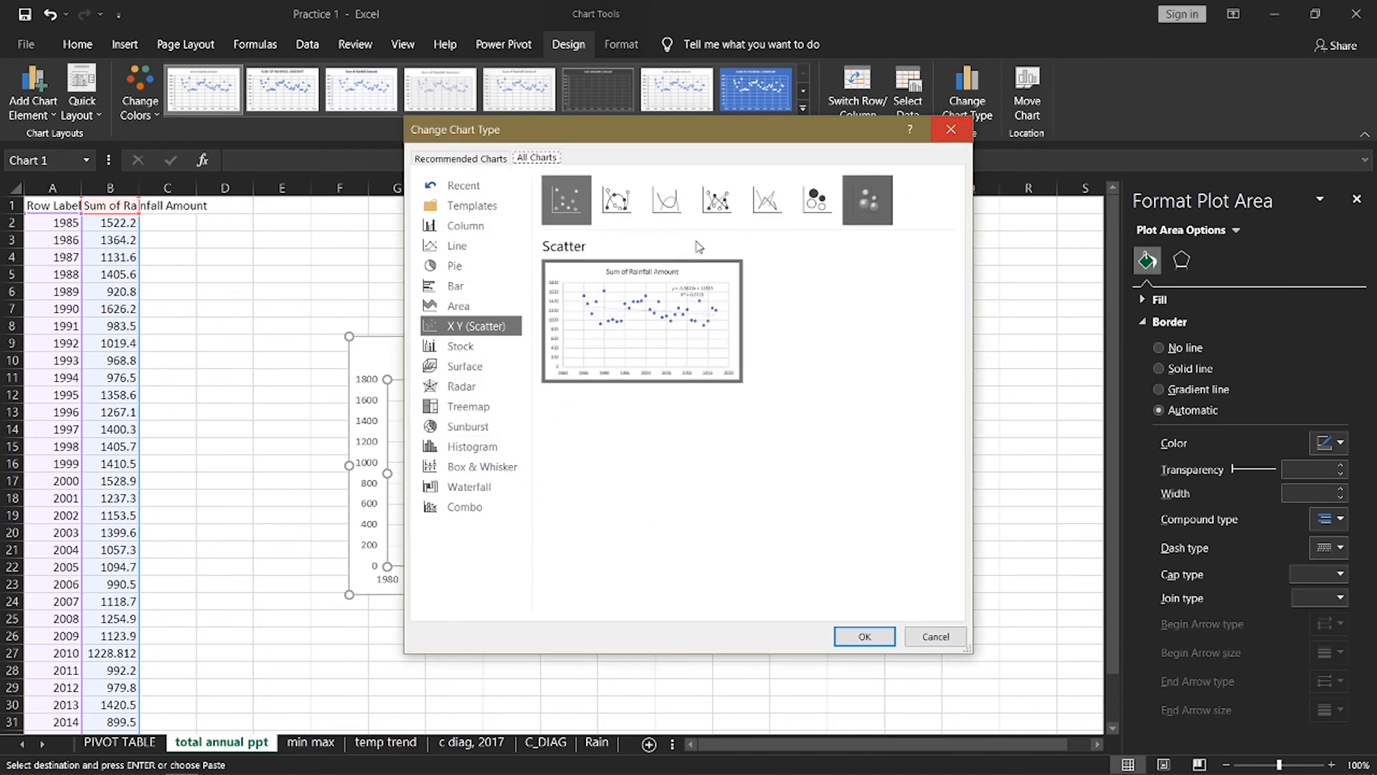
left_click(501, 251)
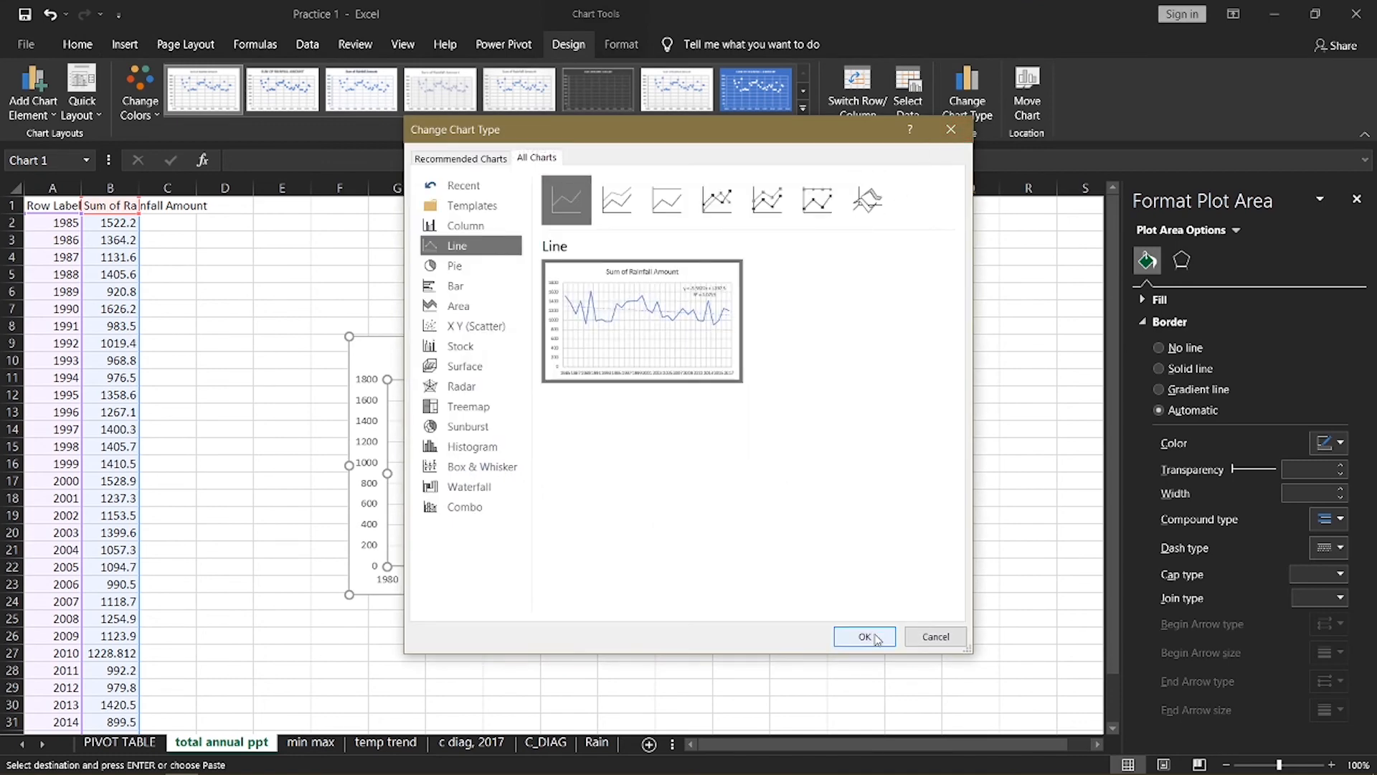
left_click(853, 640)
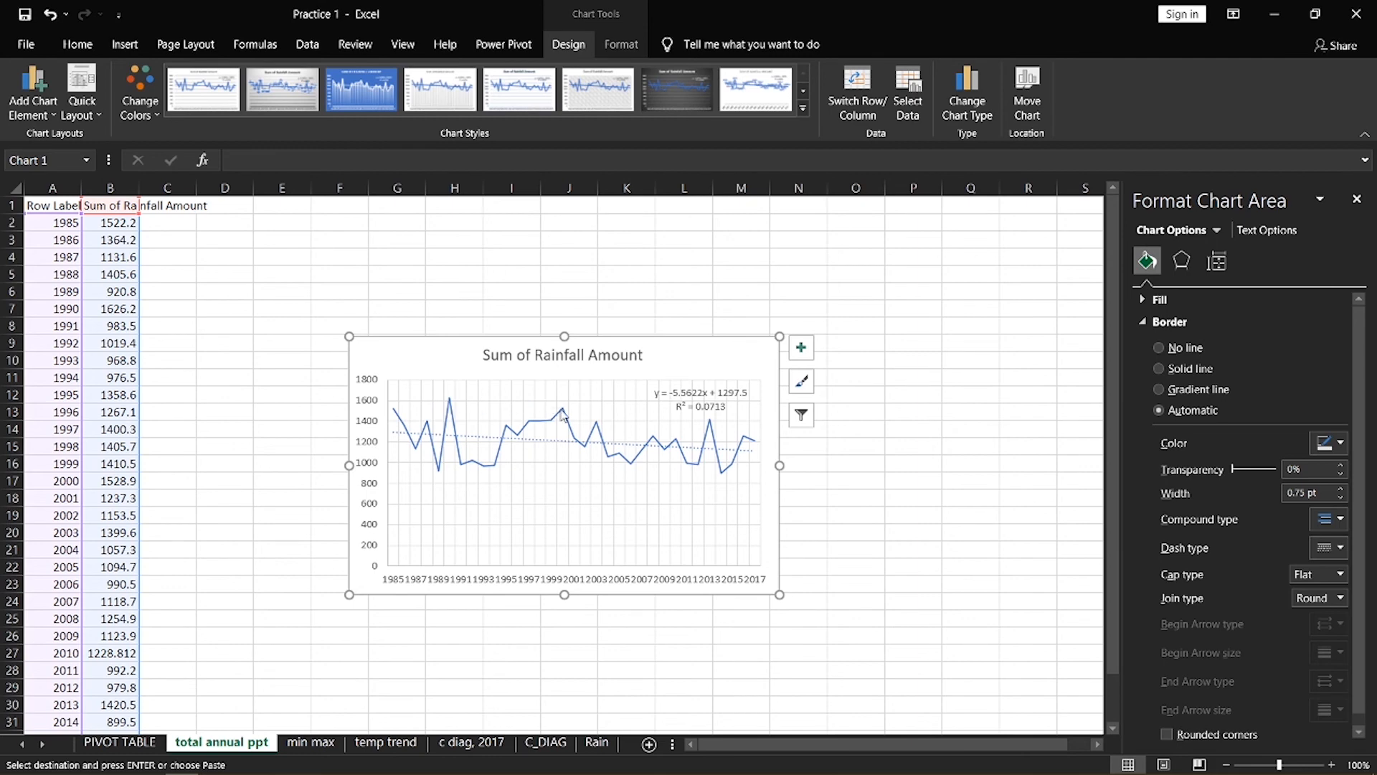
mouse_move(564, 418)
mouse_move(444, 468)
mouse_move(450, 403)
mouse_move(700, 471)
mouse_move(453, 429)
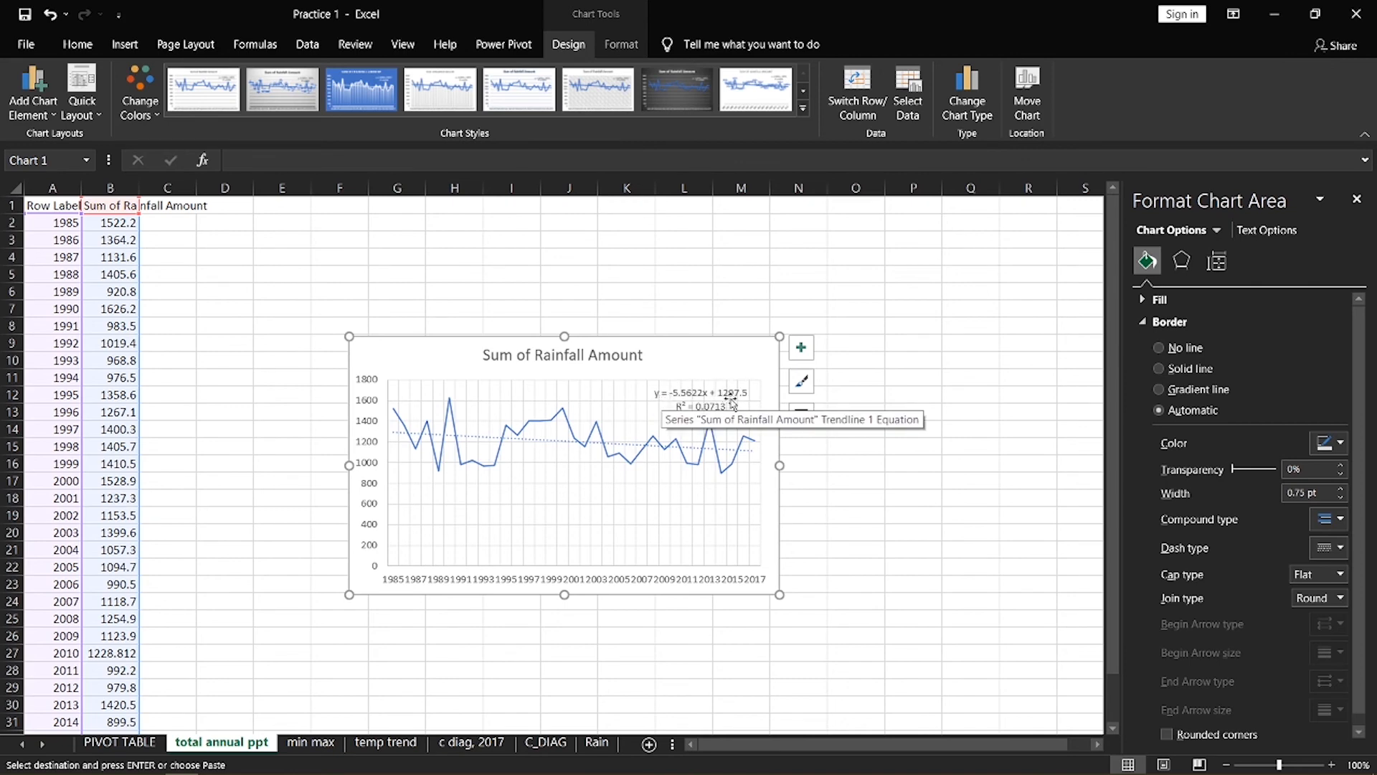
Switch the rainfall chart back to the X Y (Scatter) type with markers only
left_click(973, 113)
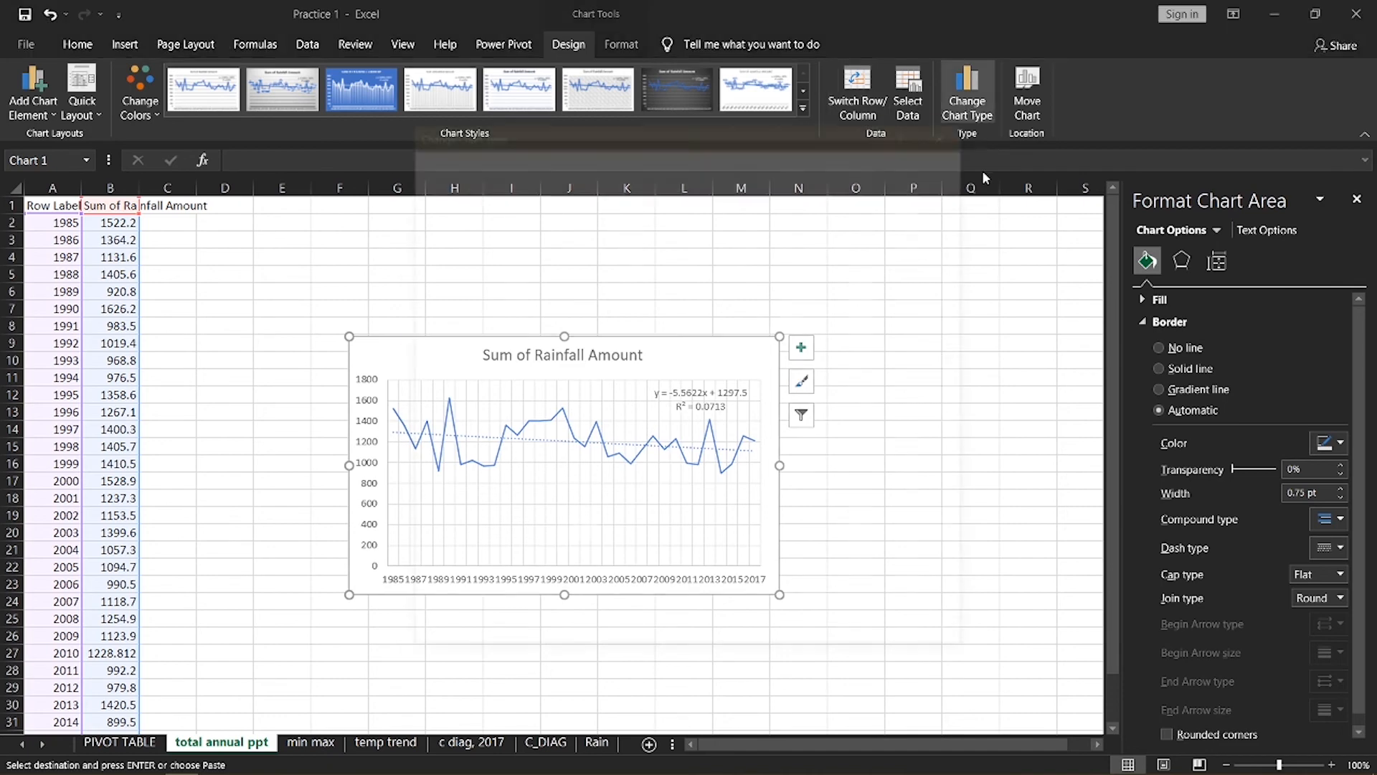
left_click(538, 157)
left_click(471, 324)
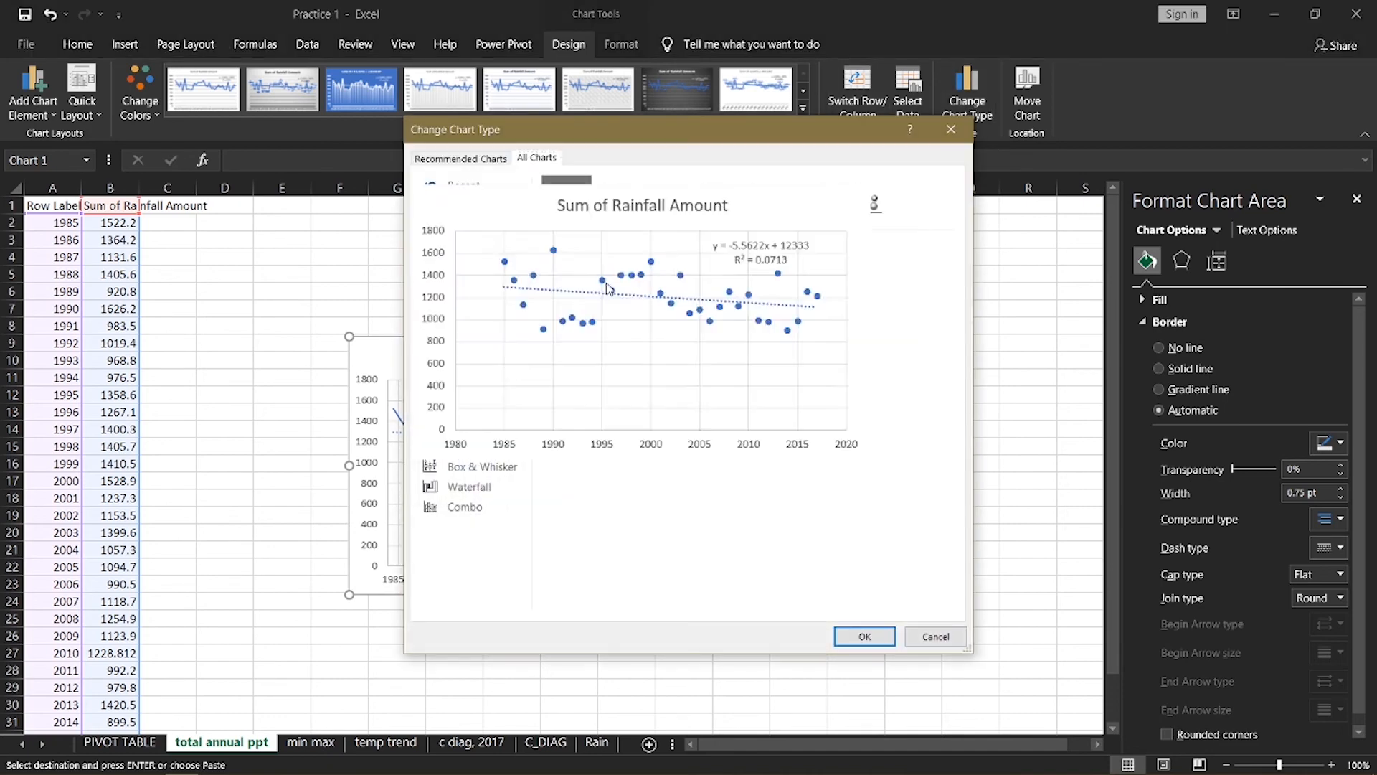
left_click(864, 636)
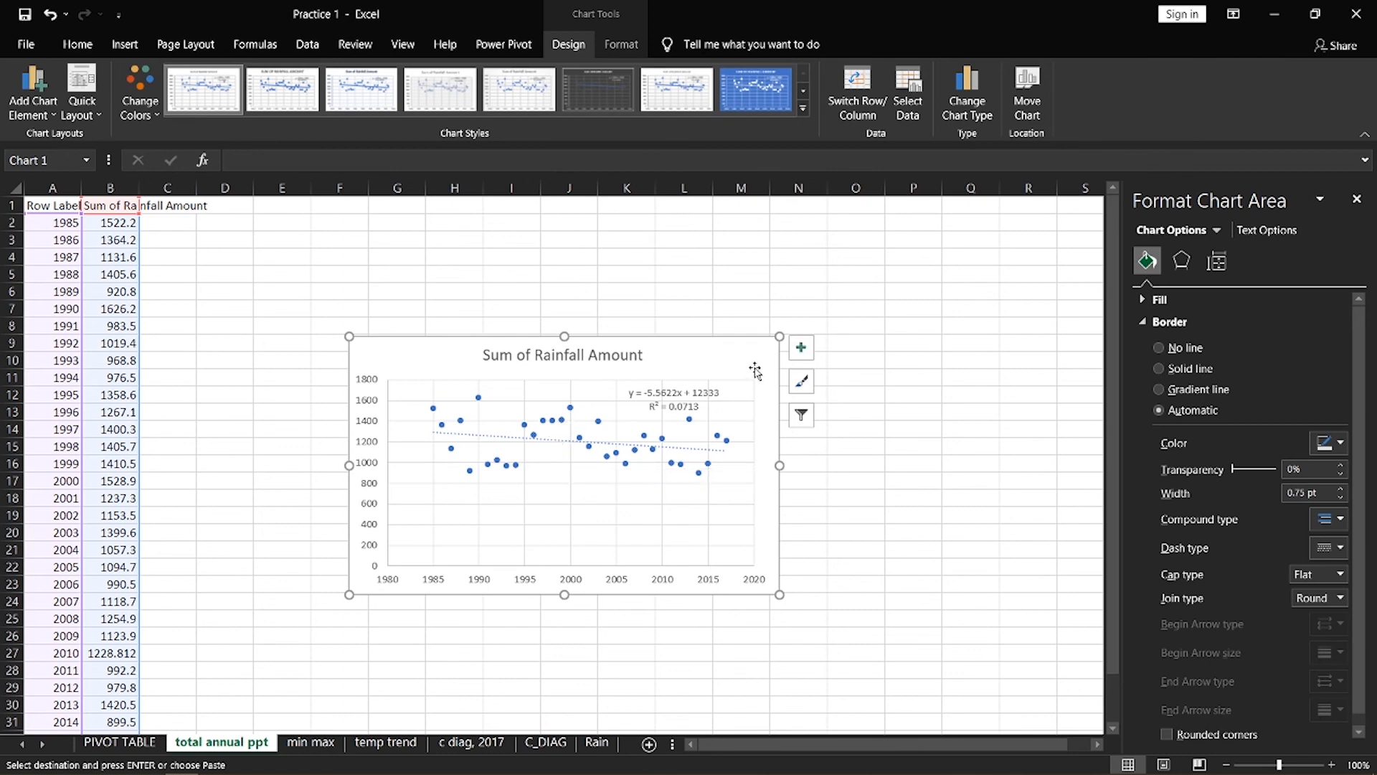
Change the total annual rainfall chart to the Line type
left_click(966, 104)
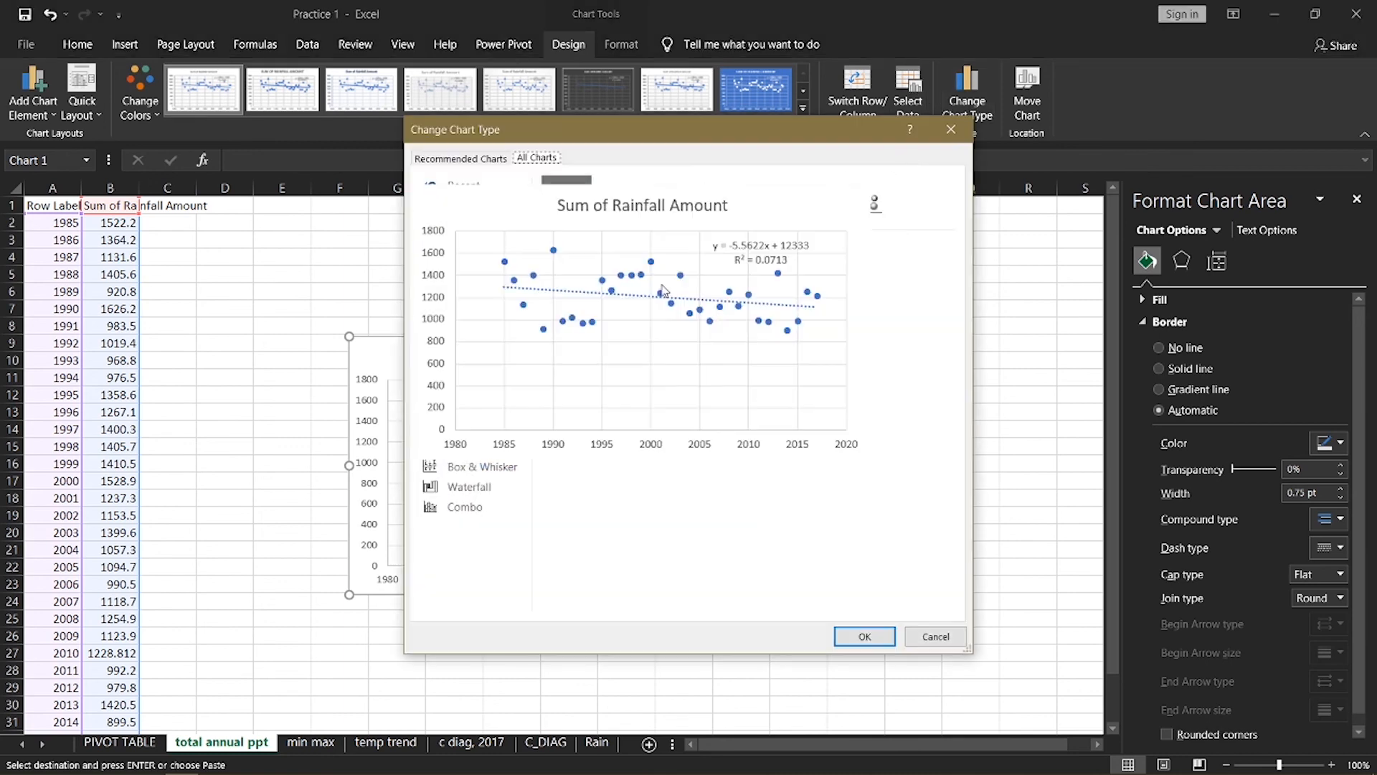
left_click(536, 157)
left_click(491, 273)
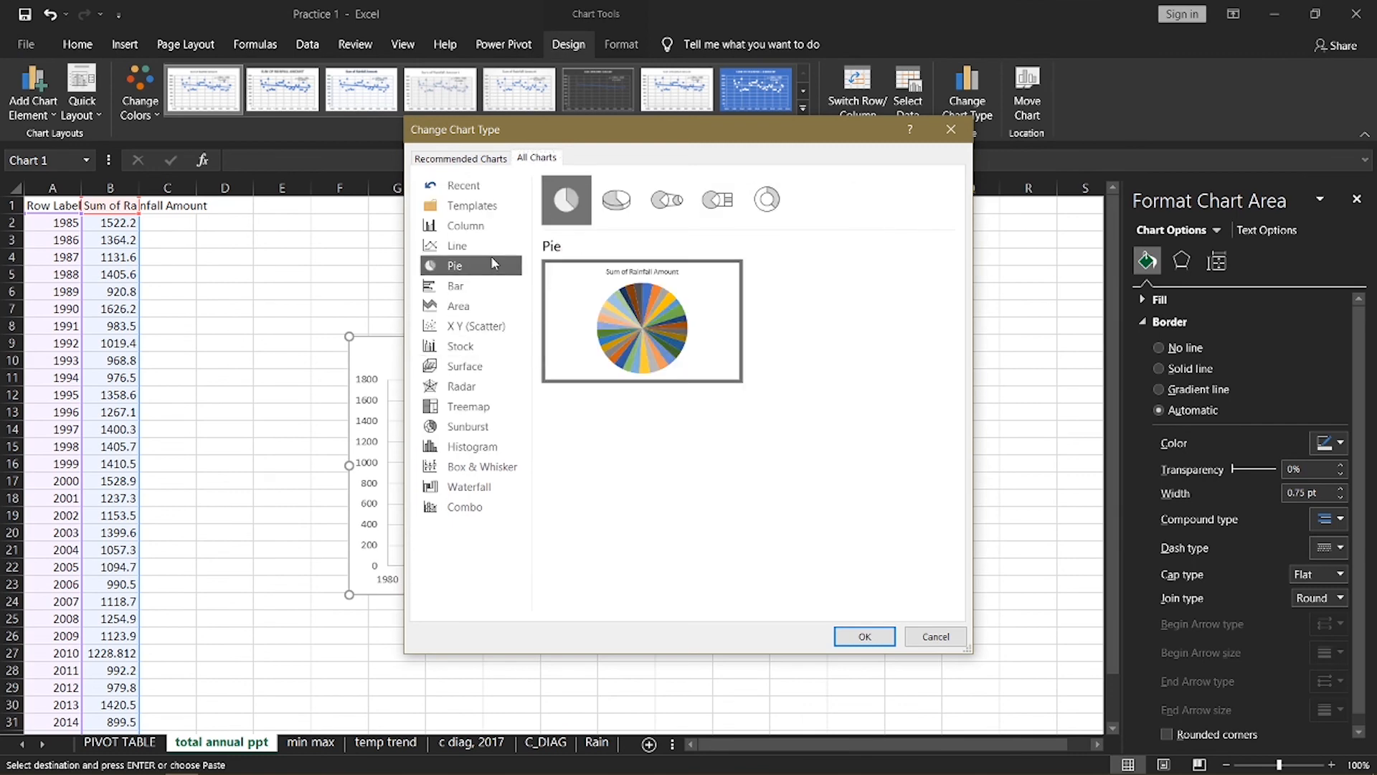
left_click(492, 247)
mouse_move(672, 308)
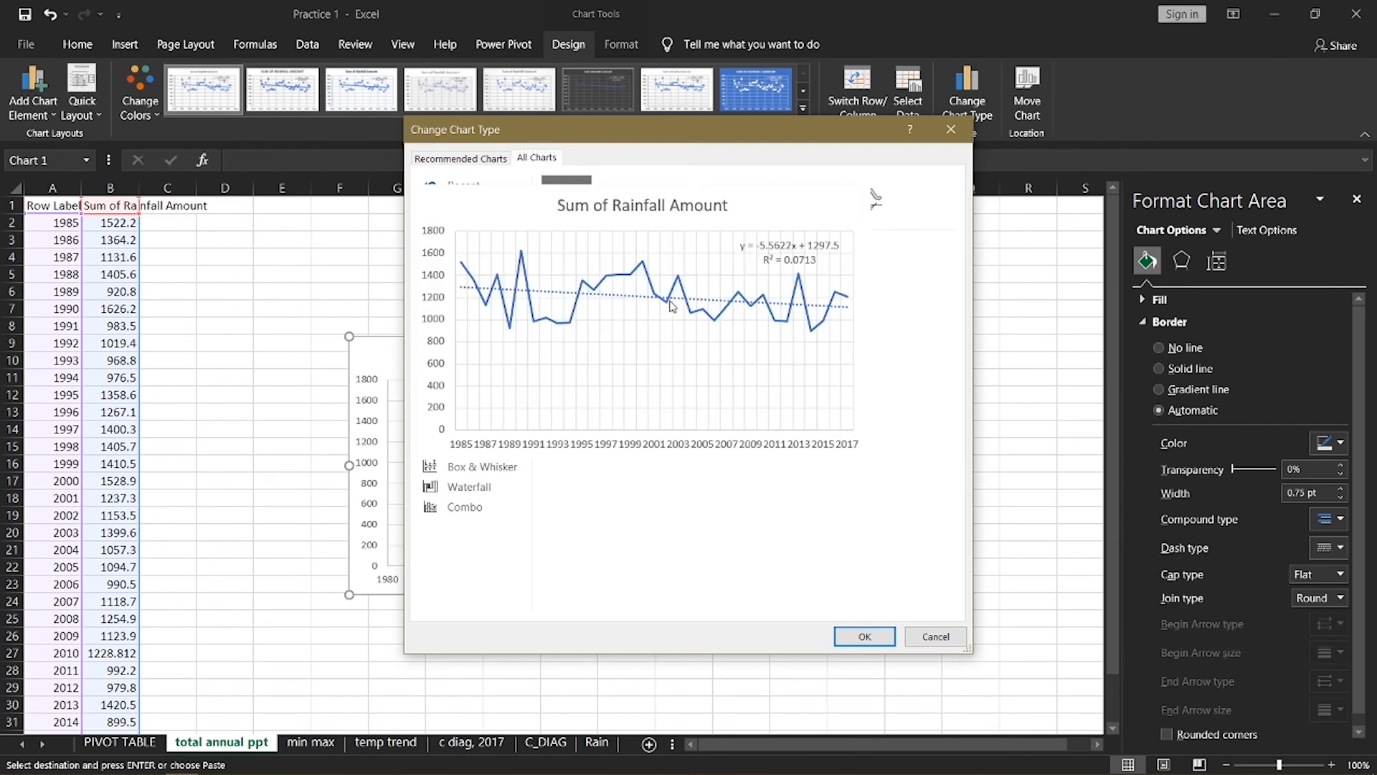
left_click(862, 636)
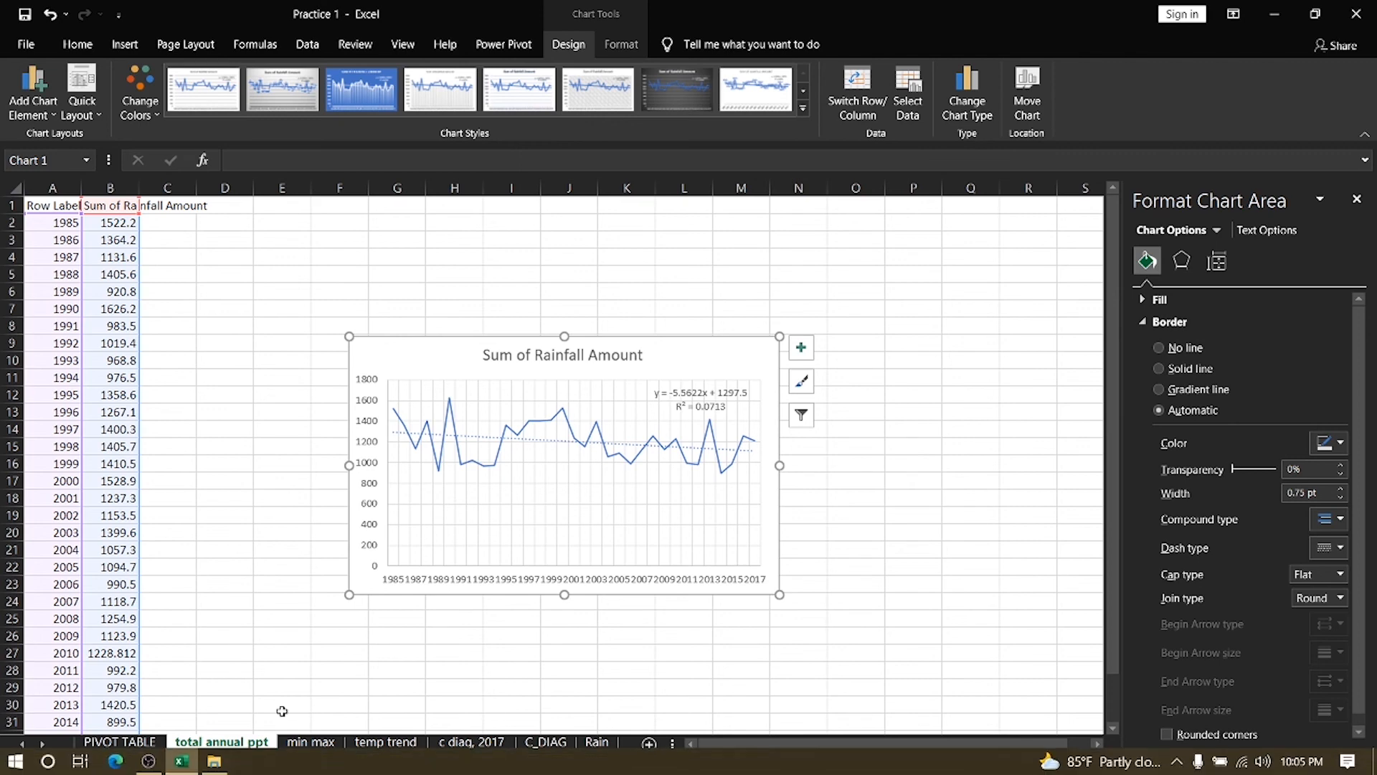
Add Month as a filter to the rainfall pivot table and restrict it to Jun, JUL, AUG and SEP
left_click(120, 742)
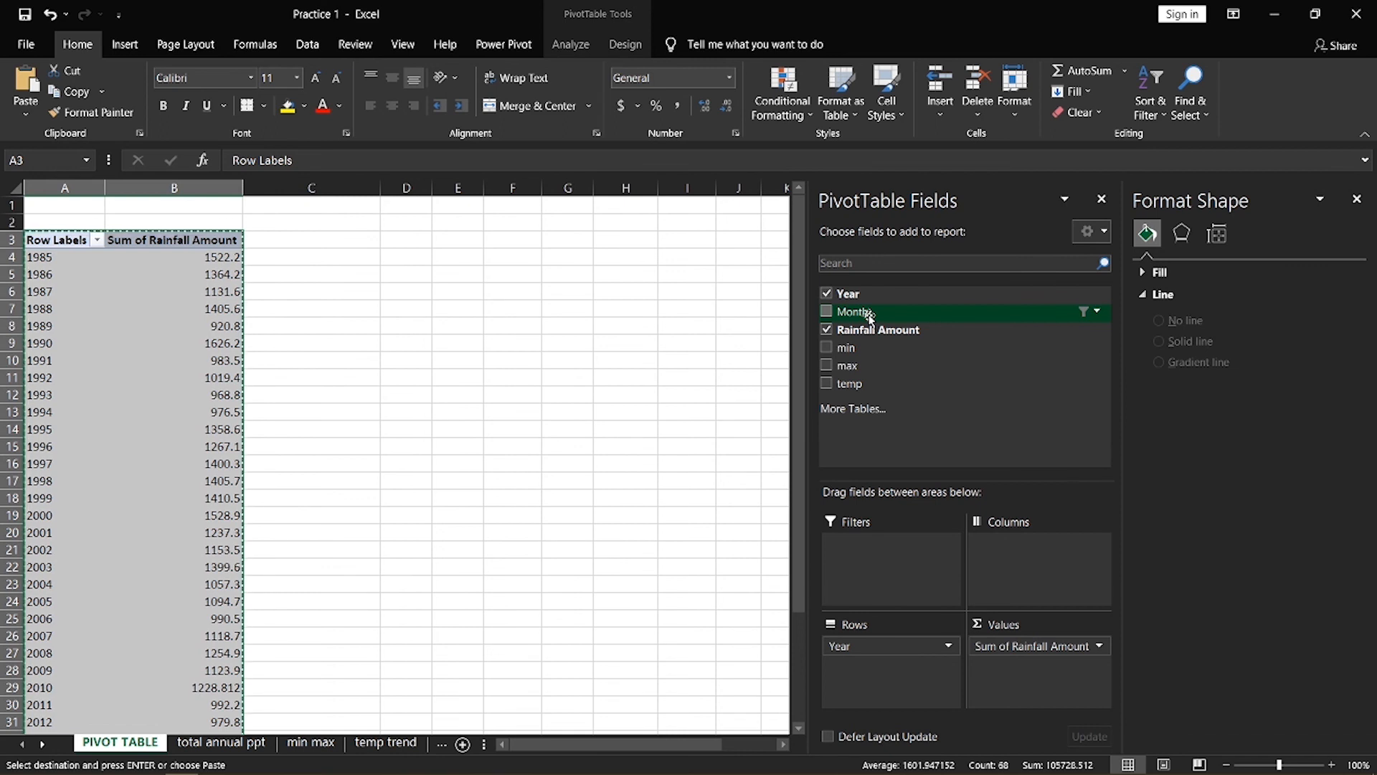
left_click_drag(869, 316, 873, 547)
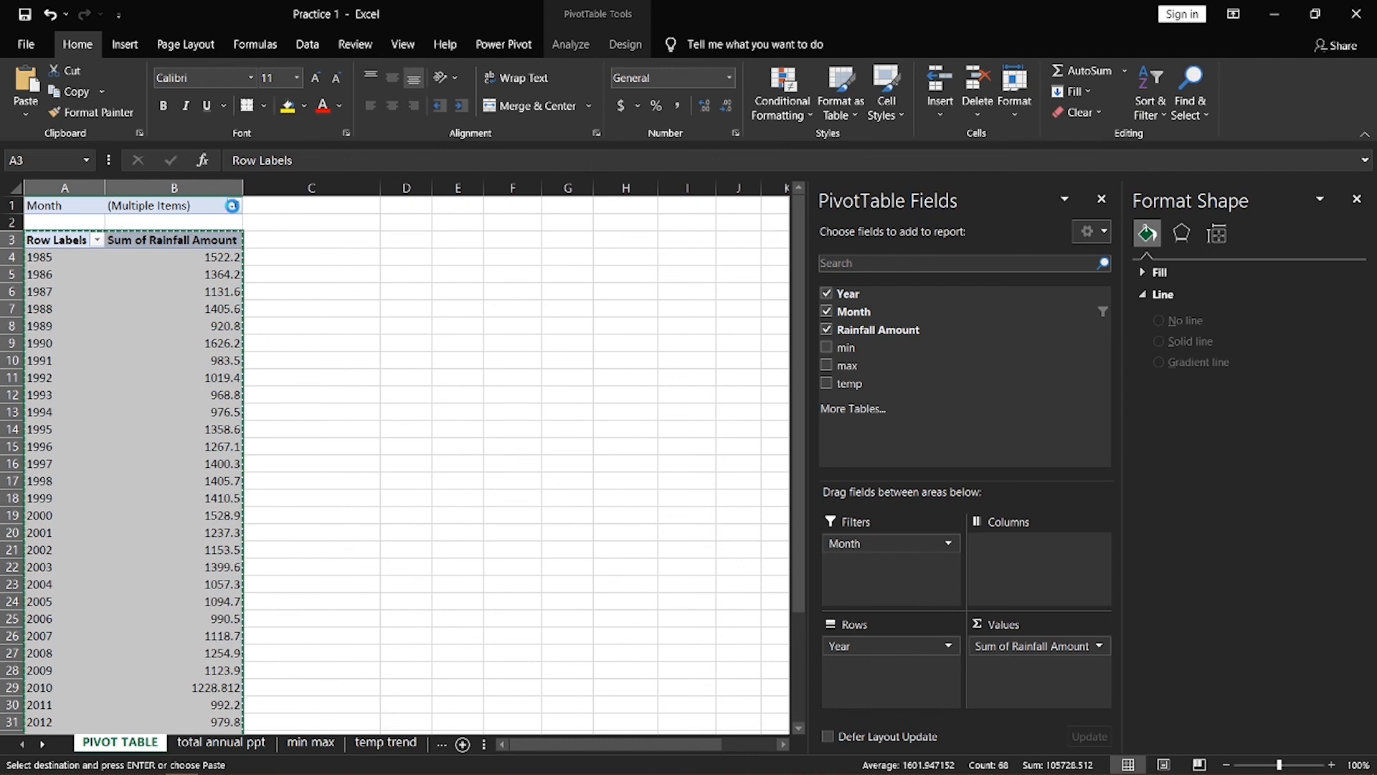
left_click(232, 206)
left_click(53, 246)
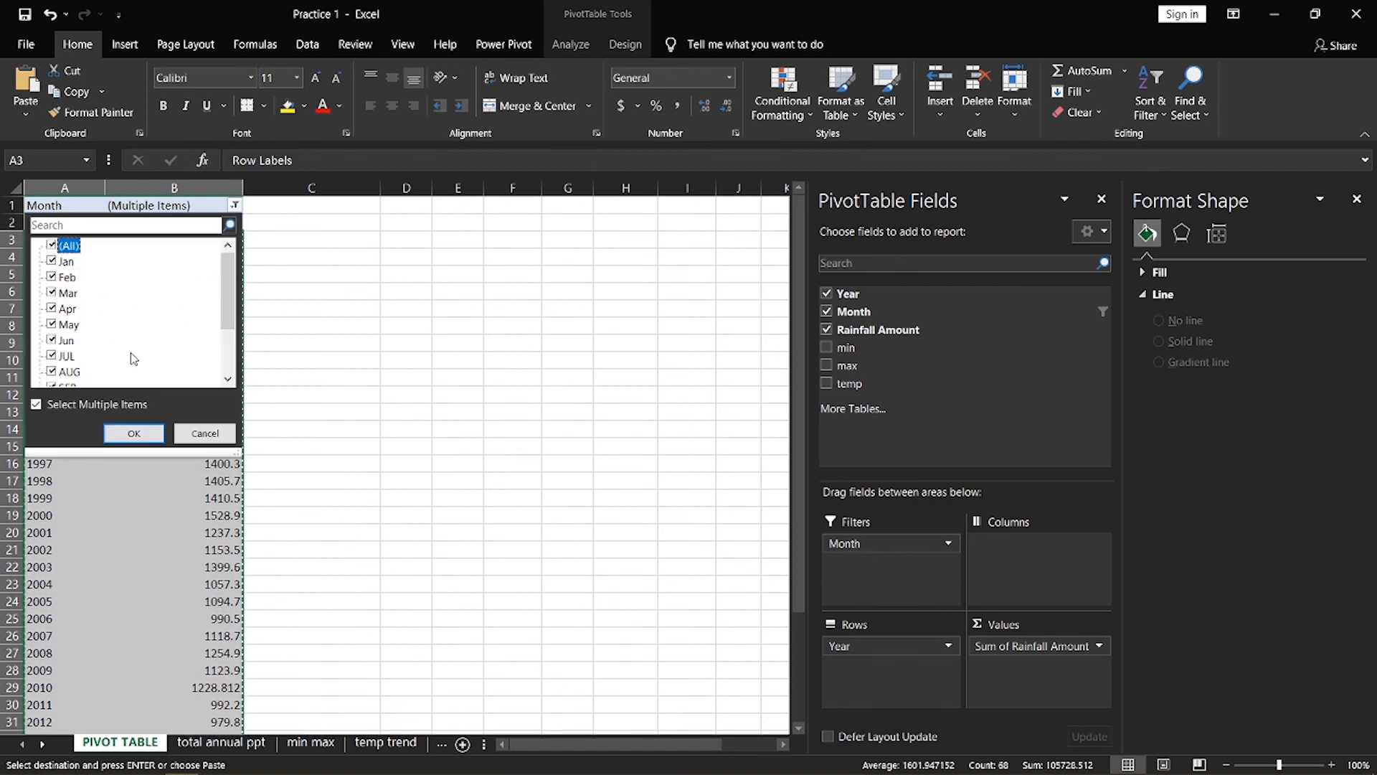
left_click(52, 247)
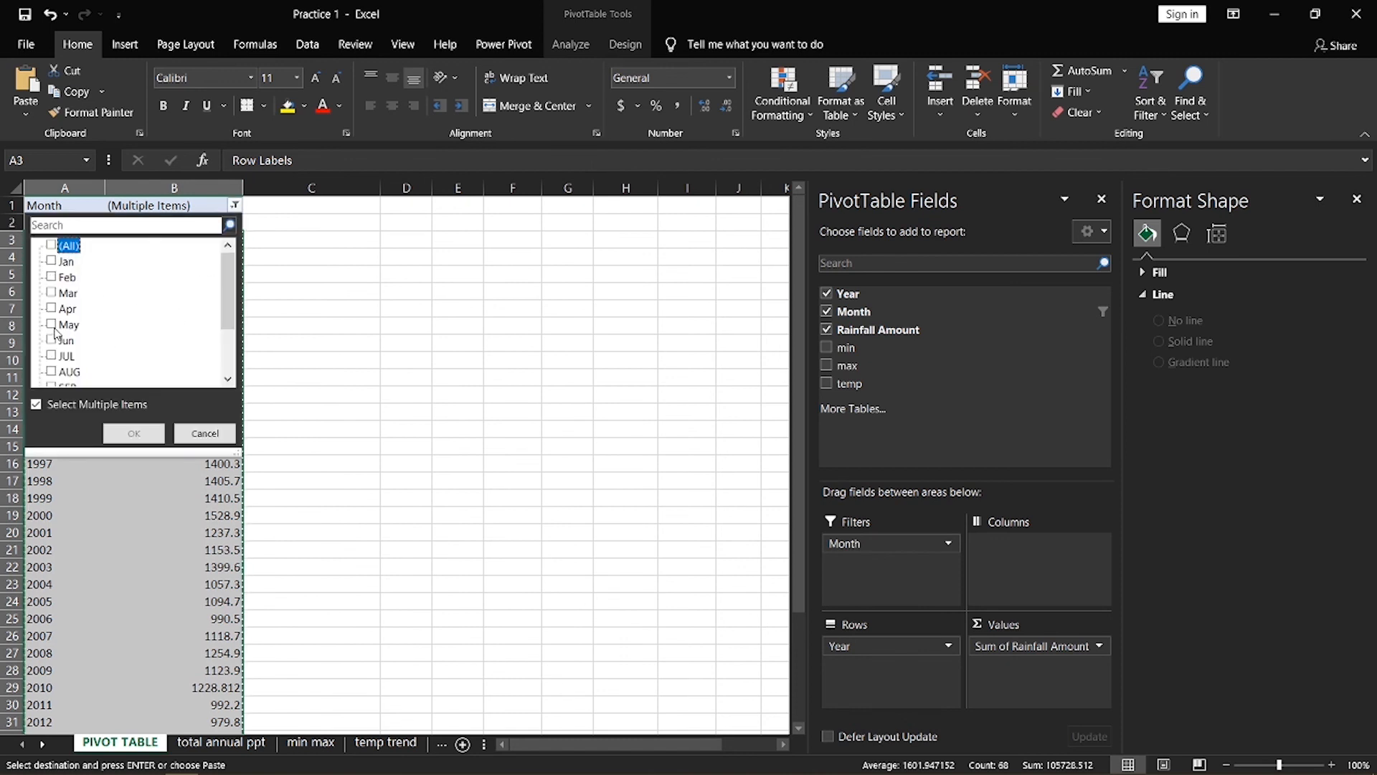
scroll(69, 352, "down", 2)
left_click(51, 261)
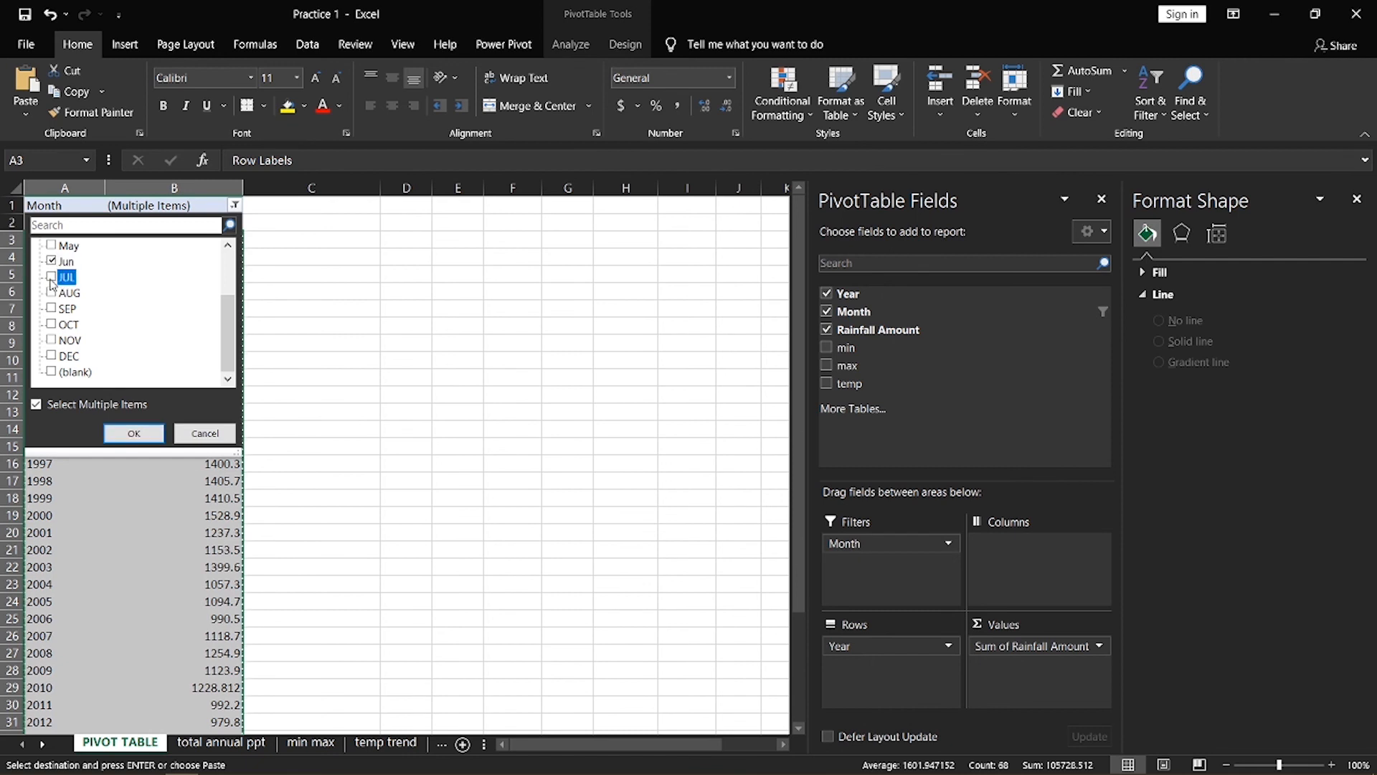
left_click(50, 277)
left_click(51, 292)
left_click(51, 309)
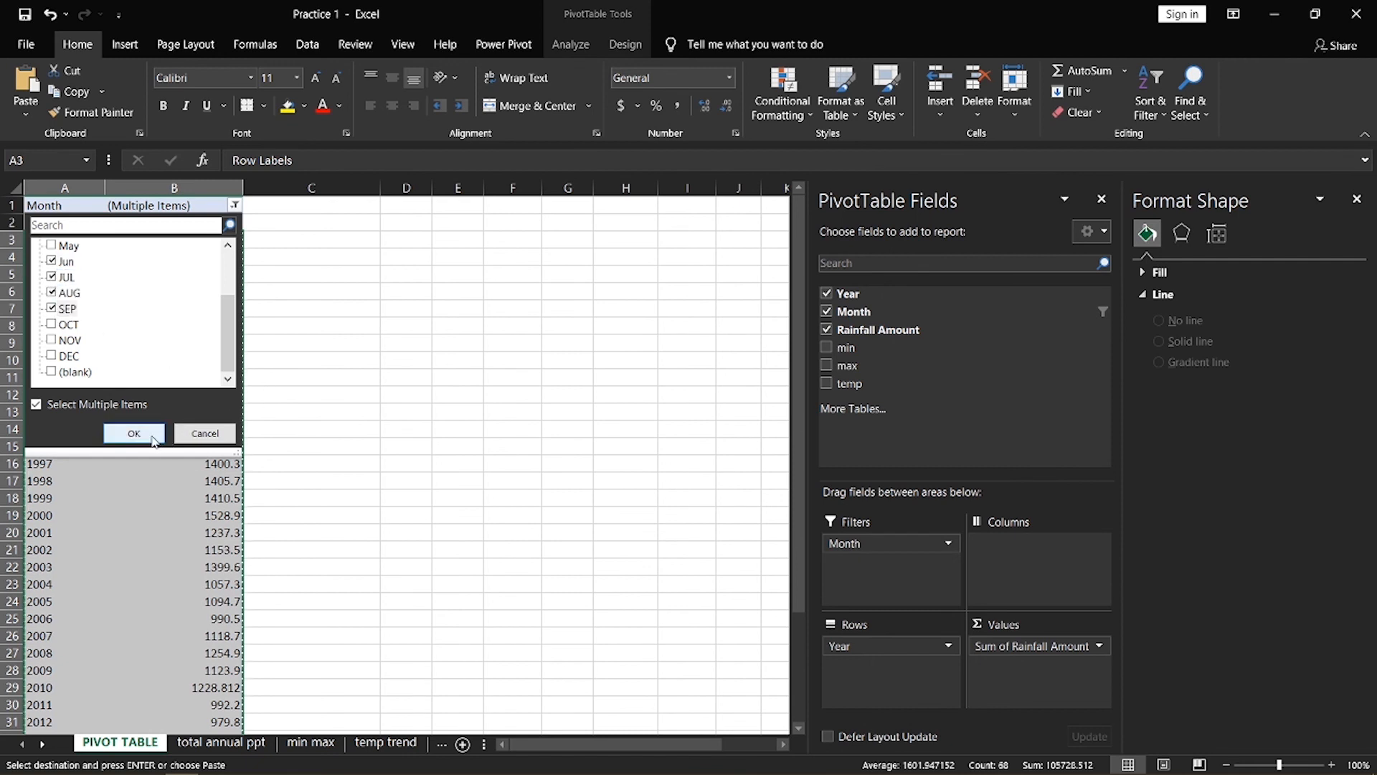
left_click(134, 433)
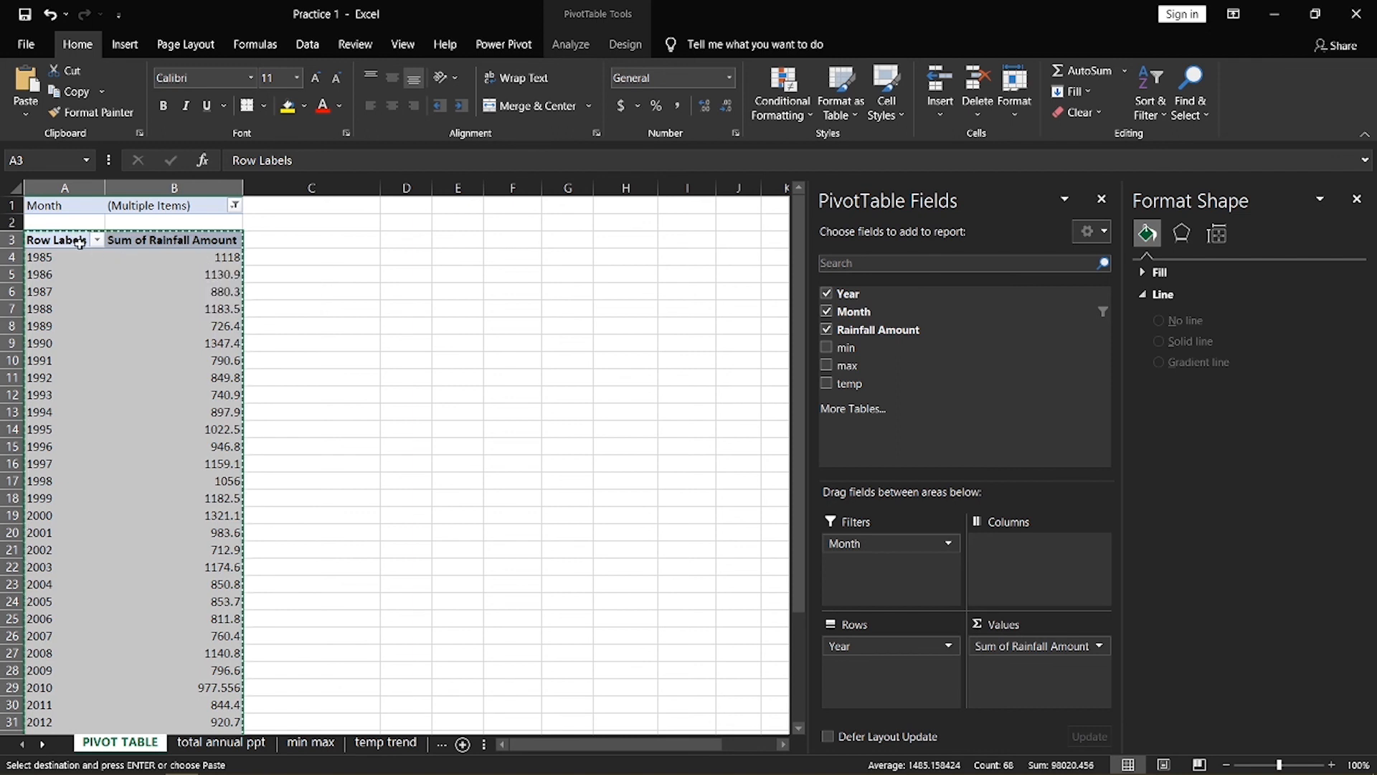
Add a worksheet named "summer annual ppt" and paste the copied pivot table data as values starting at A1
left_click(463, 744)
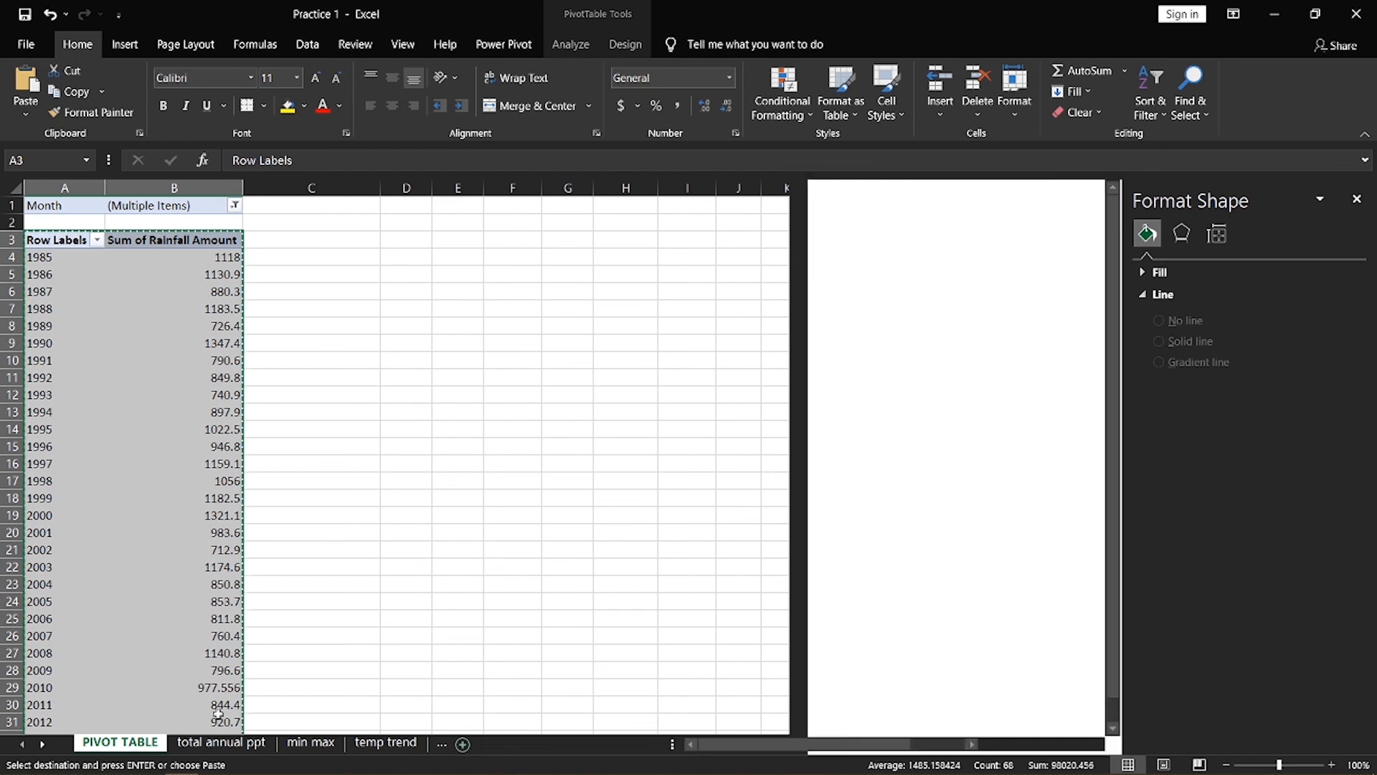
right_click(197, 750)
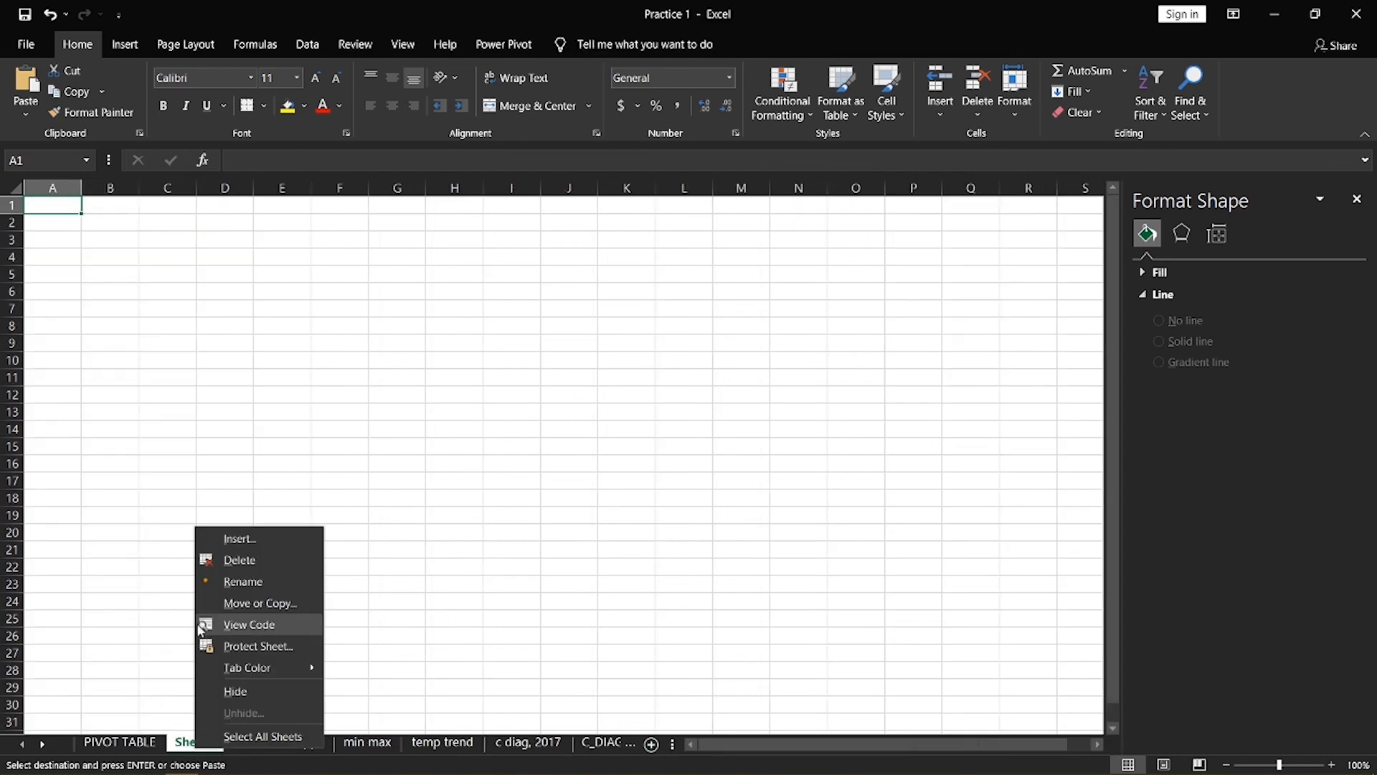
left_click(229, 584)
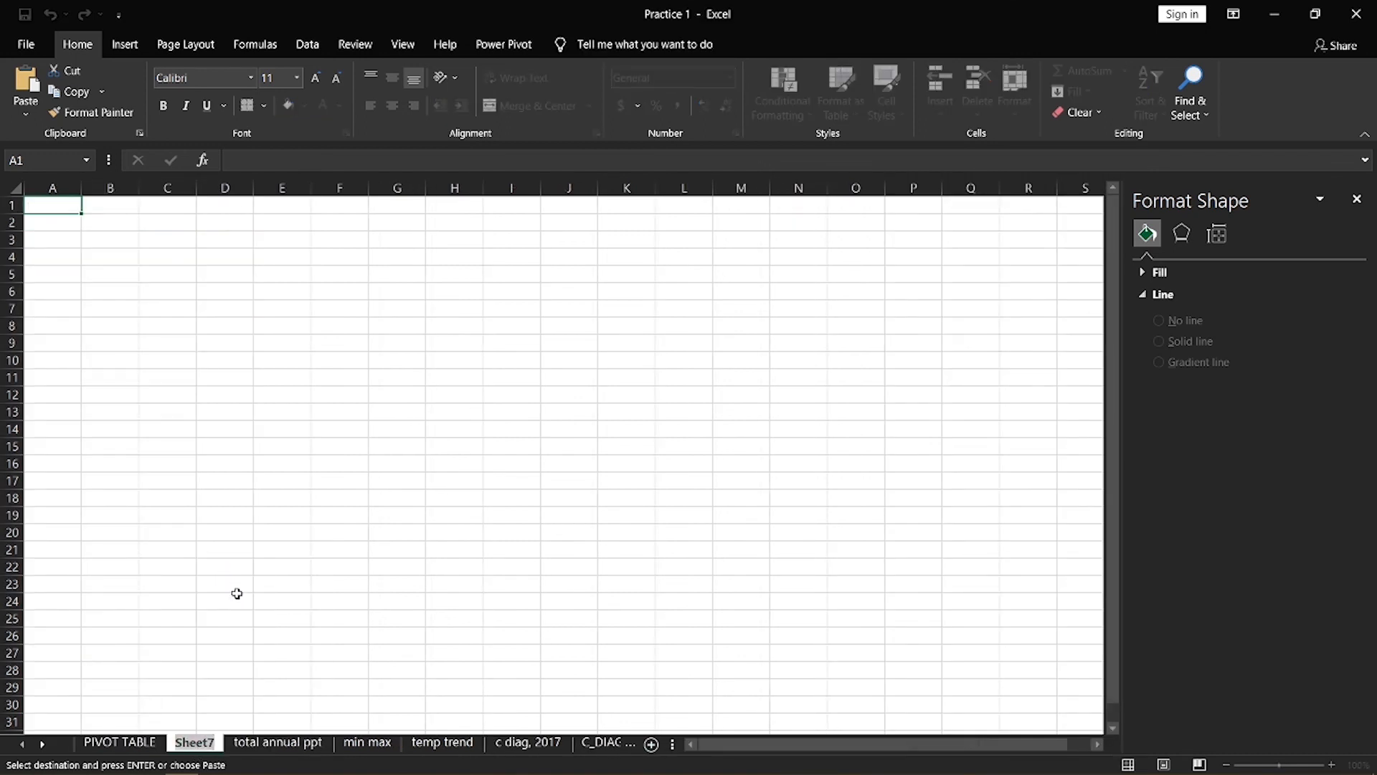
type("summer")
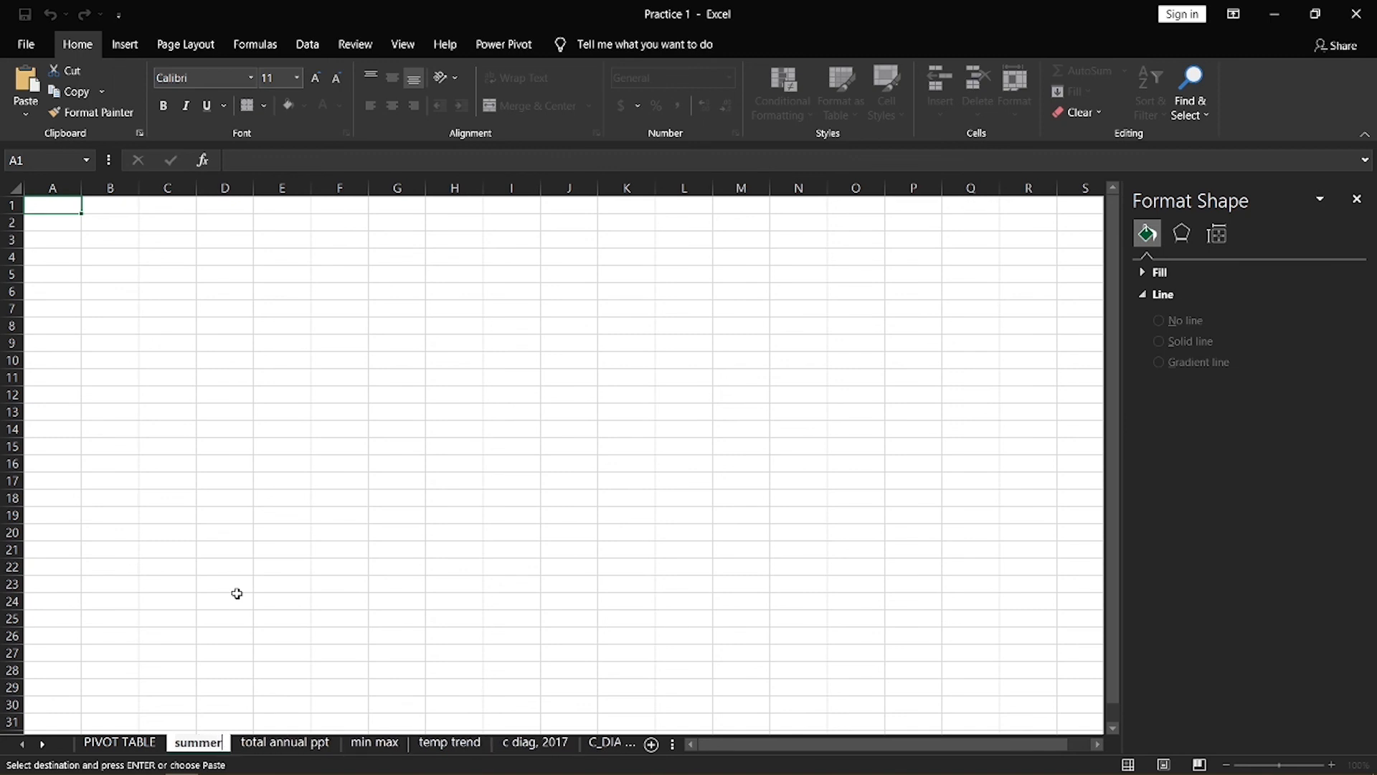
type(" annual ppt")
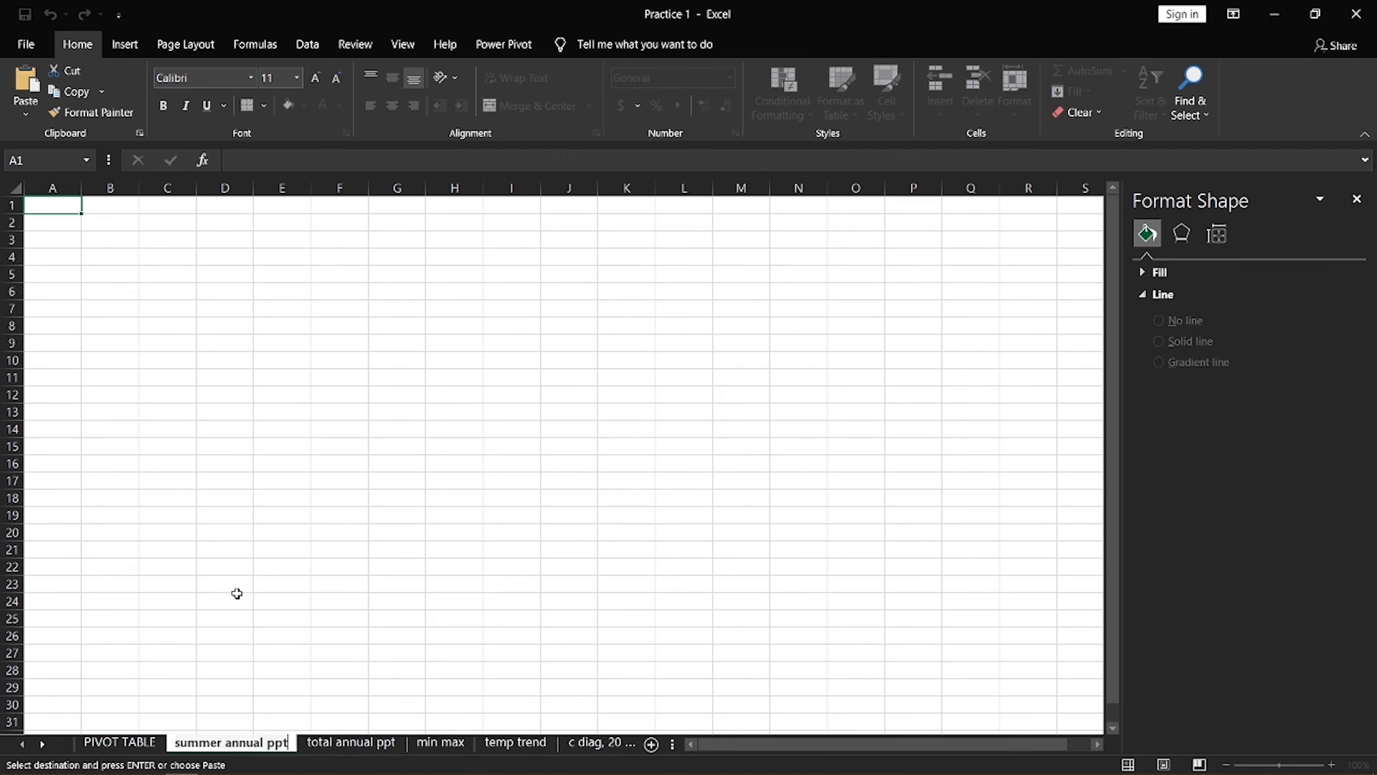
key("Return")
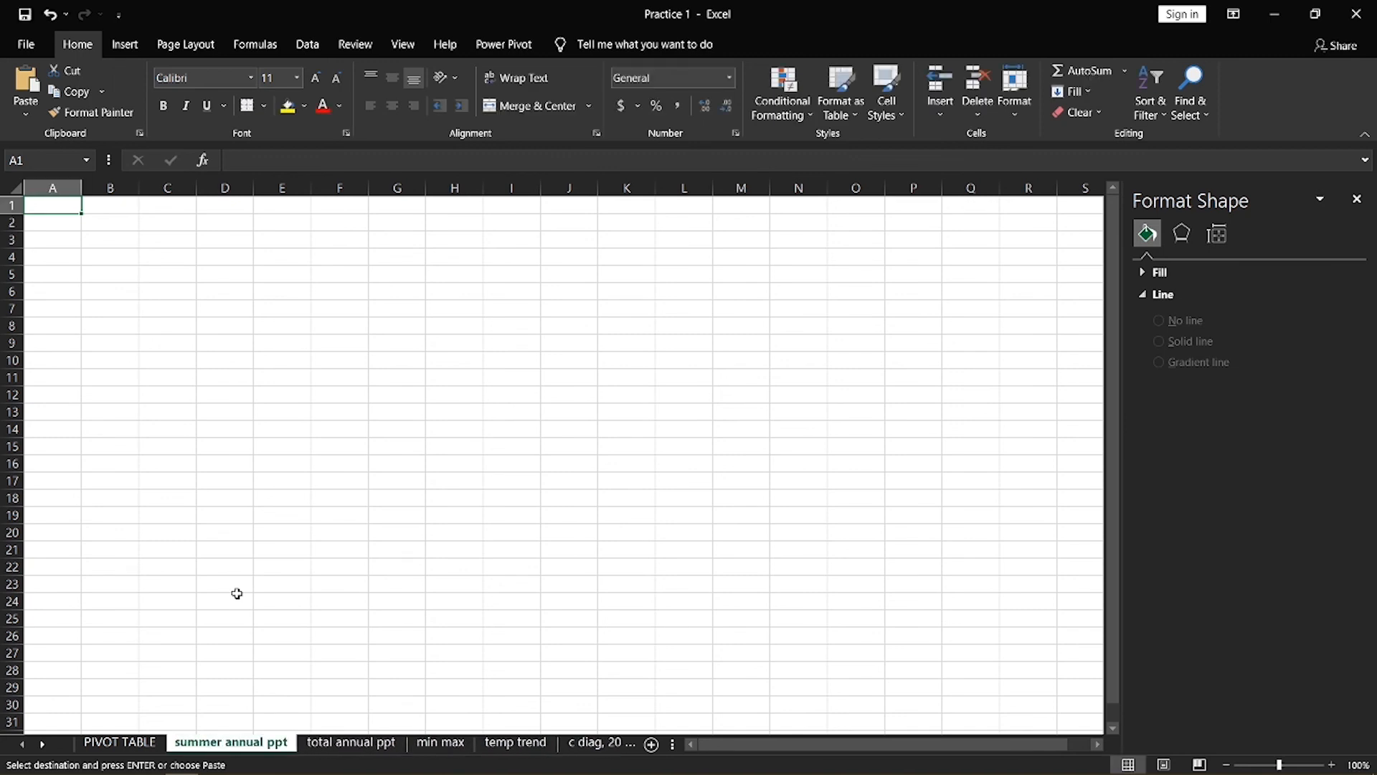
right_click(53, 208)
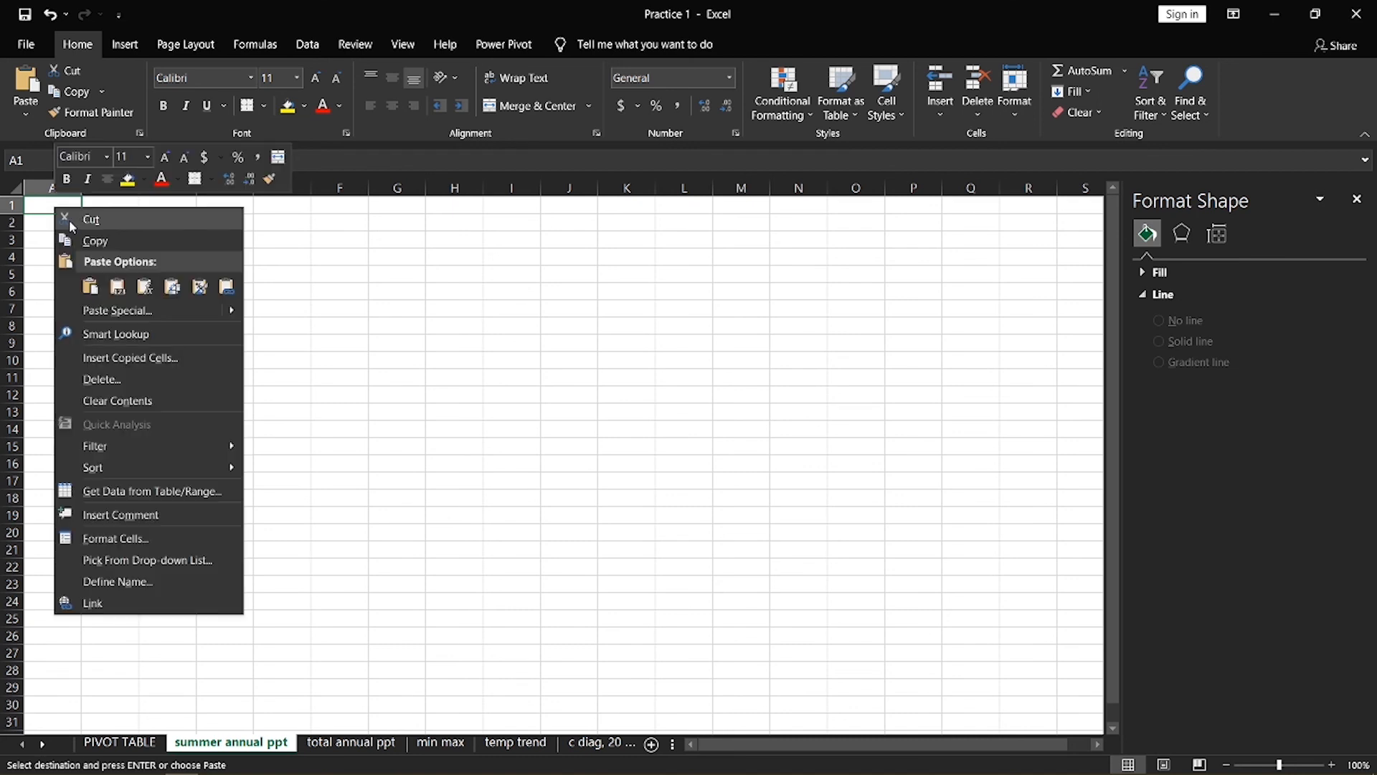
left_click(115, 287)
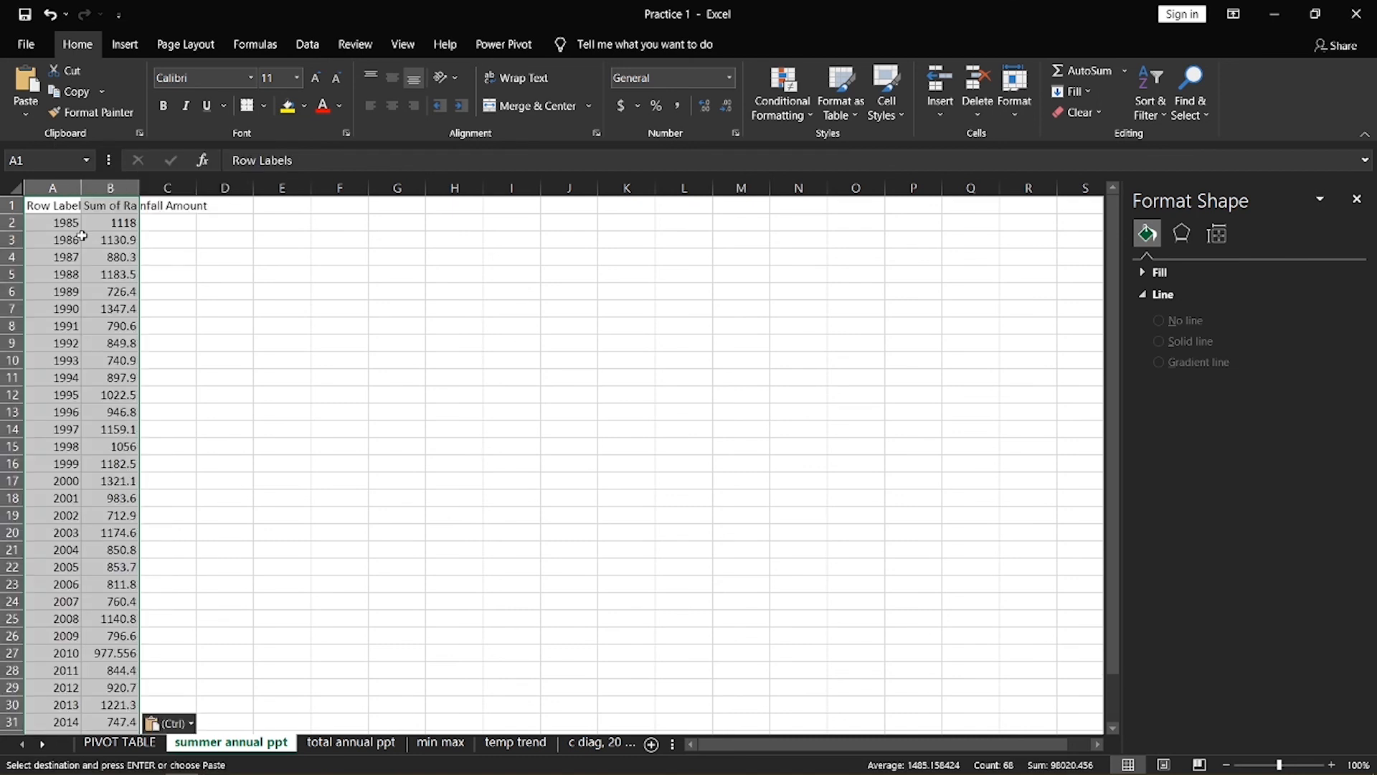
Insert a marker-only scatter chart of the yearly summer rainfall data and add a linear trendline
left_click(124, 45)
left_click(581, 112)
left_click(592, 209)
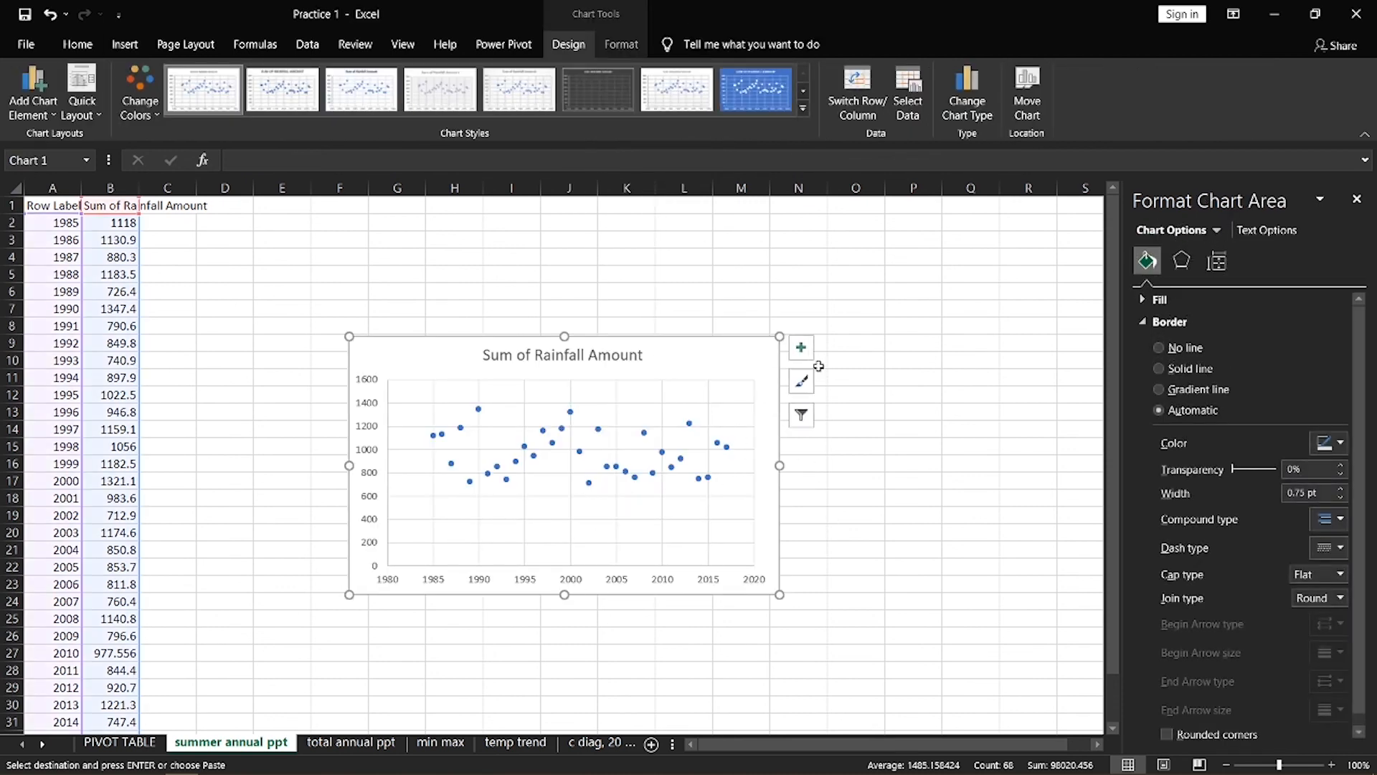
left_click(801, 347)
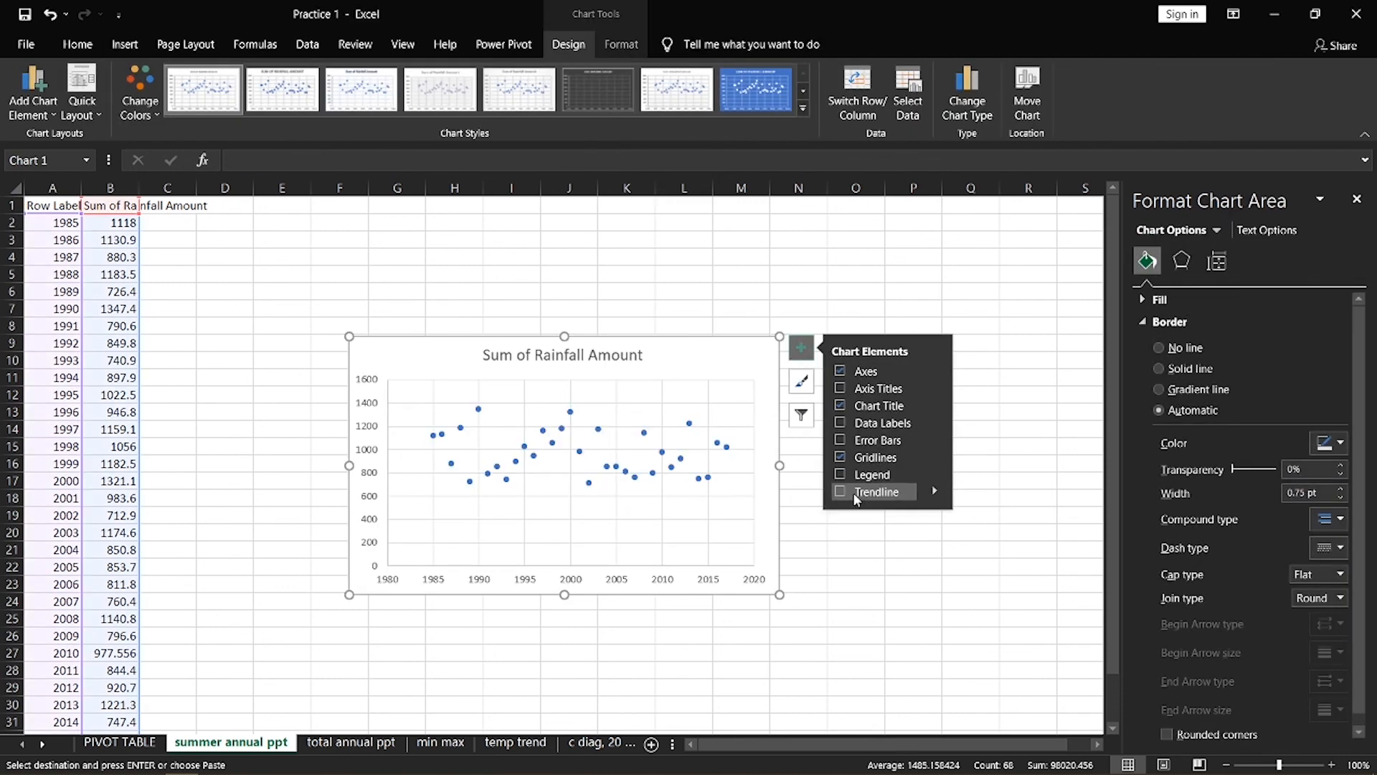
left_click(841, 494)
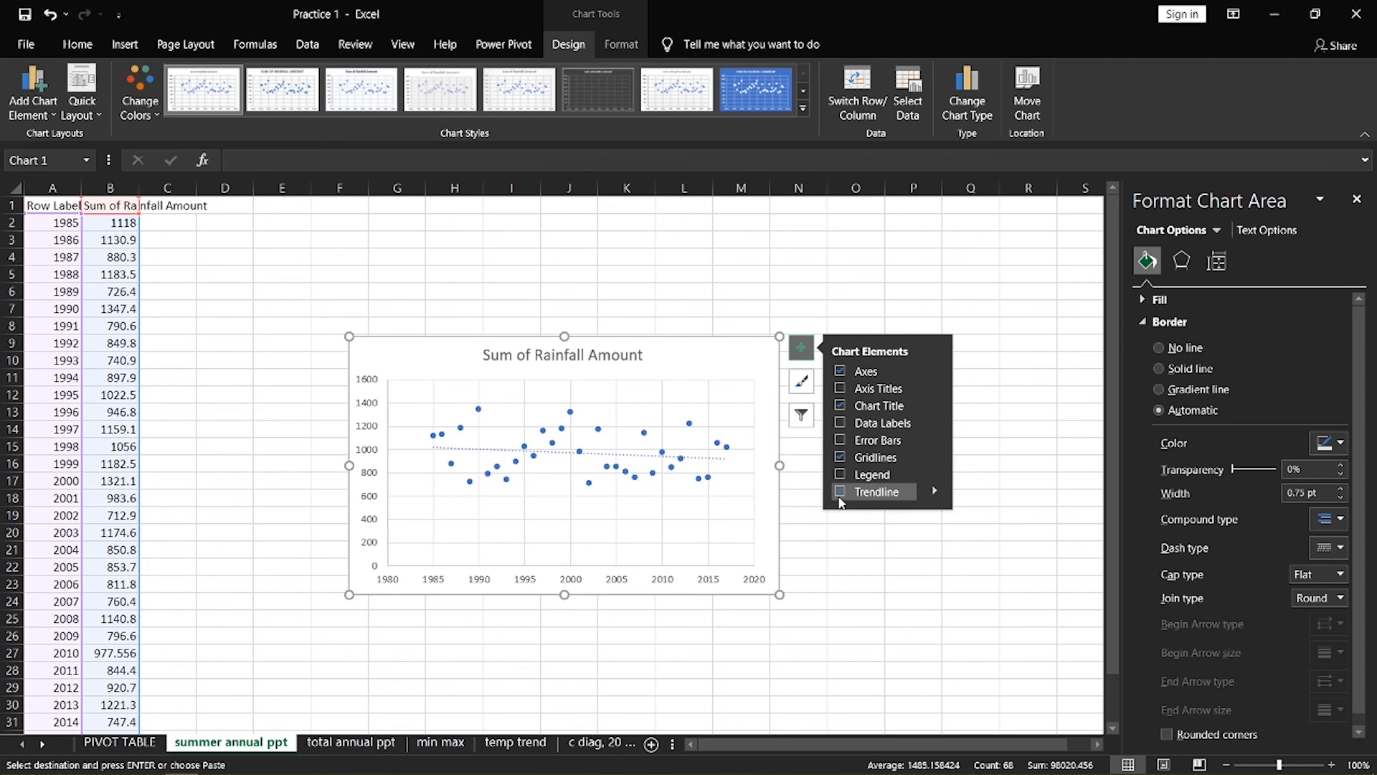
Display the summer rainfall trendline's equation and R-squared value on the chart and move the label above the data points
right_click(707, 458)
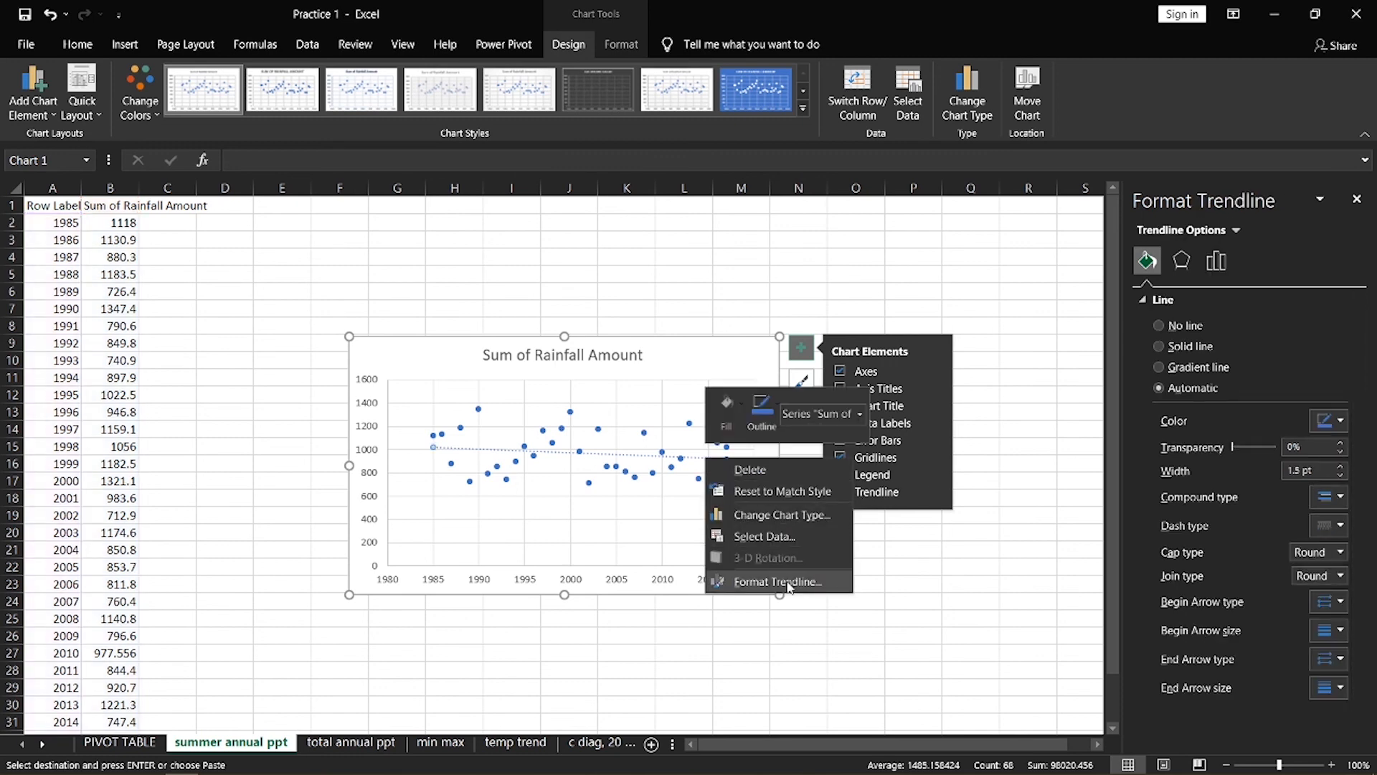
left_click(787, 583)
left_click(1177, 684)
left_click(1181, 706)
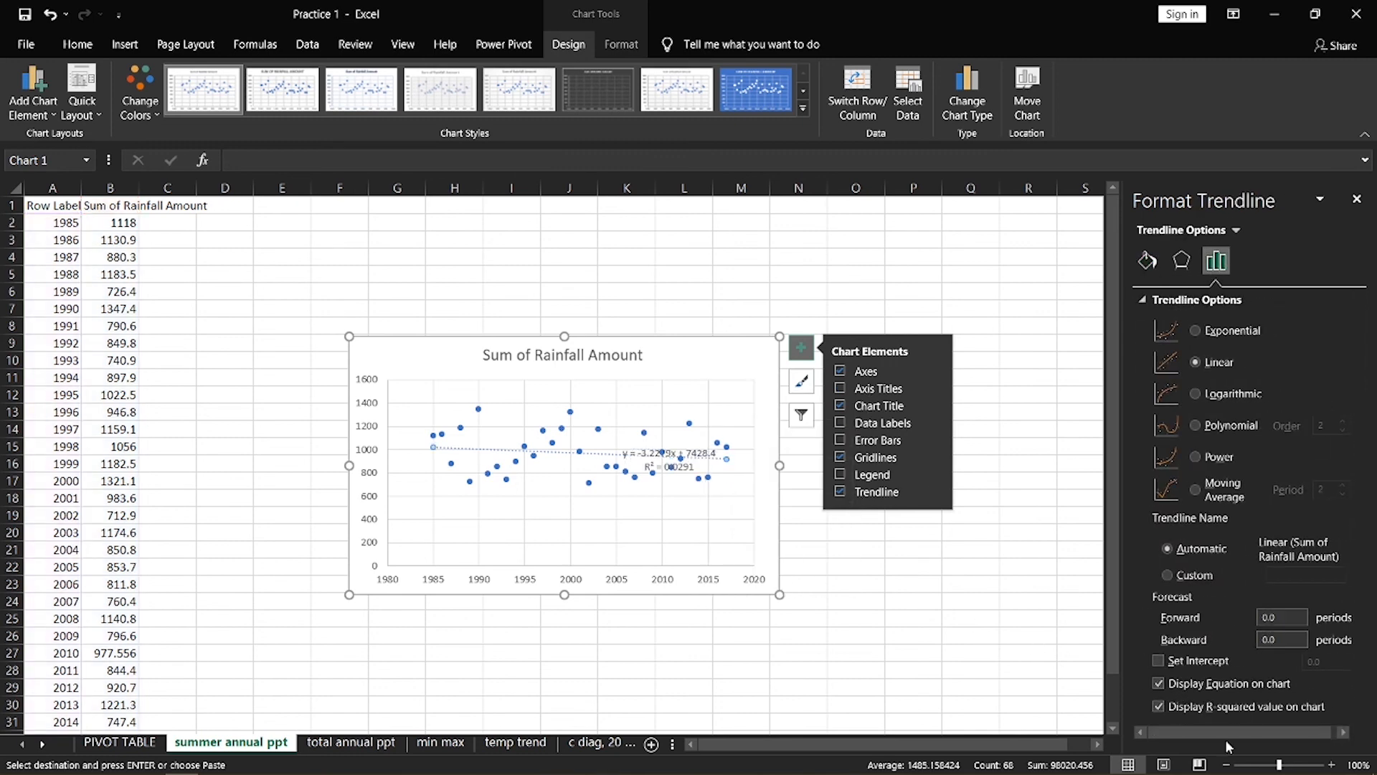
left_click(701, 453)
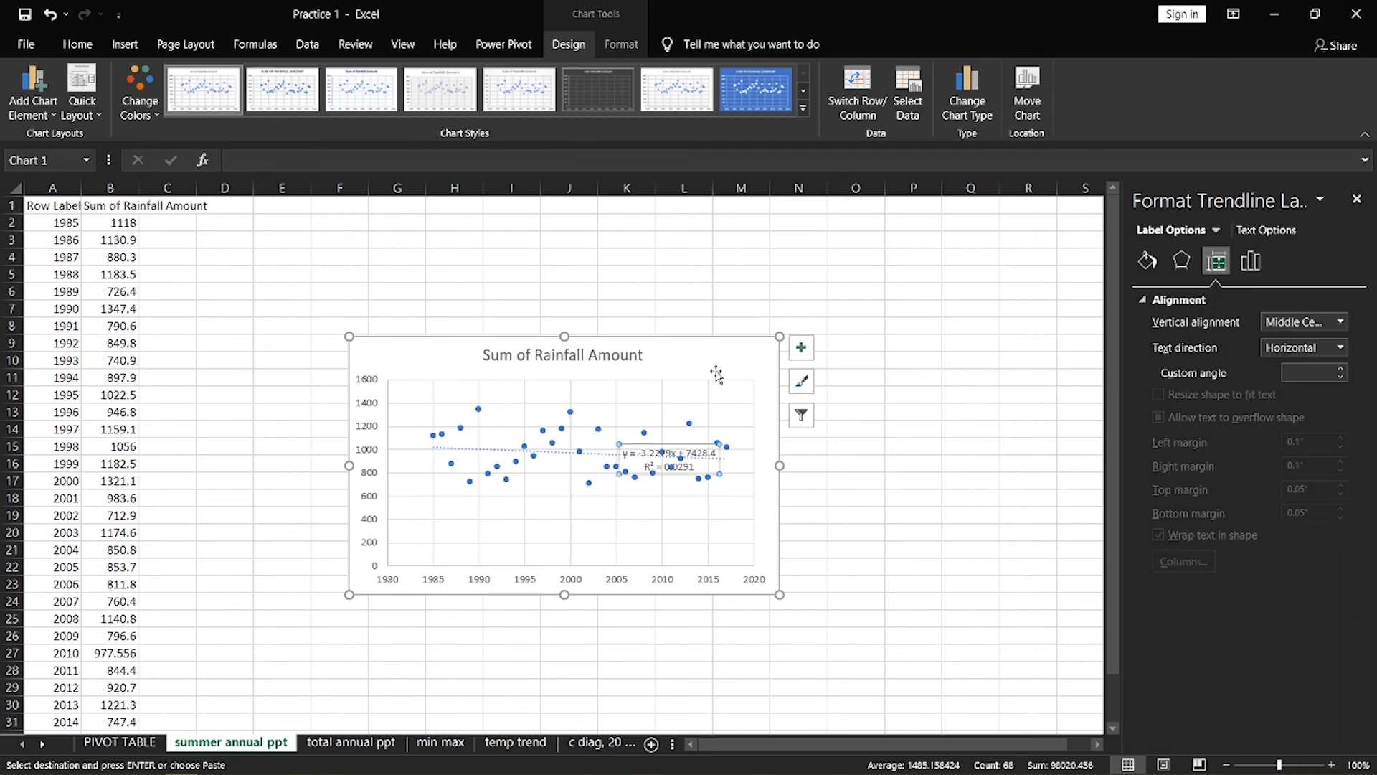
left_click_drag(716, 374, 719, 375)
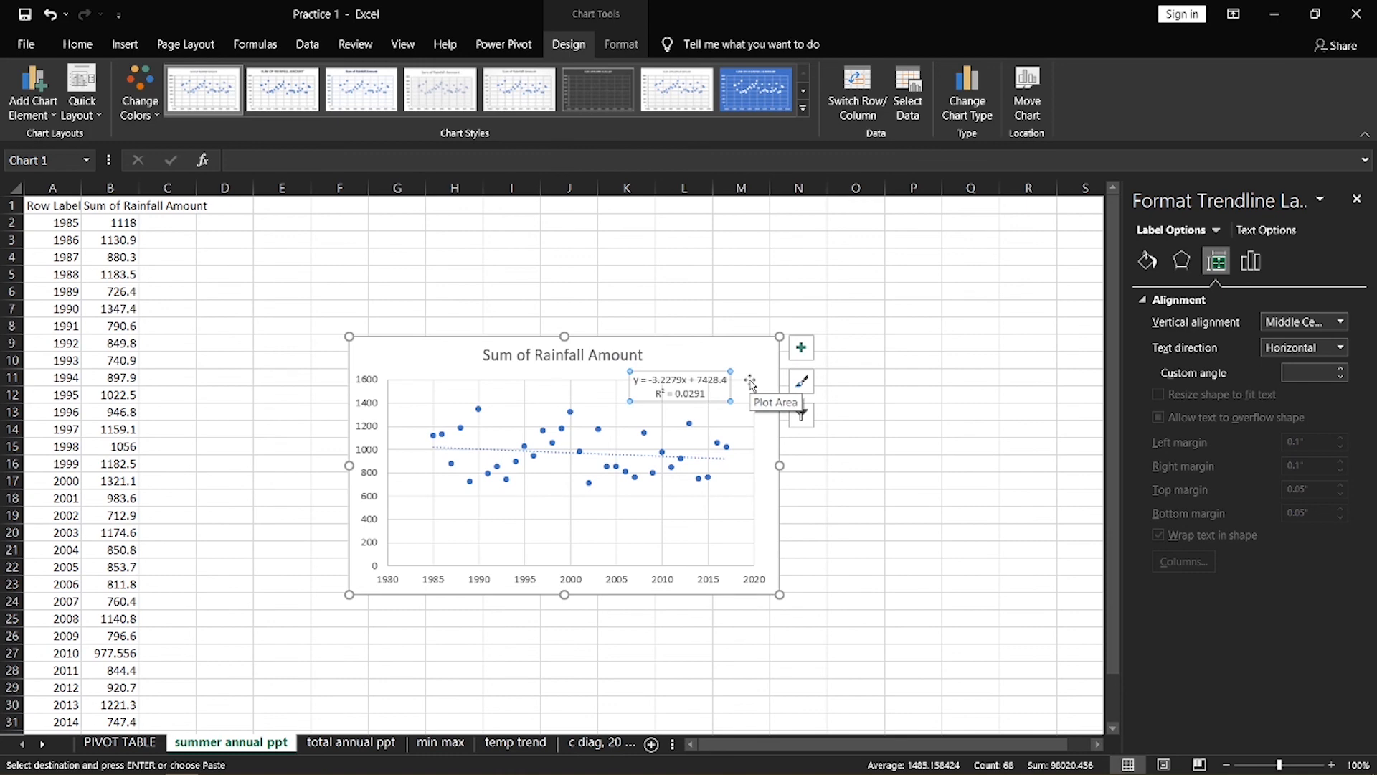
Change the summer rainfall chart to the Line type
left_click(967, 108)
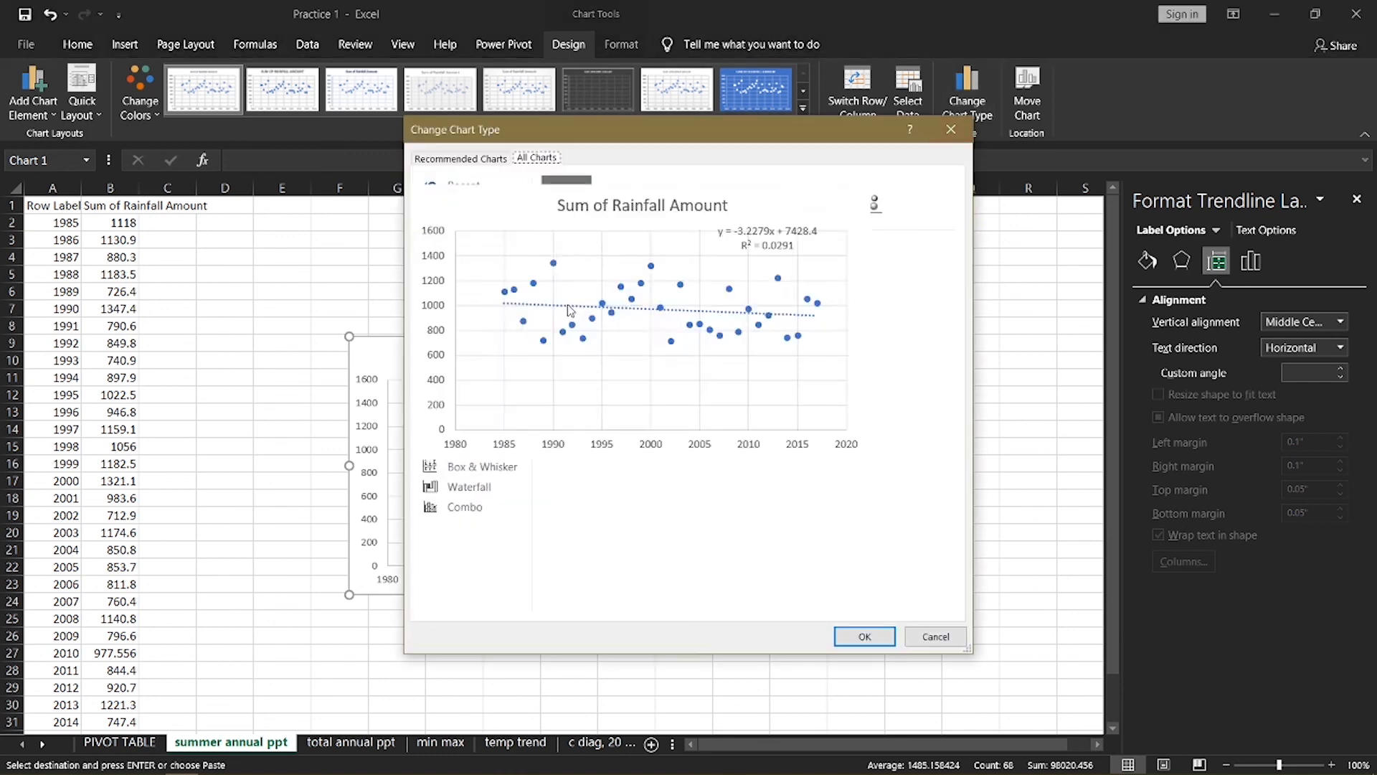
left_click(495, 246)
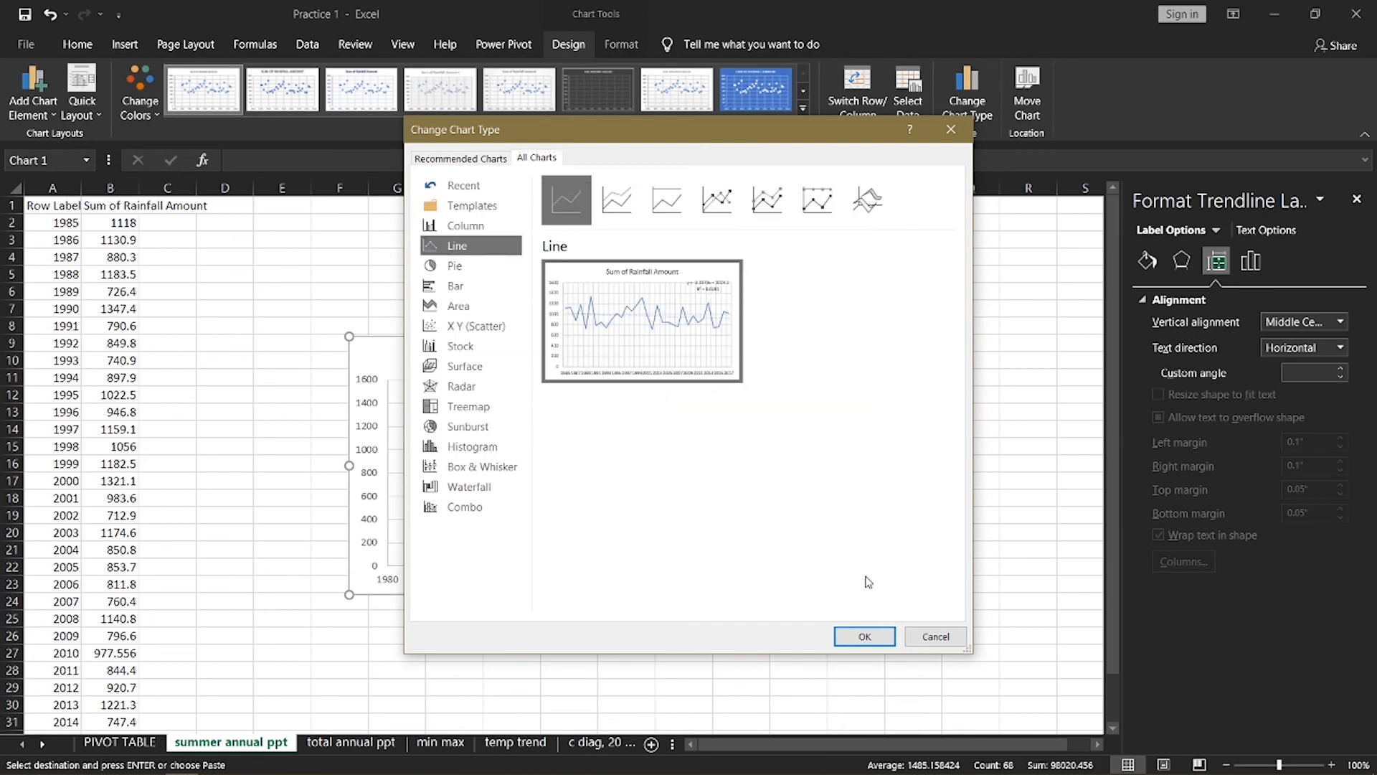
left_click(887, 641)
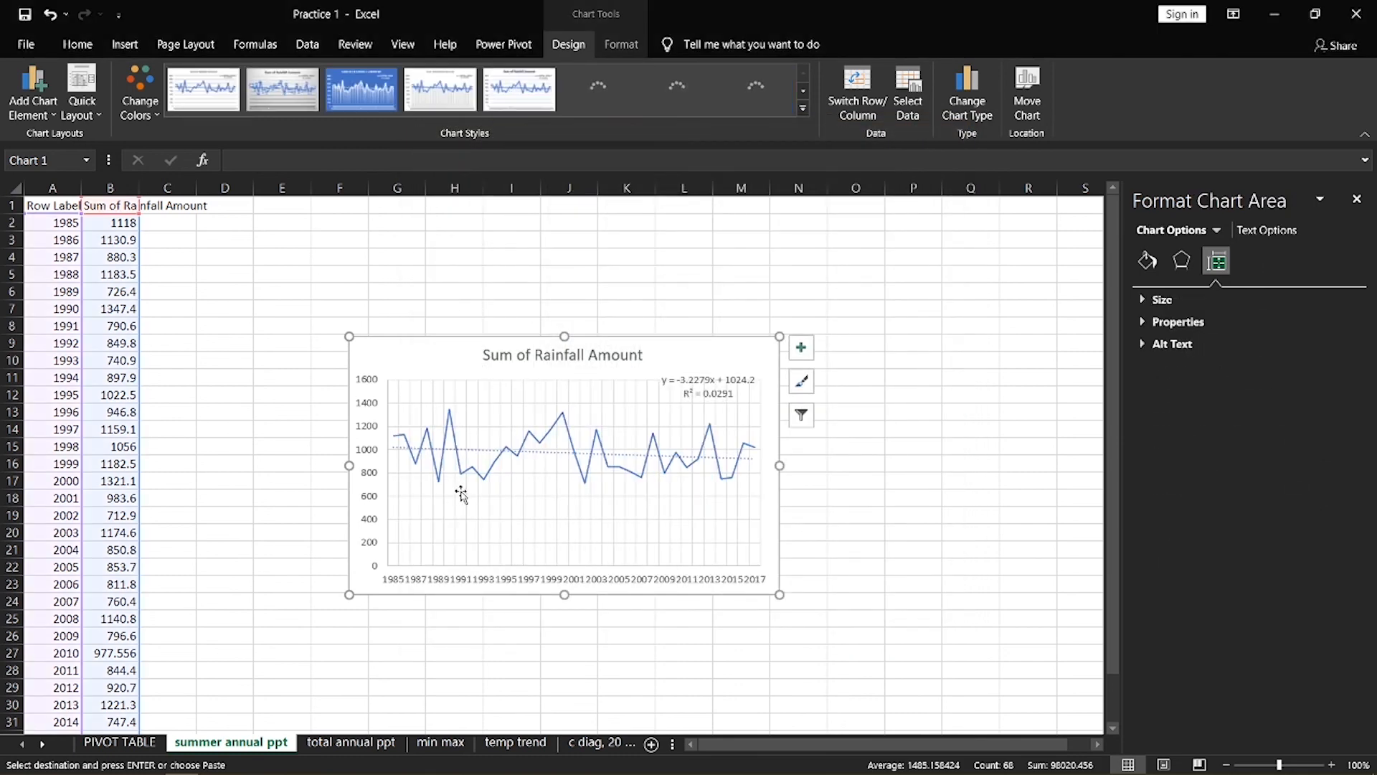
Compare the trendlines and equations of the rainfall charts on the total annual ppt and summer annual ppt sheets
left_click(352, 748)
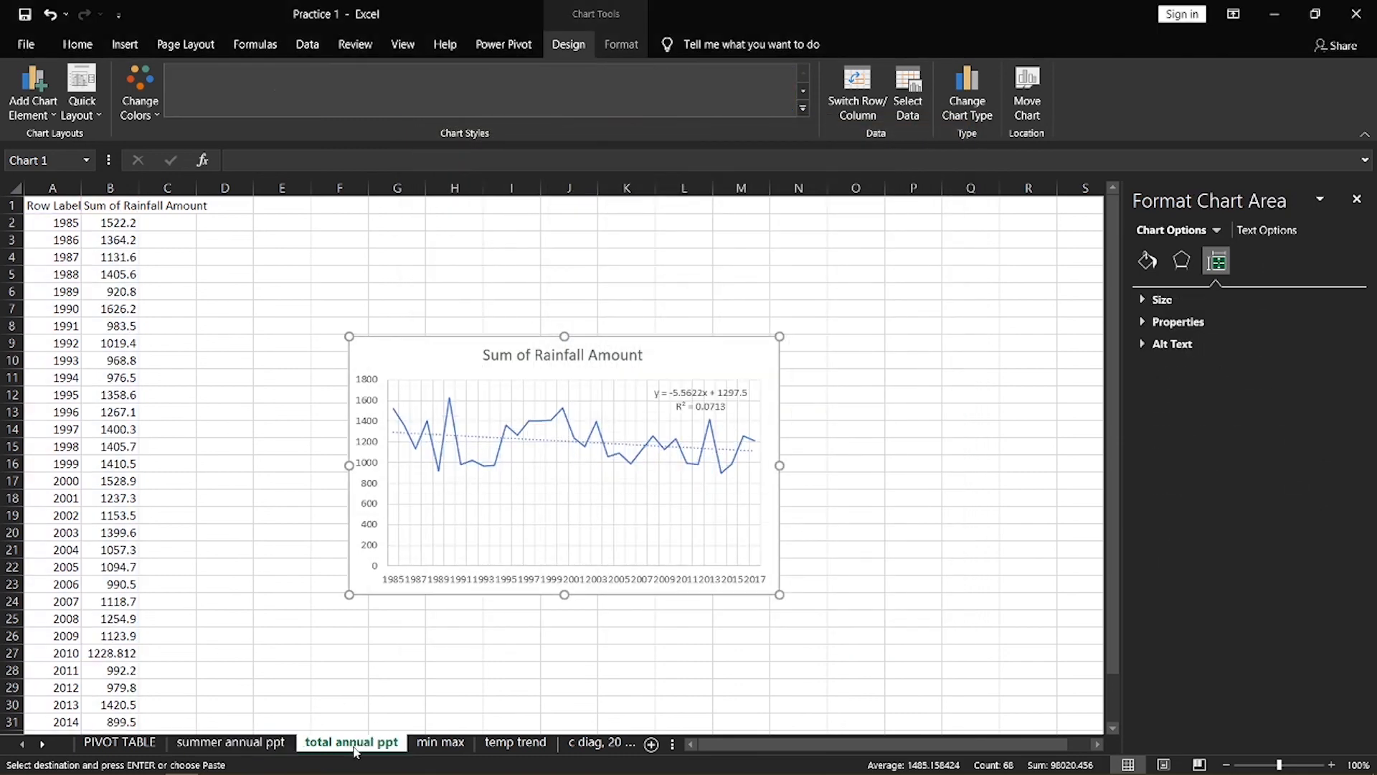
left_click(260, 746)
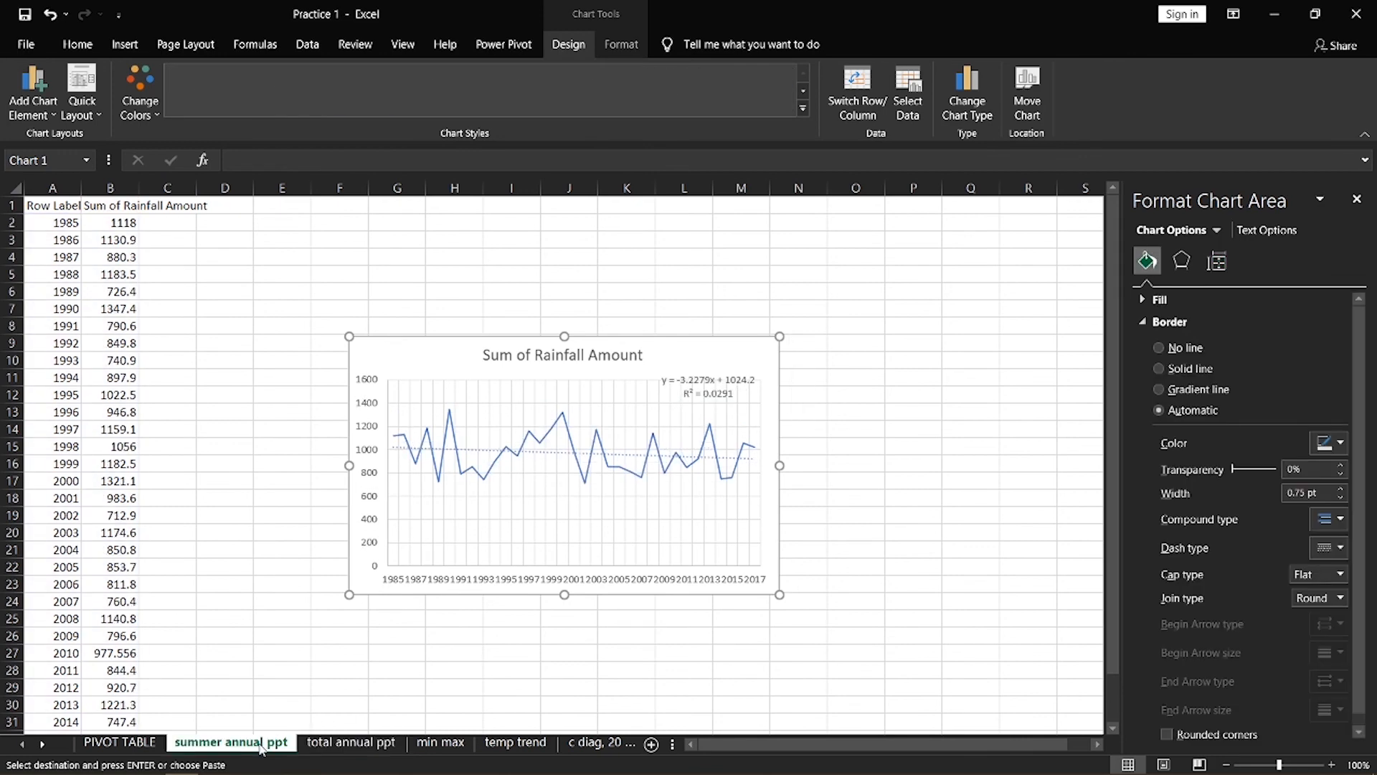
left_click(359, 745)
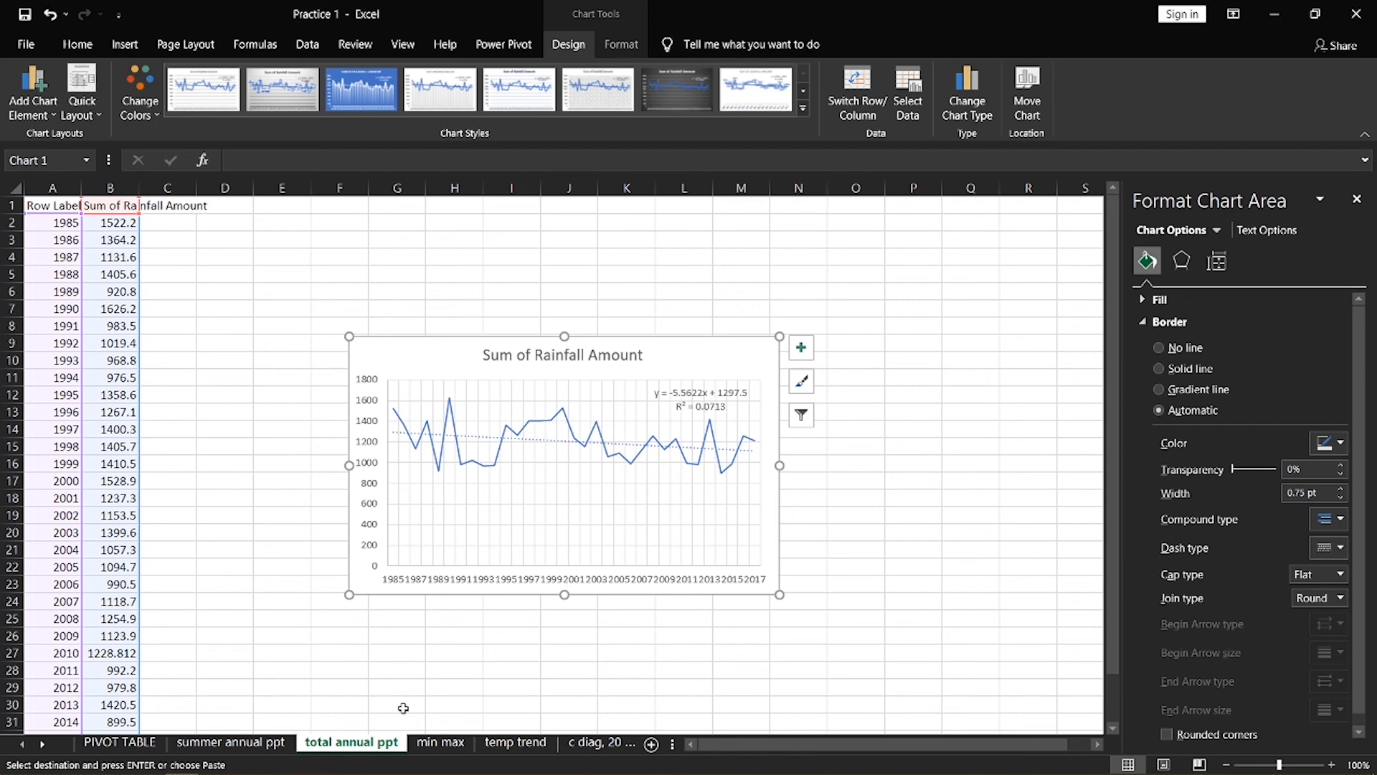
left_click(275, 742)
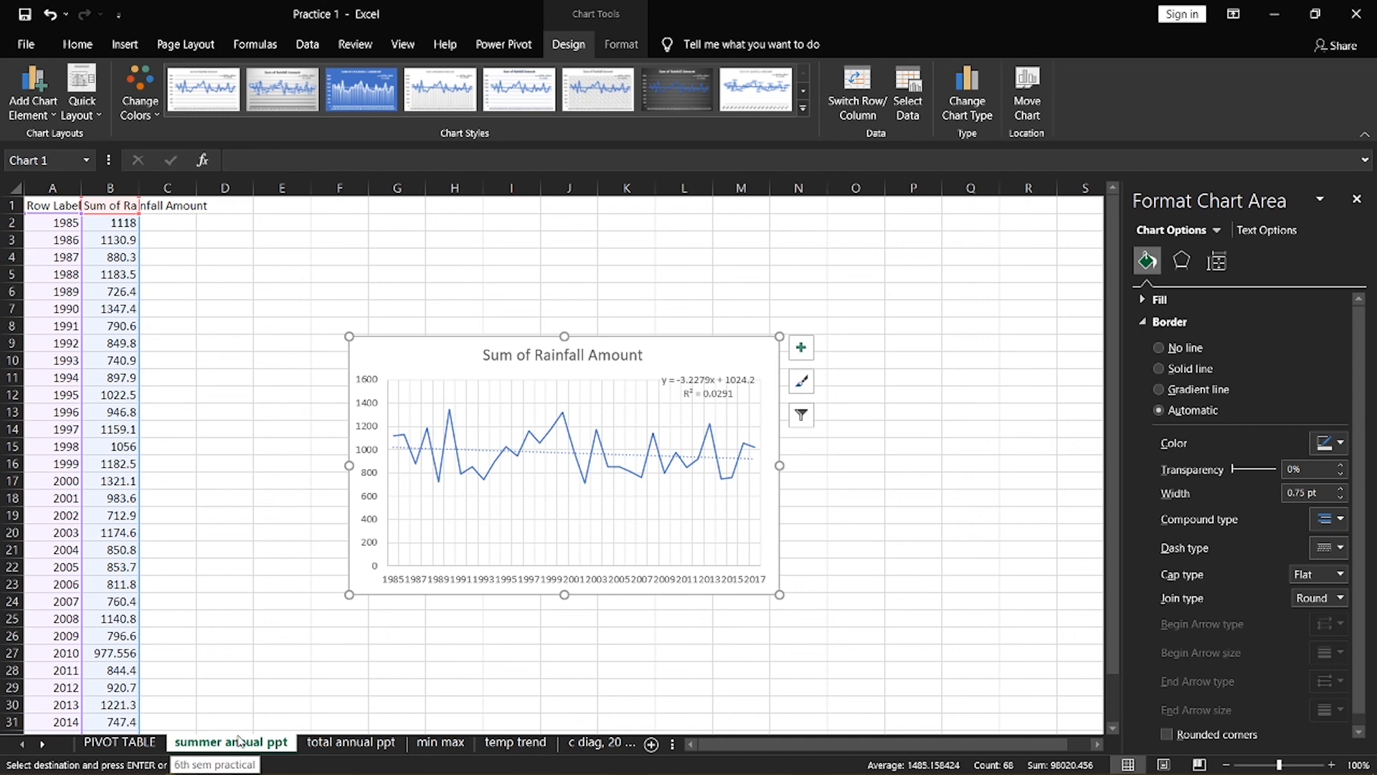
left_click(326, 743)
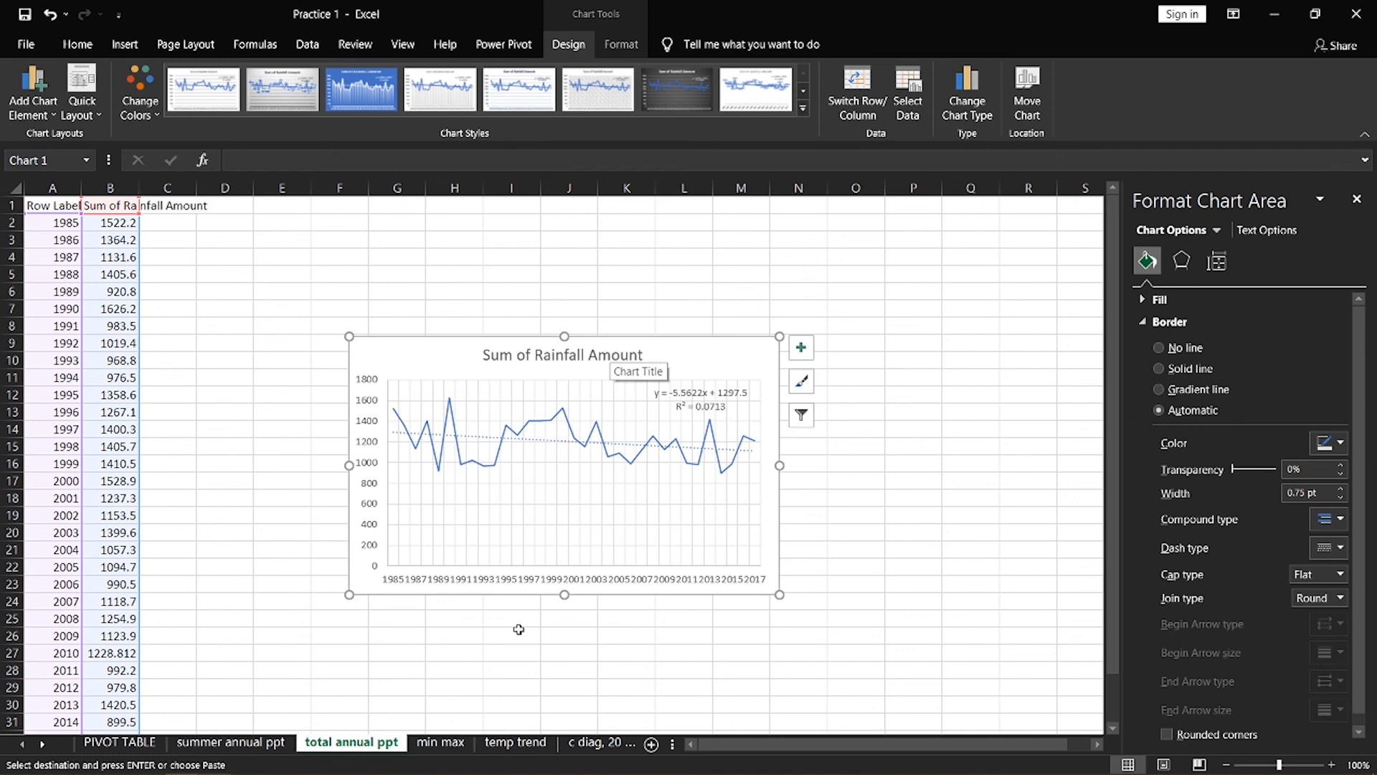
left_click(271, 745)
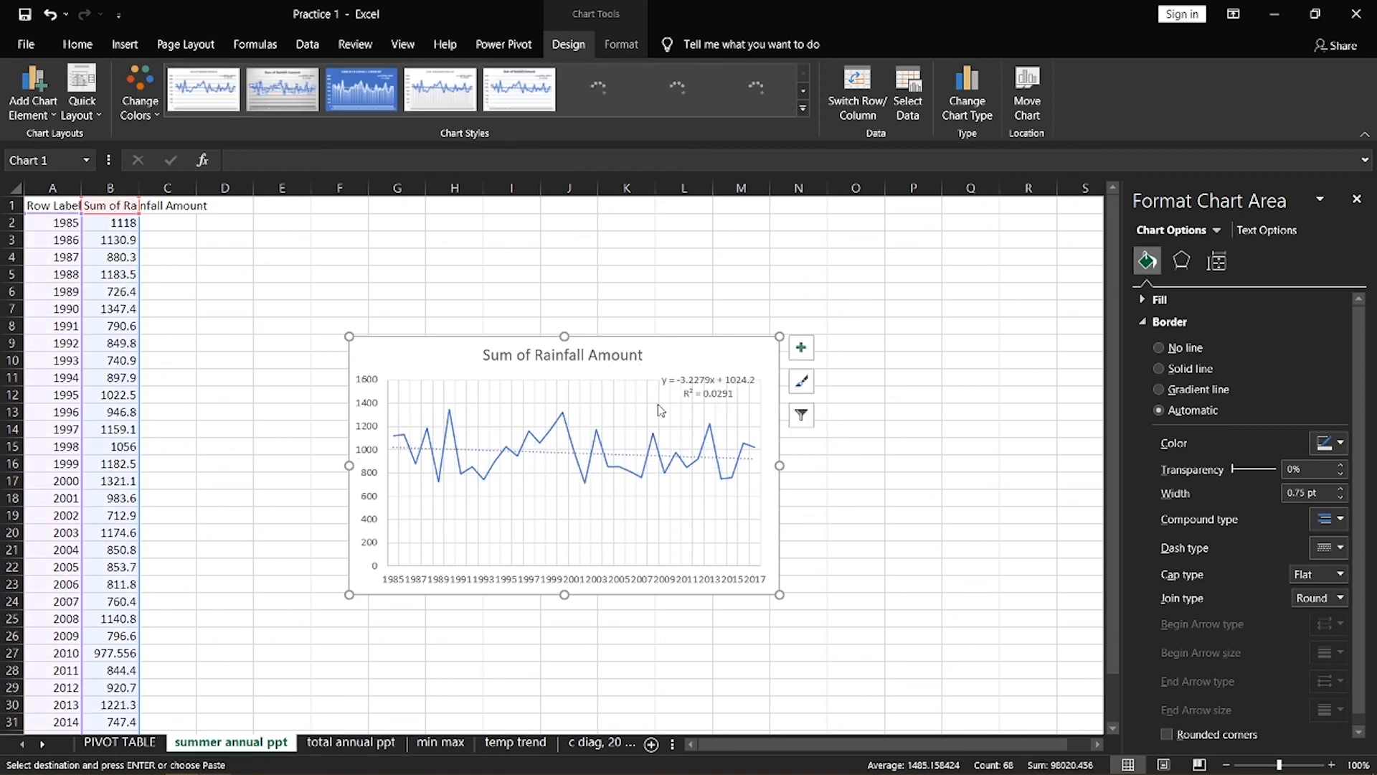
Retitle the chart on the summer annual ppt sheet as "Sum of Summer Rainfall Amount"
mouse_move(446, 468)
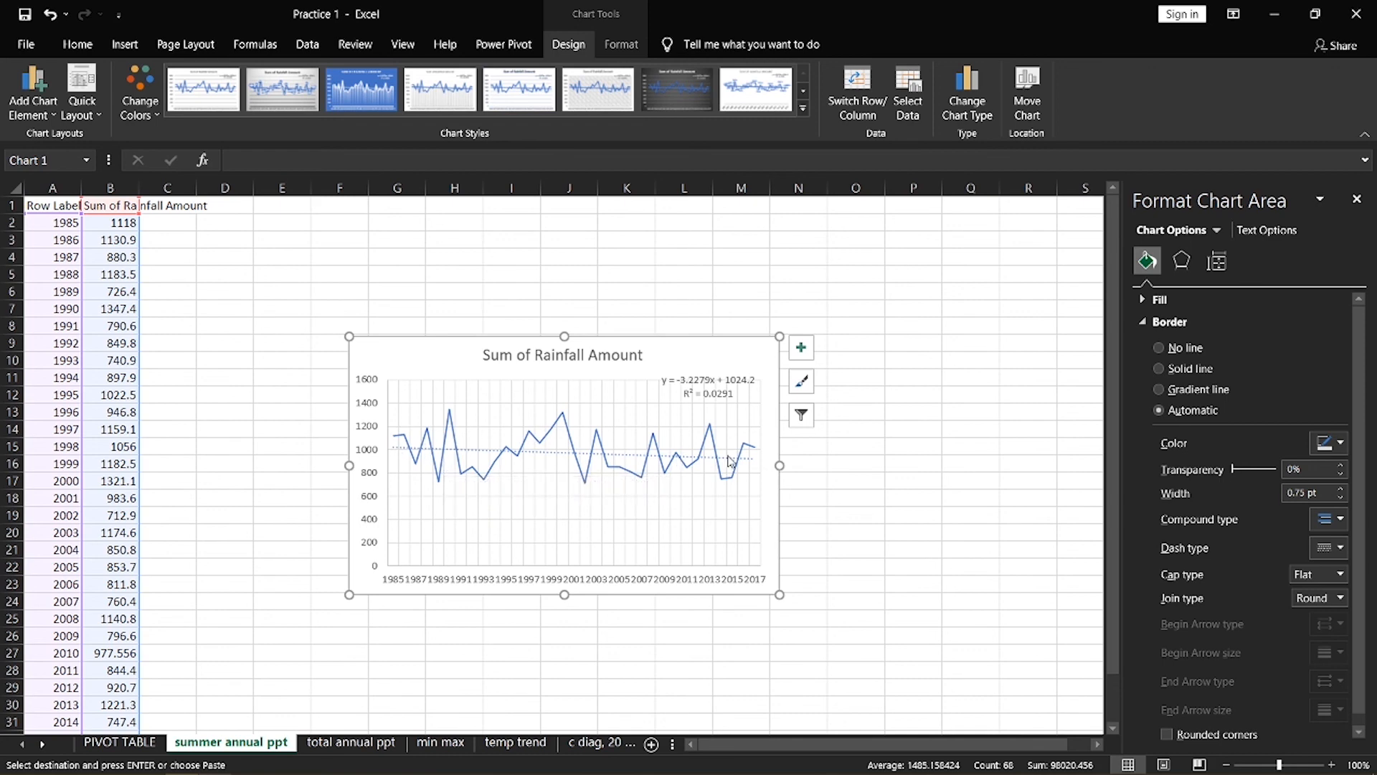
left_click(345, 745)
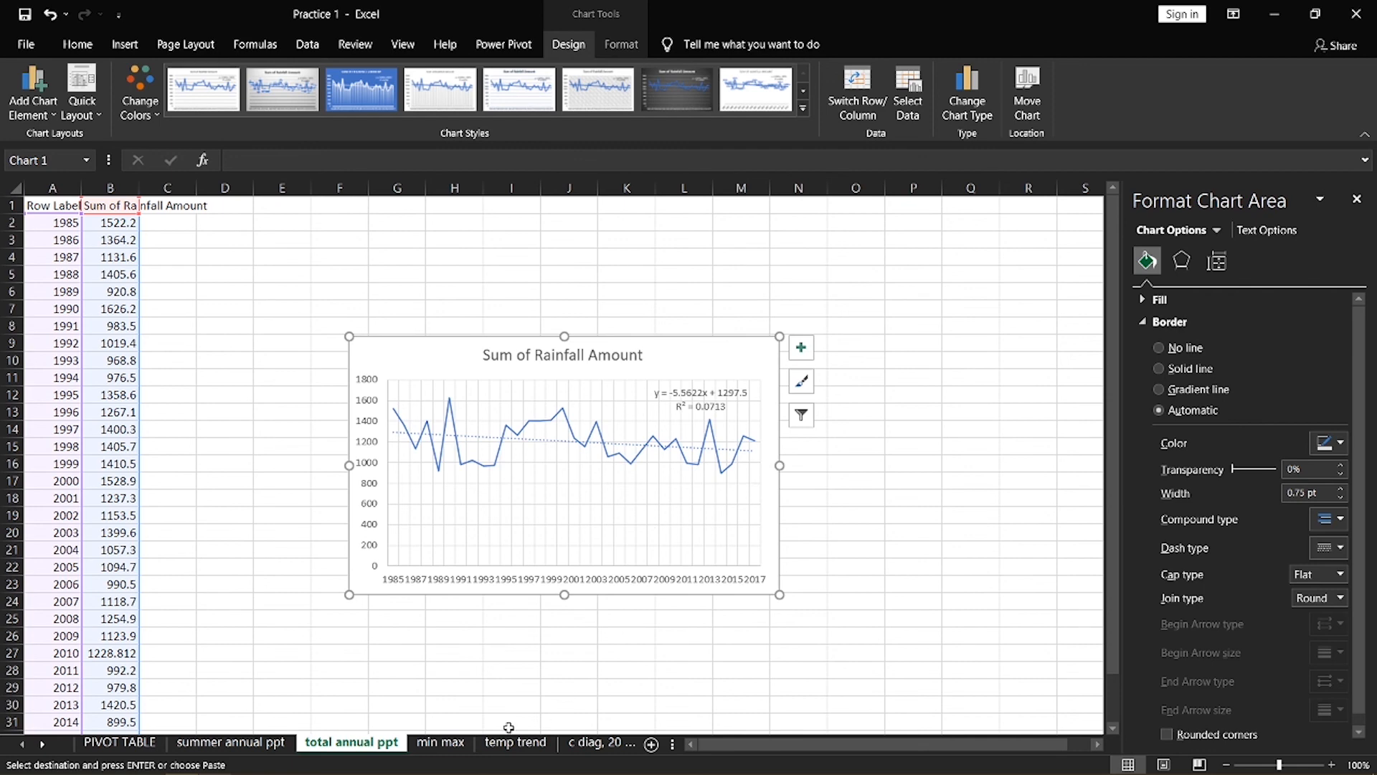
left_click(237, 743)
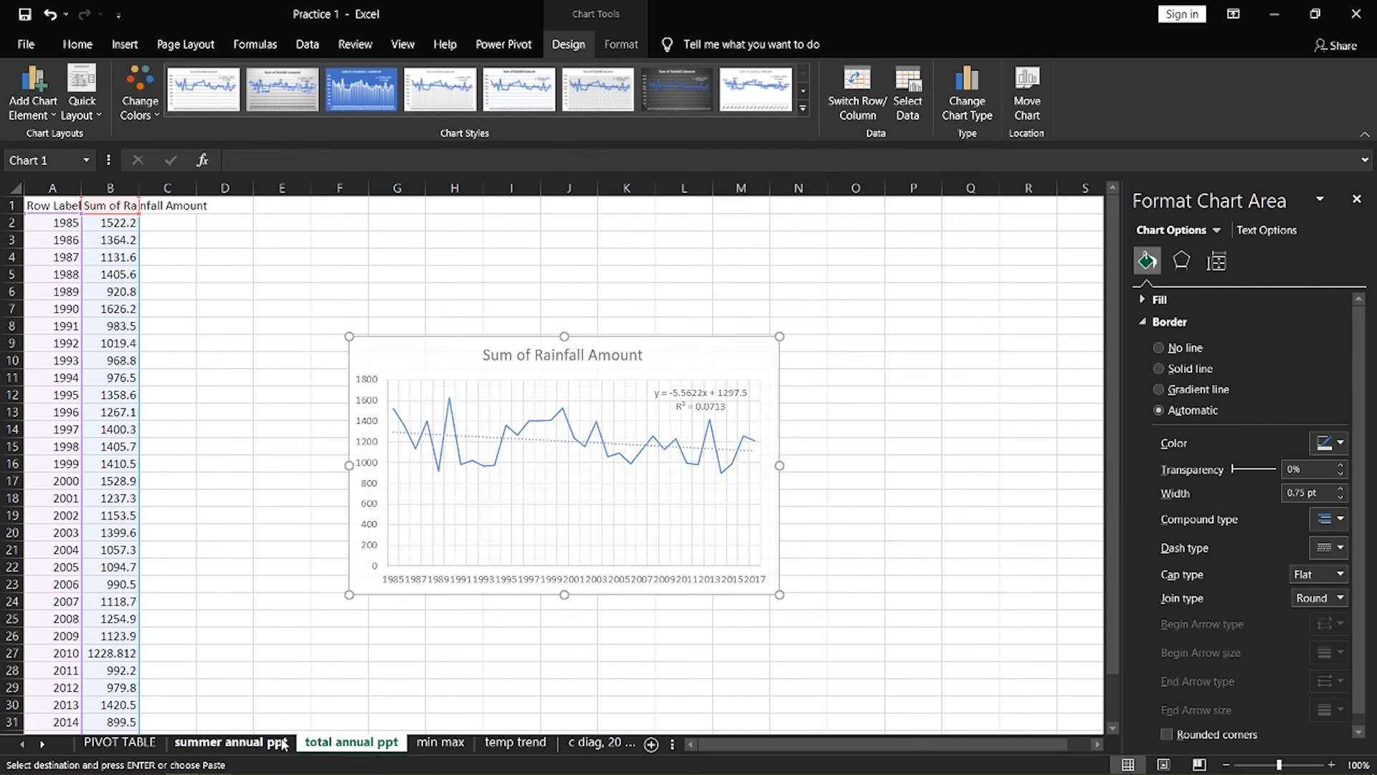
left_click(531, 354)
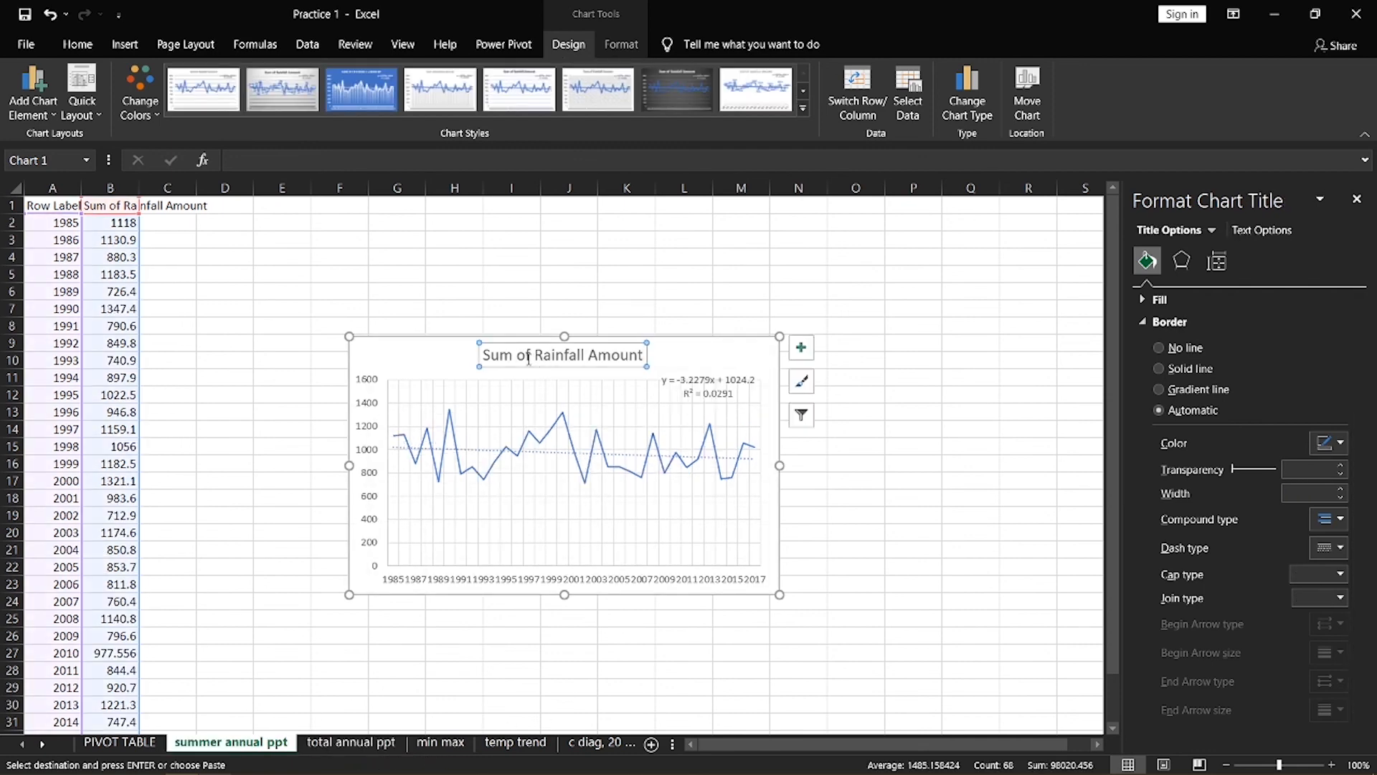
left_click(532, 355)
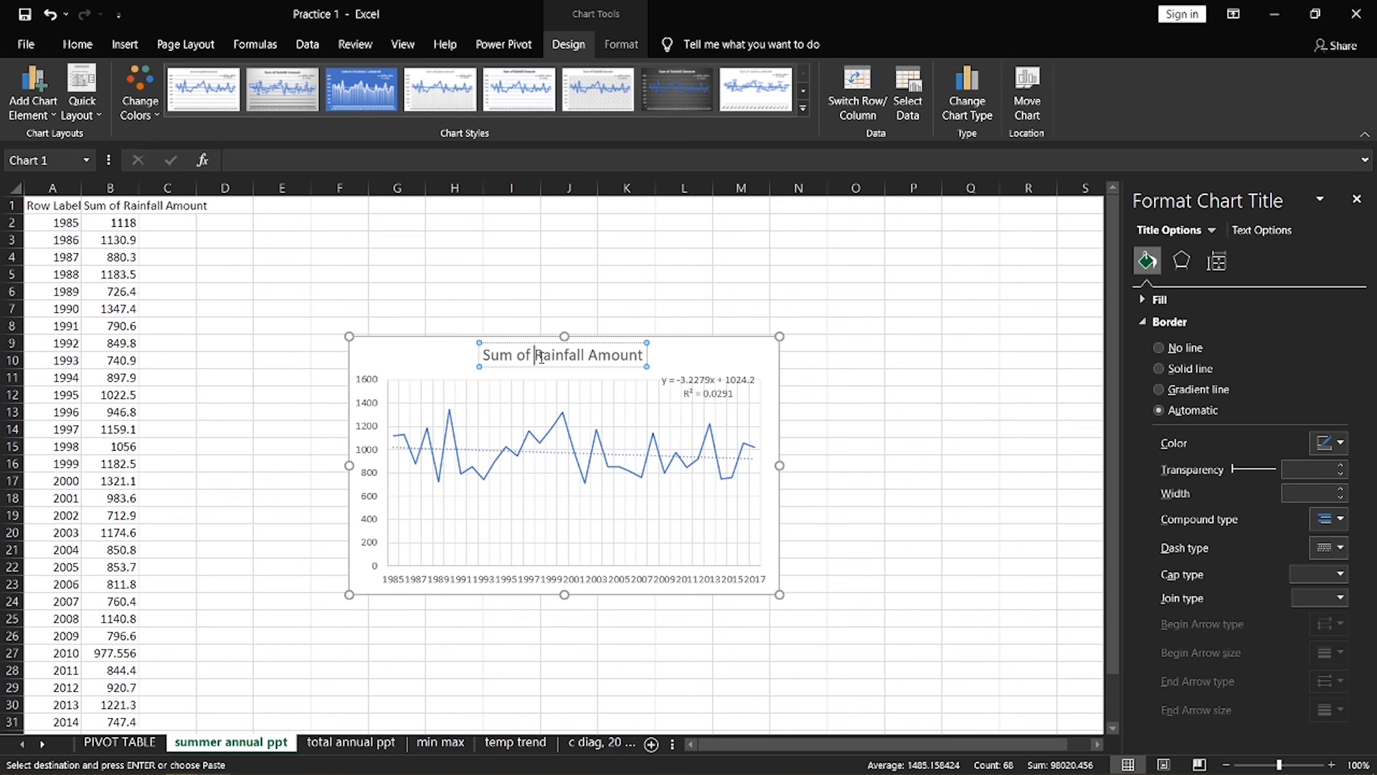
type("Summer")
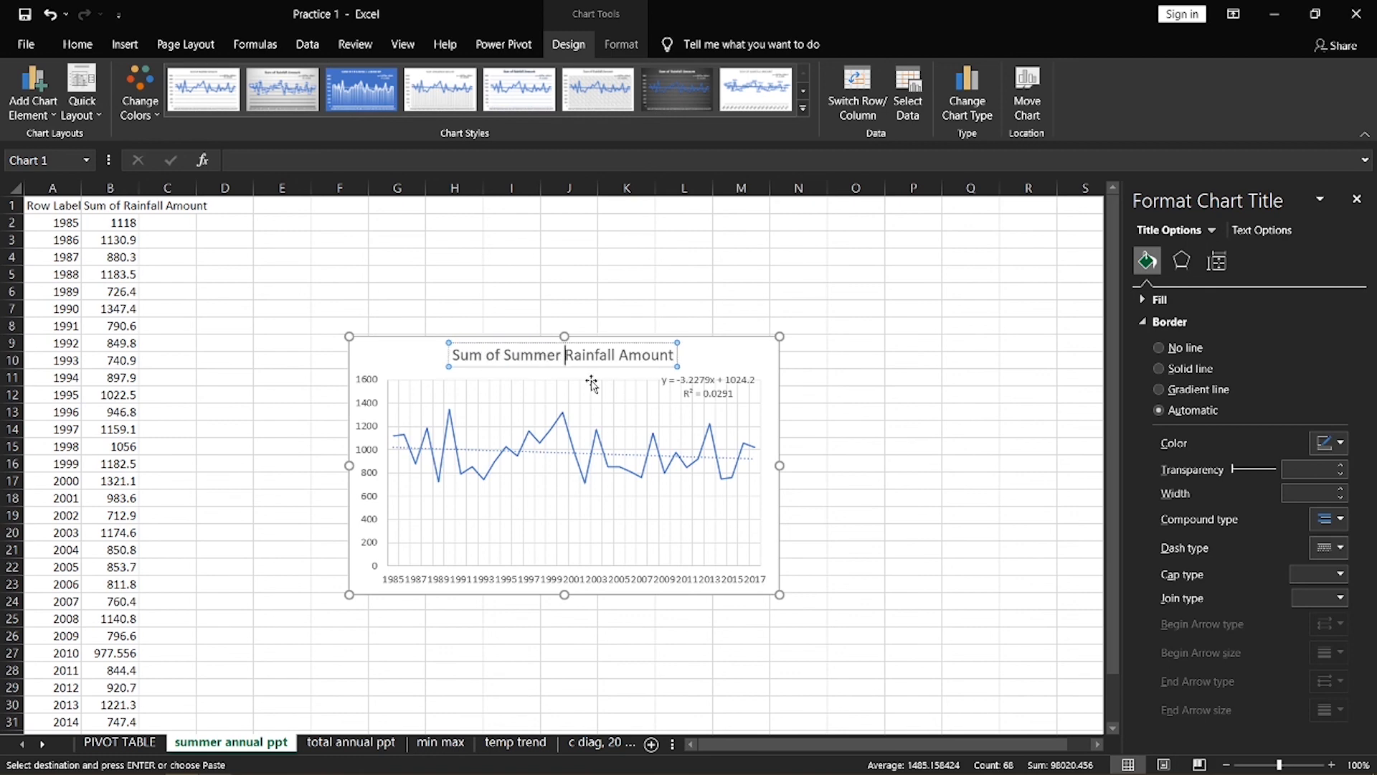